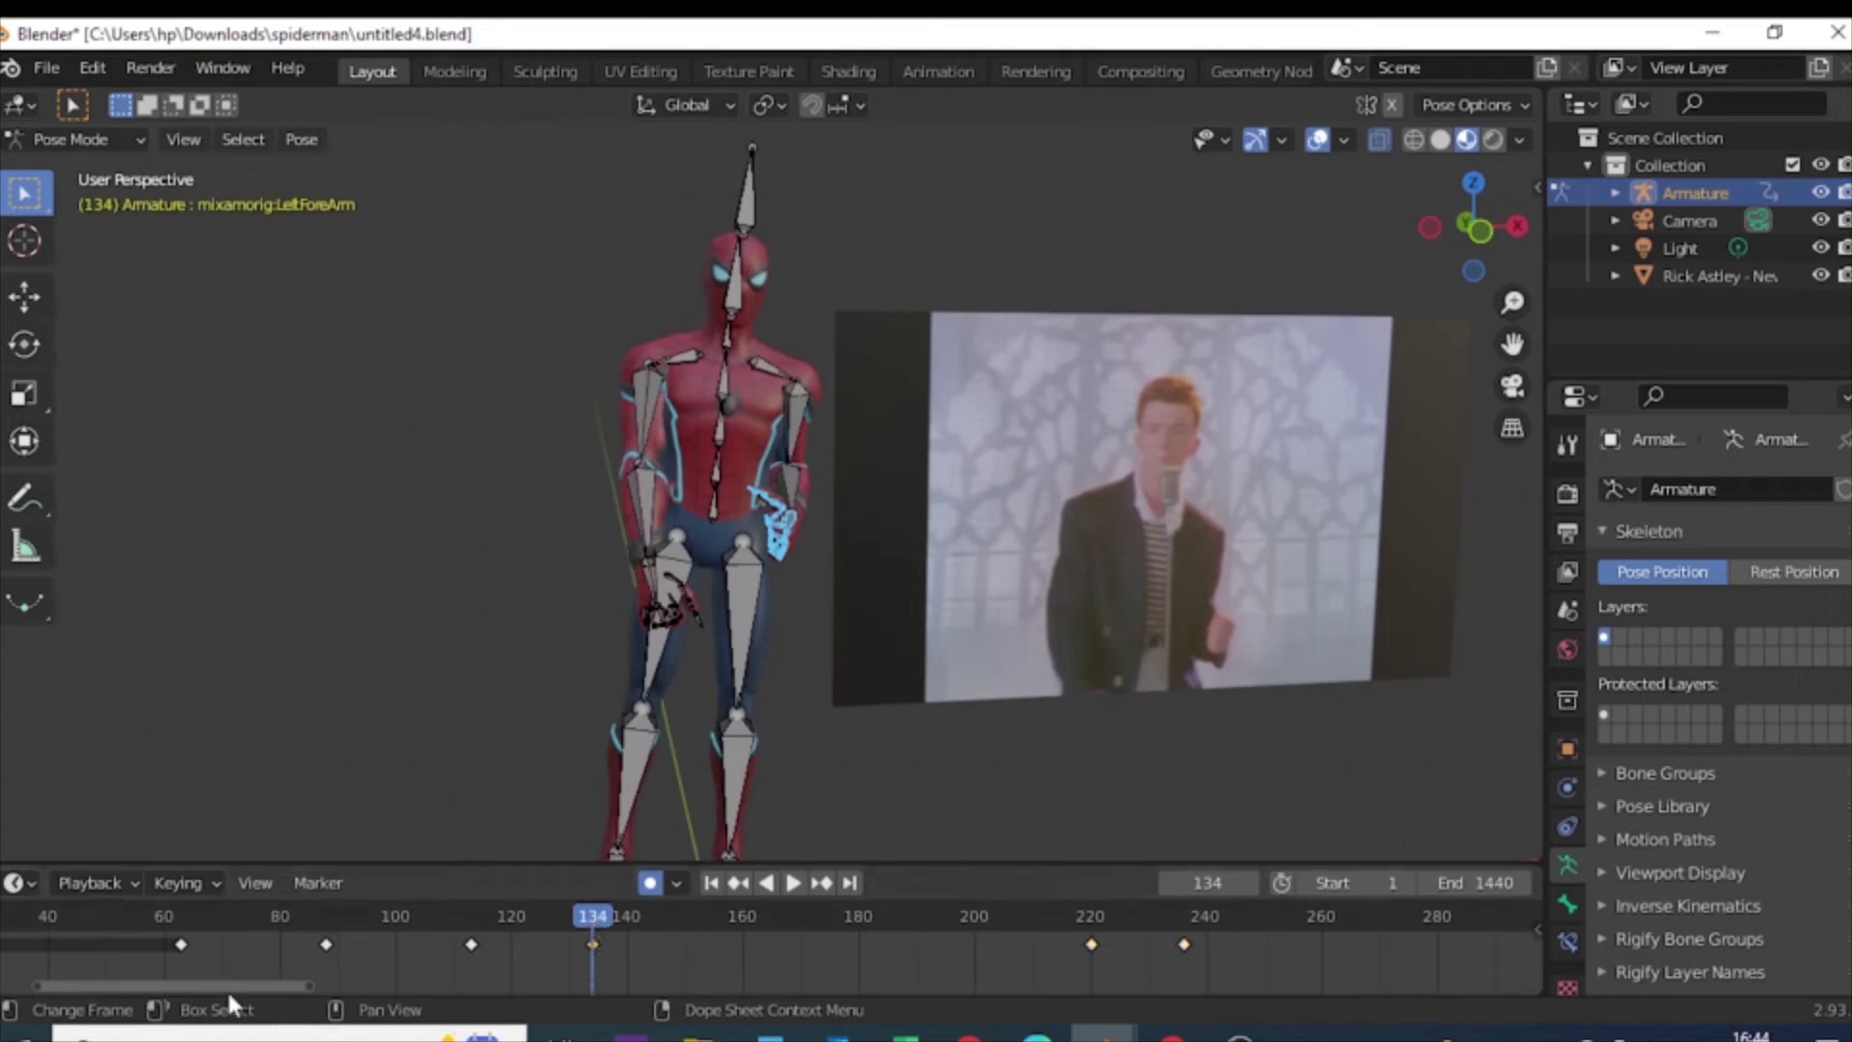
Step: Play the animation against the reference, then orbit and zoom in on Spider-Man's arm from the front
key(space)
mouse_move(651, 928)
mouse_down()
mouse_move(632, 926)
mouse_move(621, 960)
mouse_up()
scroll(706, 542, up, 5)
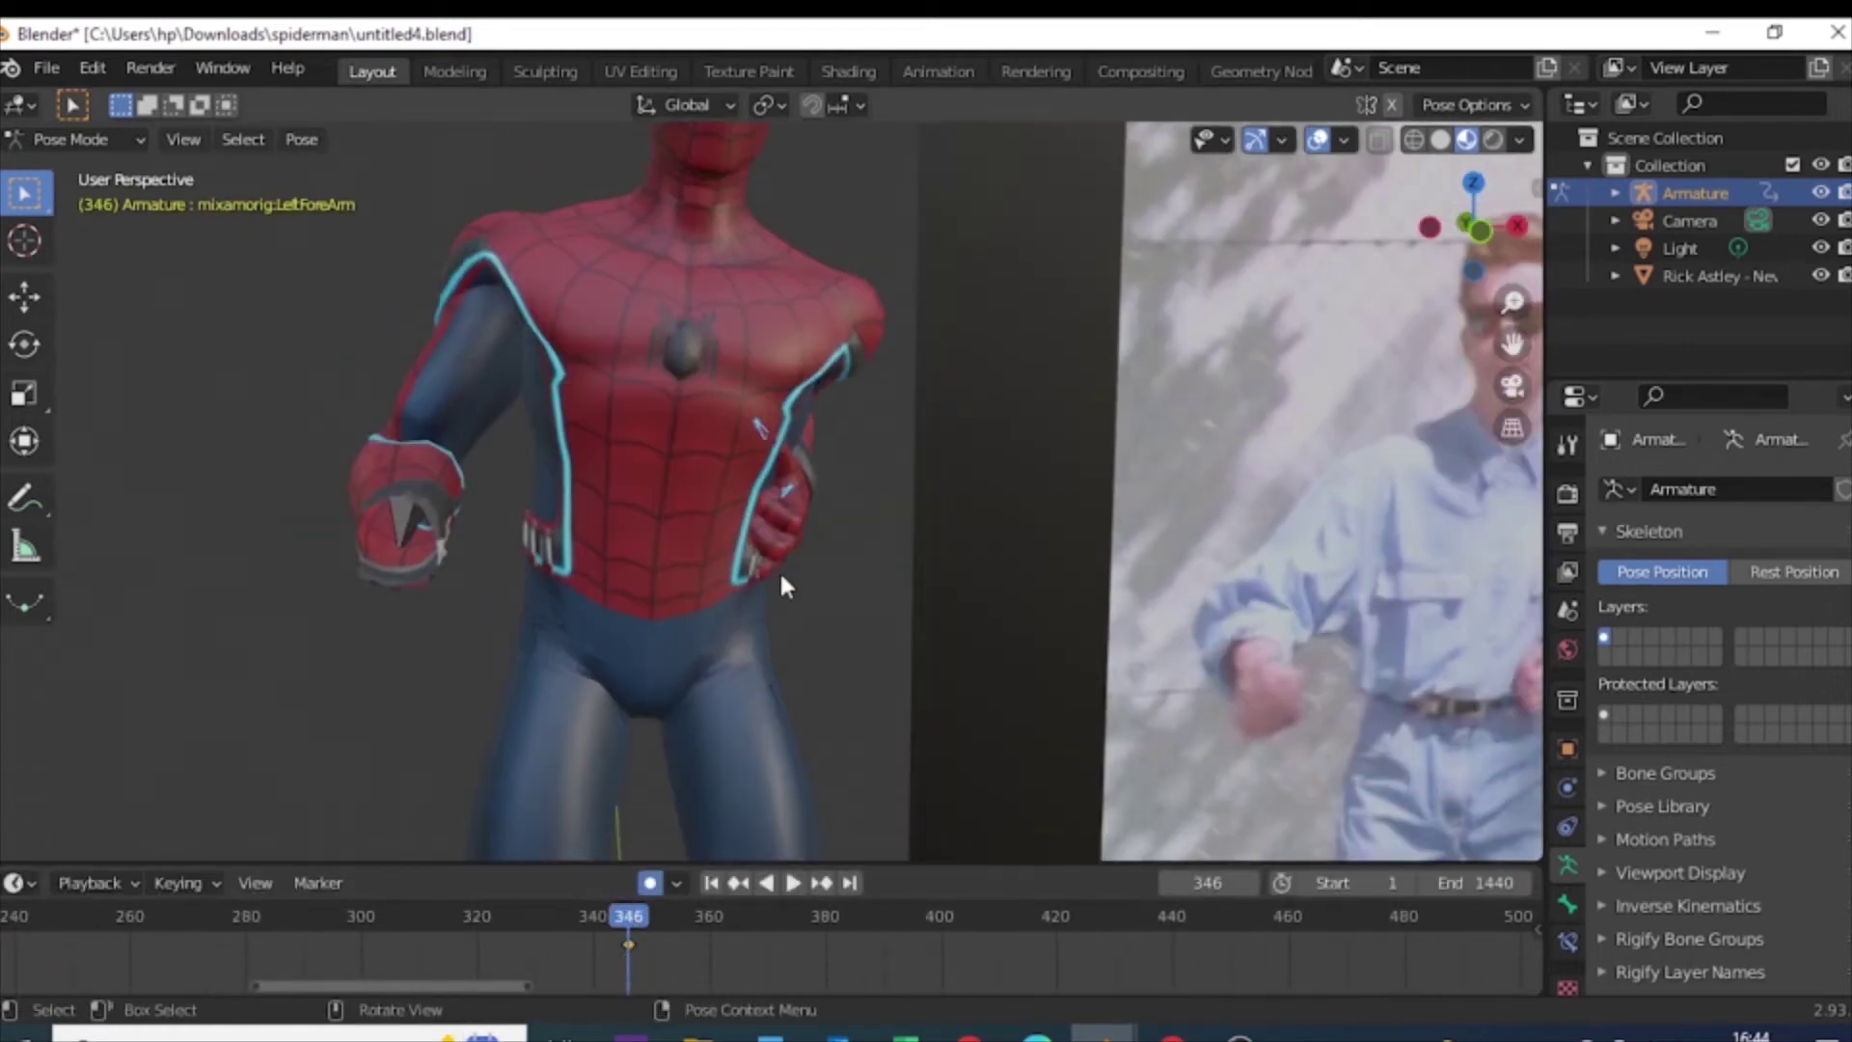
middle_drag(778, 513, 917, 482)
key(KP_1)
scroll(1206, 465, down, 4)
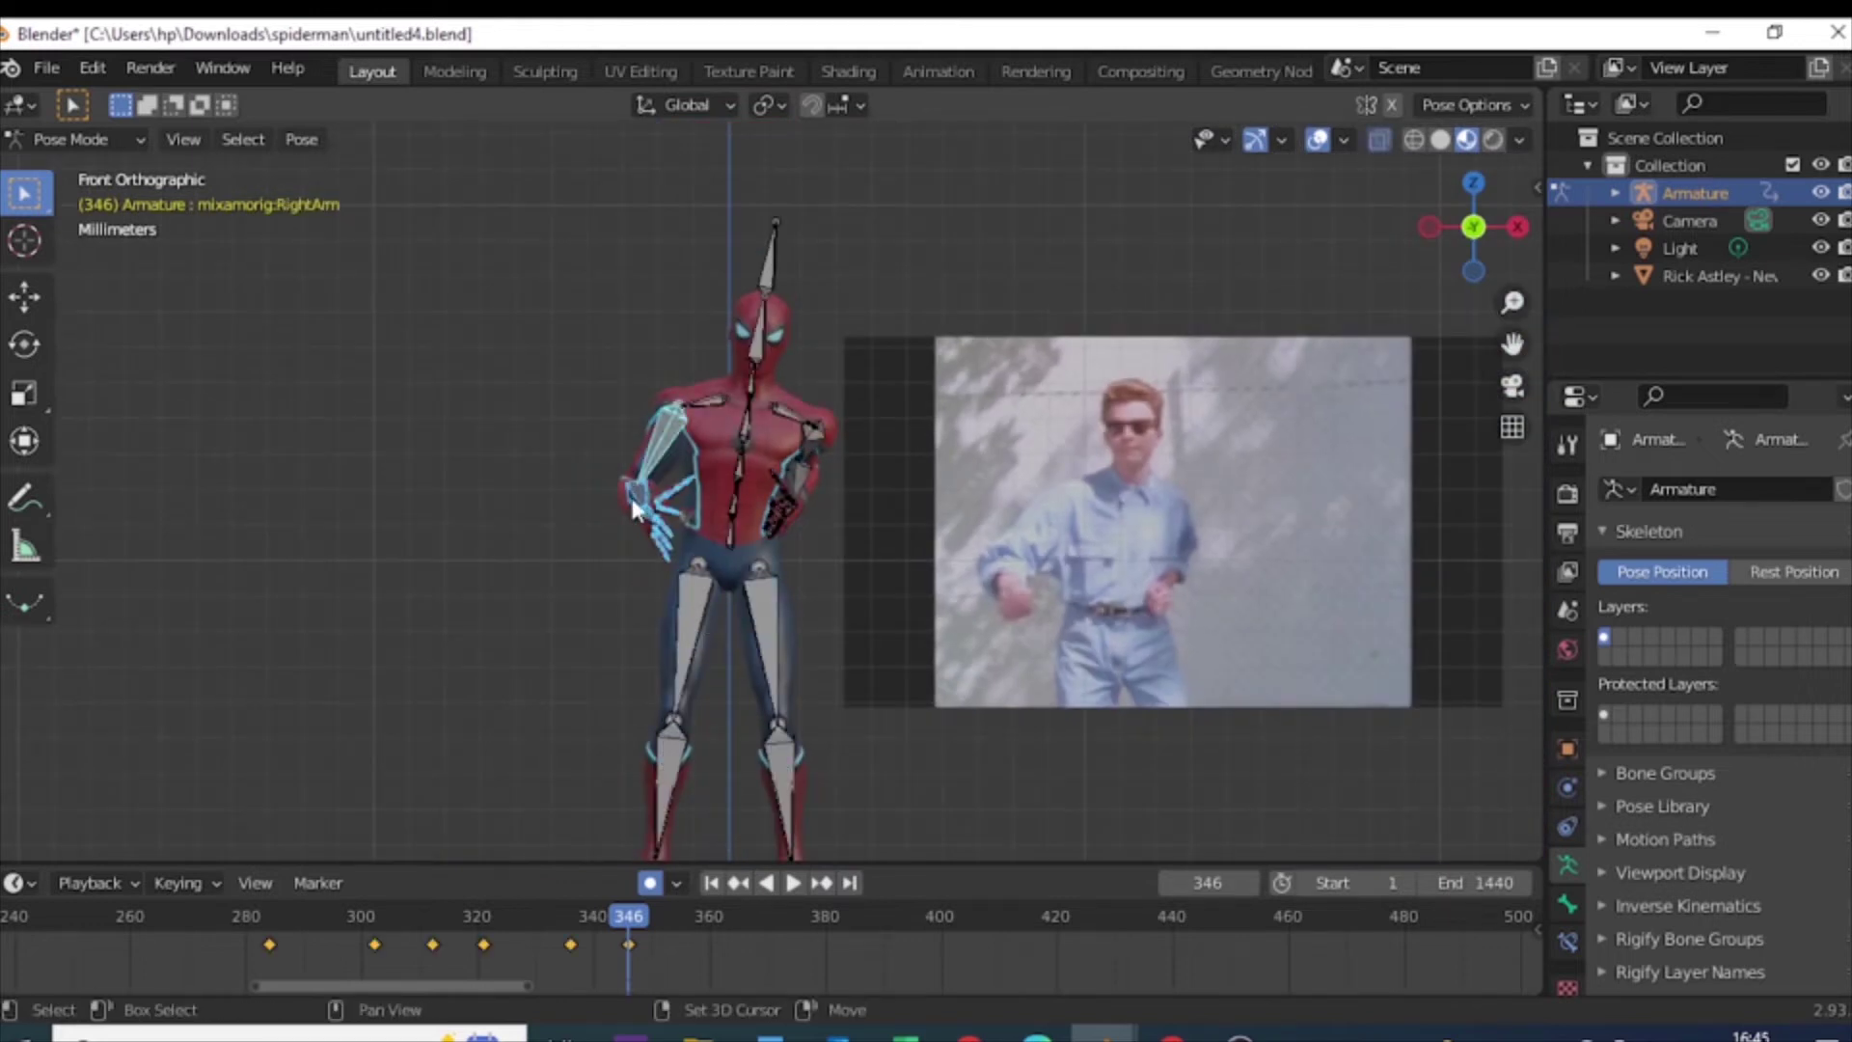
middle_drag(634, 509, 753, 483)
scroll(1049, 463, up, 3)
mouse_move(1050, 464)
middle_down()
mouse_move(965, 454)
mouse_move(439, 999)
middle_up()
Step: Shift keyframes along the timeline and return to frame 346
drag(835, 915, 688, 921)
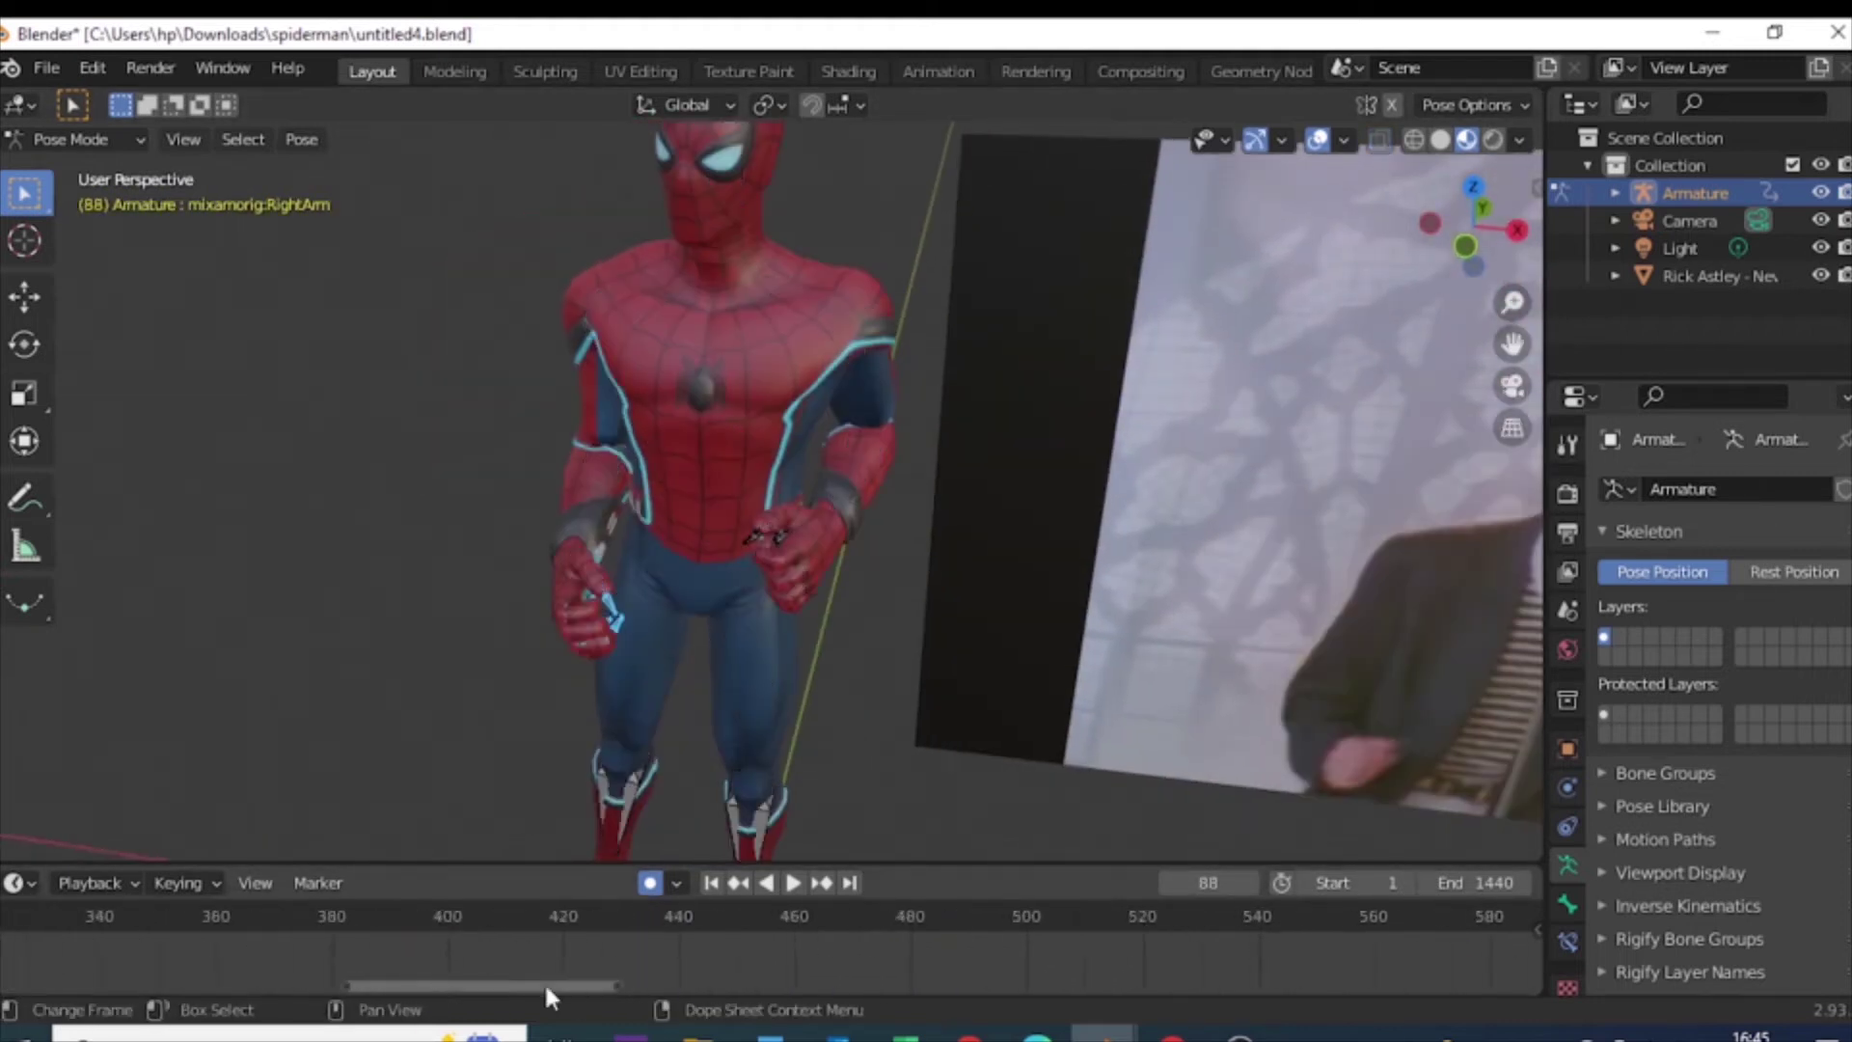
drag(572, 986, 476, 986)
key(g)
click(494, 963)
click(556, 919)
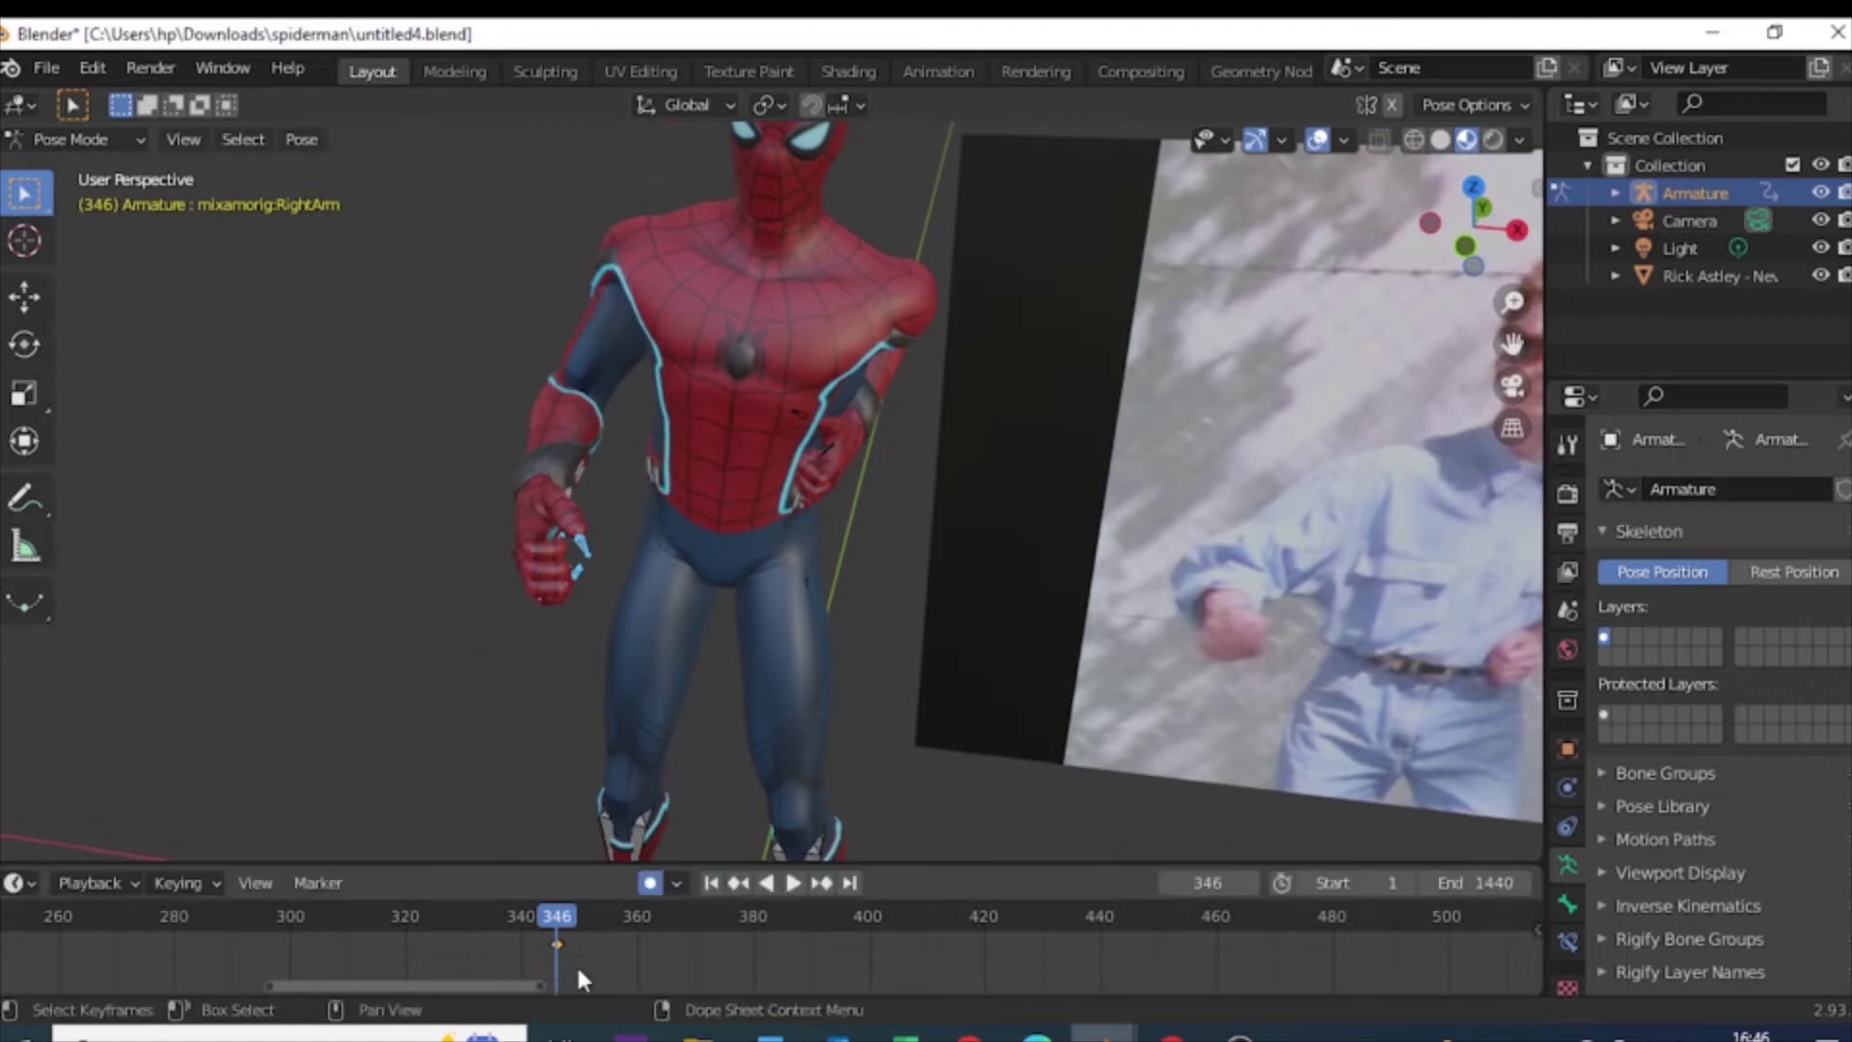
Step: Rotate the right arm at frame 346 in a front X-ray view
key(KP_1)
key(alt+z)
key(r)
click(556, 941)
mouse_move(558, 941)
mouse_down()
mouse_move(485, 930)
mouse_move(598, 918)
mouse_move(563, 934)
mouse_move(577, 918)
mouse_up()
Step: Pose the right forearm at frame 350 and play back to check it
click(579, 497)
key(r)
key(r)
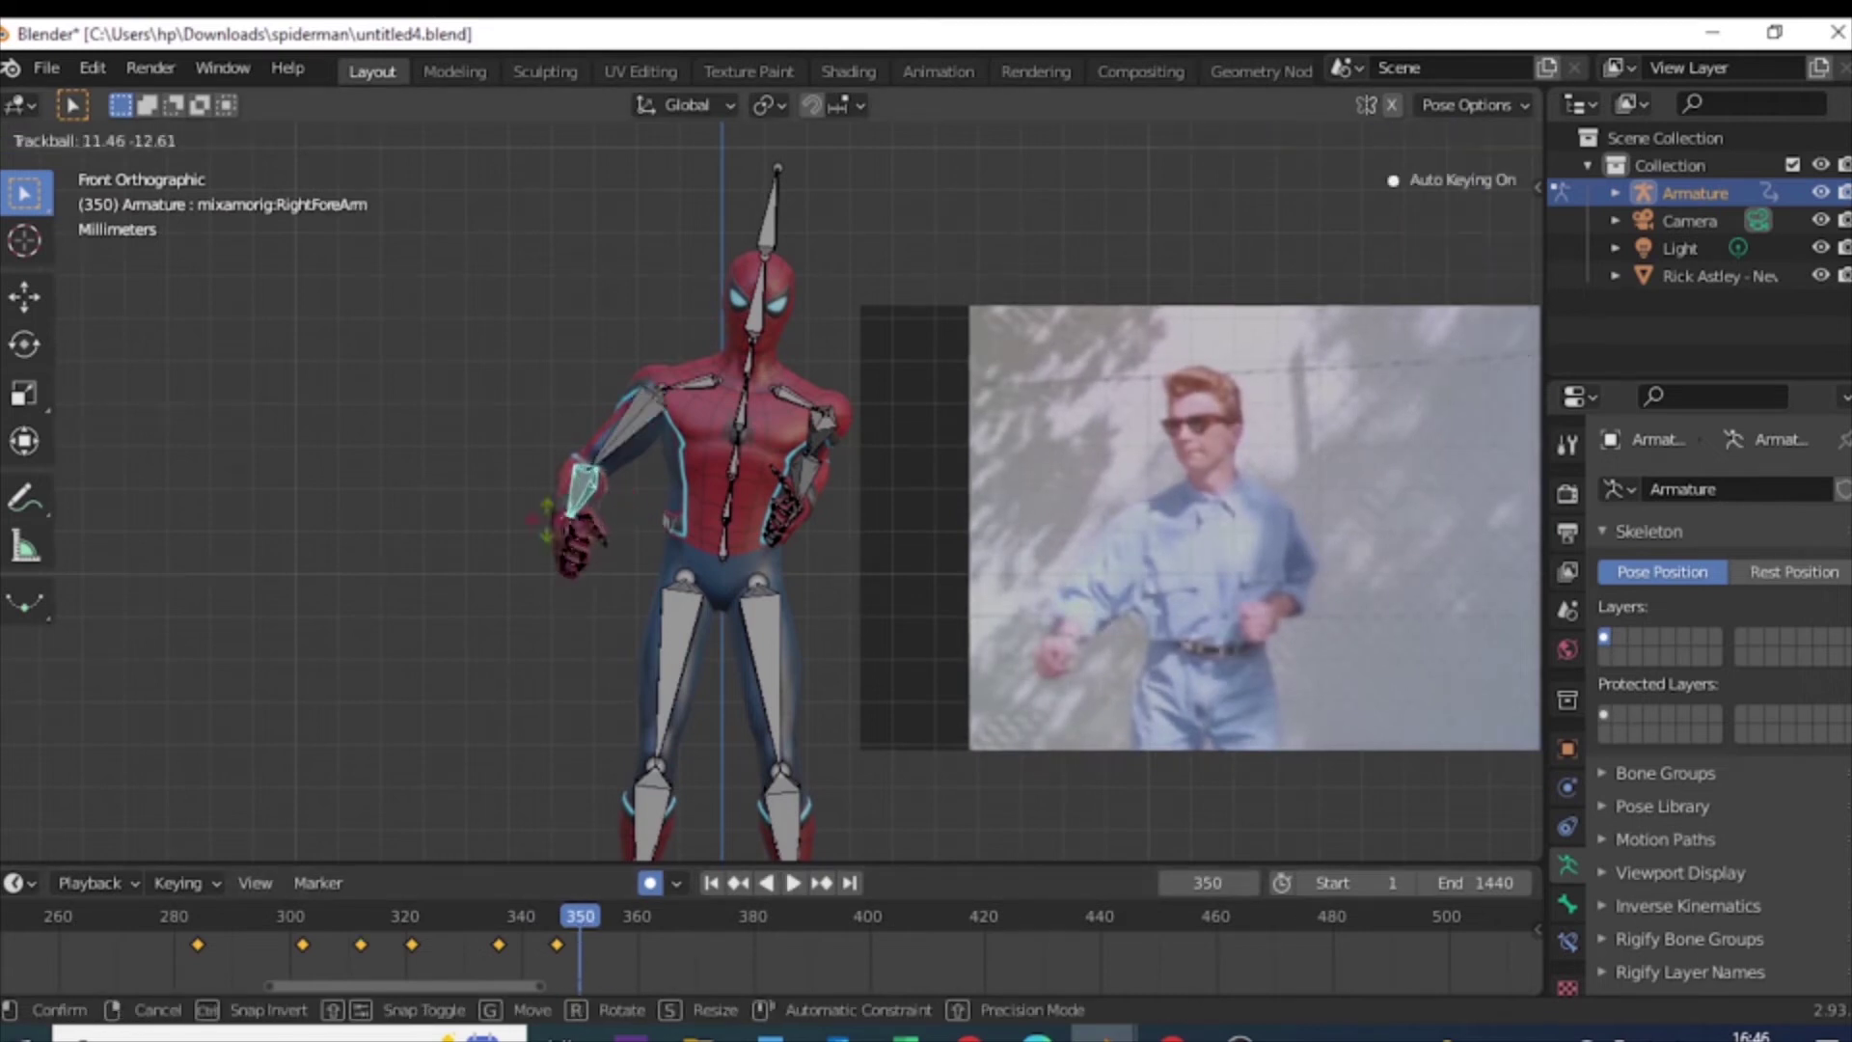
click(605, 700)
key(space)
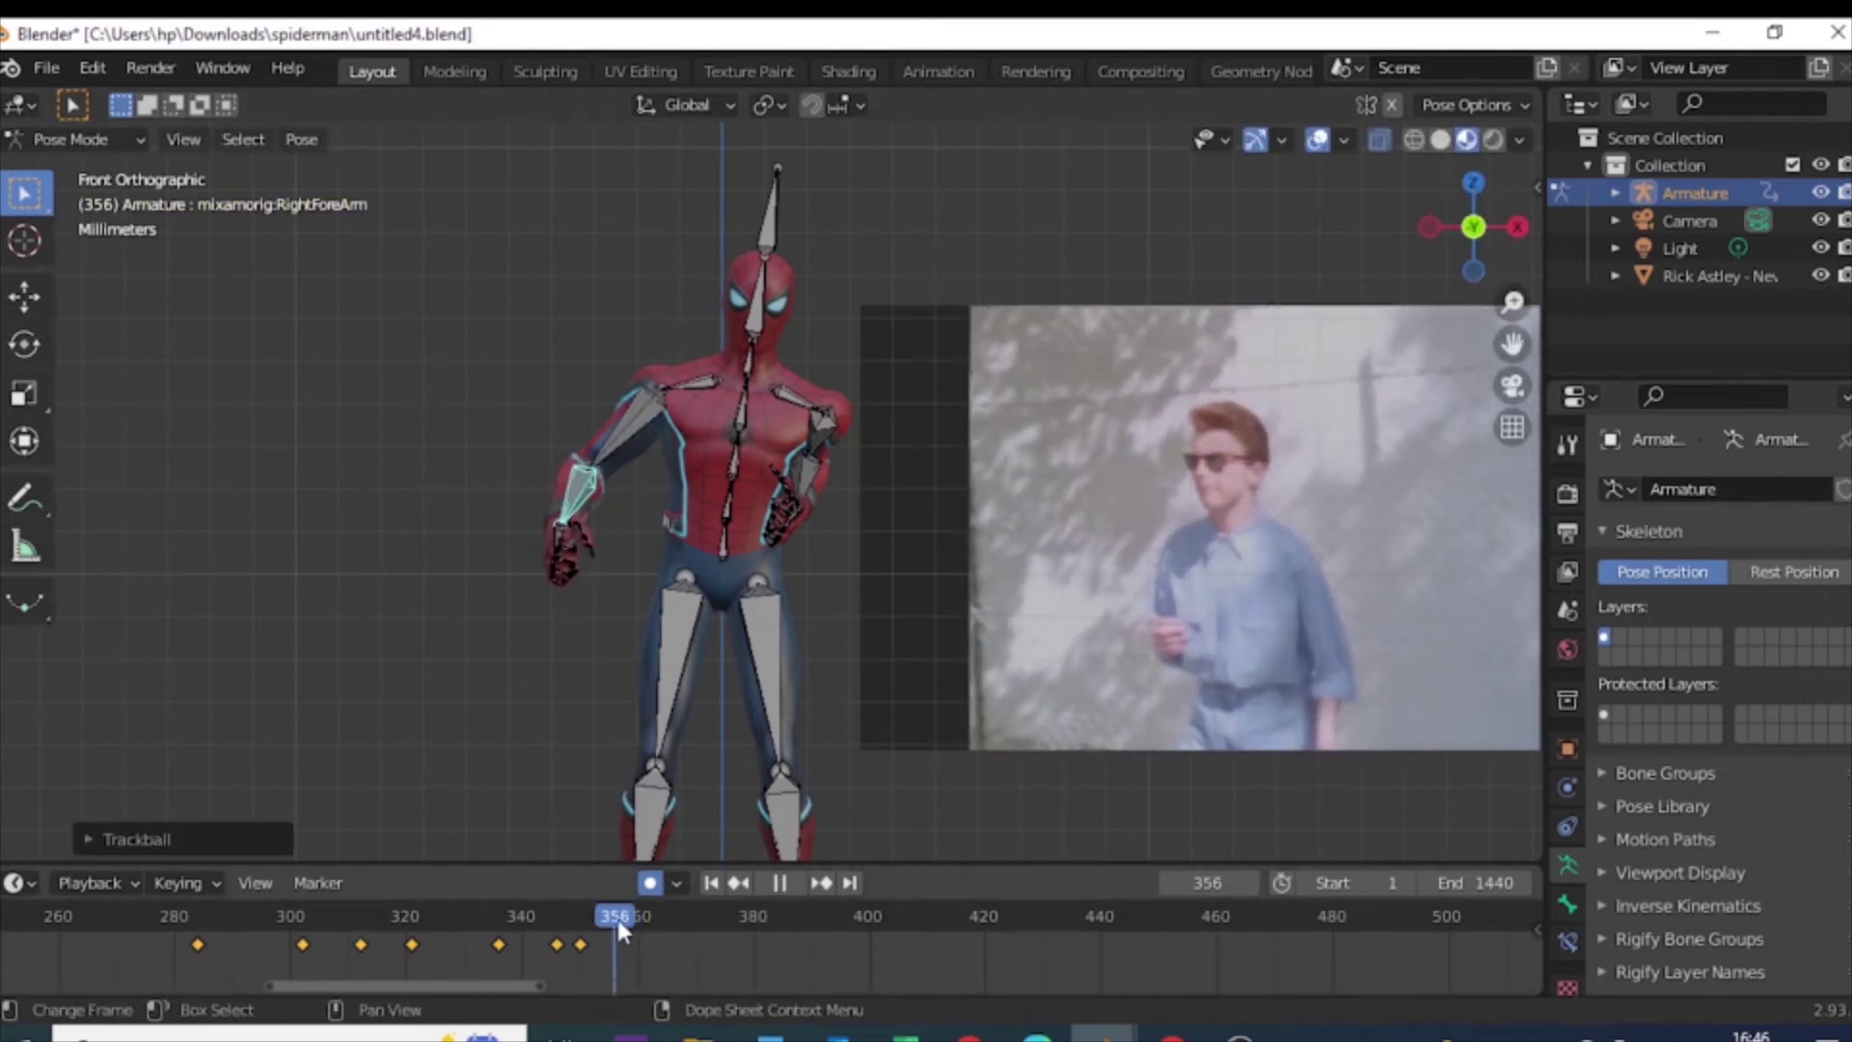
key(space)
Step: Rotate the left forearm downward, checking it from side and front views
click(812, 444)
key(KP_3)
key(r)
key(r)
click(817, 494)
key(KP_1)
key(KP_3)
key(r)
click(919, 681)
key(KP_1)
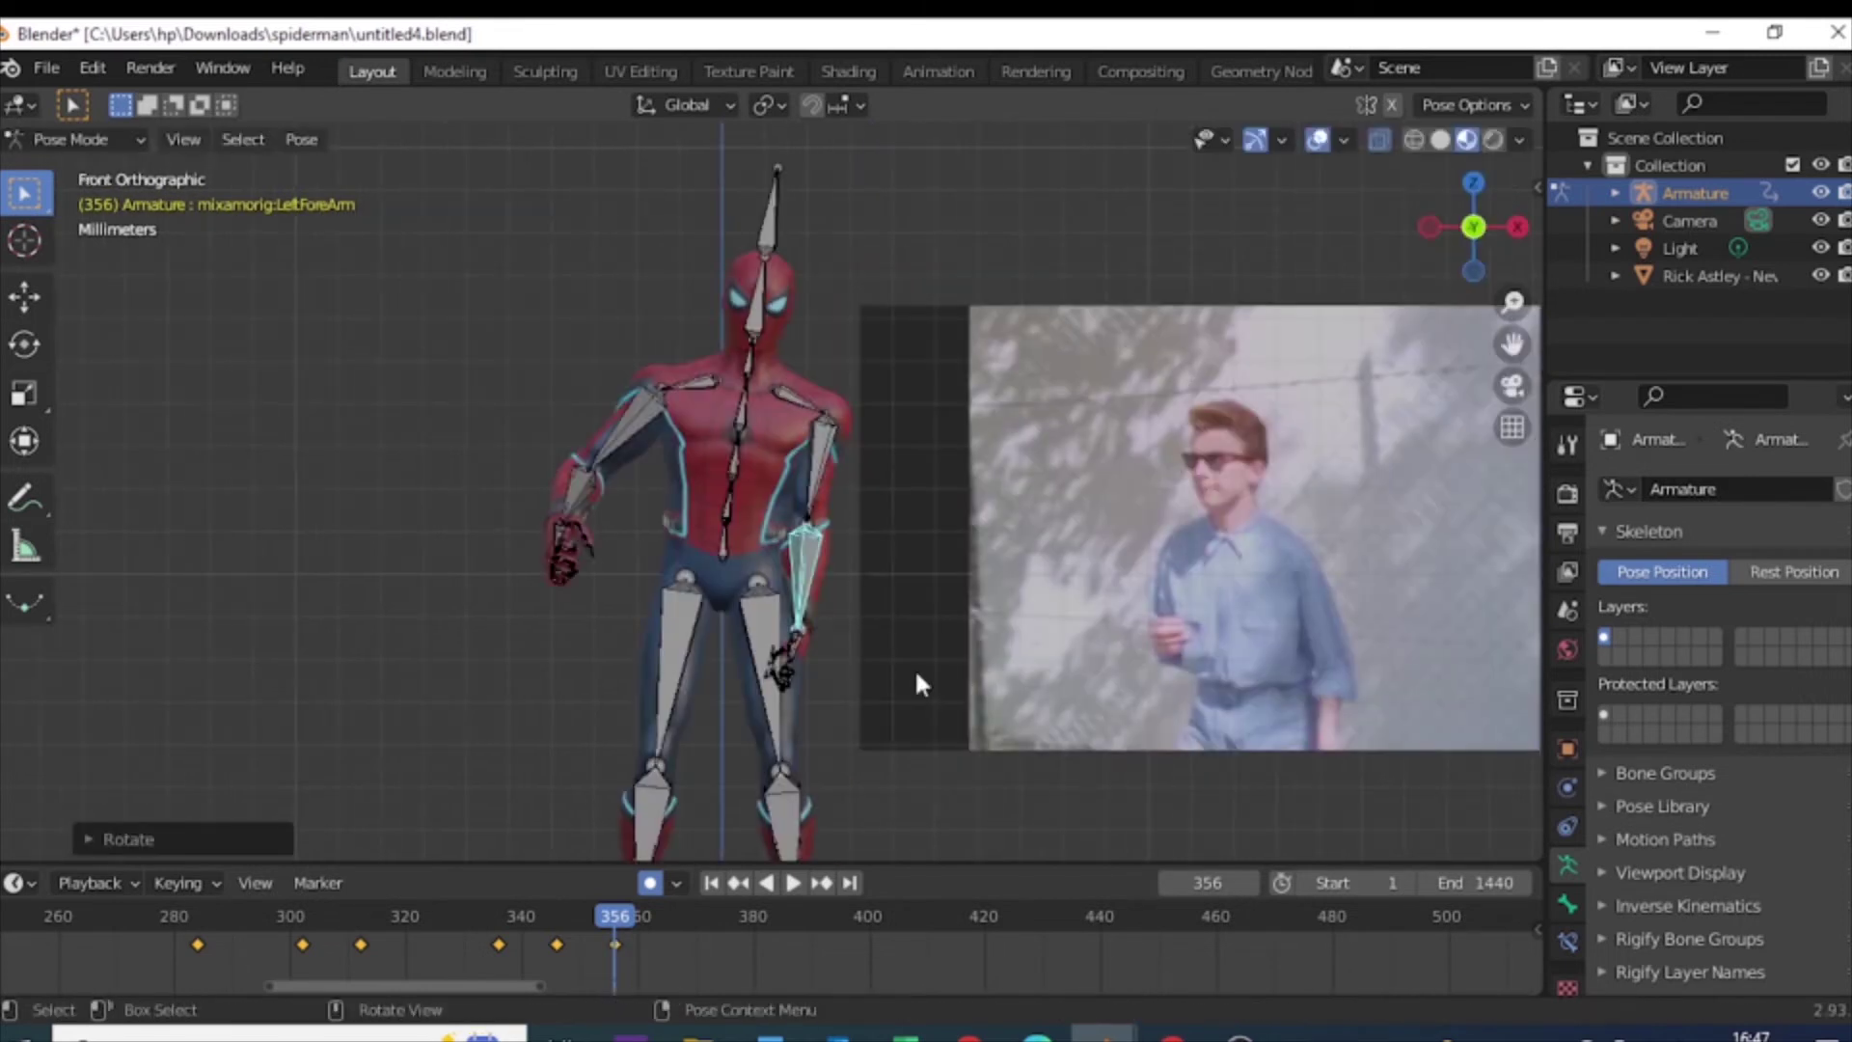
Step: Bend the spine bone forward from the side view
click(733, 492)
key(KP_3)
key(r)
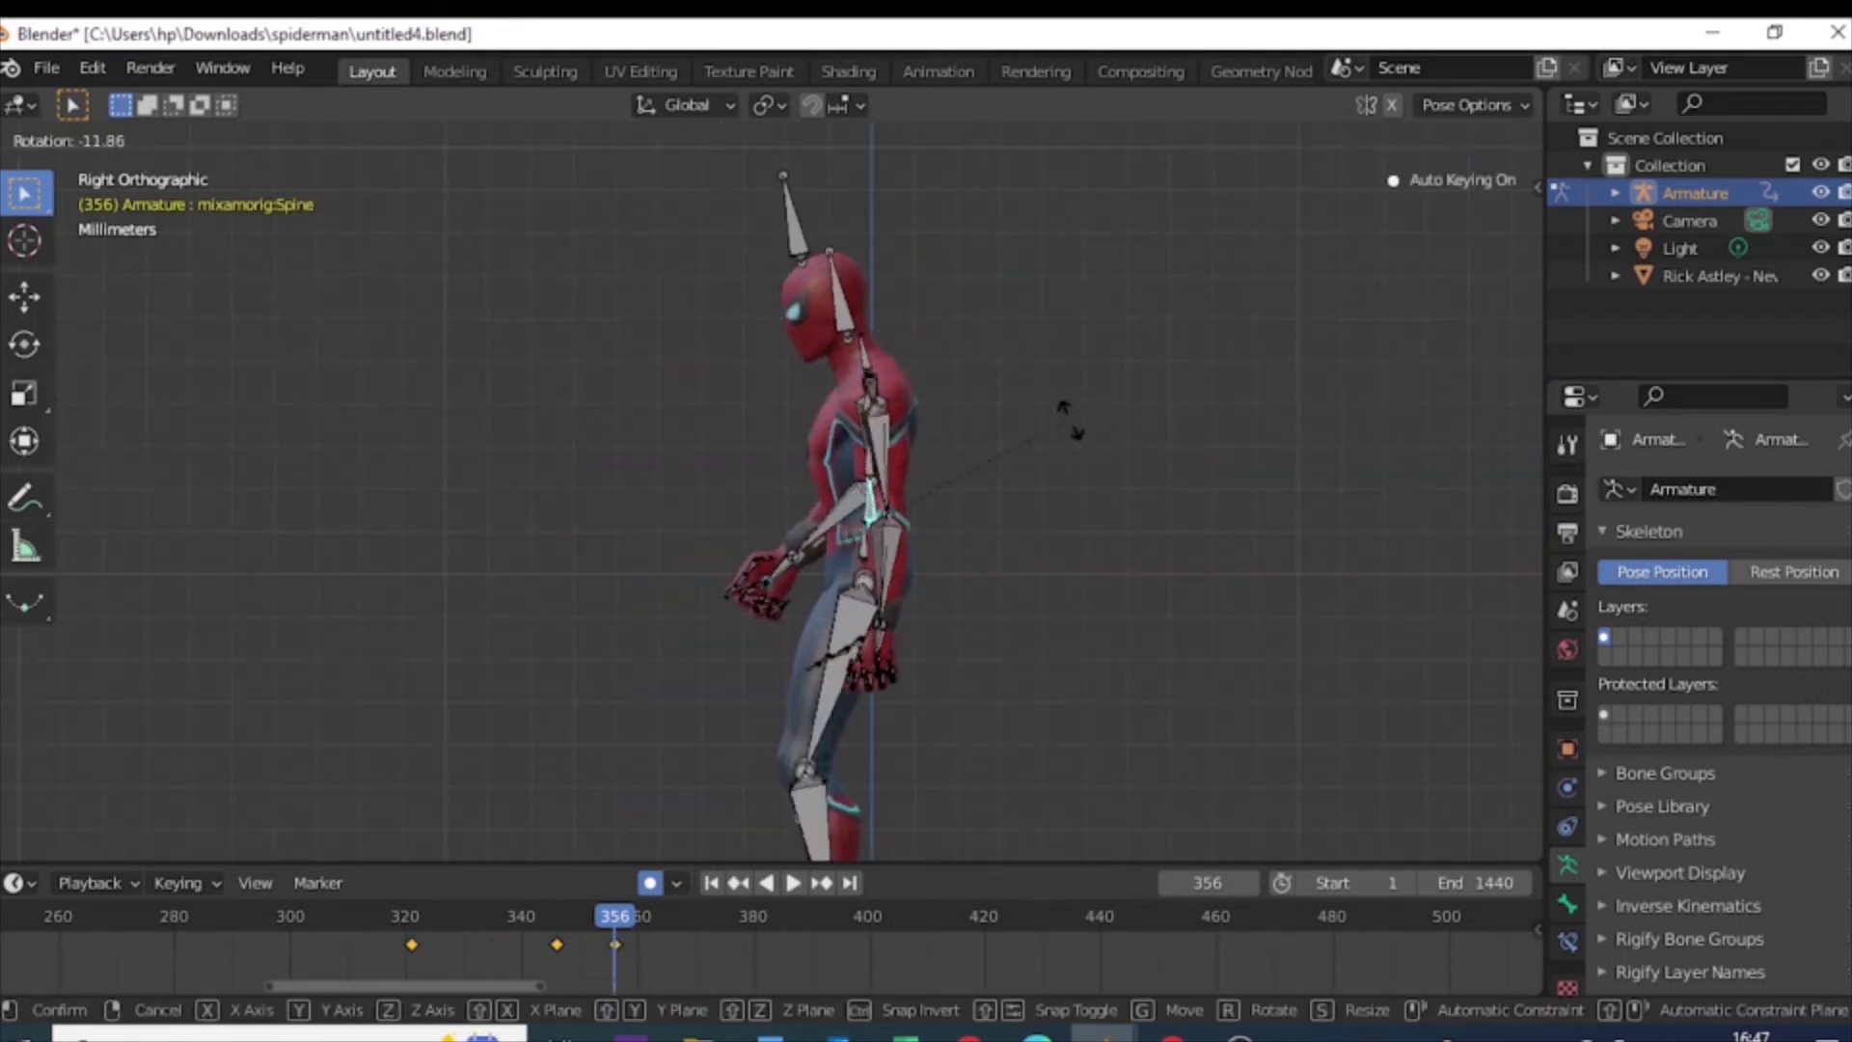
click(1061, 410)
Step: Save the project as untitled5.blend
click(46, 68)
click(72, 272)
click(1201, 929)
Step: Raise the right forearm up to the chest at frame 356
click(697, 545)
key(r)
key(ctrl+KP_3)
key(KP_1)
key(ctrl+KP_3)
key(r)
click(639, 527)
key(KP_1)
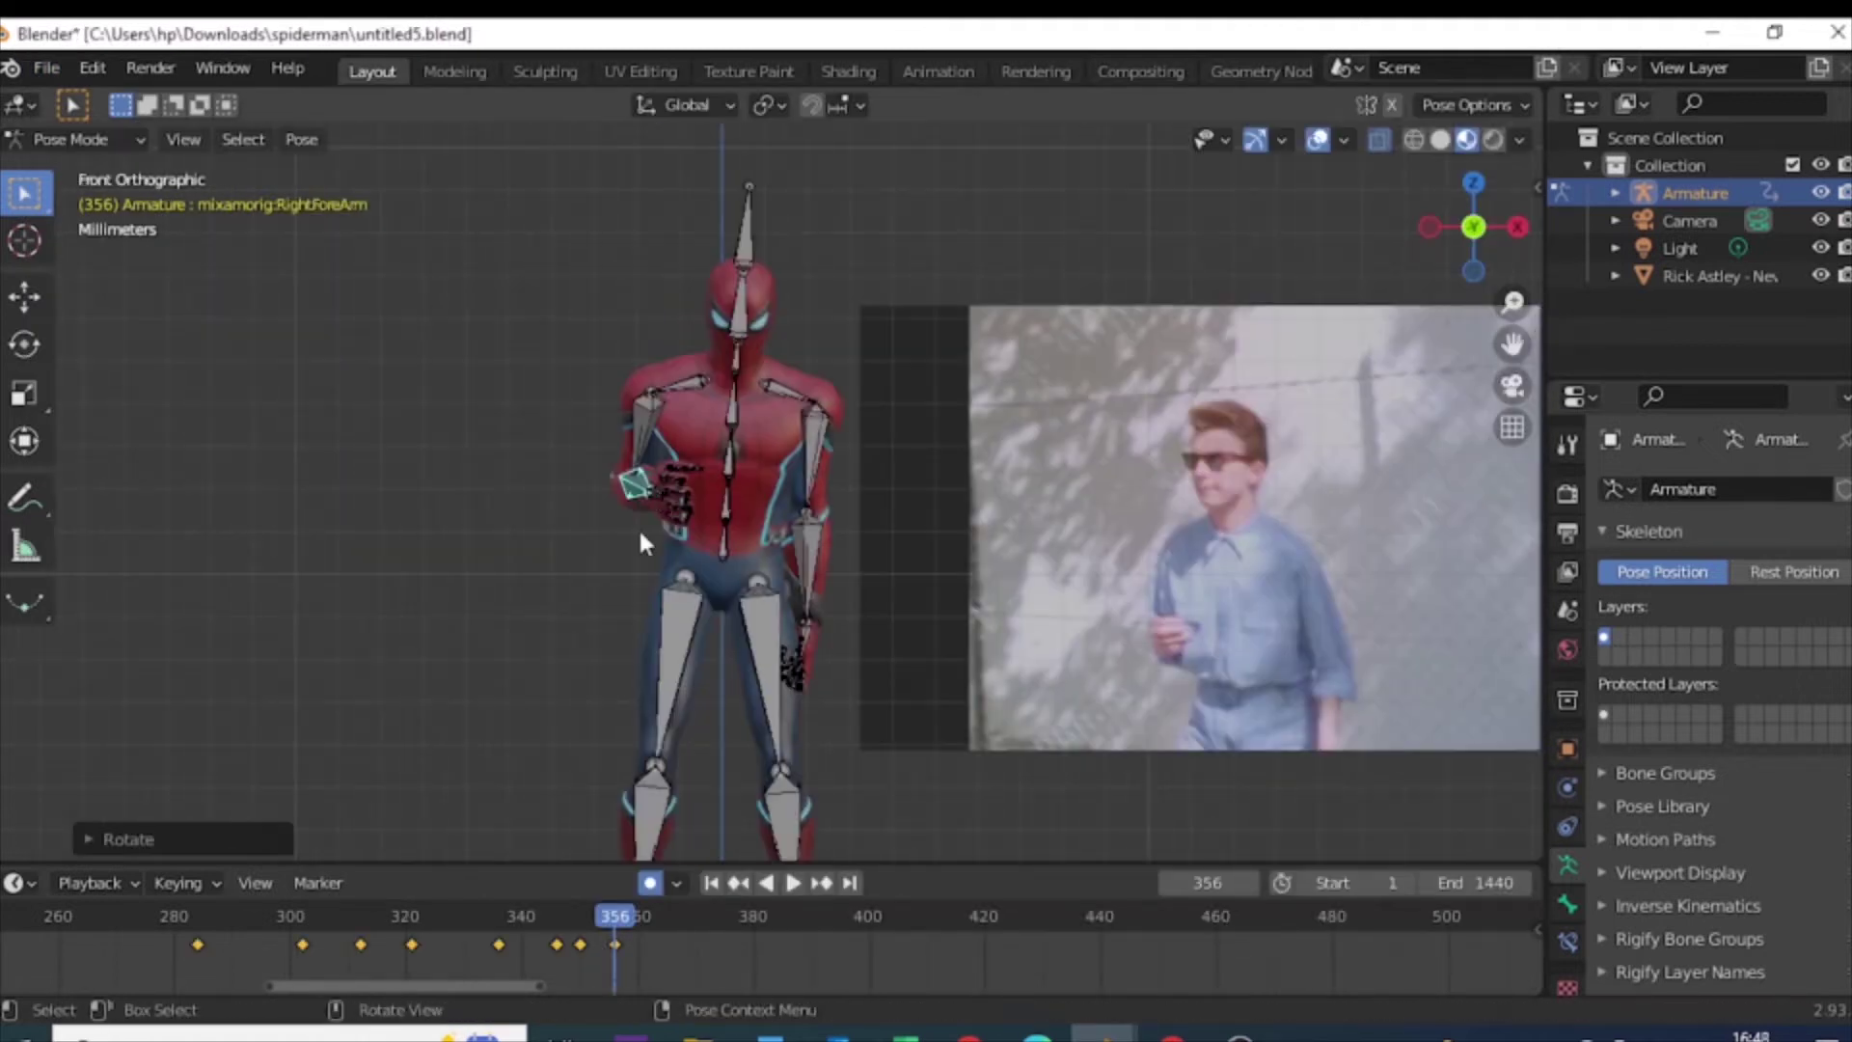
Step: Confirm the right forearm pose, then swing the left forearm across the chest at frame 364
key(Return)
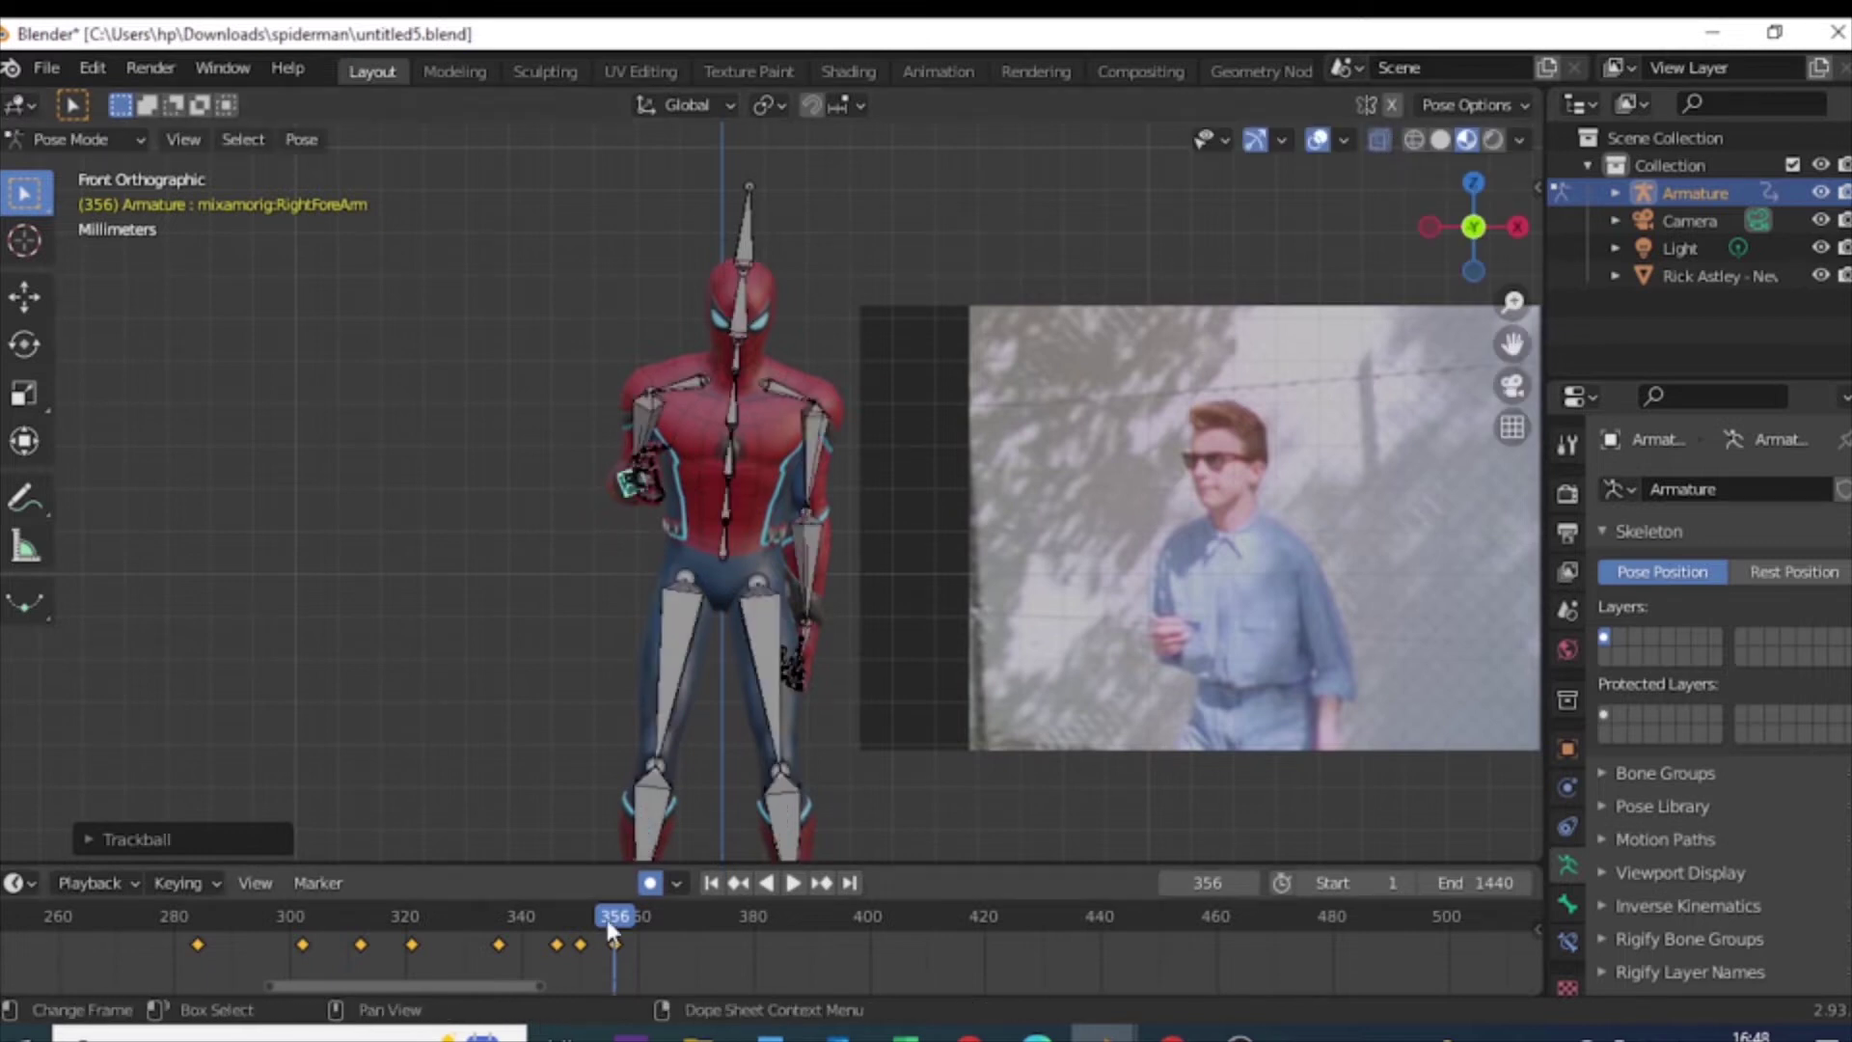
key(space)
drag(633, 922, 662, 919)
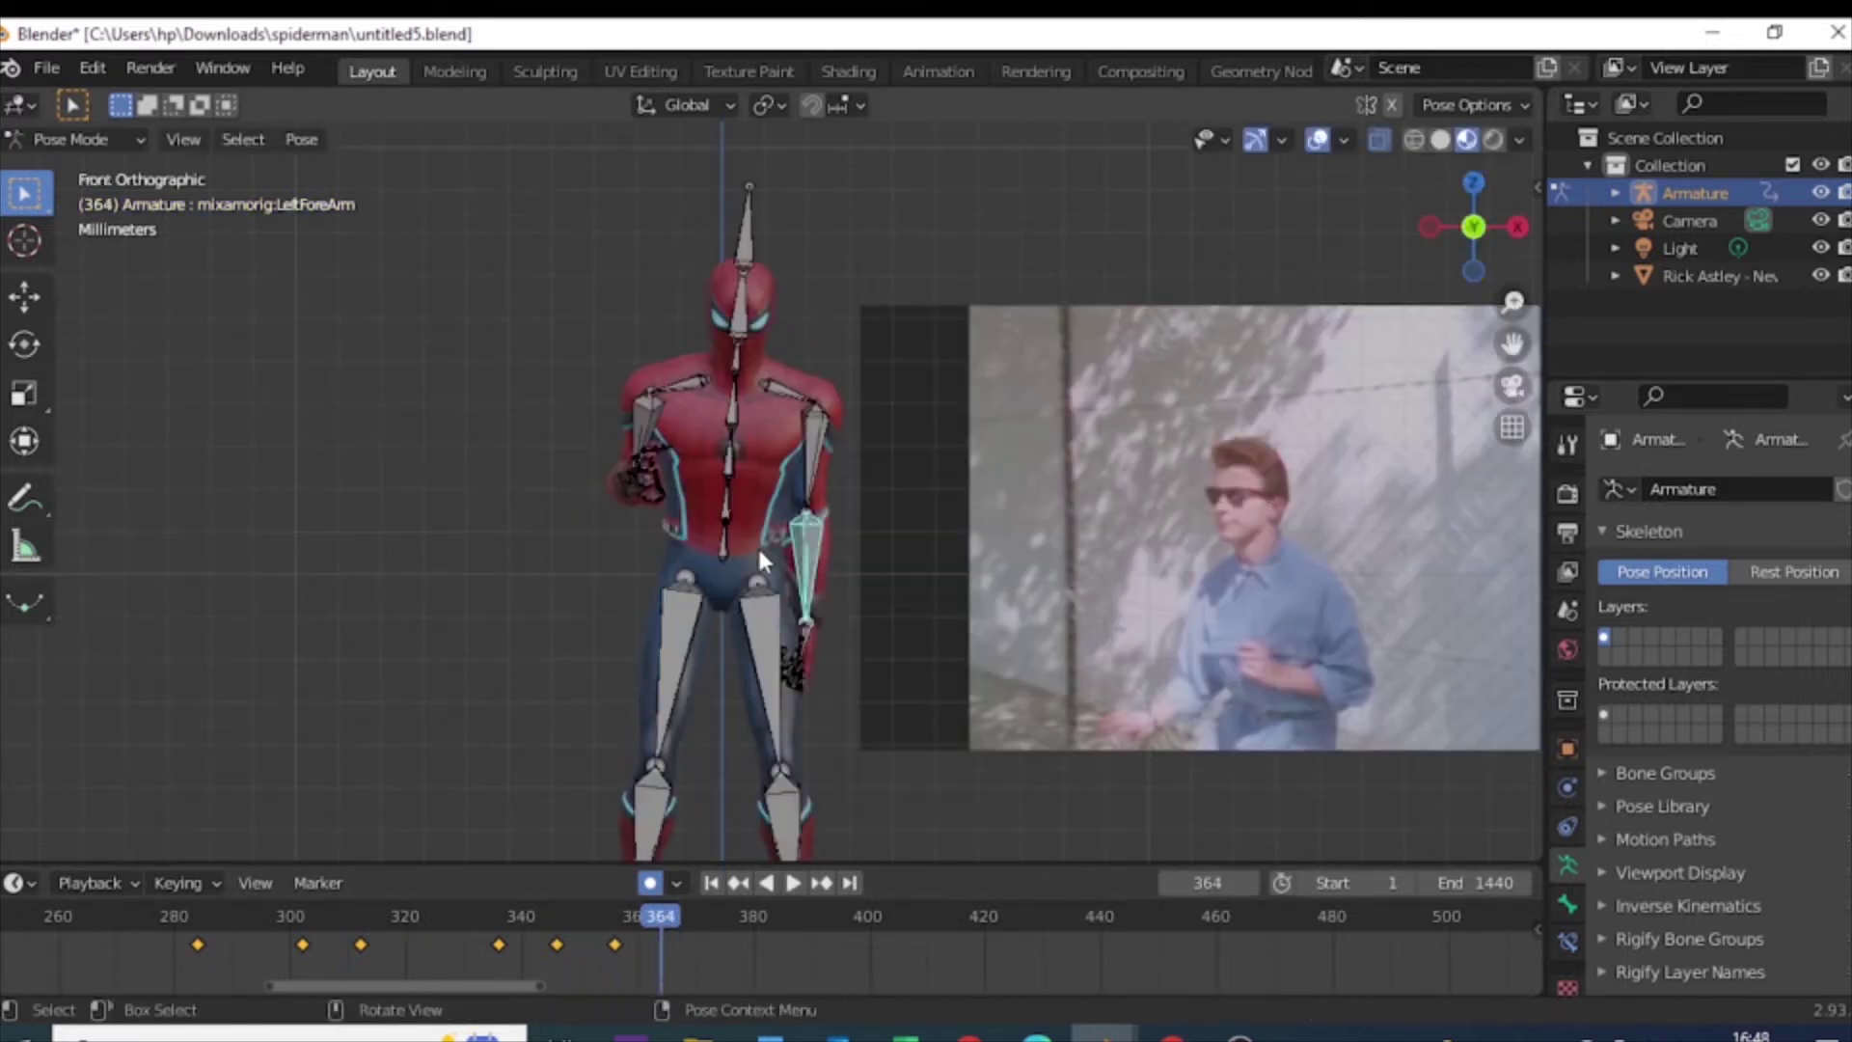
key(r)
key(r)
key(Return)
Step: Inspect the hands up close and refine the left forearm with an axis-locked rotation
scroll(1137, 509, up, 5)
middle_drag(1137, 510, 1062, 502)
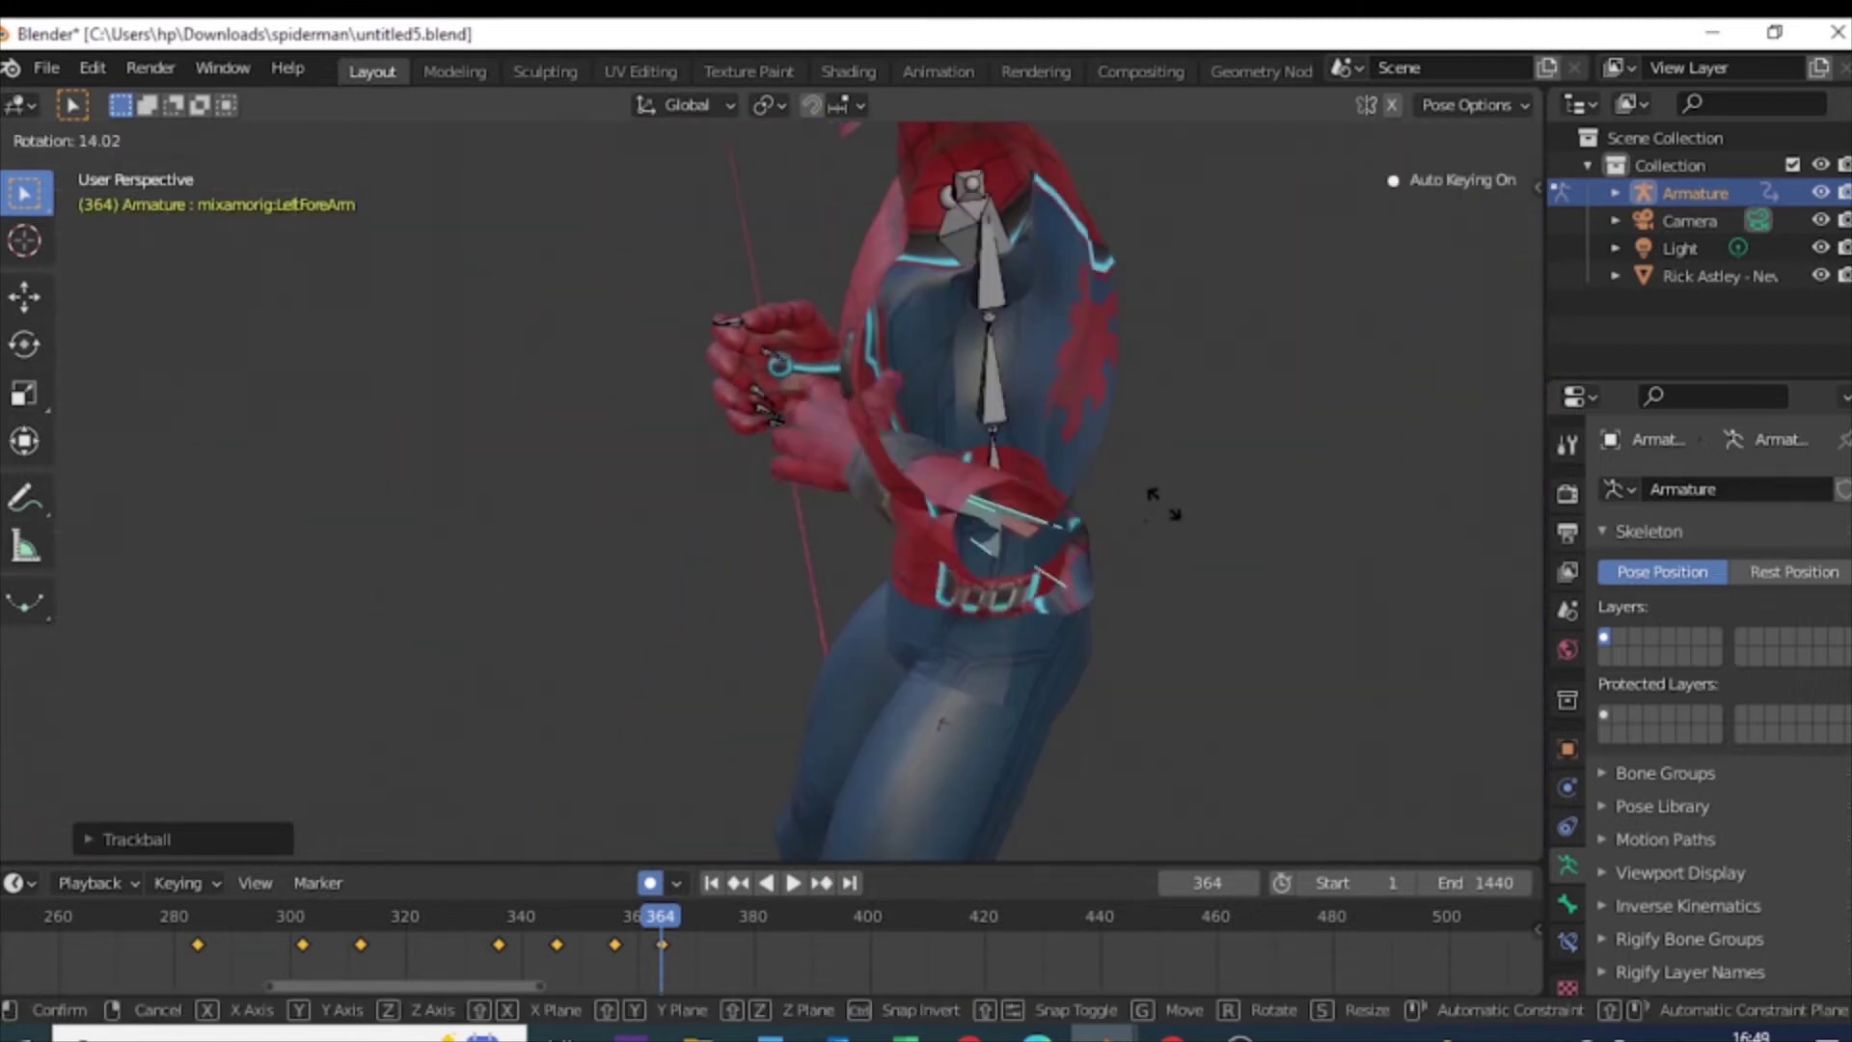
key(r)
key(r)
key(KP_1)
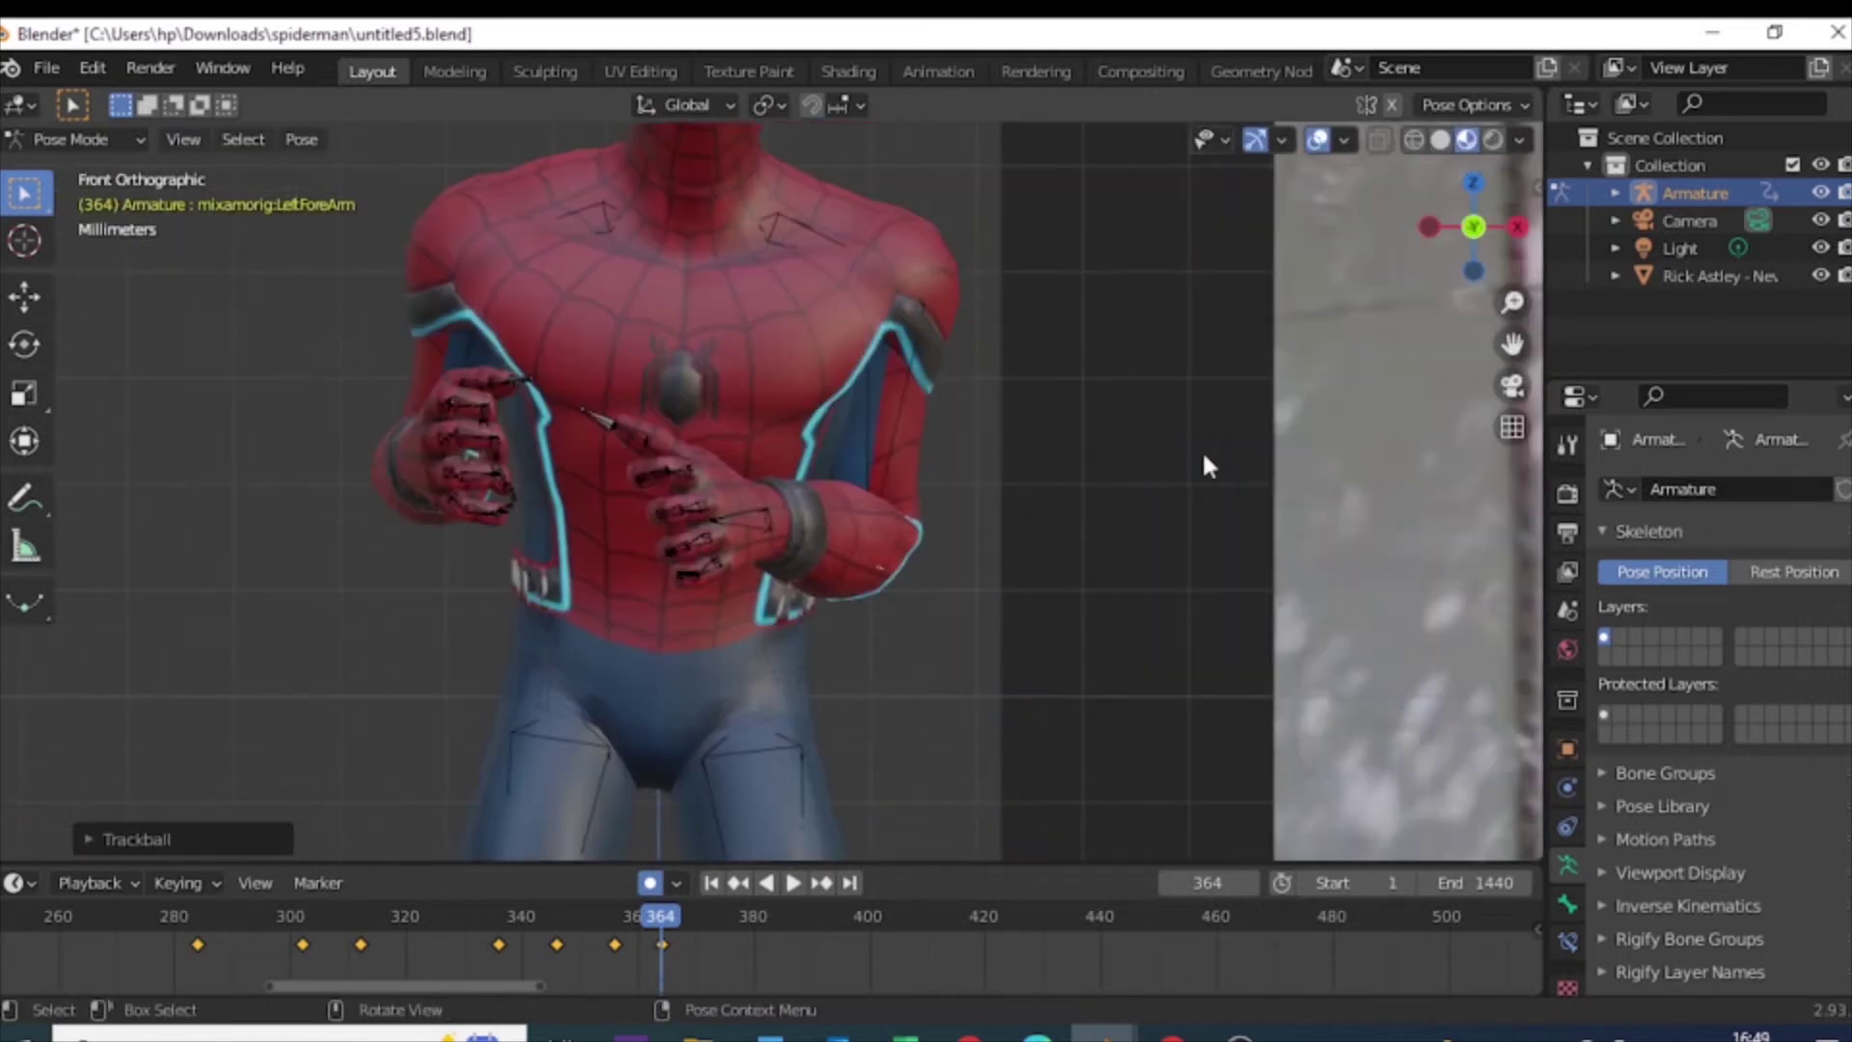
scroll(1202, 454, down, 4)
key(r)
key(x)
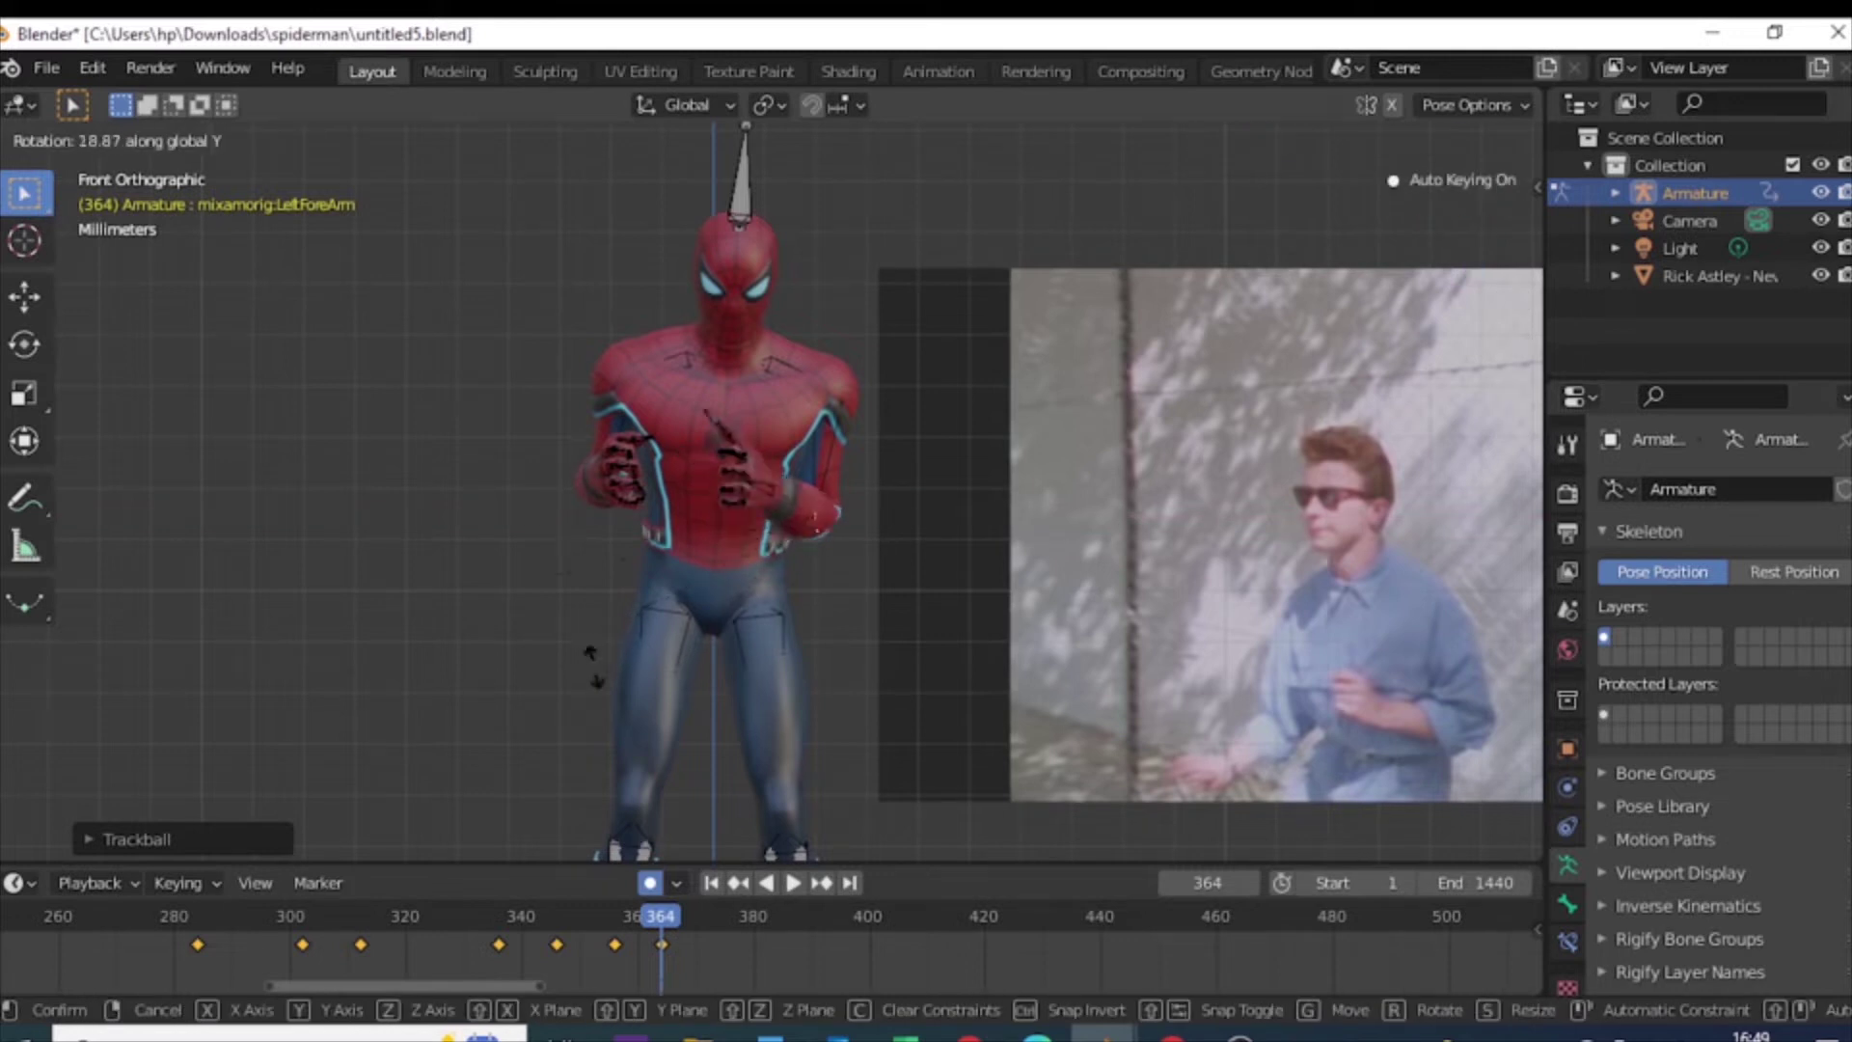
click(573, 544)
Step: Try rotating the right forearm outward in X-ray, then undo it
key(alt+z)
click(608, 436)
key(r)
key(r)
click(613, 421)
key(ctrl+z)
key(ctrl+z)
Step: Twist the upper body around Z with the spine bone at frame 370
key(space)
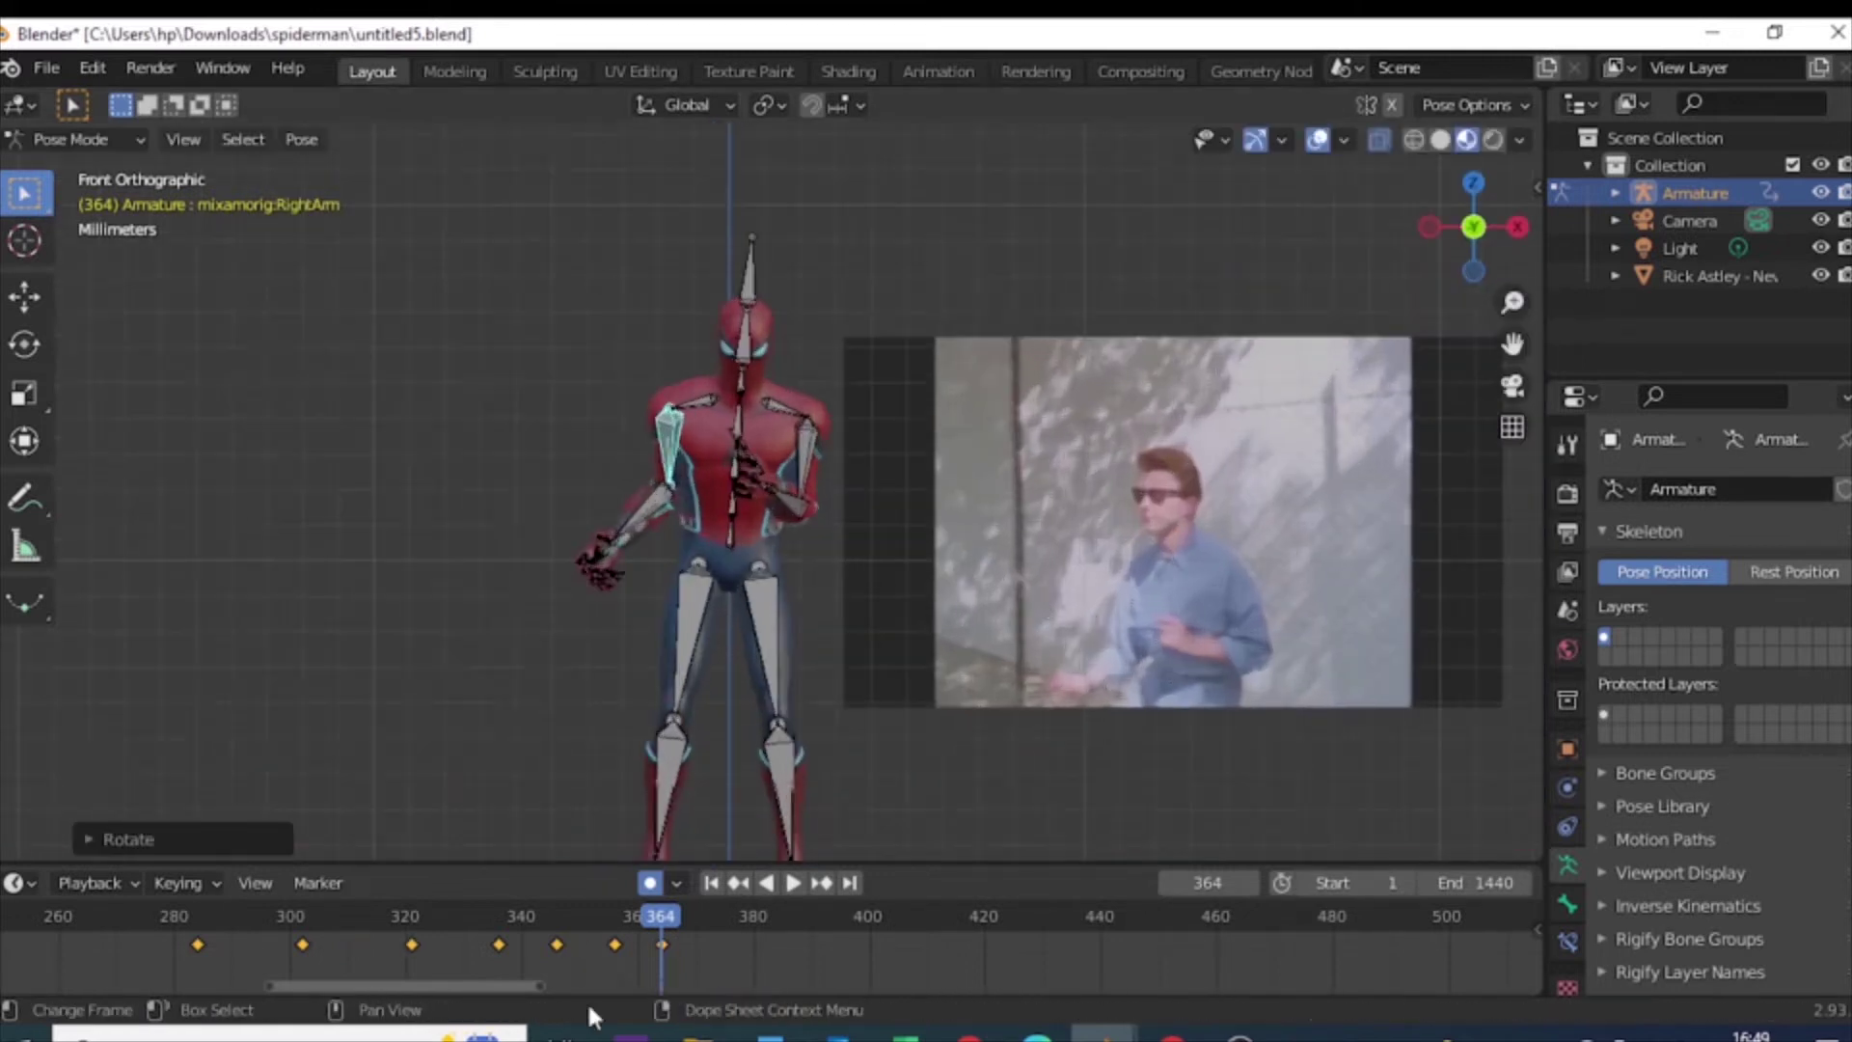
mouse_move(615, 924)
mouse_down()
mouse_move(596, 936)
mouse_move(714, 922)
mouse_move(696, 926)
mouse_up()
key(space)
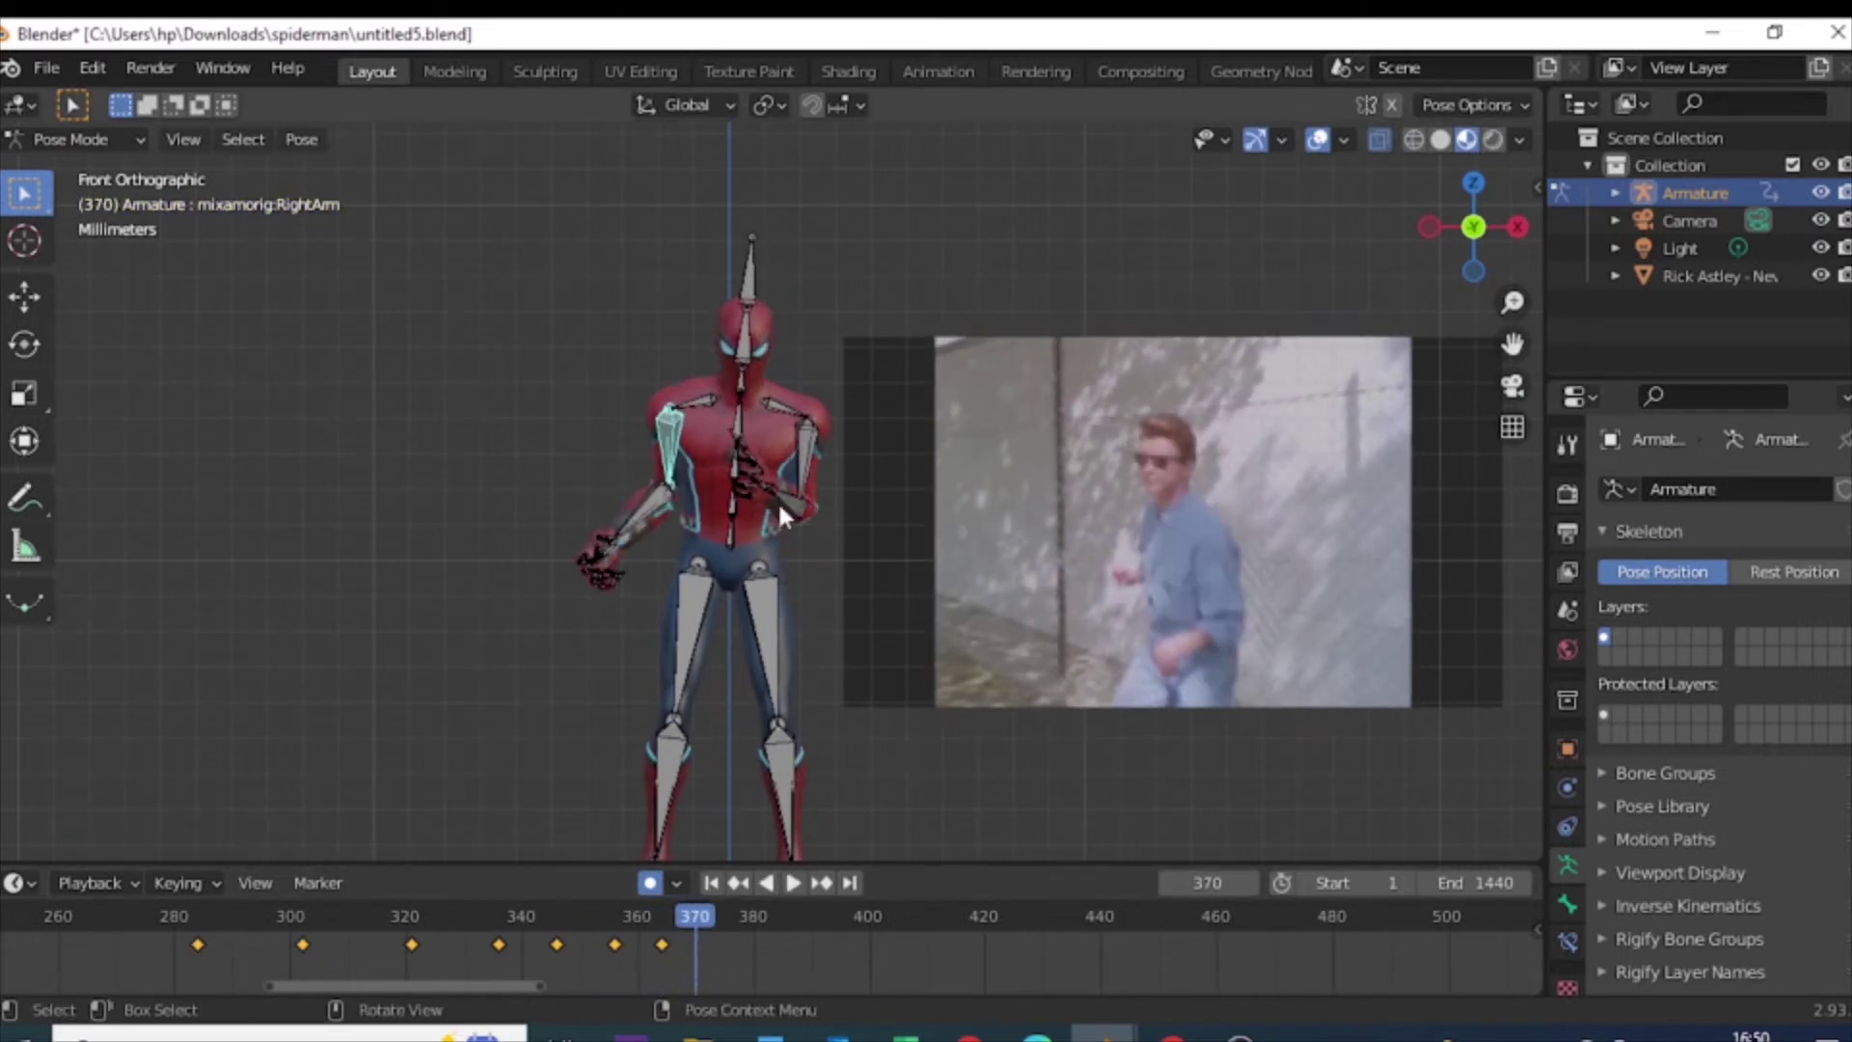
click(733, 529)
key(r)
key(z)
click(843, 508)
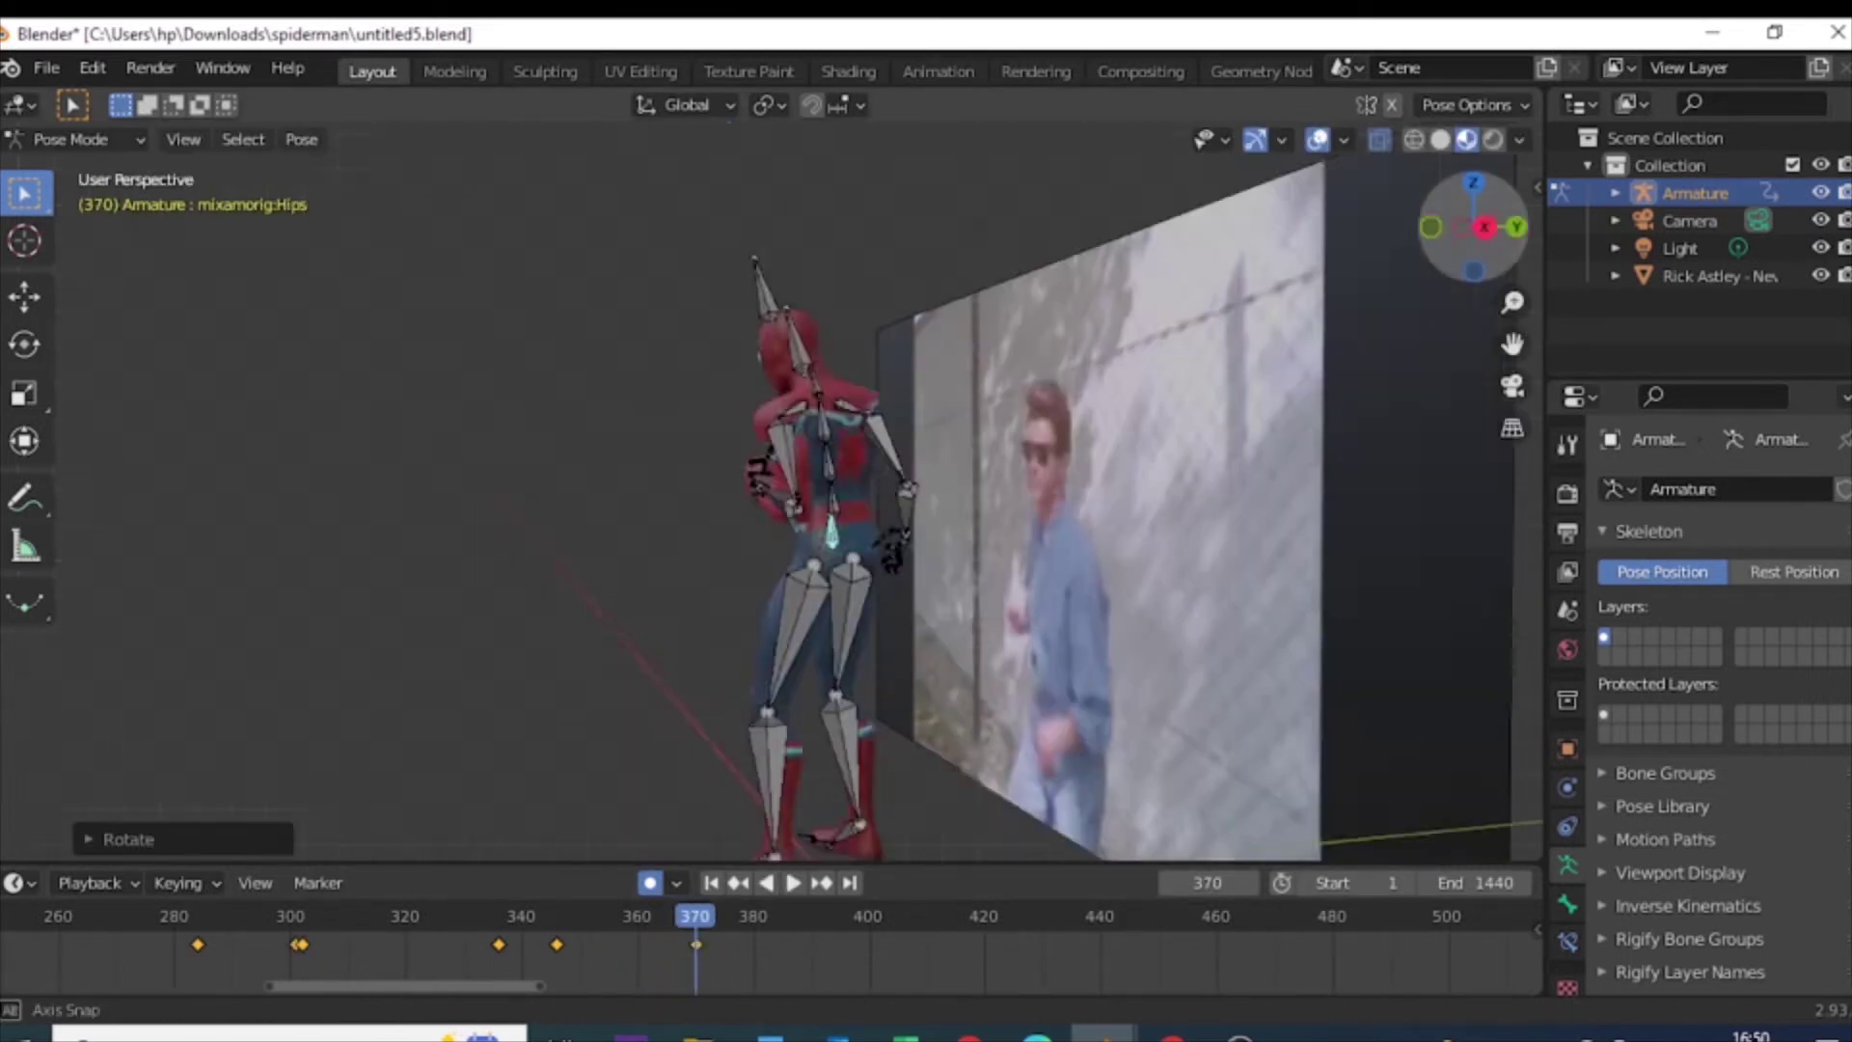
Step: Adjust the spine rotation again, select the left forearm and move to frame 376
key(r)
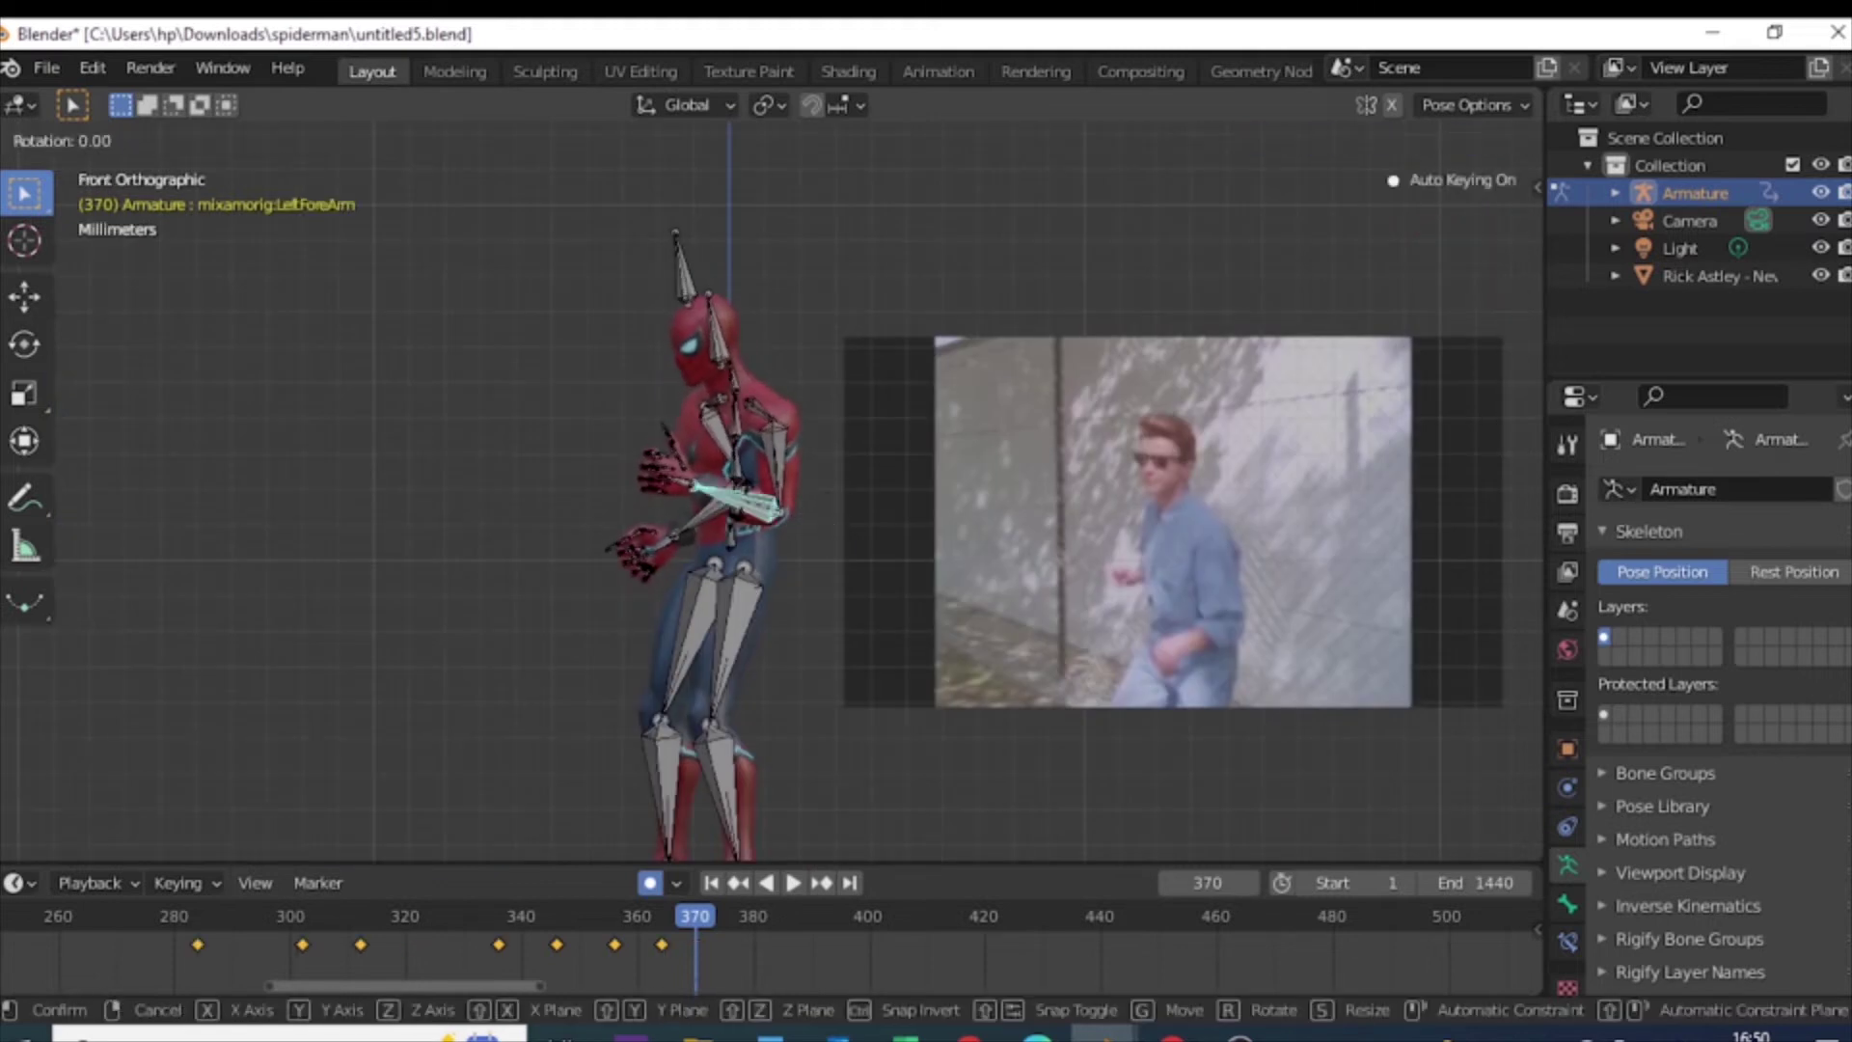
click(827, 512)
click(767, 535)
mouse_move(697, 934)
mouse_down()
mouse_move(730, 934)
mouse_move(530, 922)
mouse_up()
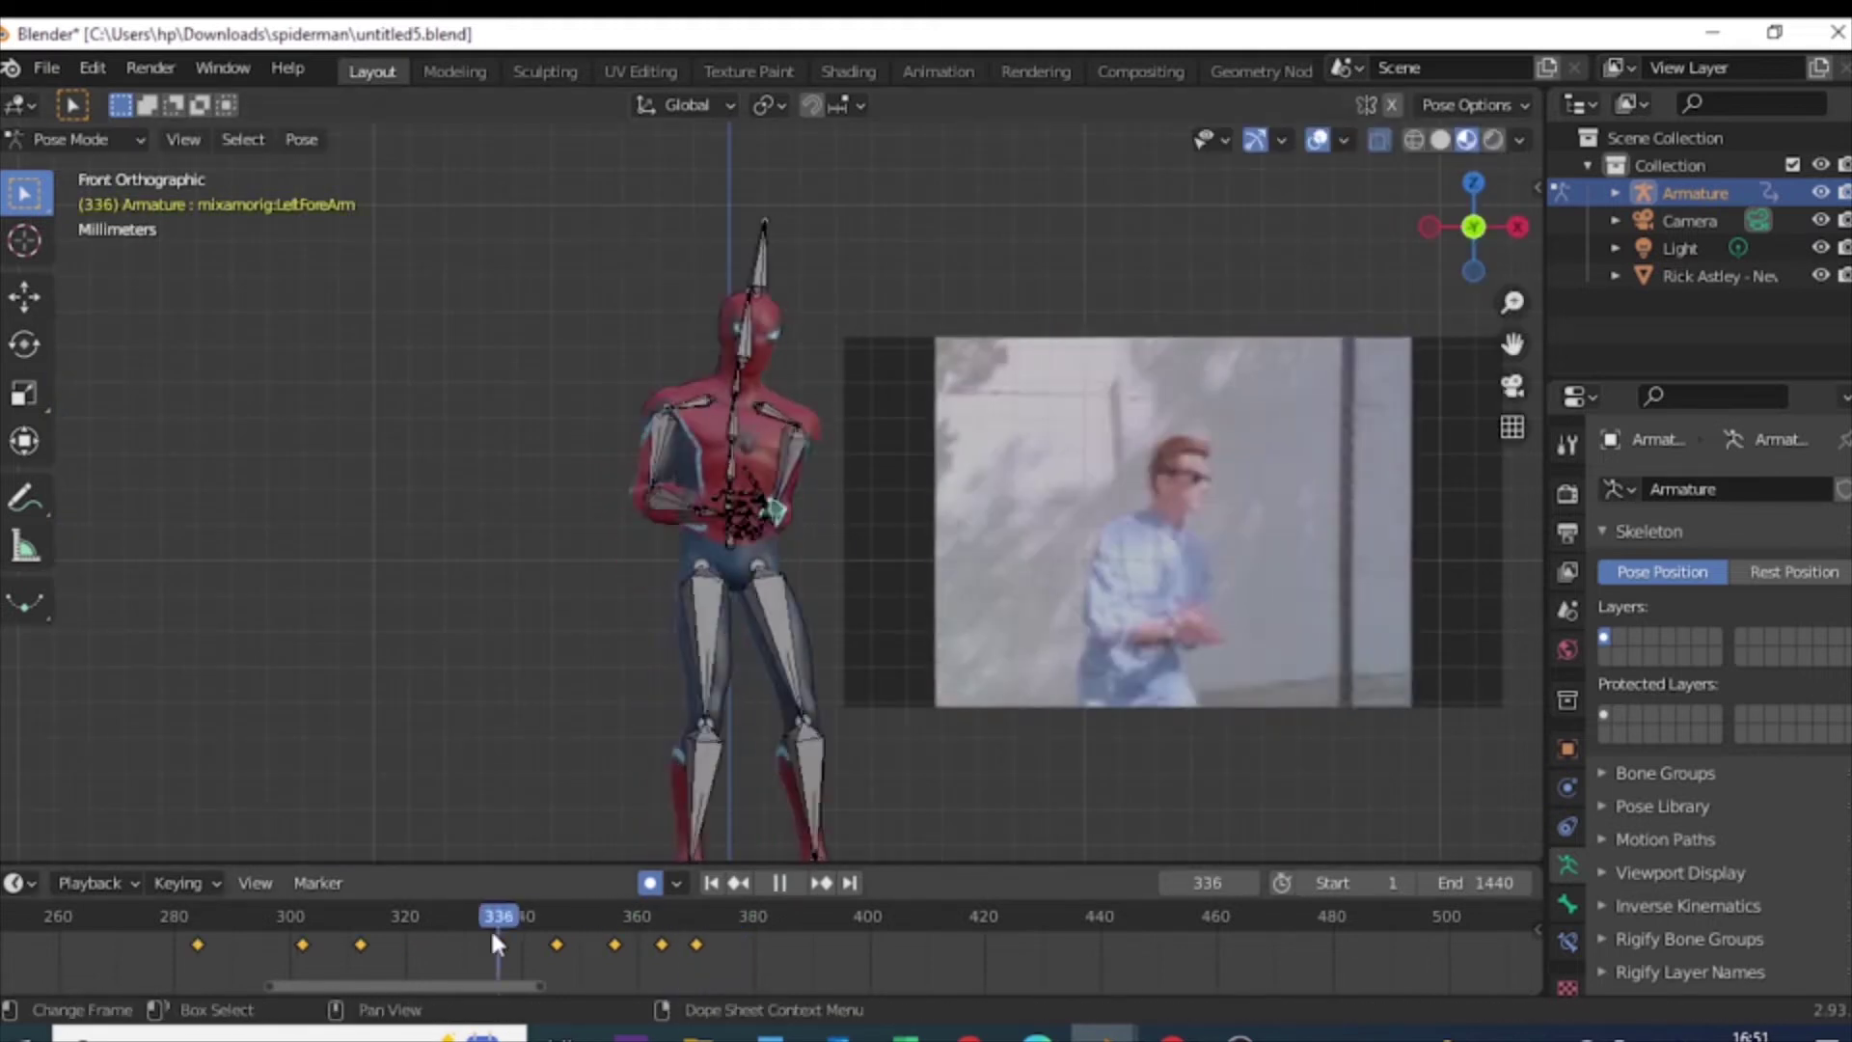
Step: Key the whole rig pose at frame 457
key(space)
click(1197, 940)
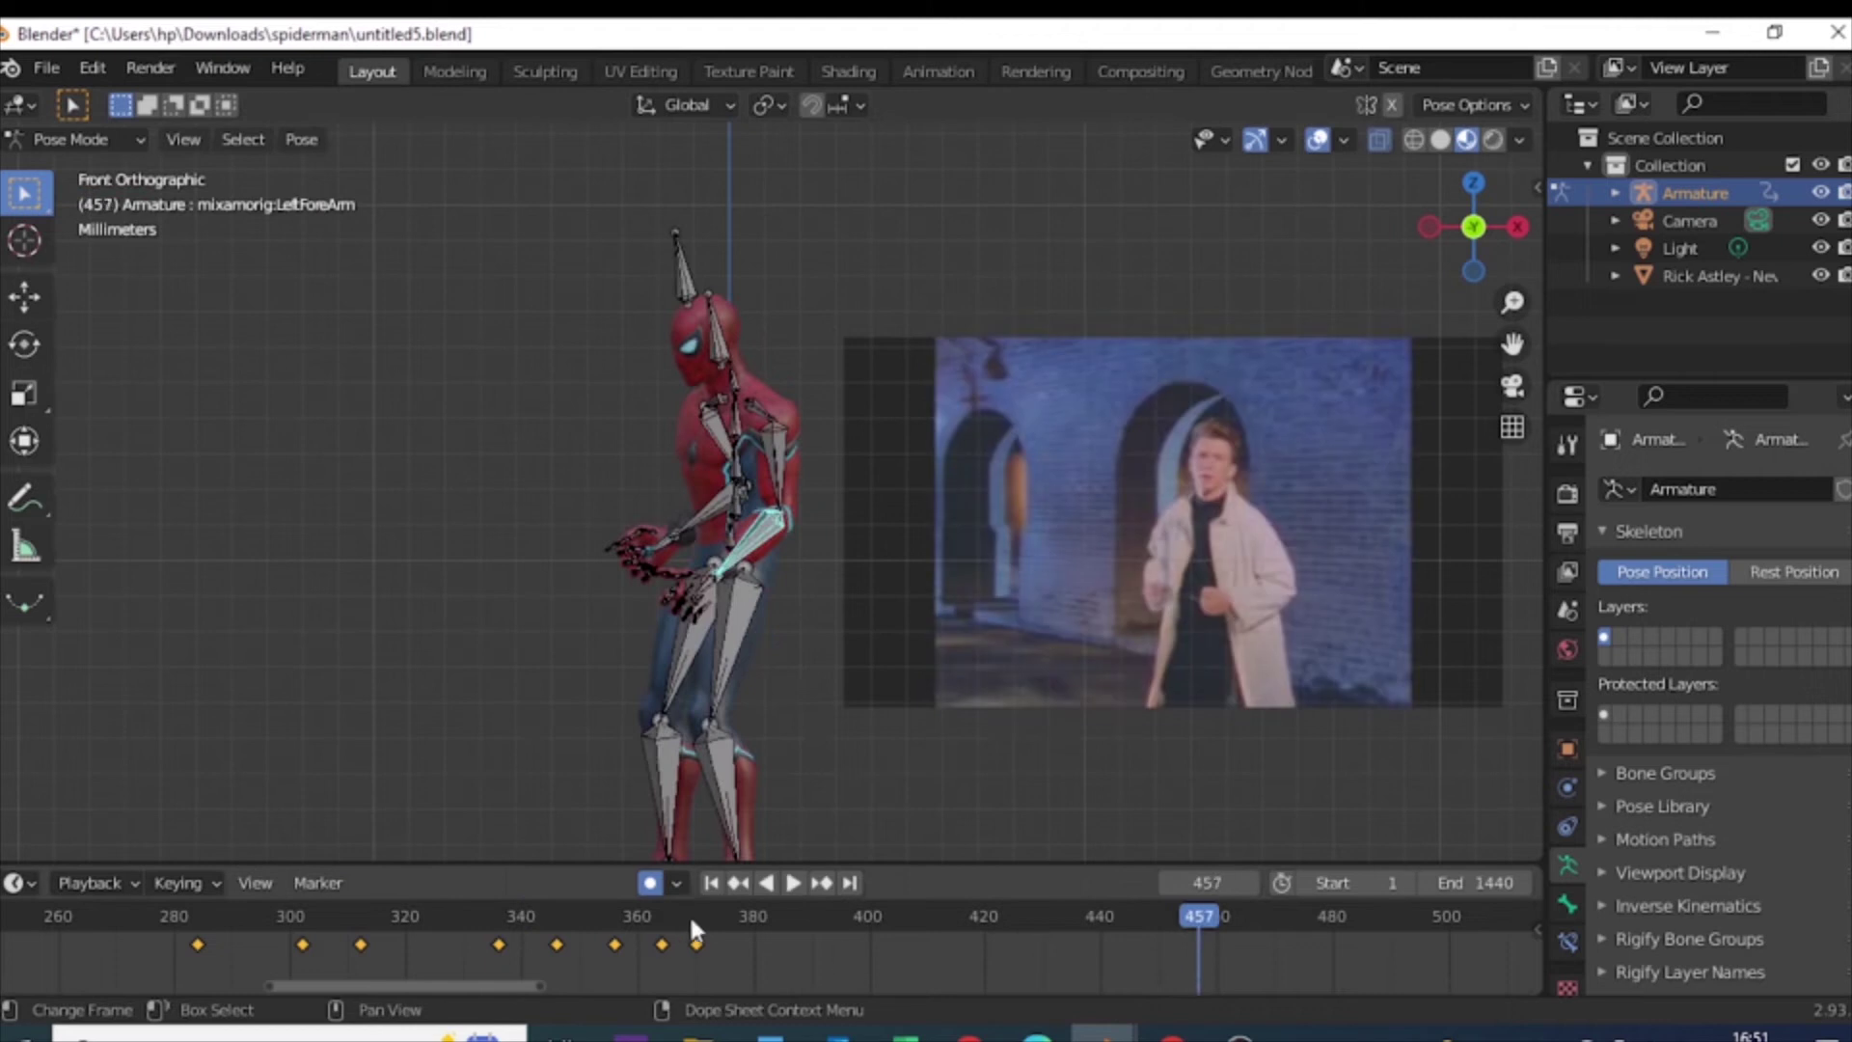
key(a)
key(i)
click(736, 691)
key(space)
click(1221, 926)
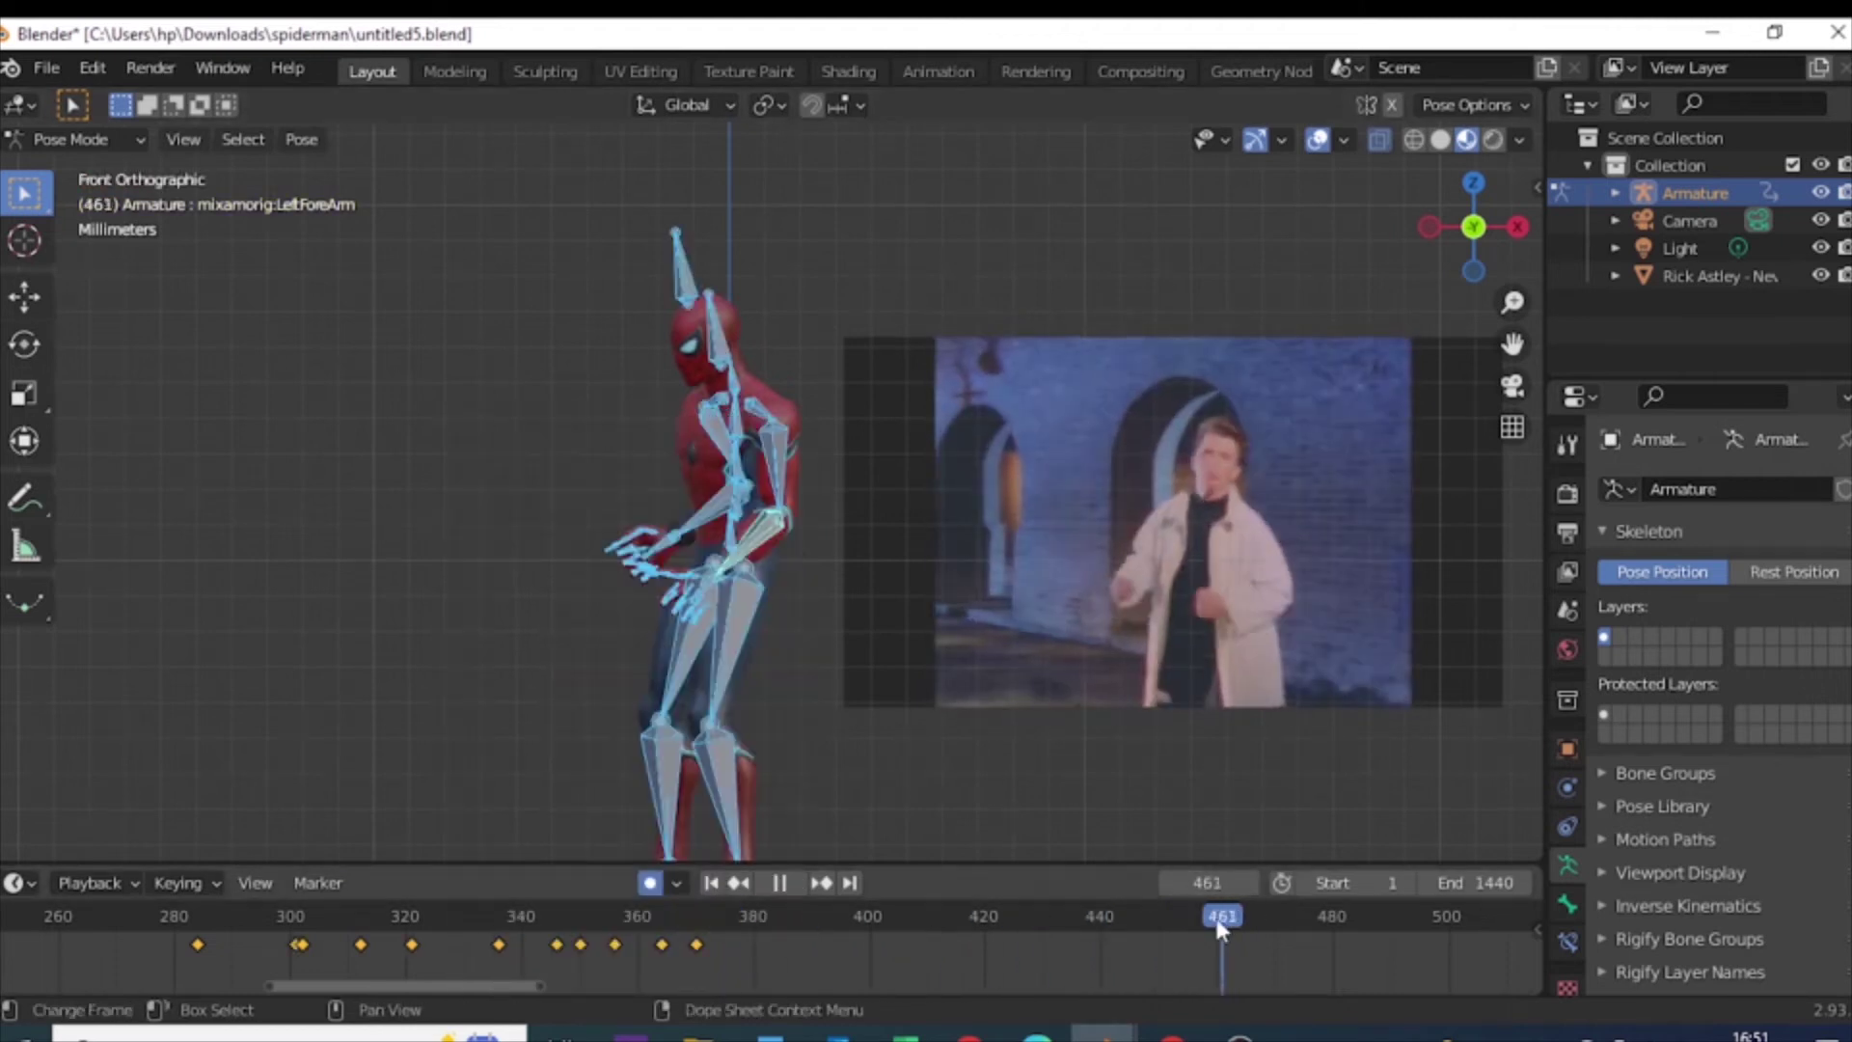
key(Escape)
drag(453, 985, 555, 985)
Step: Reset the bones, play the animation and stop back at frame 457
click(721, 537)
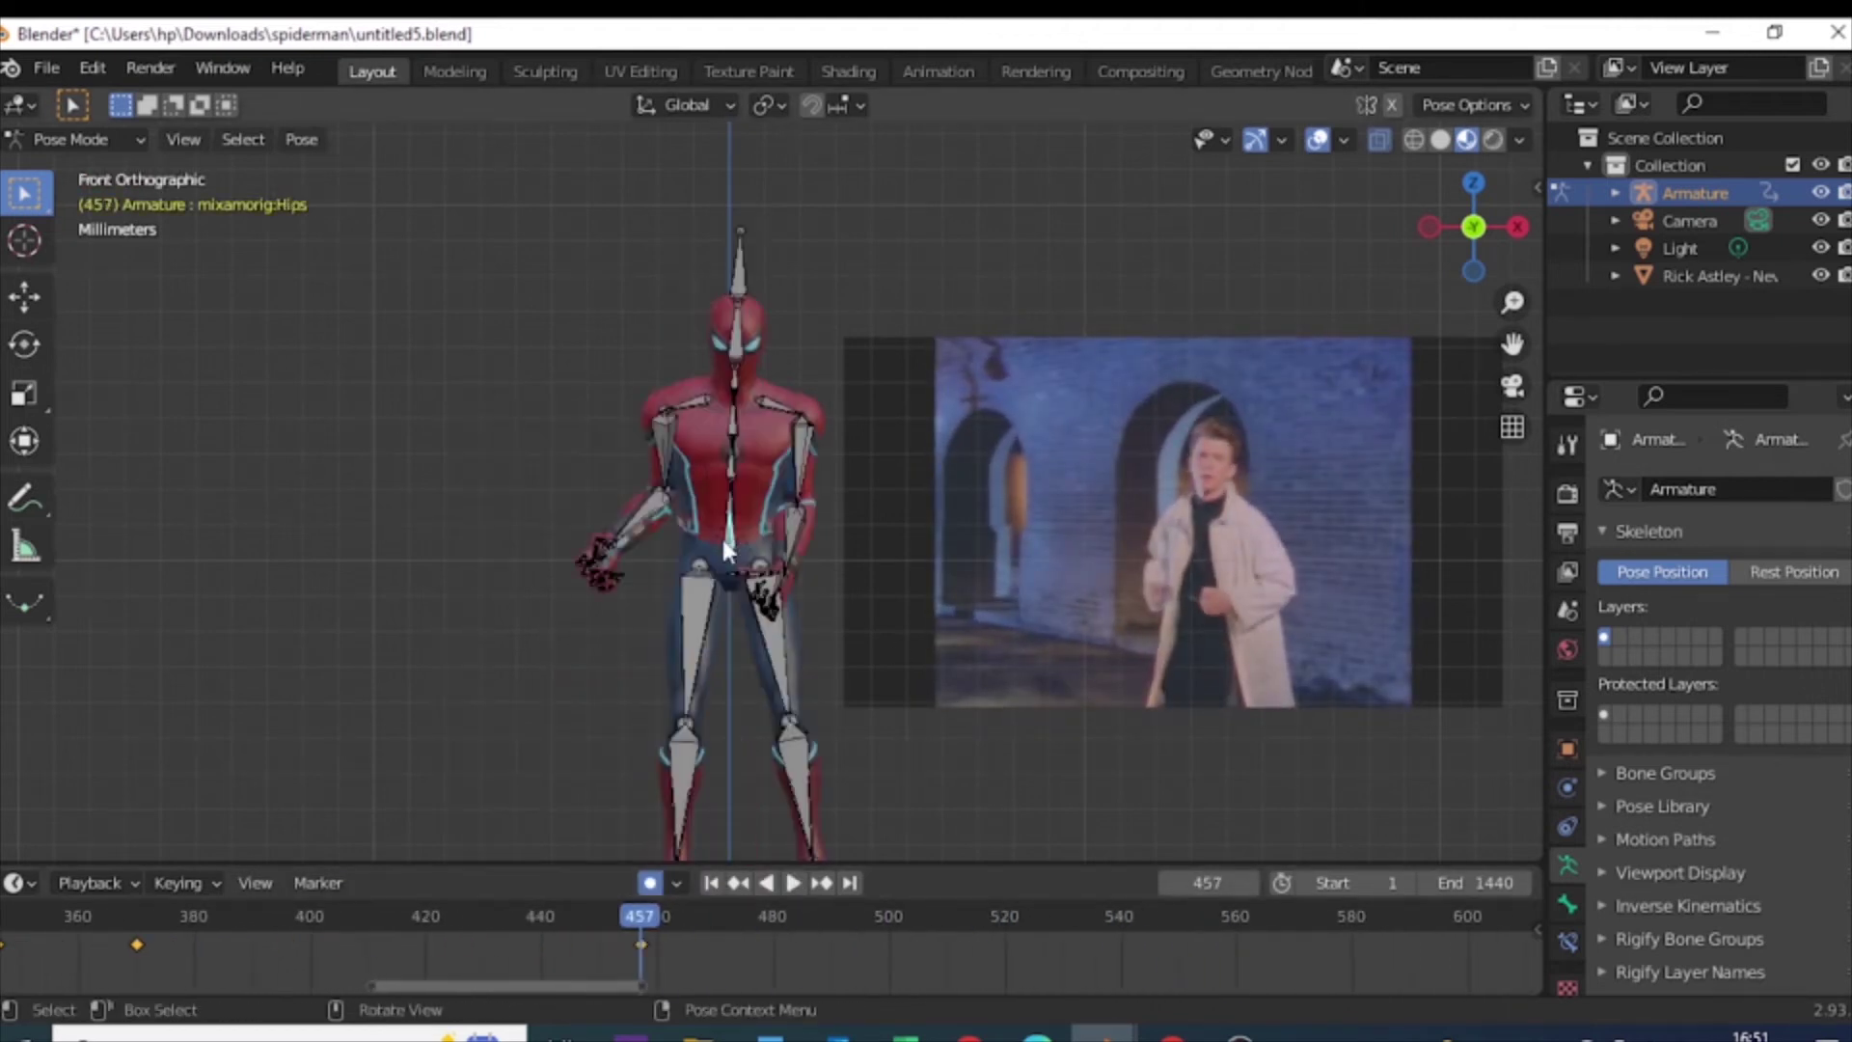
key(a)
key(shift+Left)
key(space)
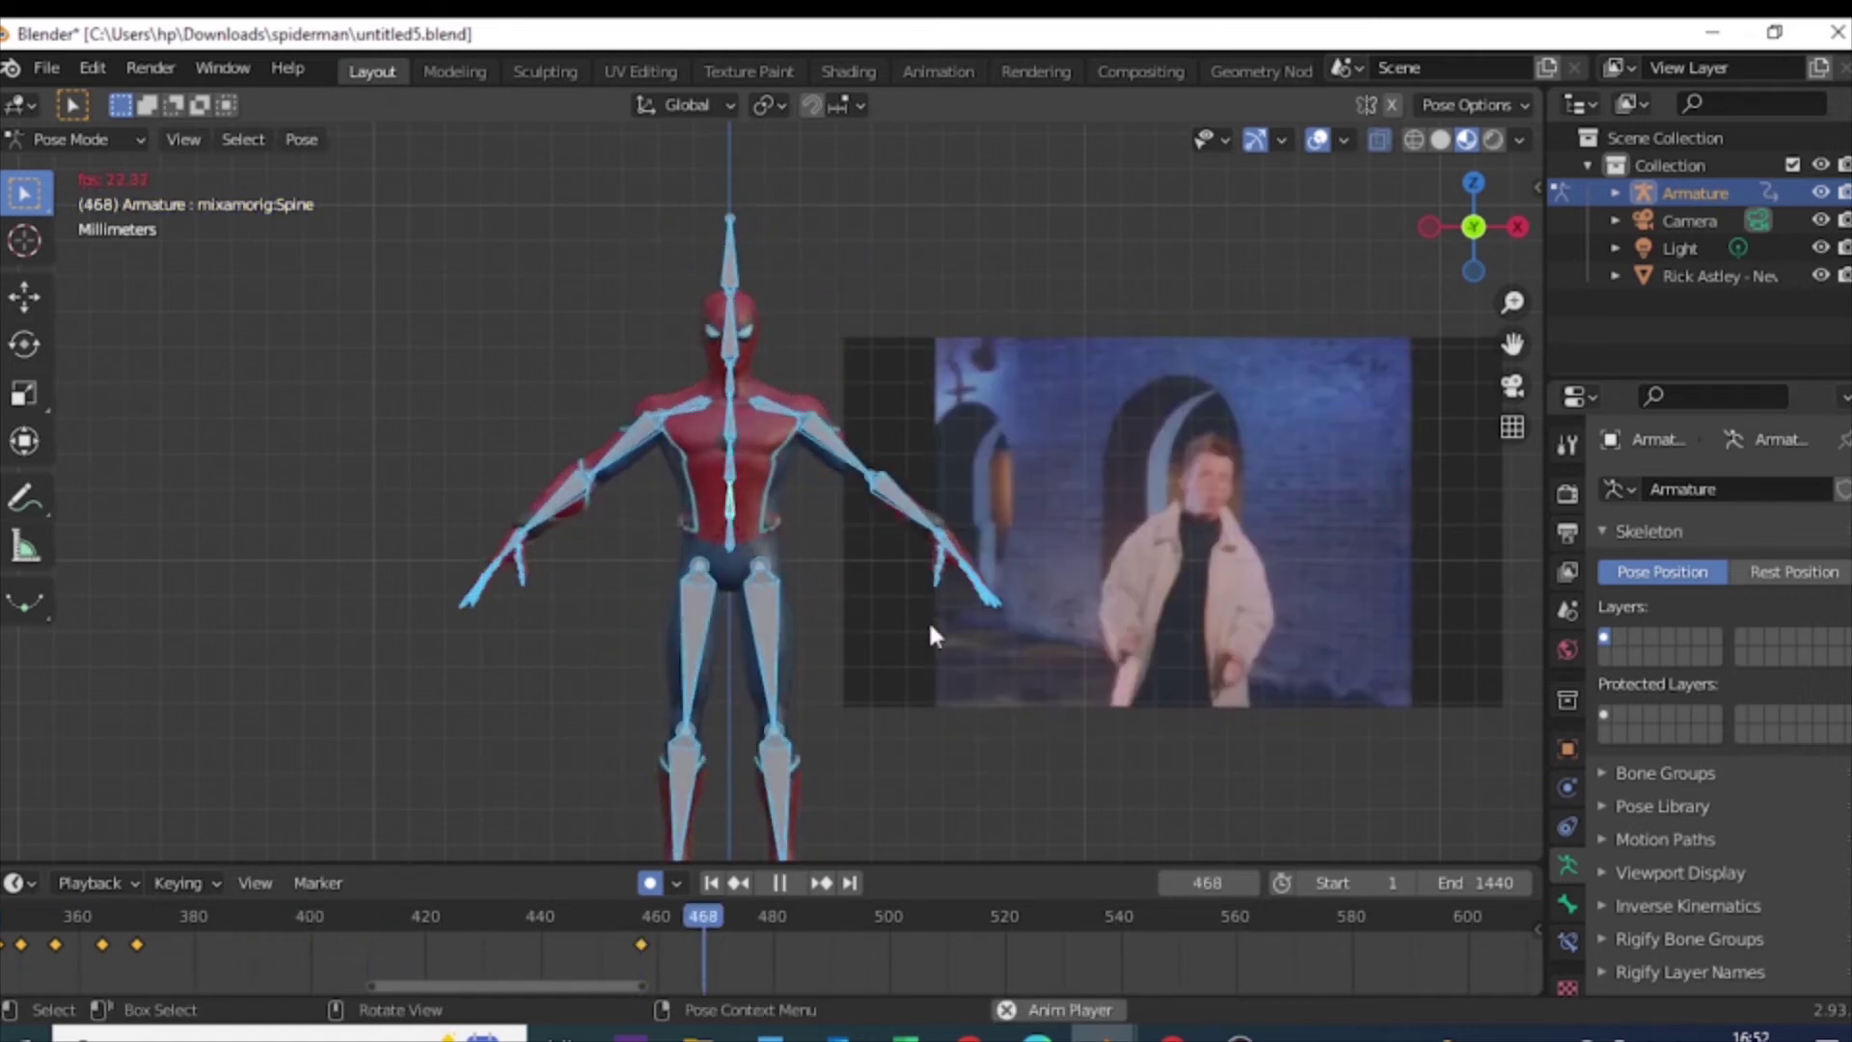
key(space)
click(639, 914)
Step: Lower the left arm and rest the left hand on the hip
click(842, 467)
key(r)
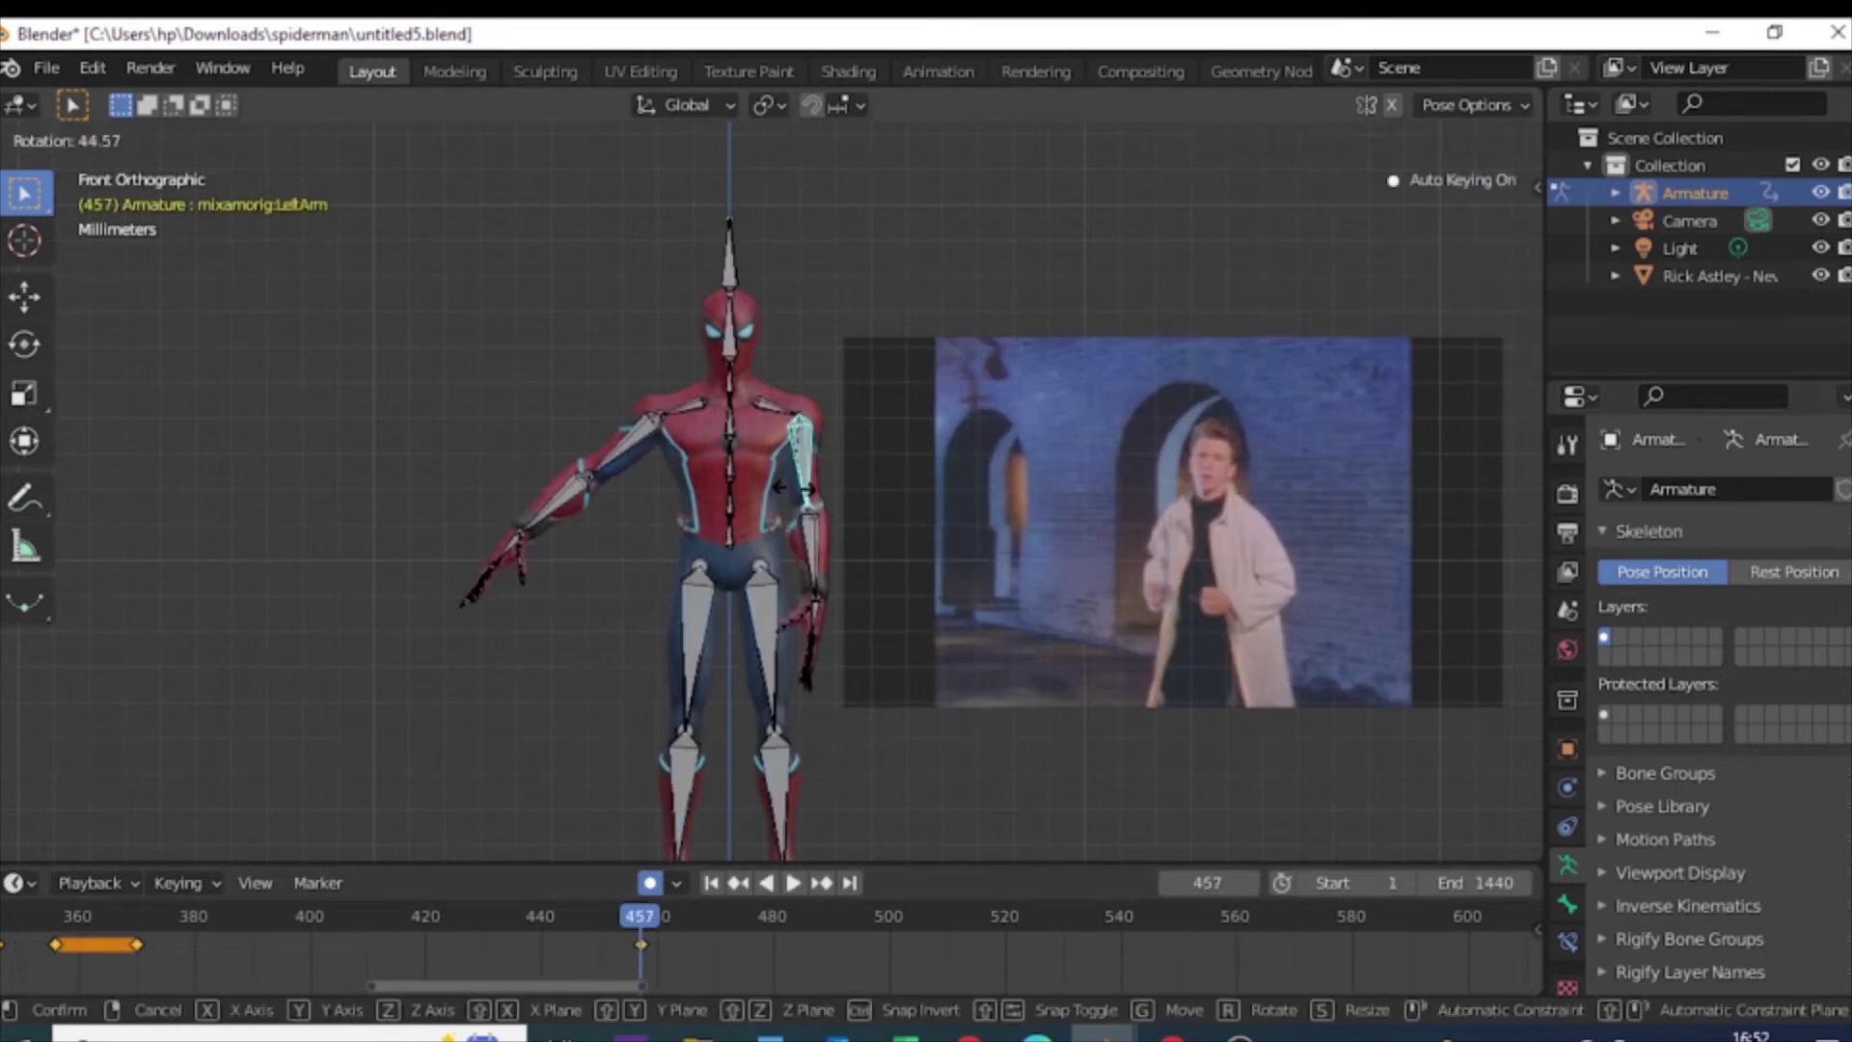
click(847, 540)
key(KP_3)
key(r)
key(KP_1)
key(r)
click(580, 499)
Step: Bend the right forearm toward the body and up toward the chest
key(r)
key(ctrl+KP_3)
key(r)
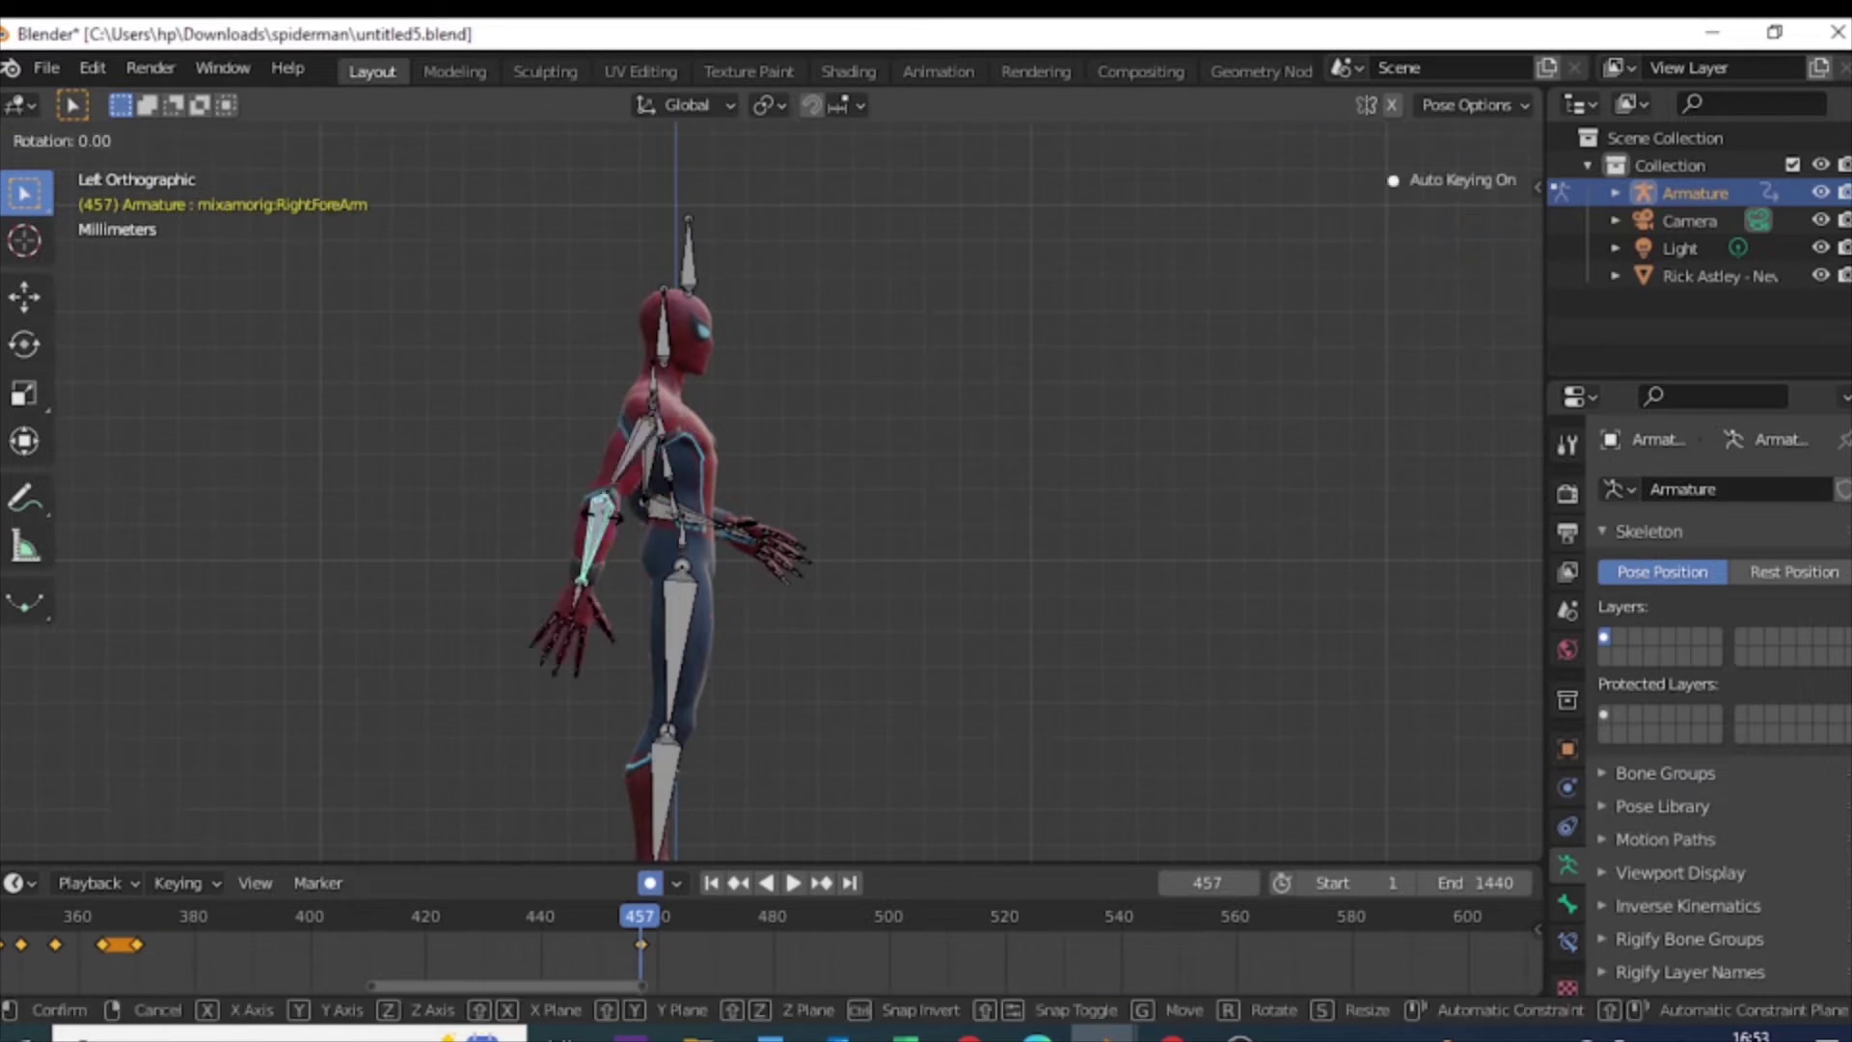
click(672, 576)
key(KP_1)
key(r)
key(r)
click(682, 469)
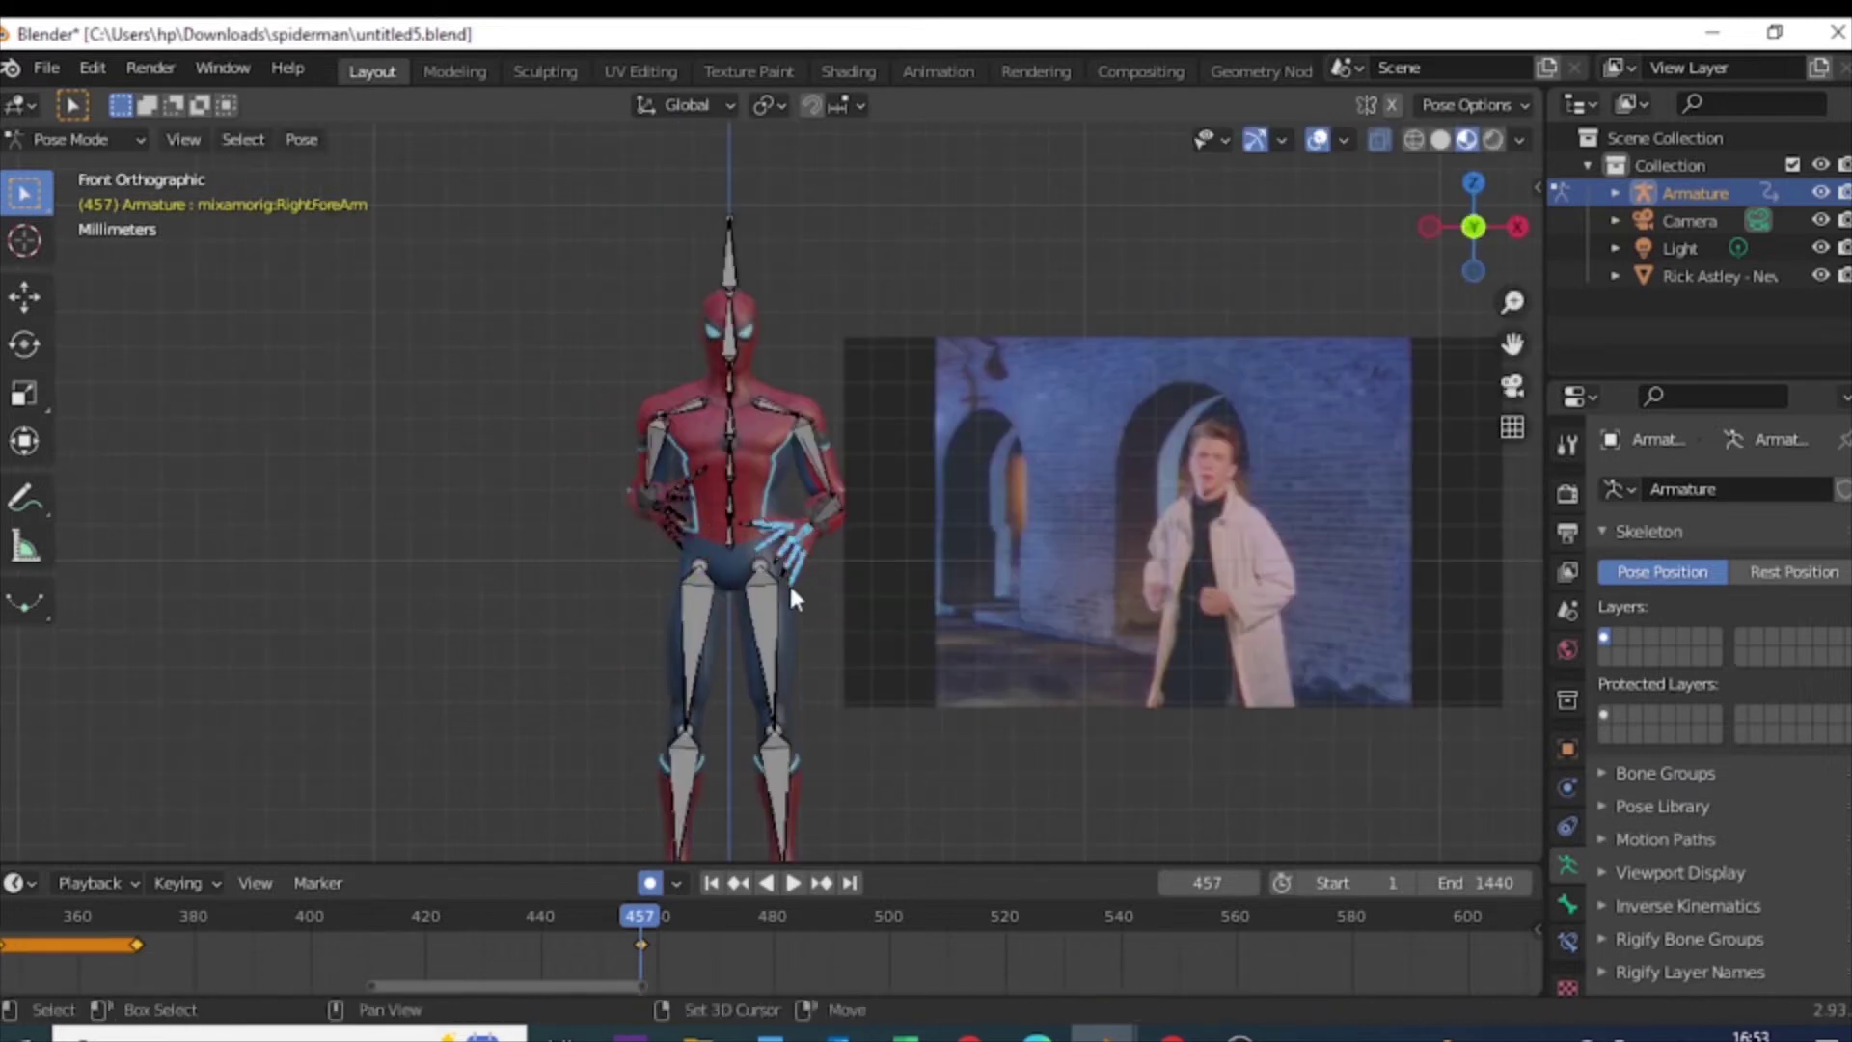
Step: Select the finger bones of the left and right hands
click(791, 591)
scroll(787, 582, up, 4)
key(r)
key(Escape)
ctrl+scroll(386, 970, up, 5)
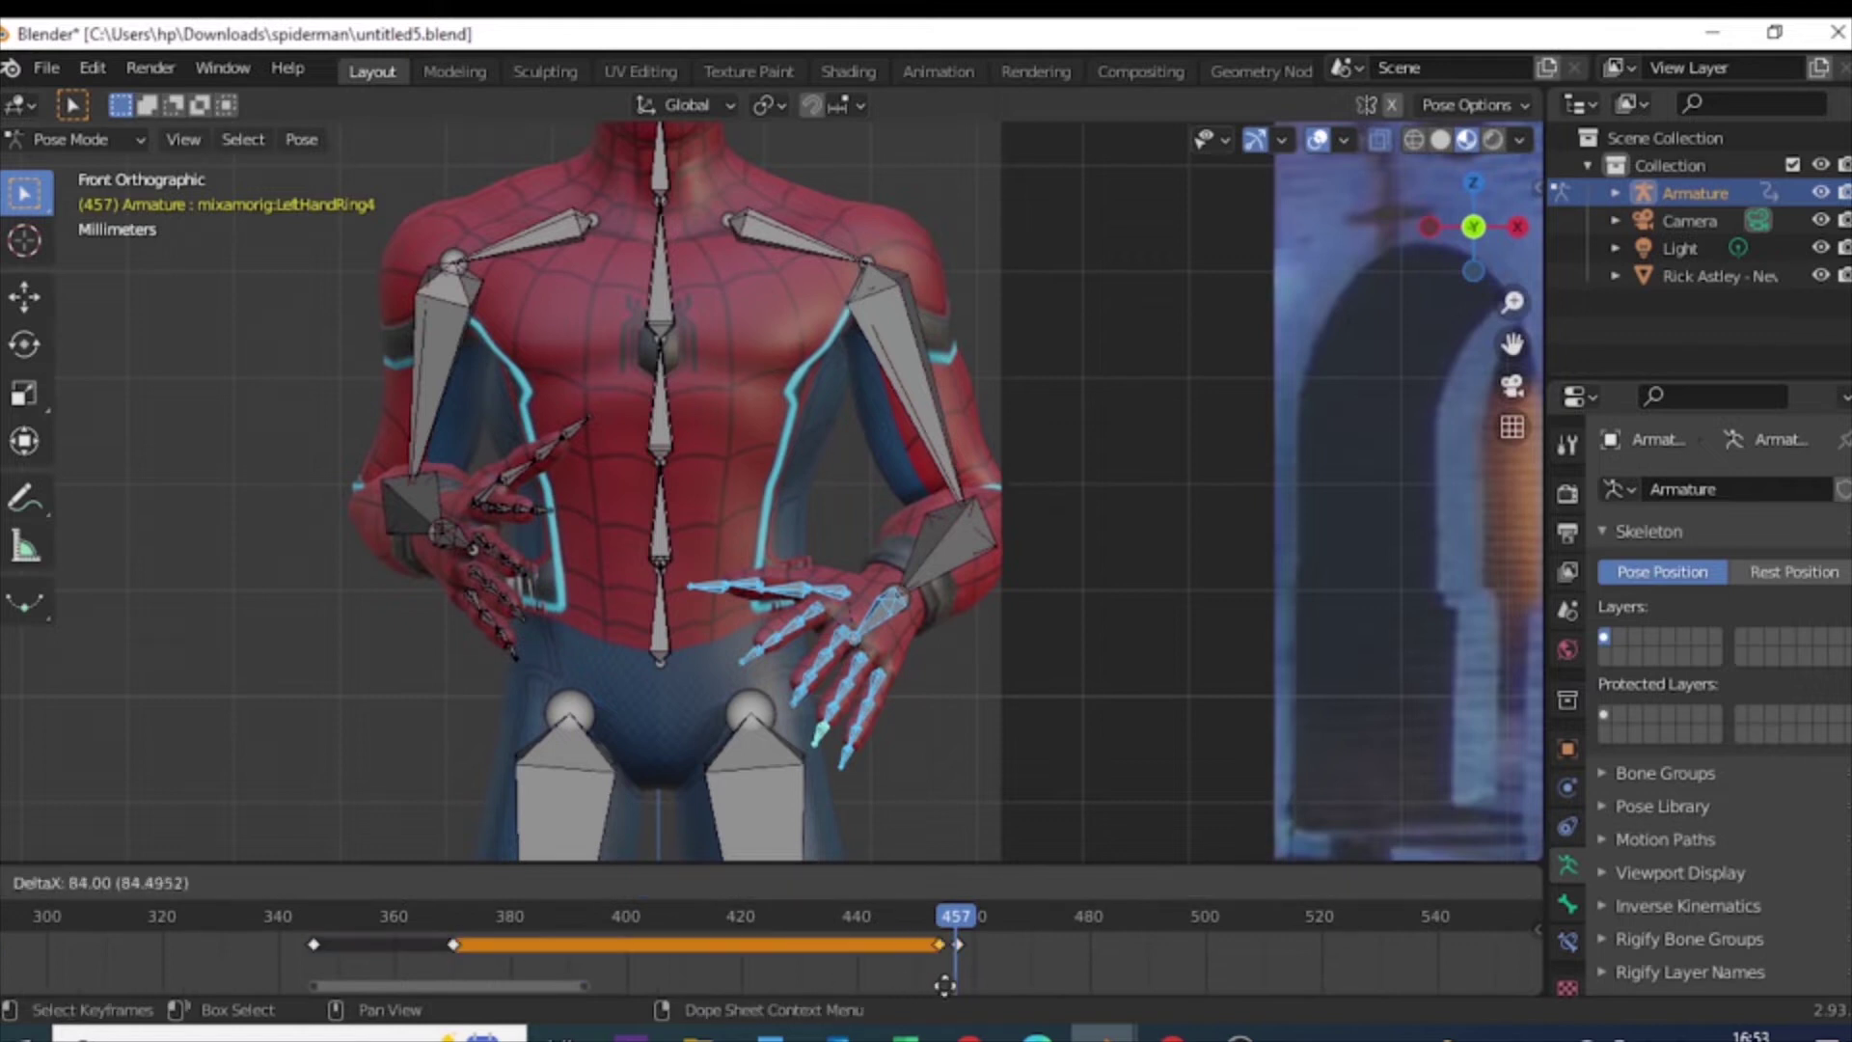
click(484, 521)
scroll(490, 652, up, 3)
click(304, 583)
scroll(280, 564, down, 3)
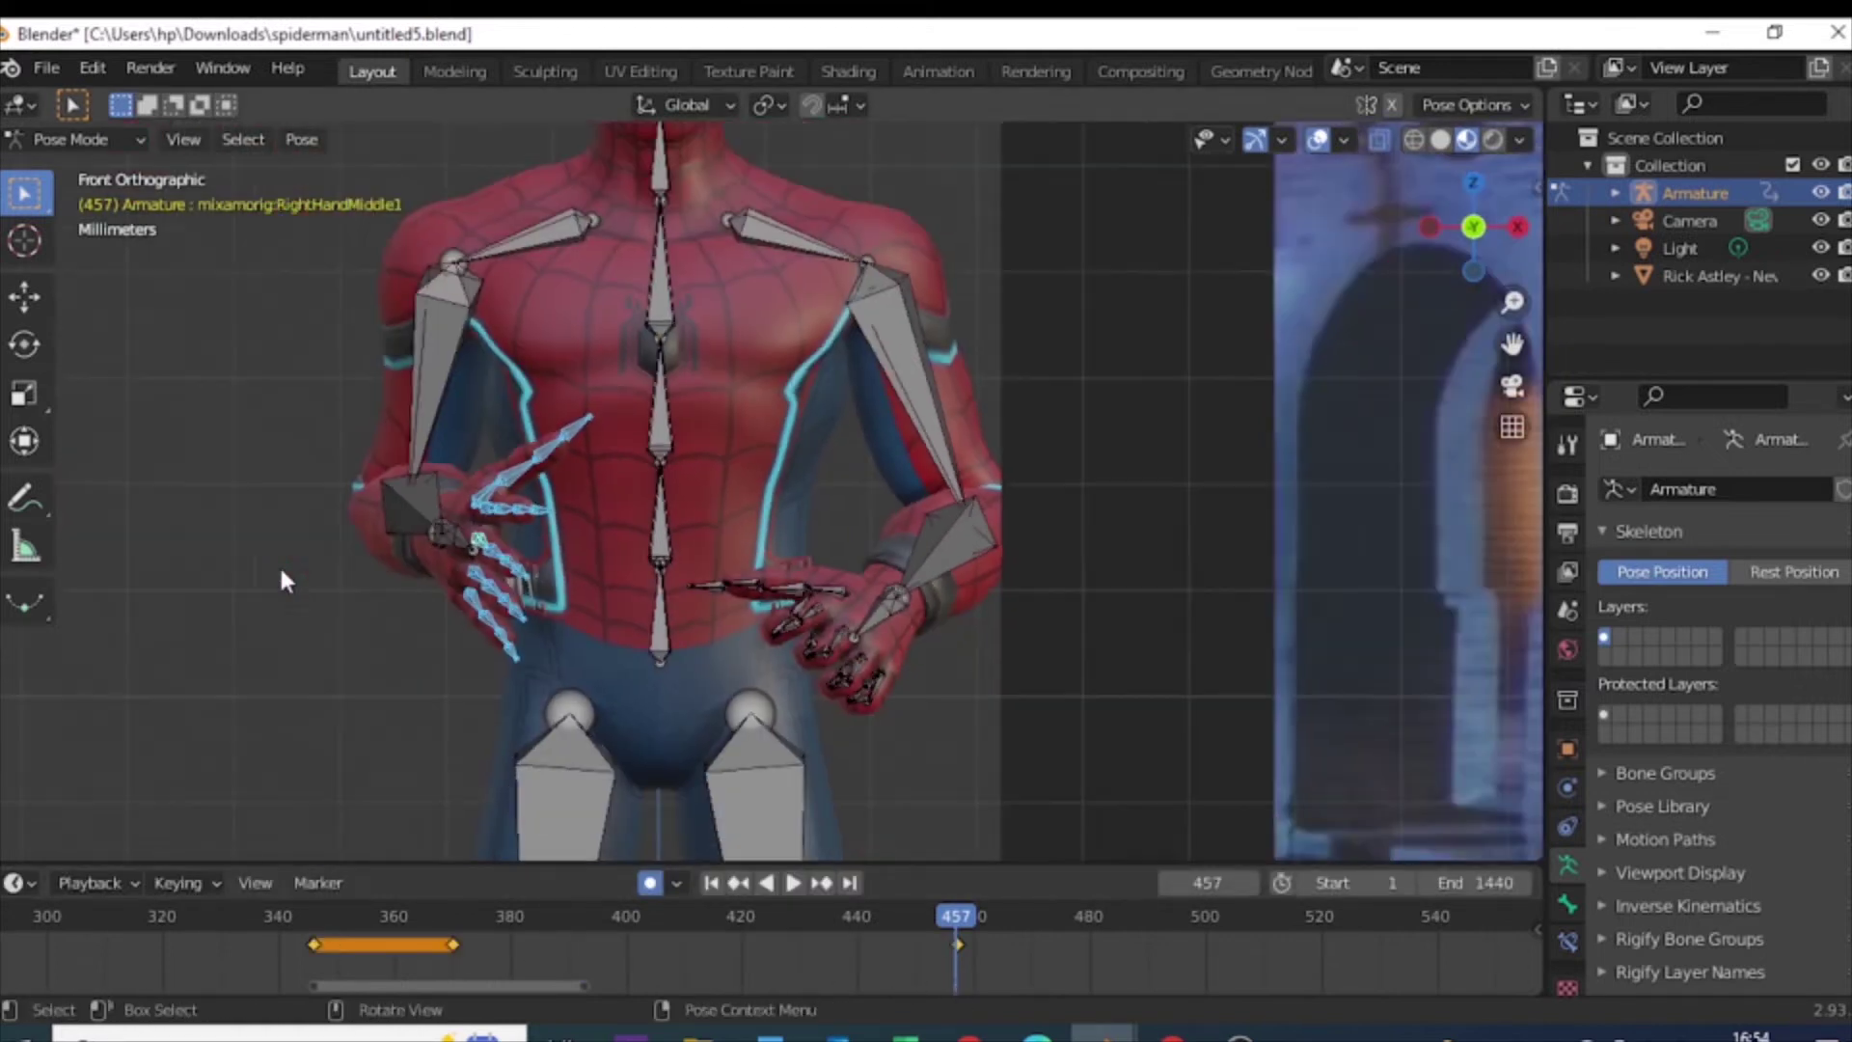
Step: Move the finger keys along the timeline, toggle X-ray, frame the figure and select the hips
click(955, 989)
click(1381, 140)
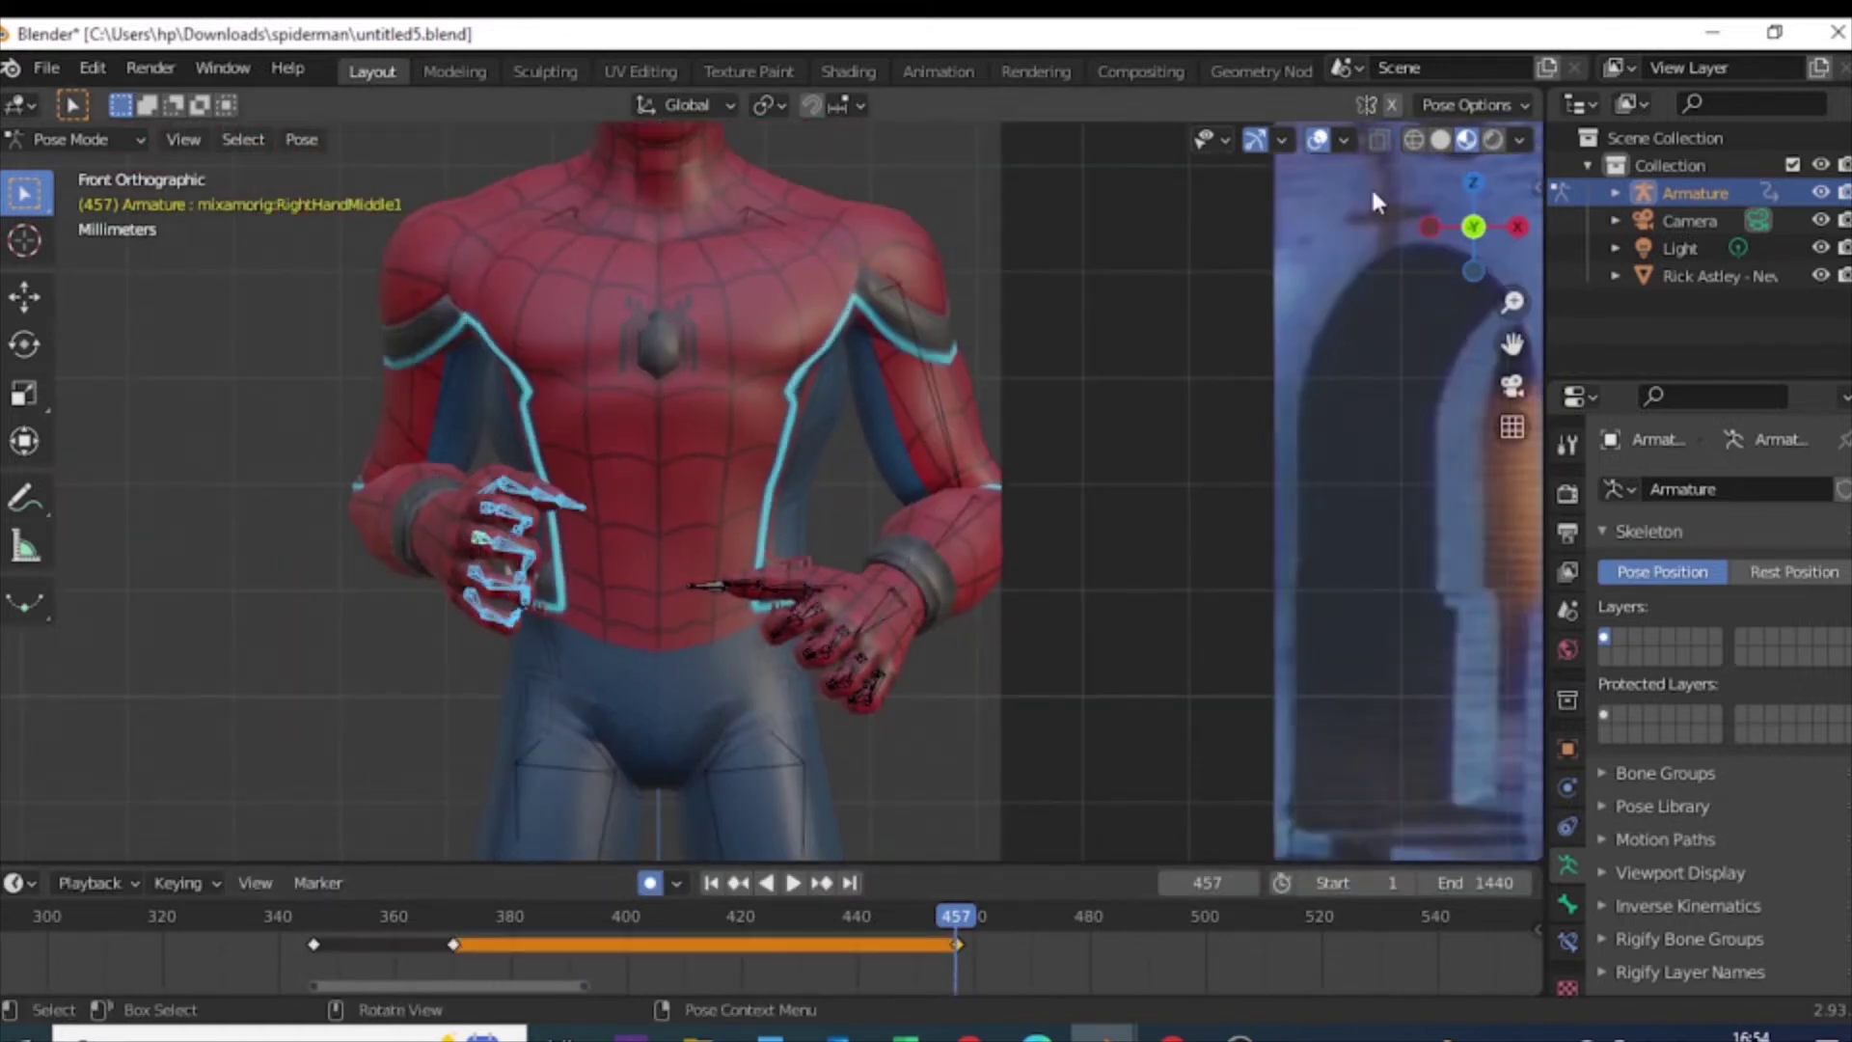
click(1380, 141)
key(Home)
click(726, 546)
Step: Twist the hips around Z at frame 457 and play back to compare with the reference
key(r)
key(z)
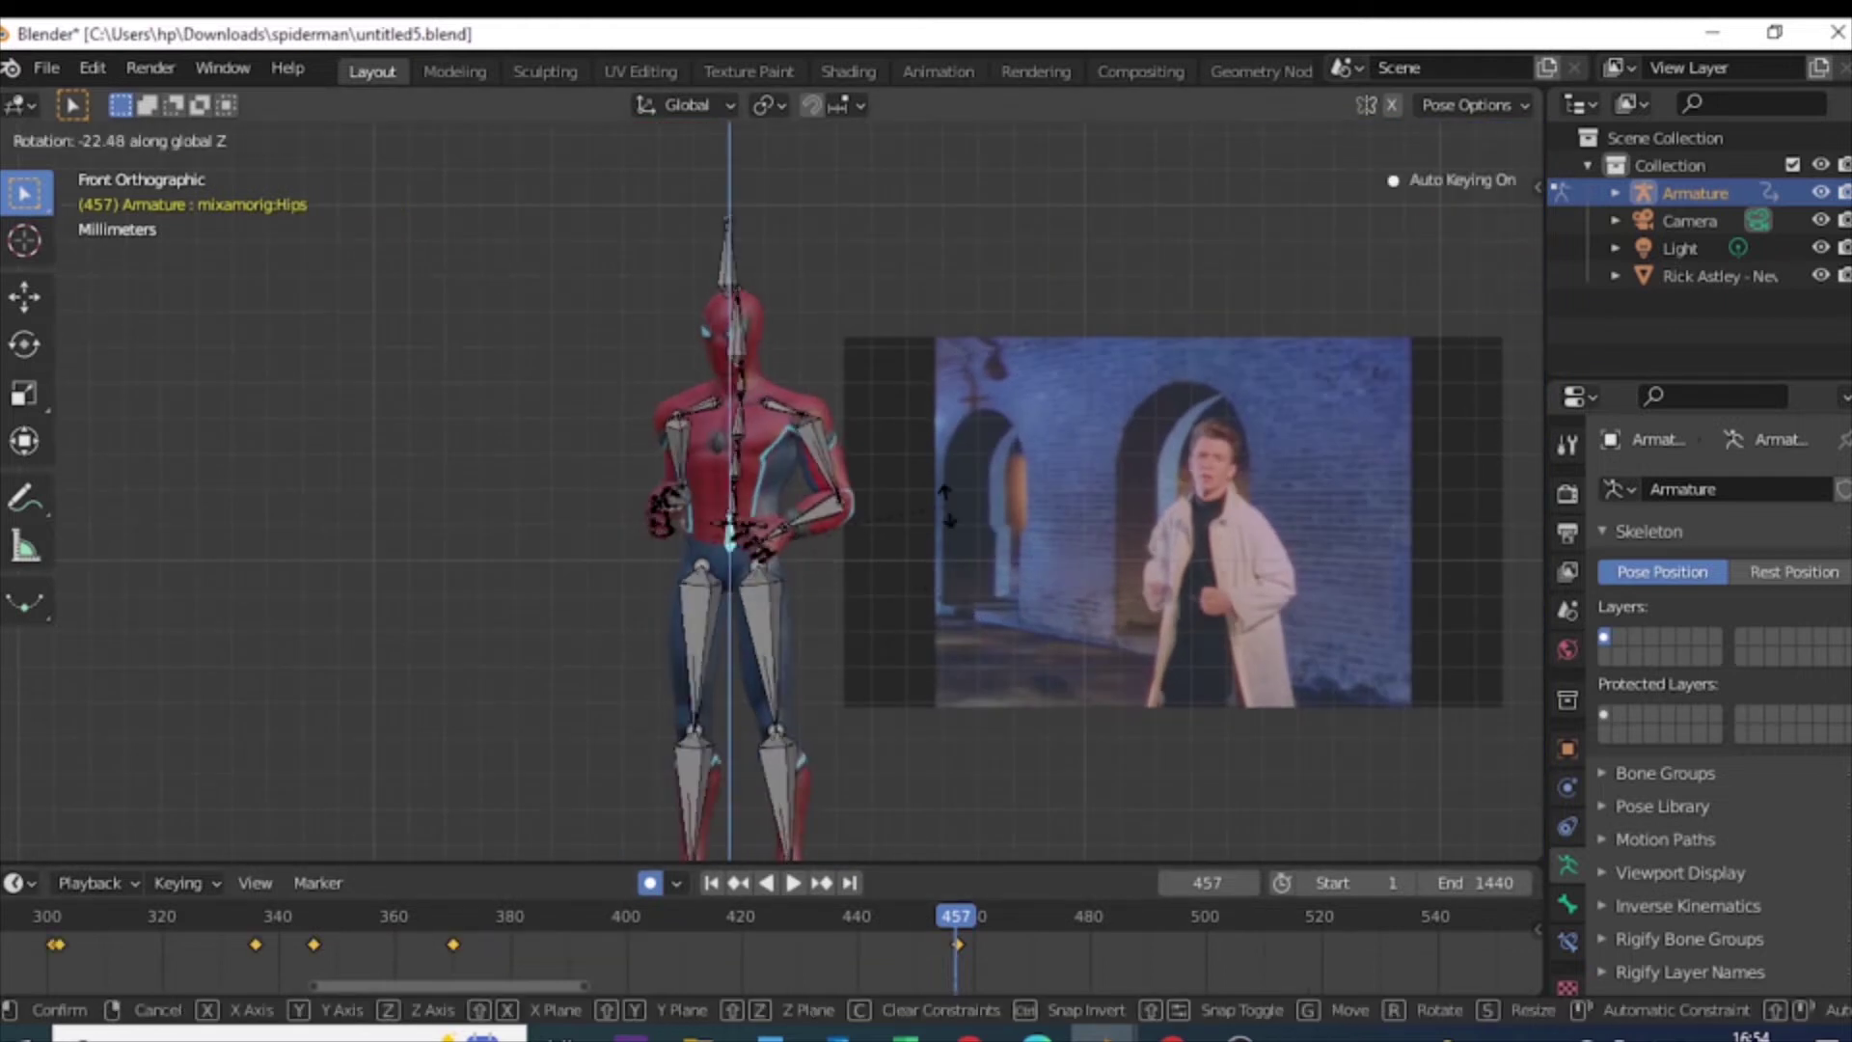
key(r)
click(947, 506)
key(space)
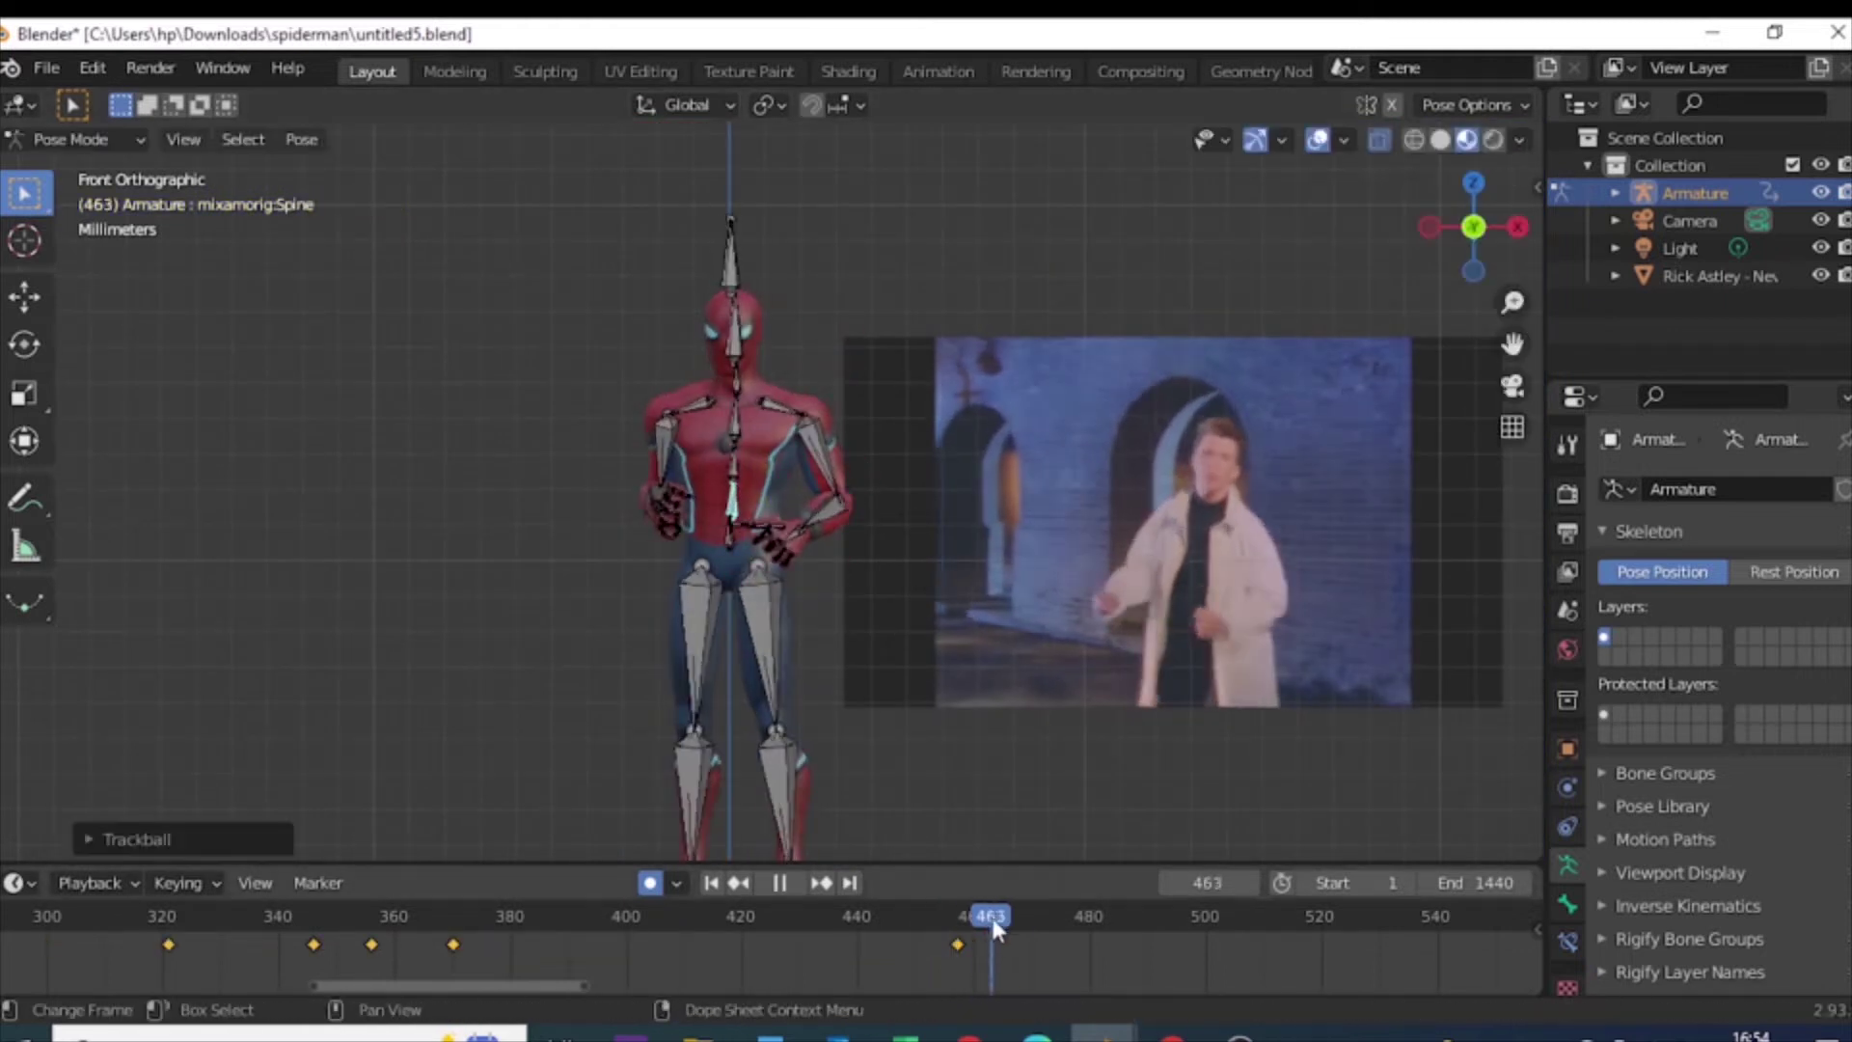
click(731, 536)
click(962, 922)
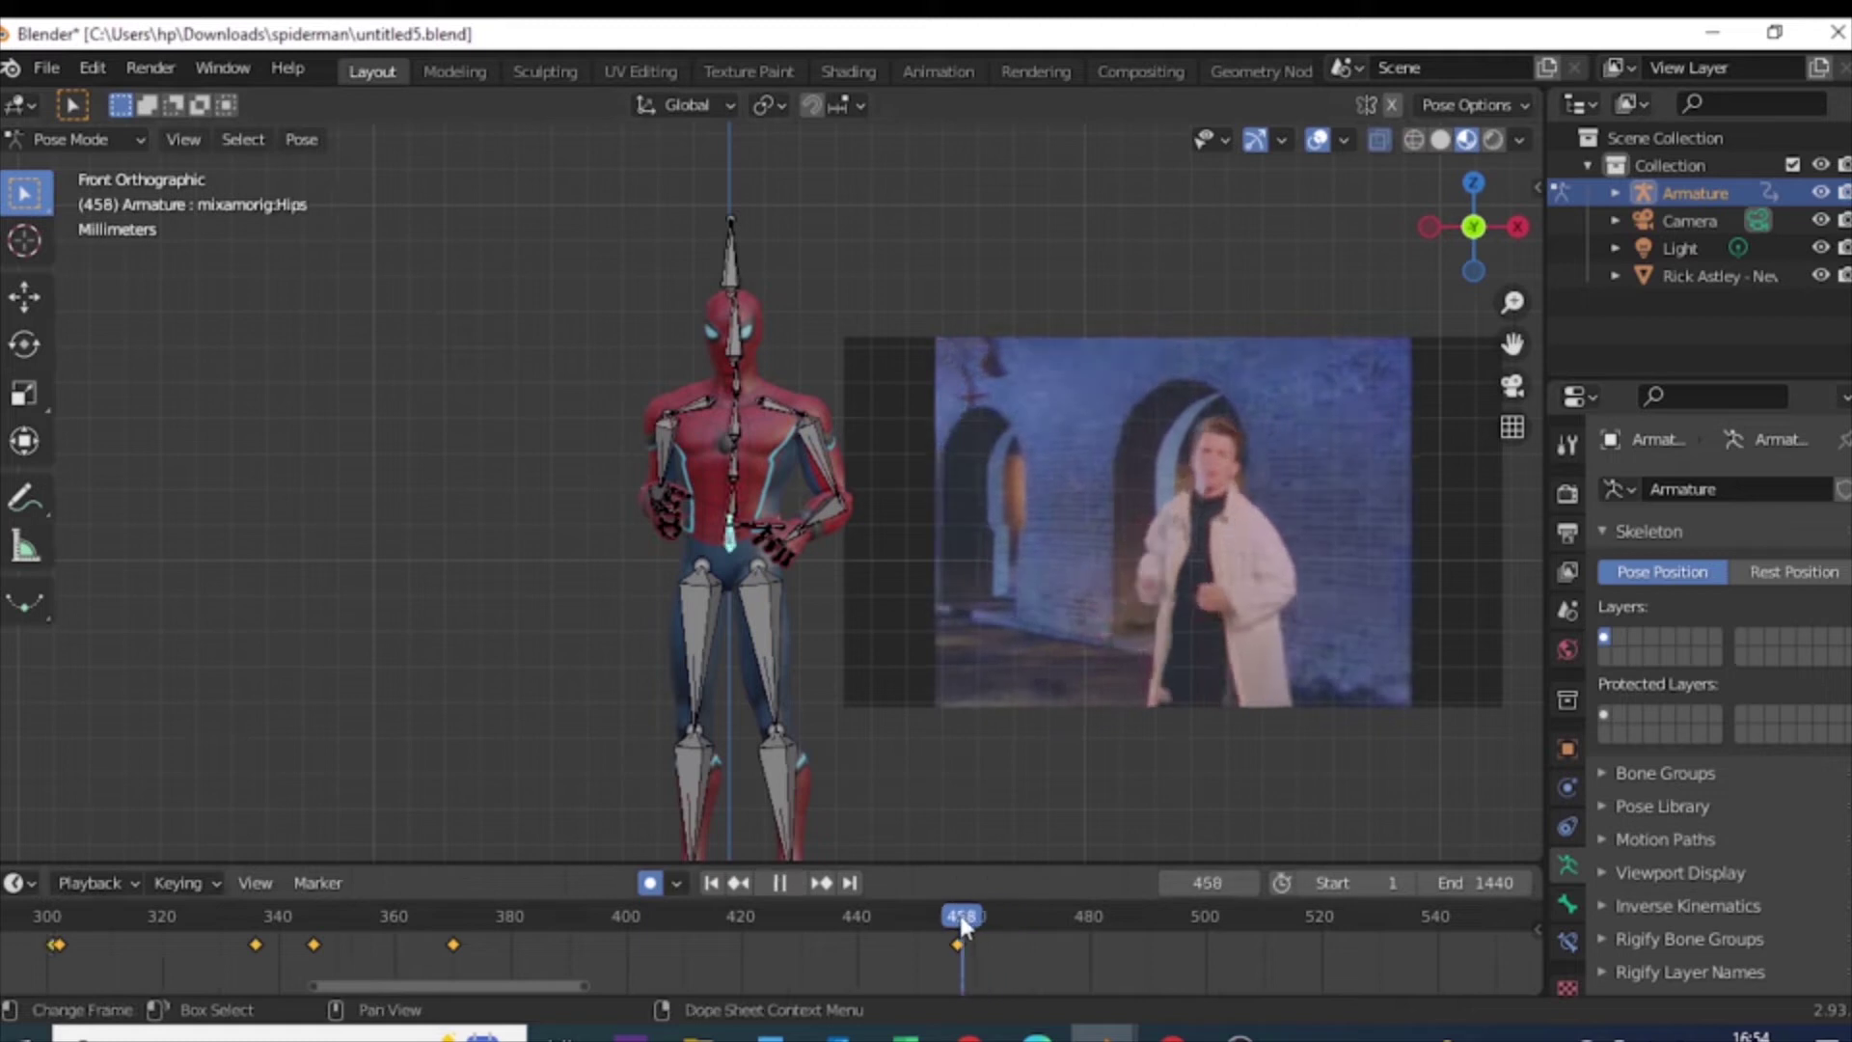
key(space)
Step: Lower the hips slightly and return the timeline to frame 457
key(g)
click(981, 672)
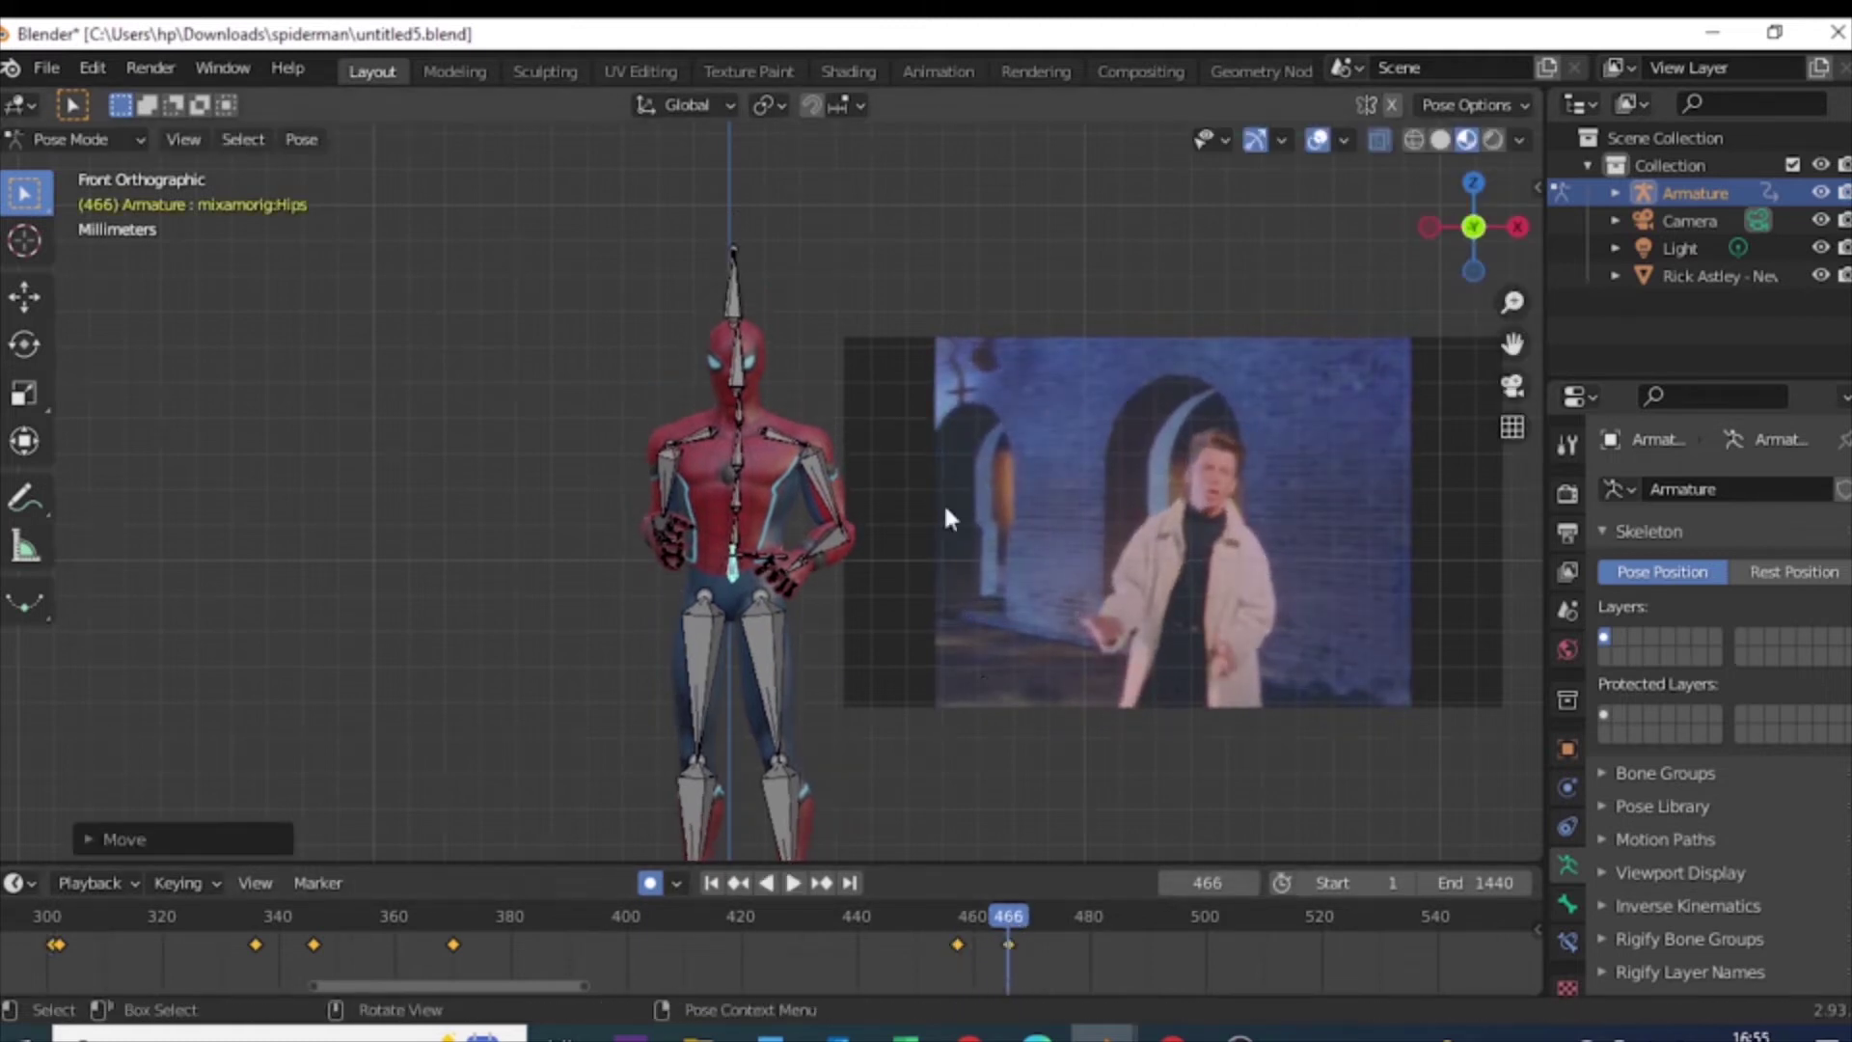
drag(966, 919, 957, 923)
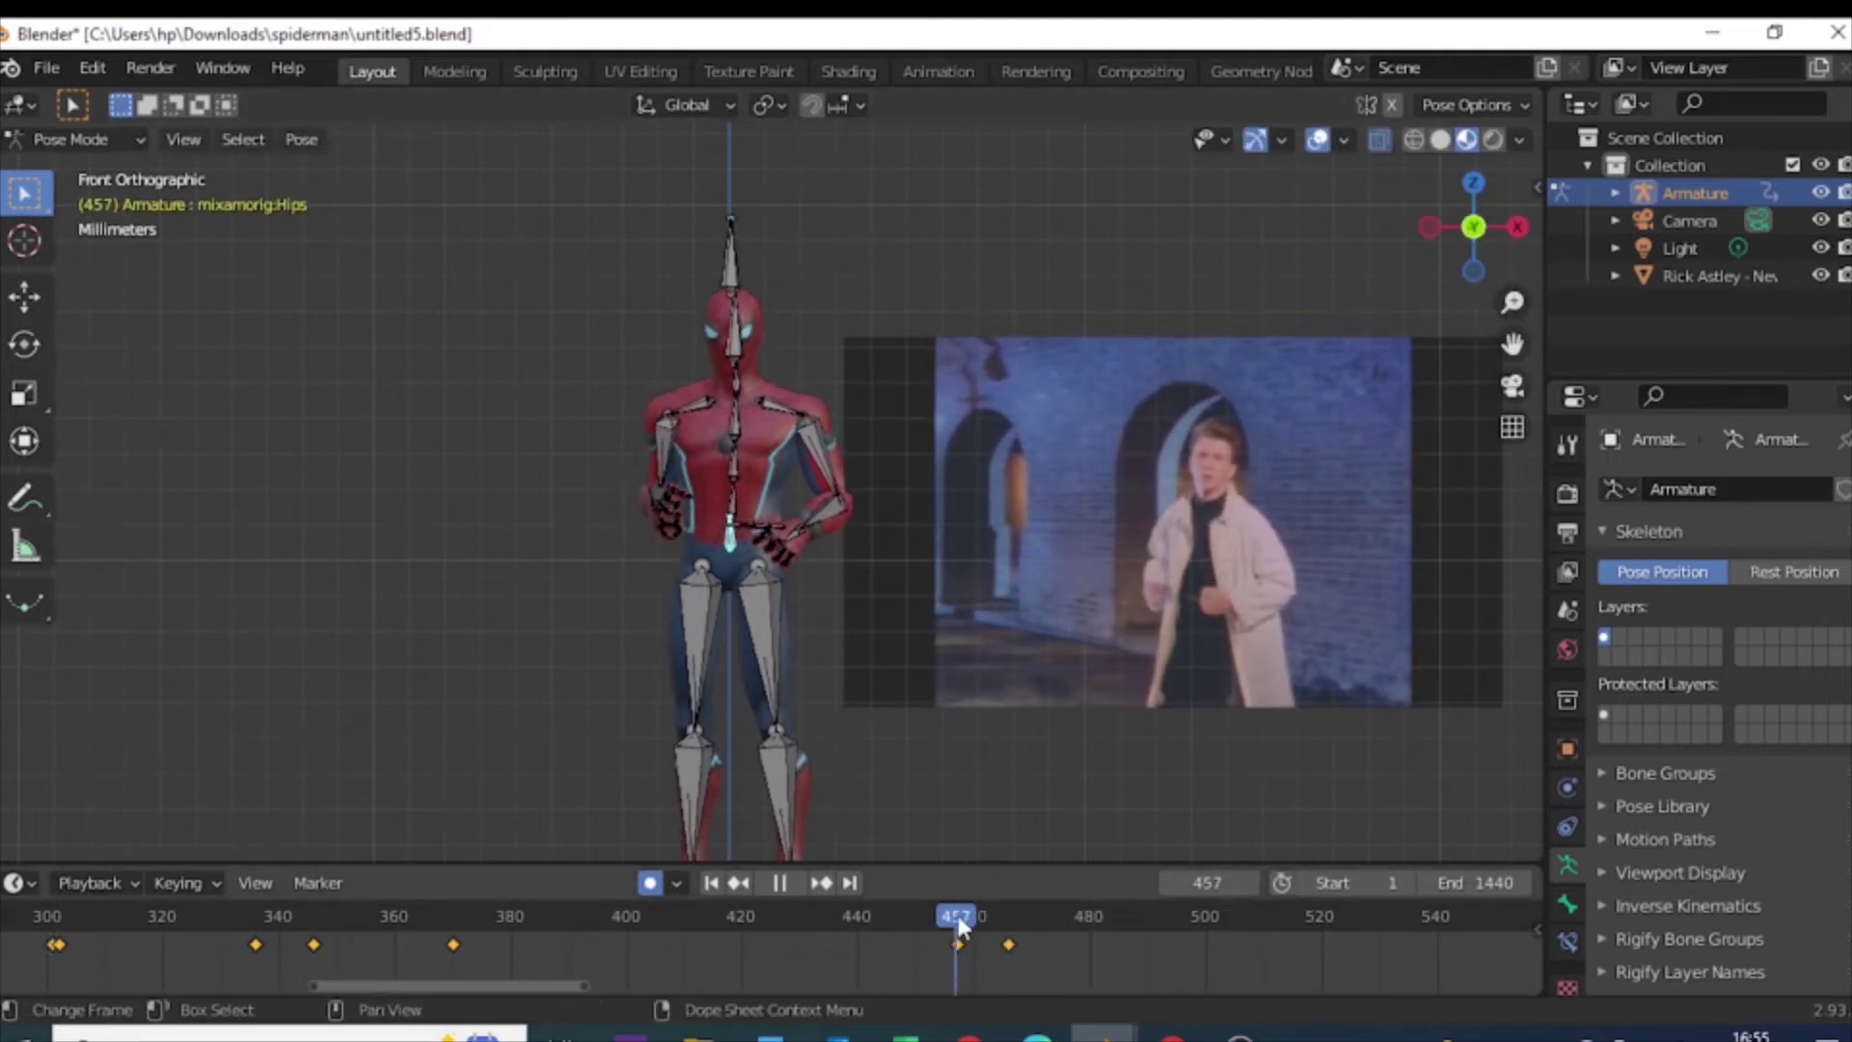
key(Escape)
key(r)
key(x)
Step: Re-angle the left forearm on X and freely, bringing the hand across the waist
click(767, 639)
scroll(730, 656, up, 2)
key(r)
key(r)
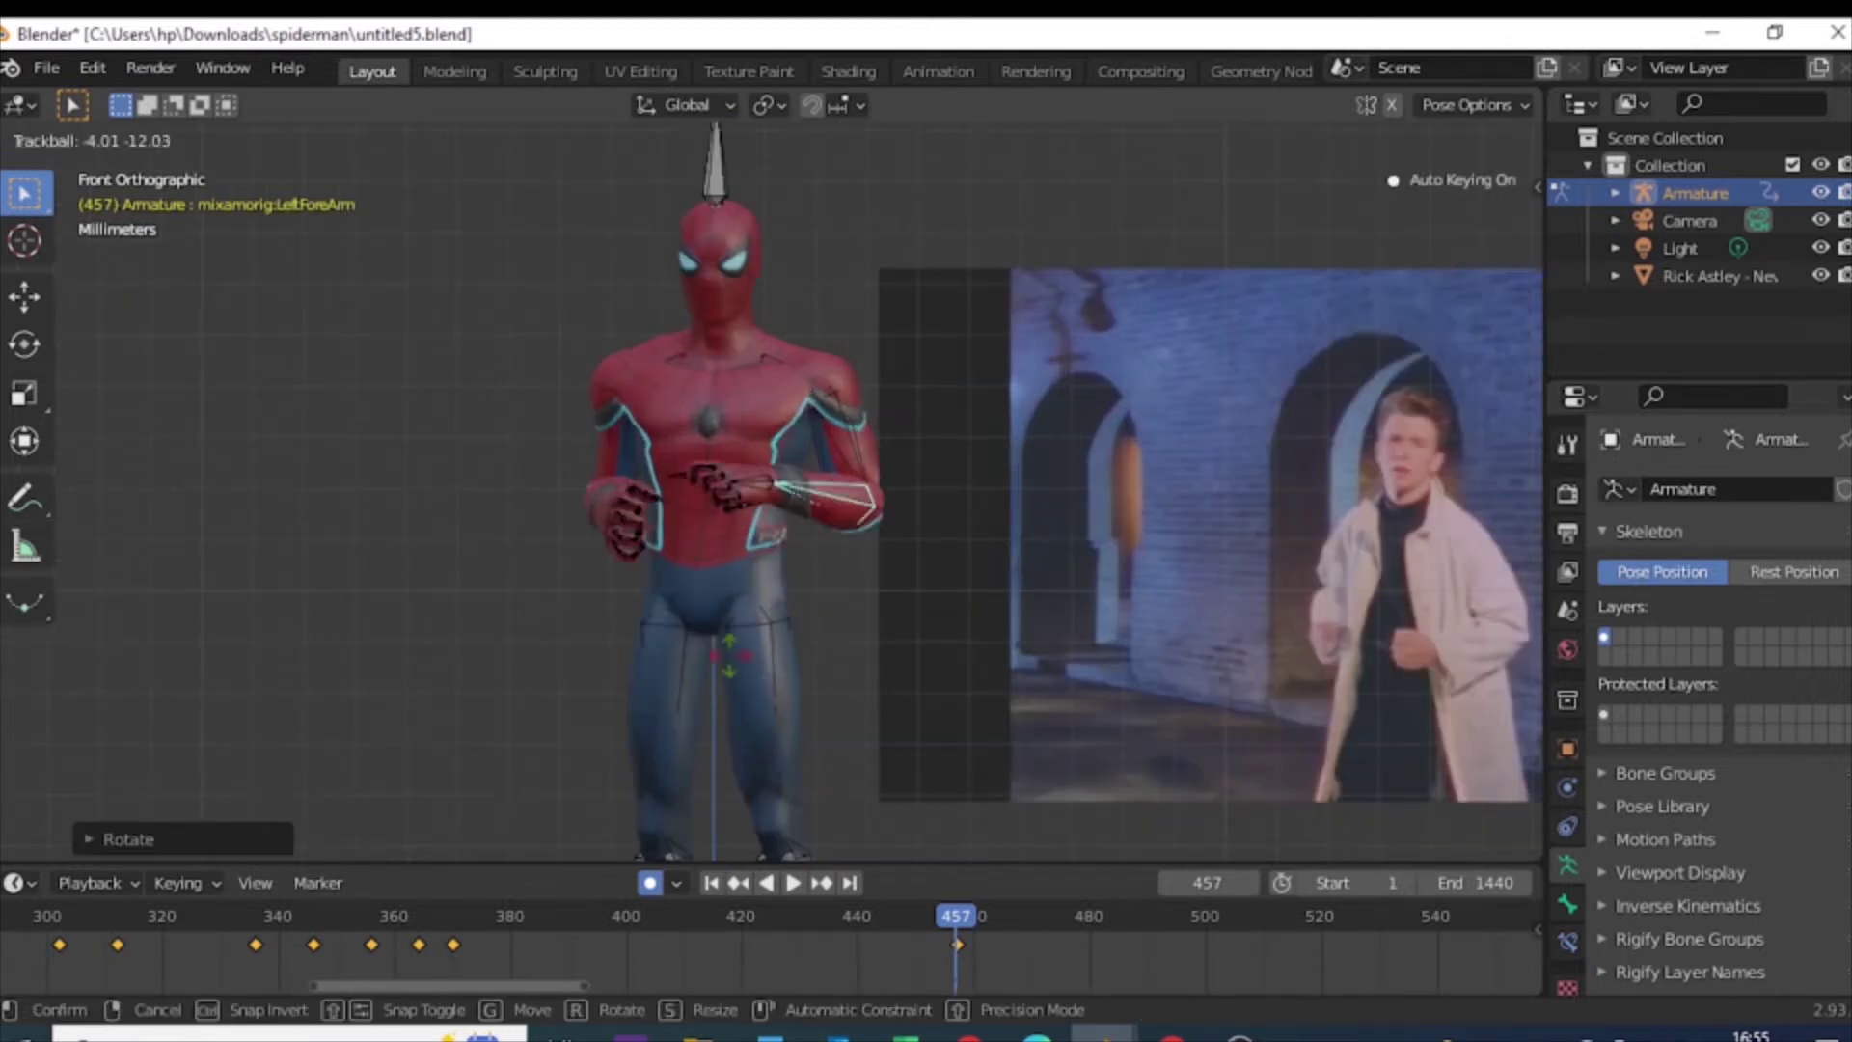
key(x)
click(728, 427)
key(r)
key(r)
click(823, 473)
scroll(823, 472, down, 2)
Step: At frame 465, rotate the left and right forearms inward
drag(957, 917, 1000, 914)
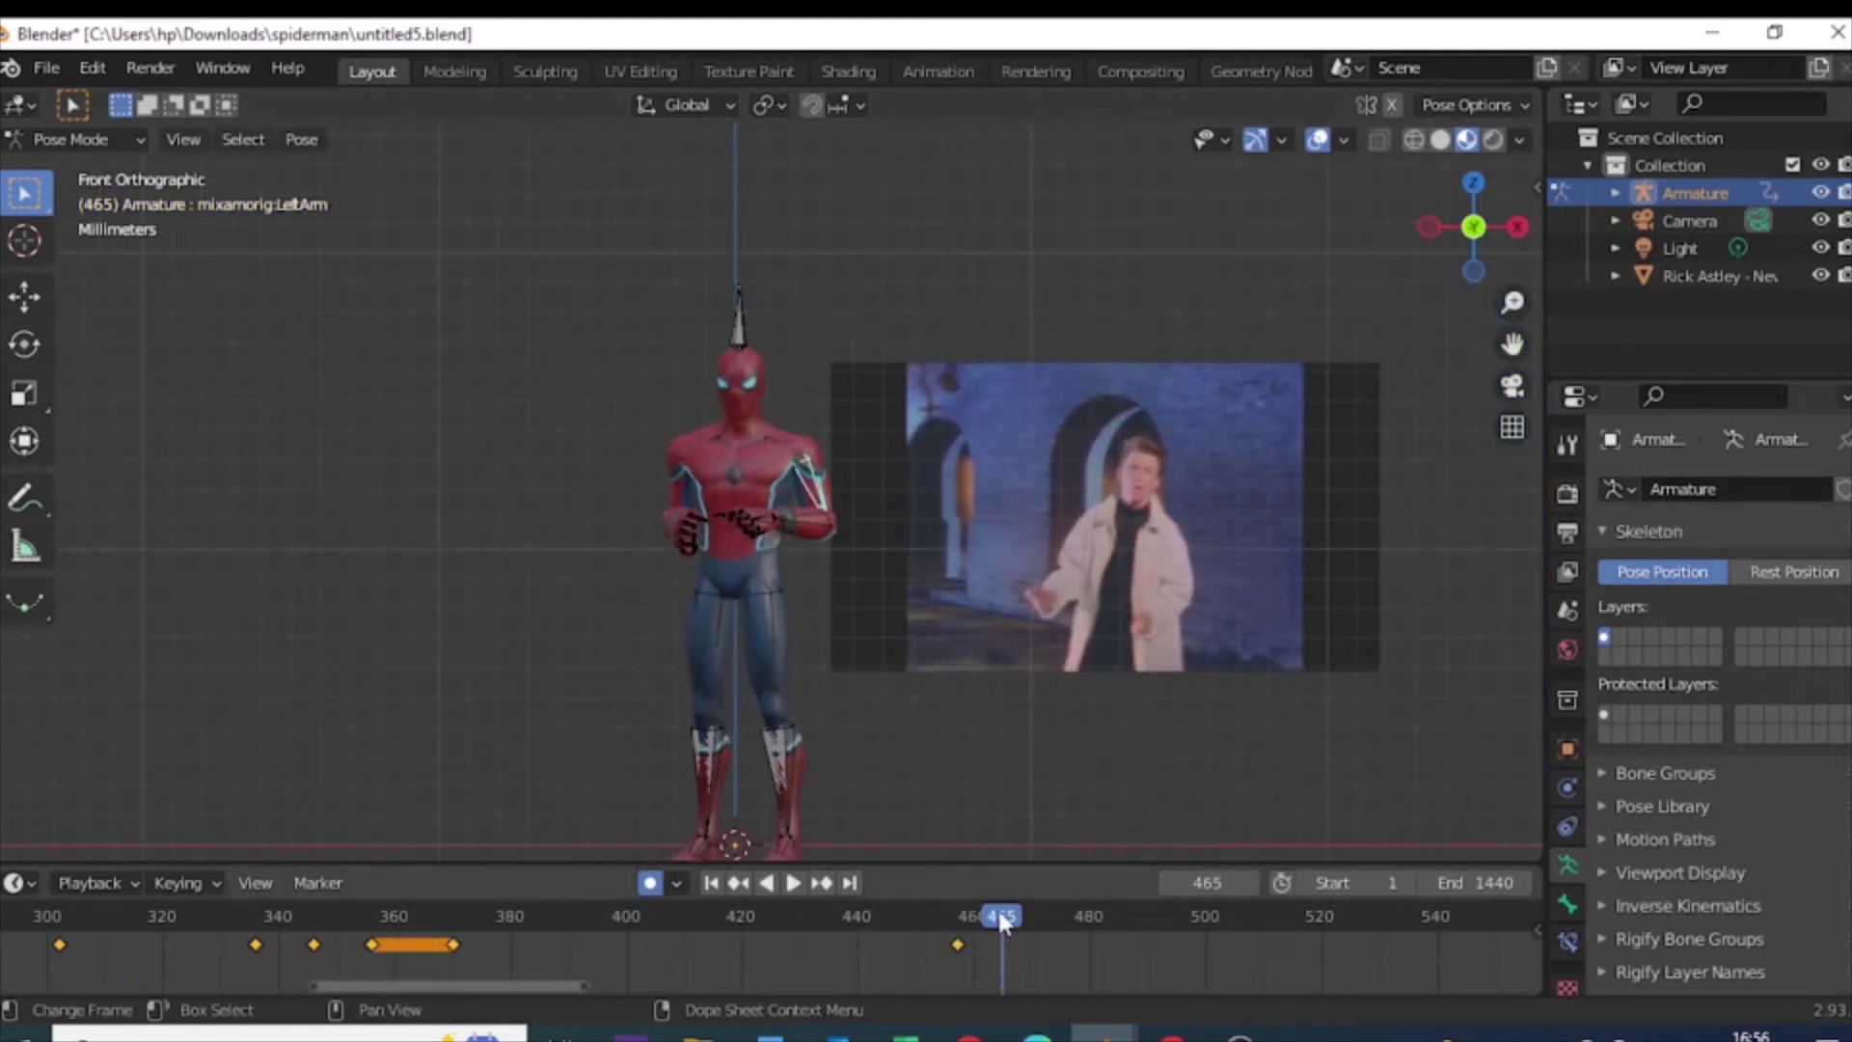
click(945, 767)
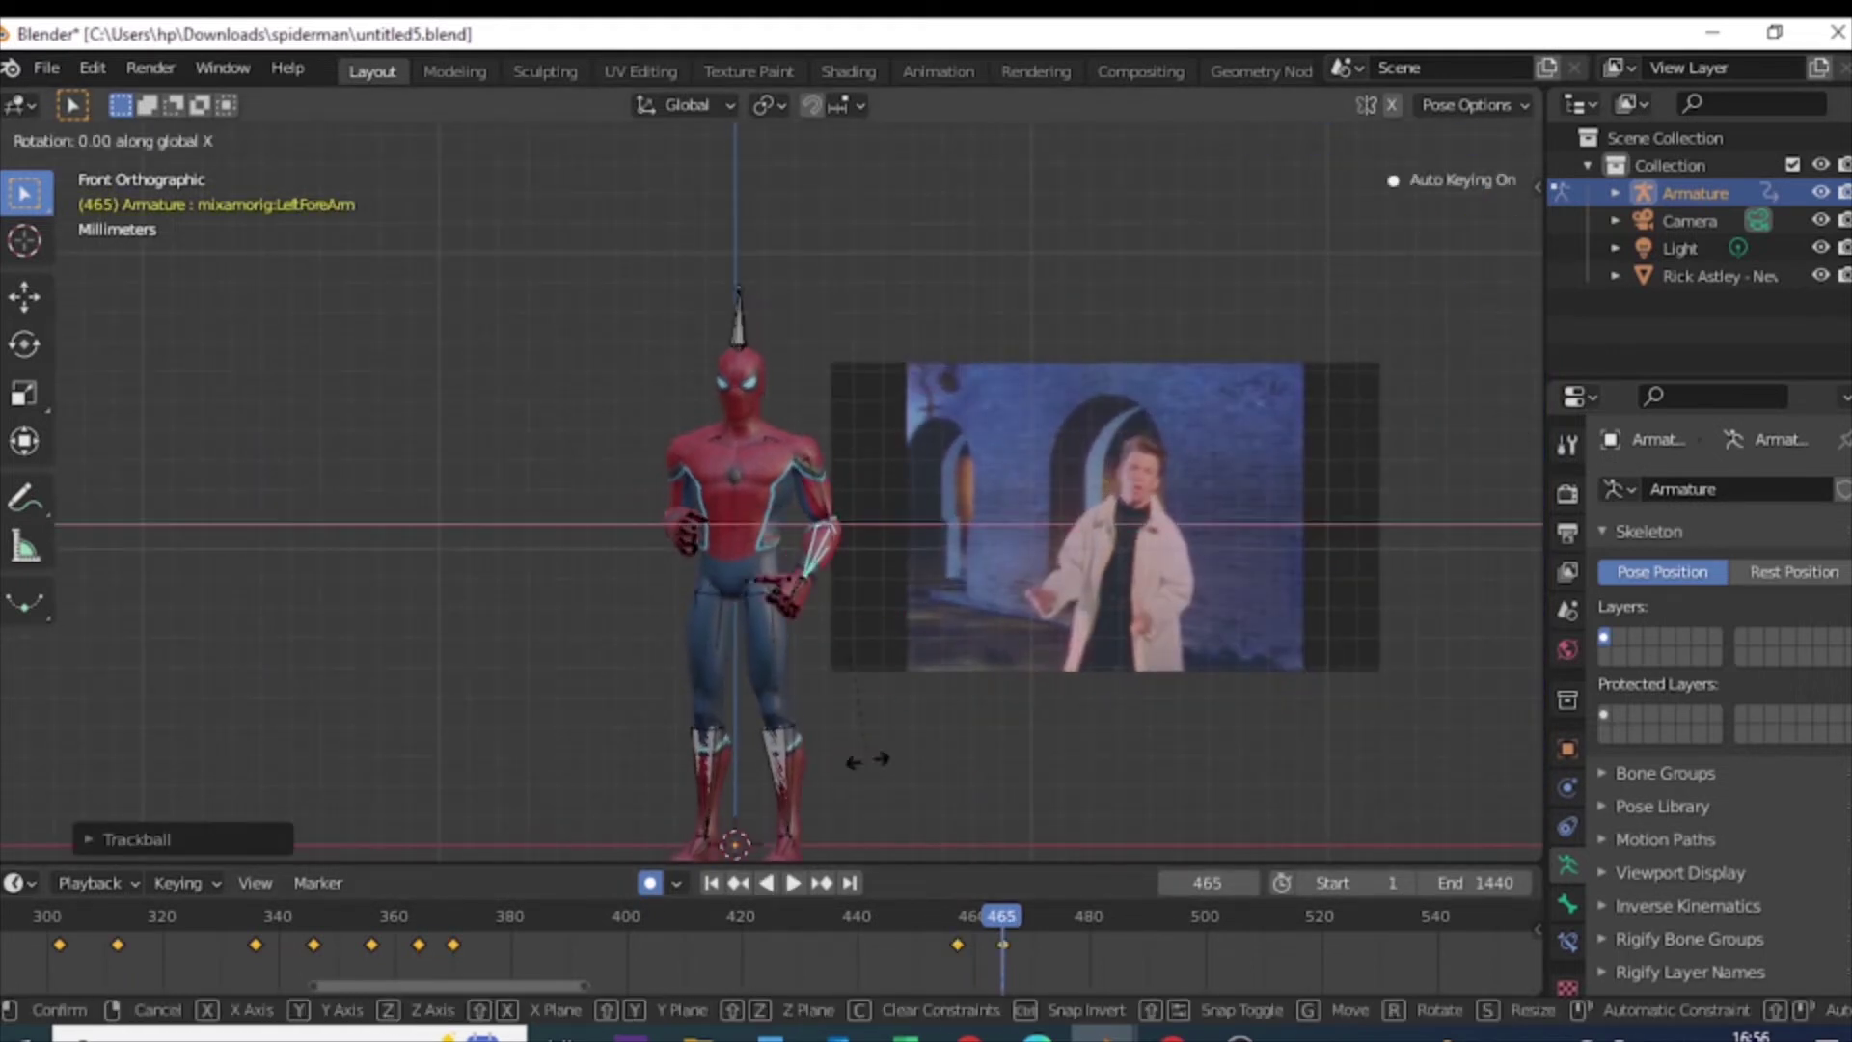
key(Escape)
key(r)
key(Escape)
key(r)
key(r)
key(g)
click(859, 603)
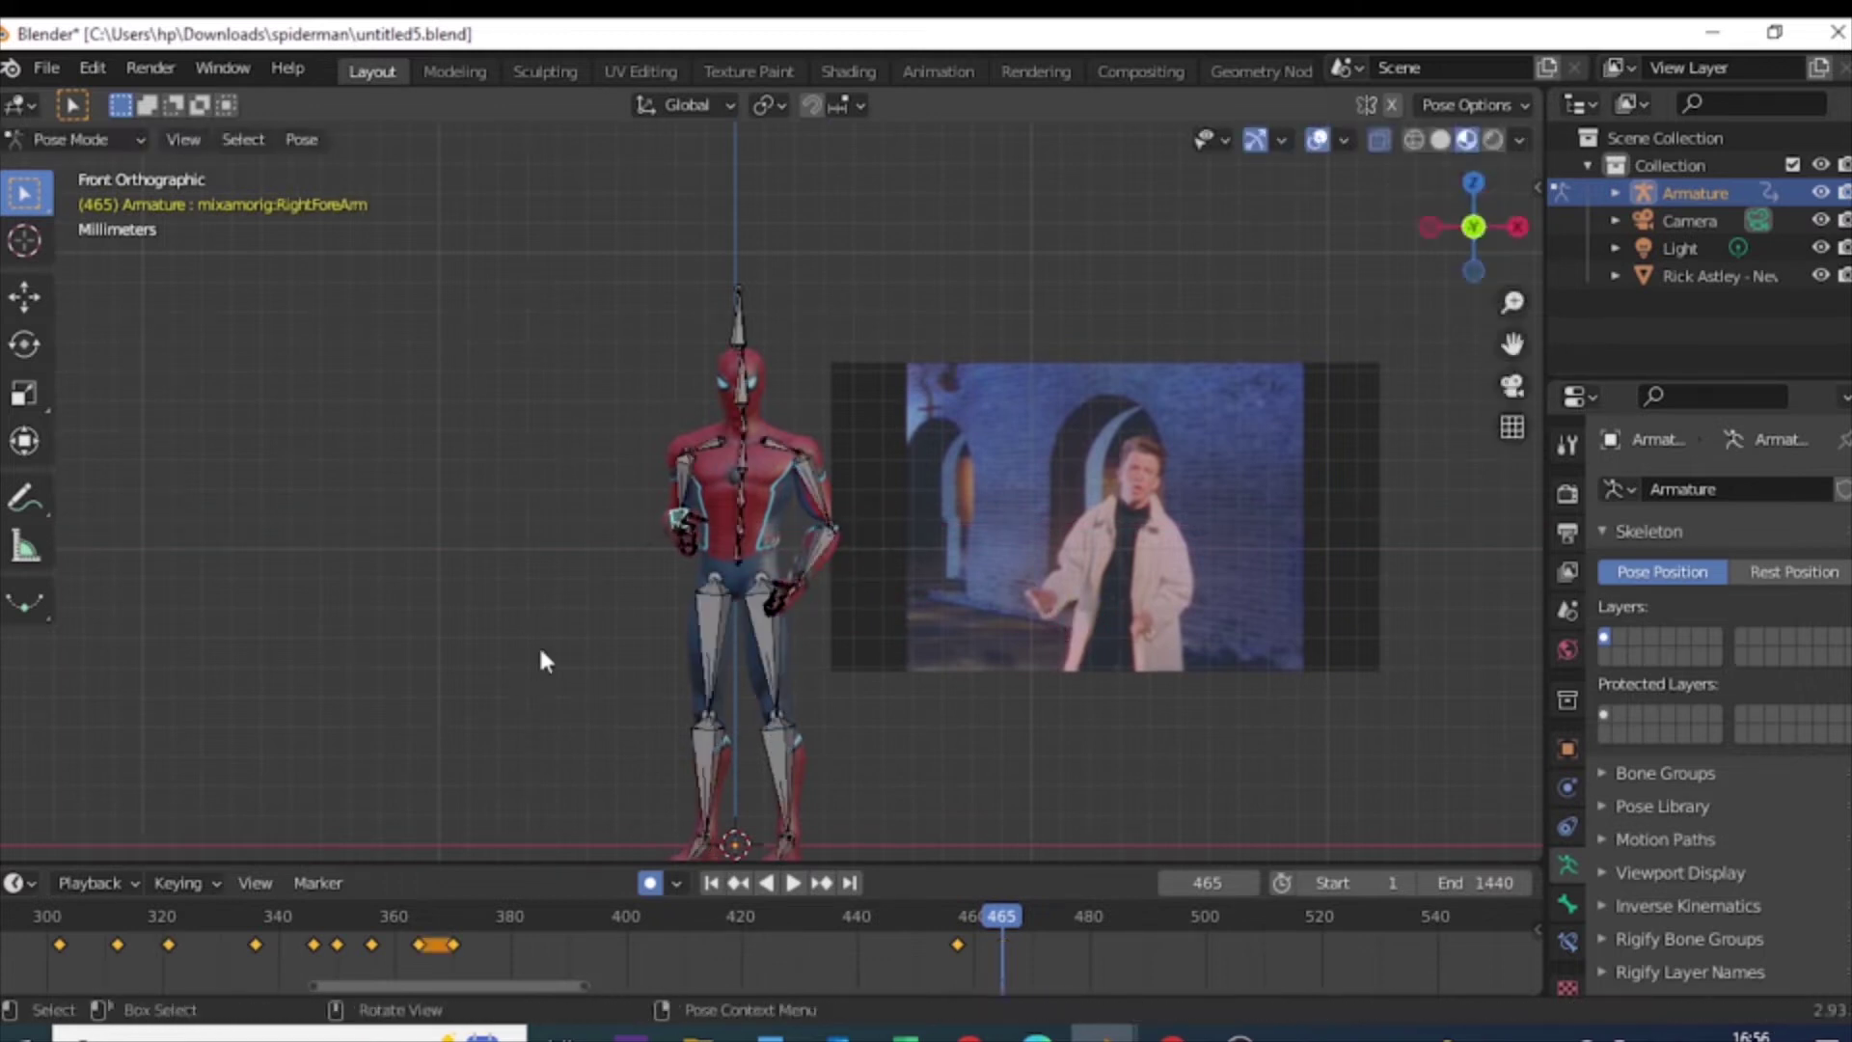
click(791, 554)
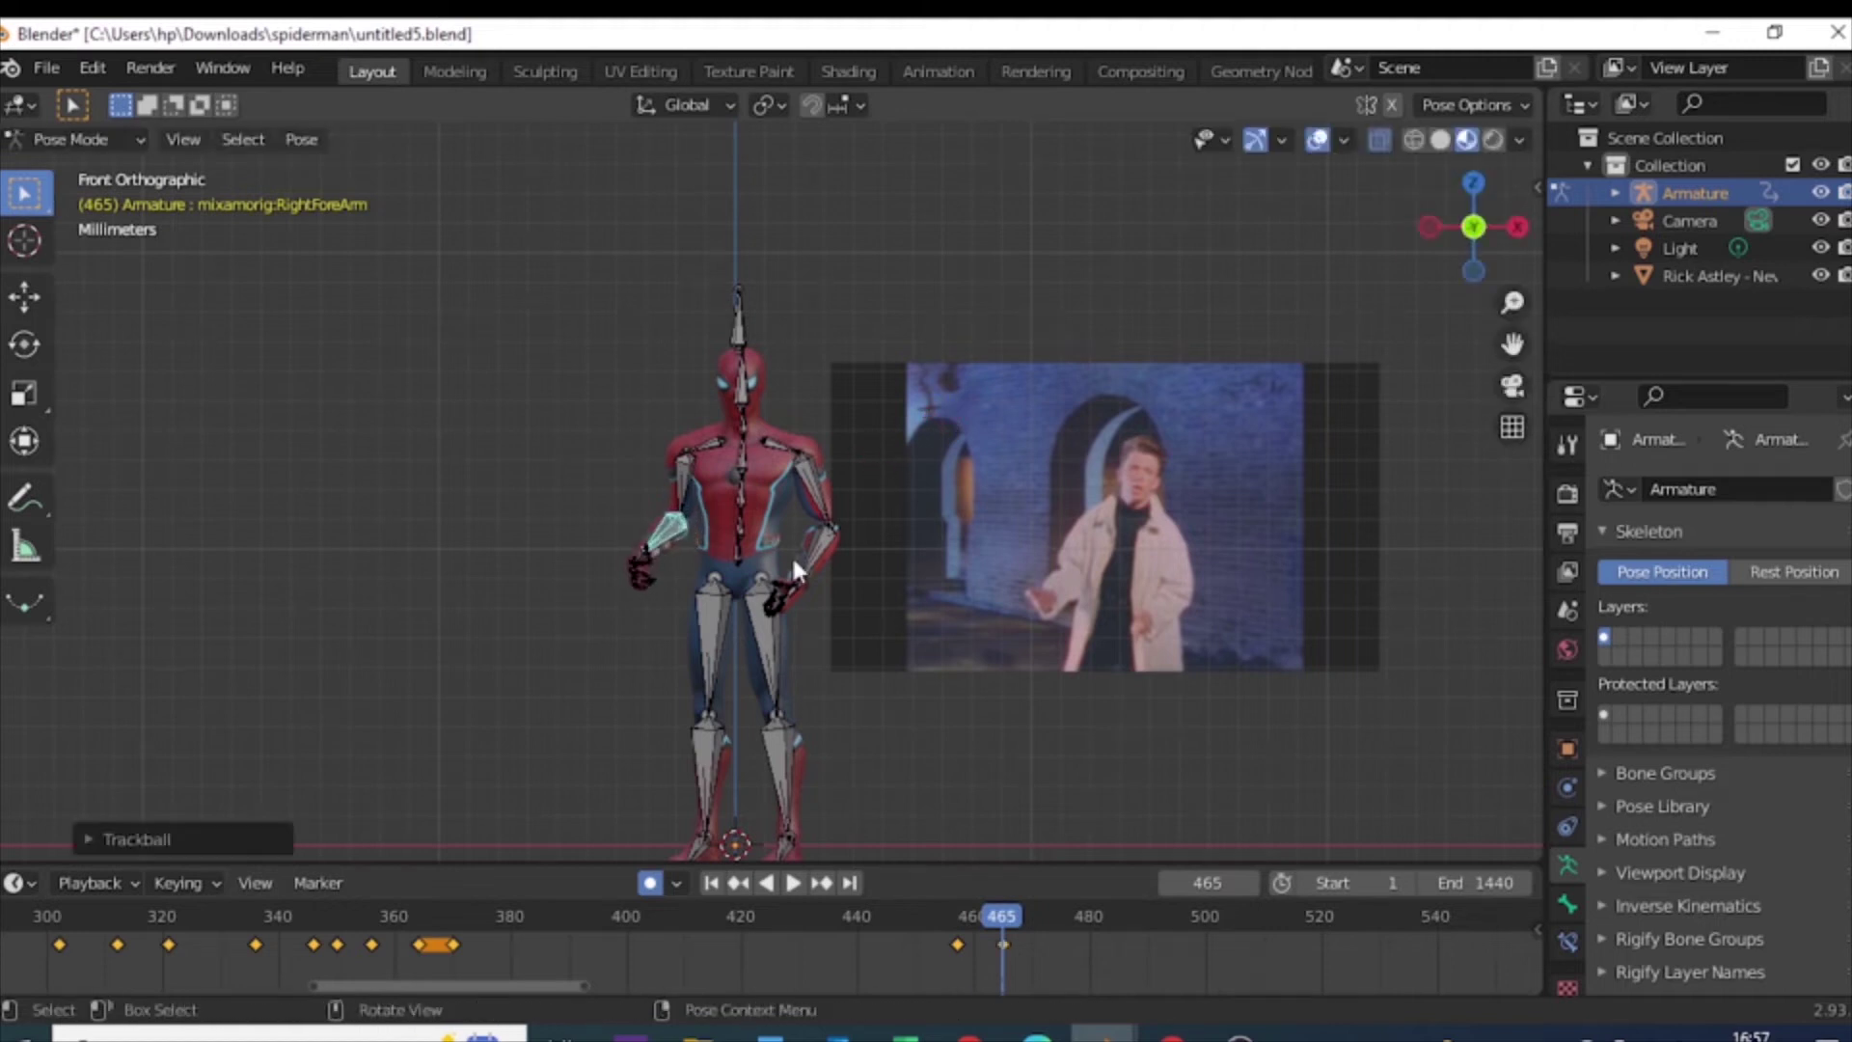
Step: Tilt the spine at frame 465, preview the motion, and stop at frame 475
click(741, 502)
key(r)
click(633, 634)
key(space)
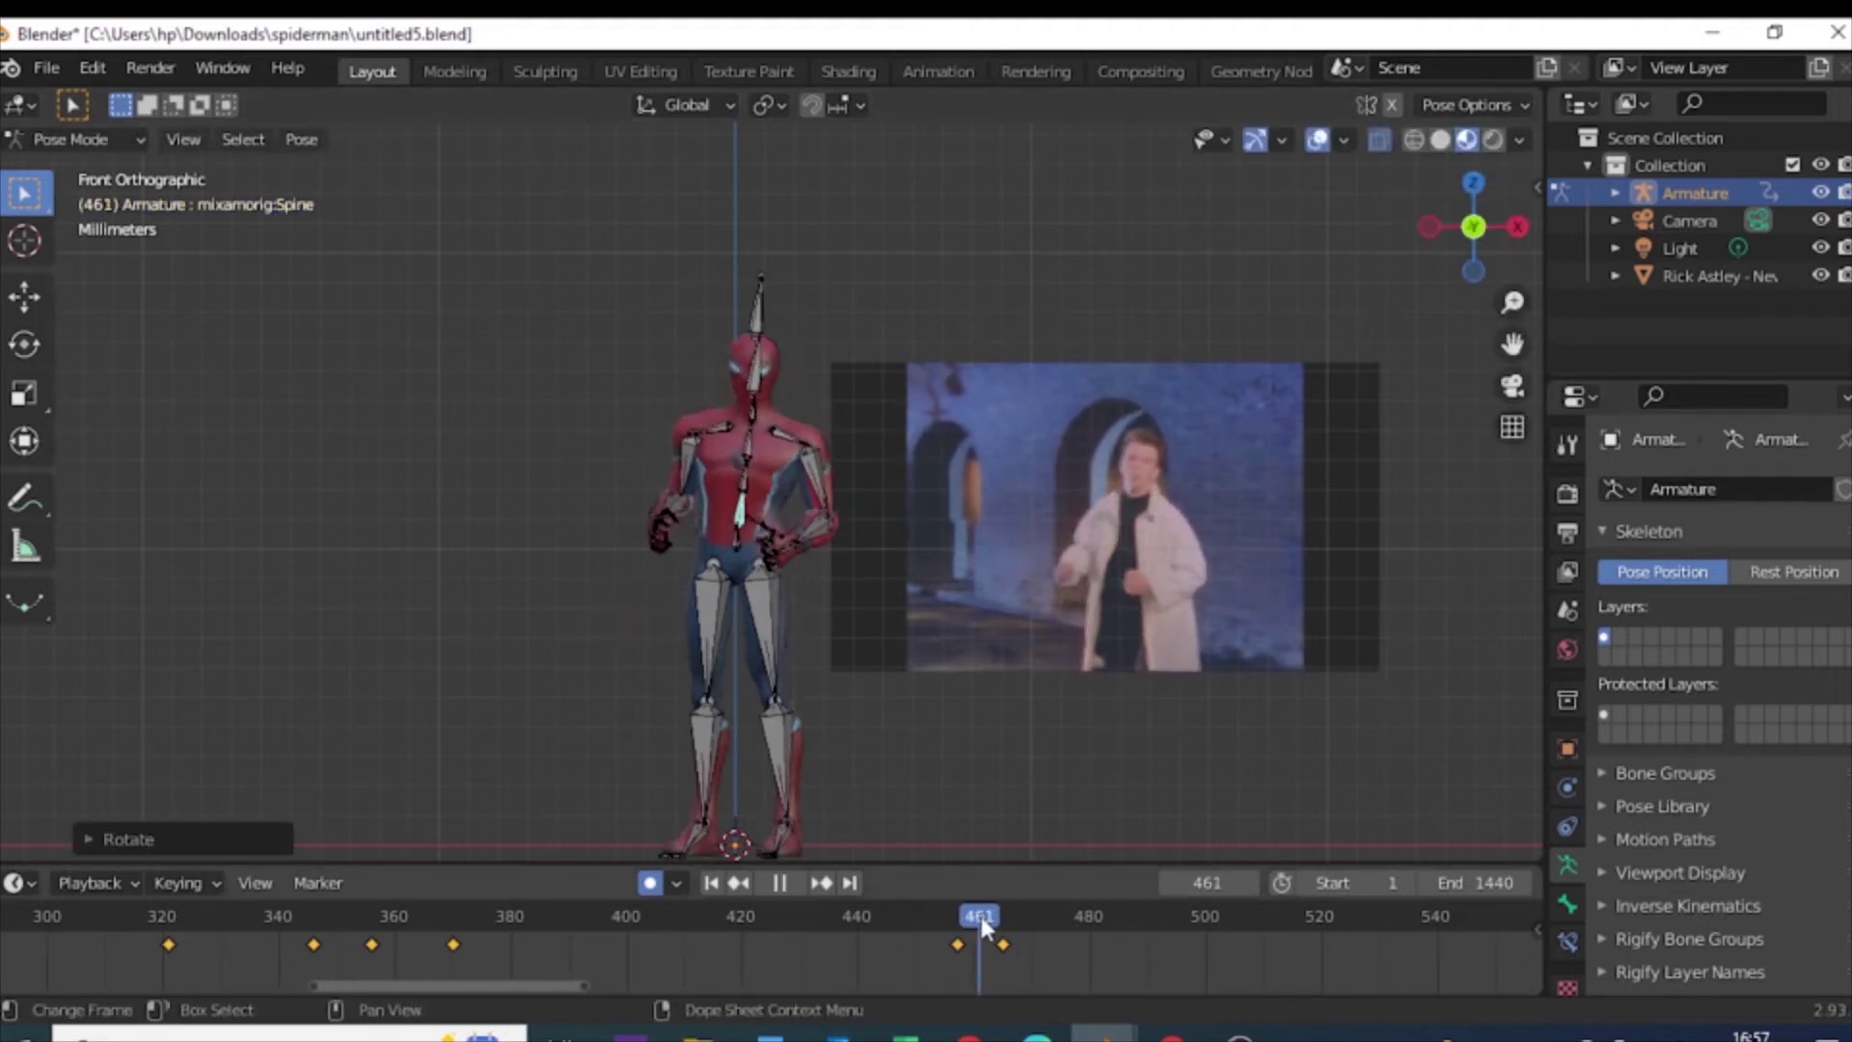
drag(981, 916, 1058, 918)
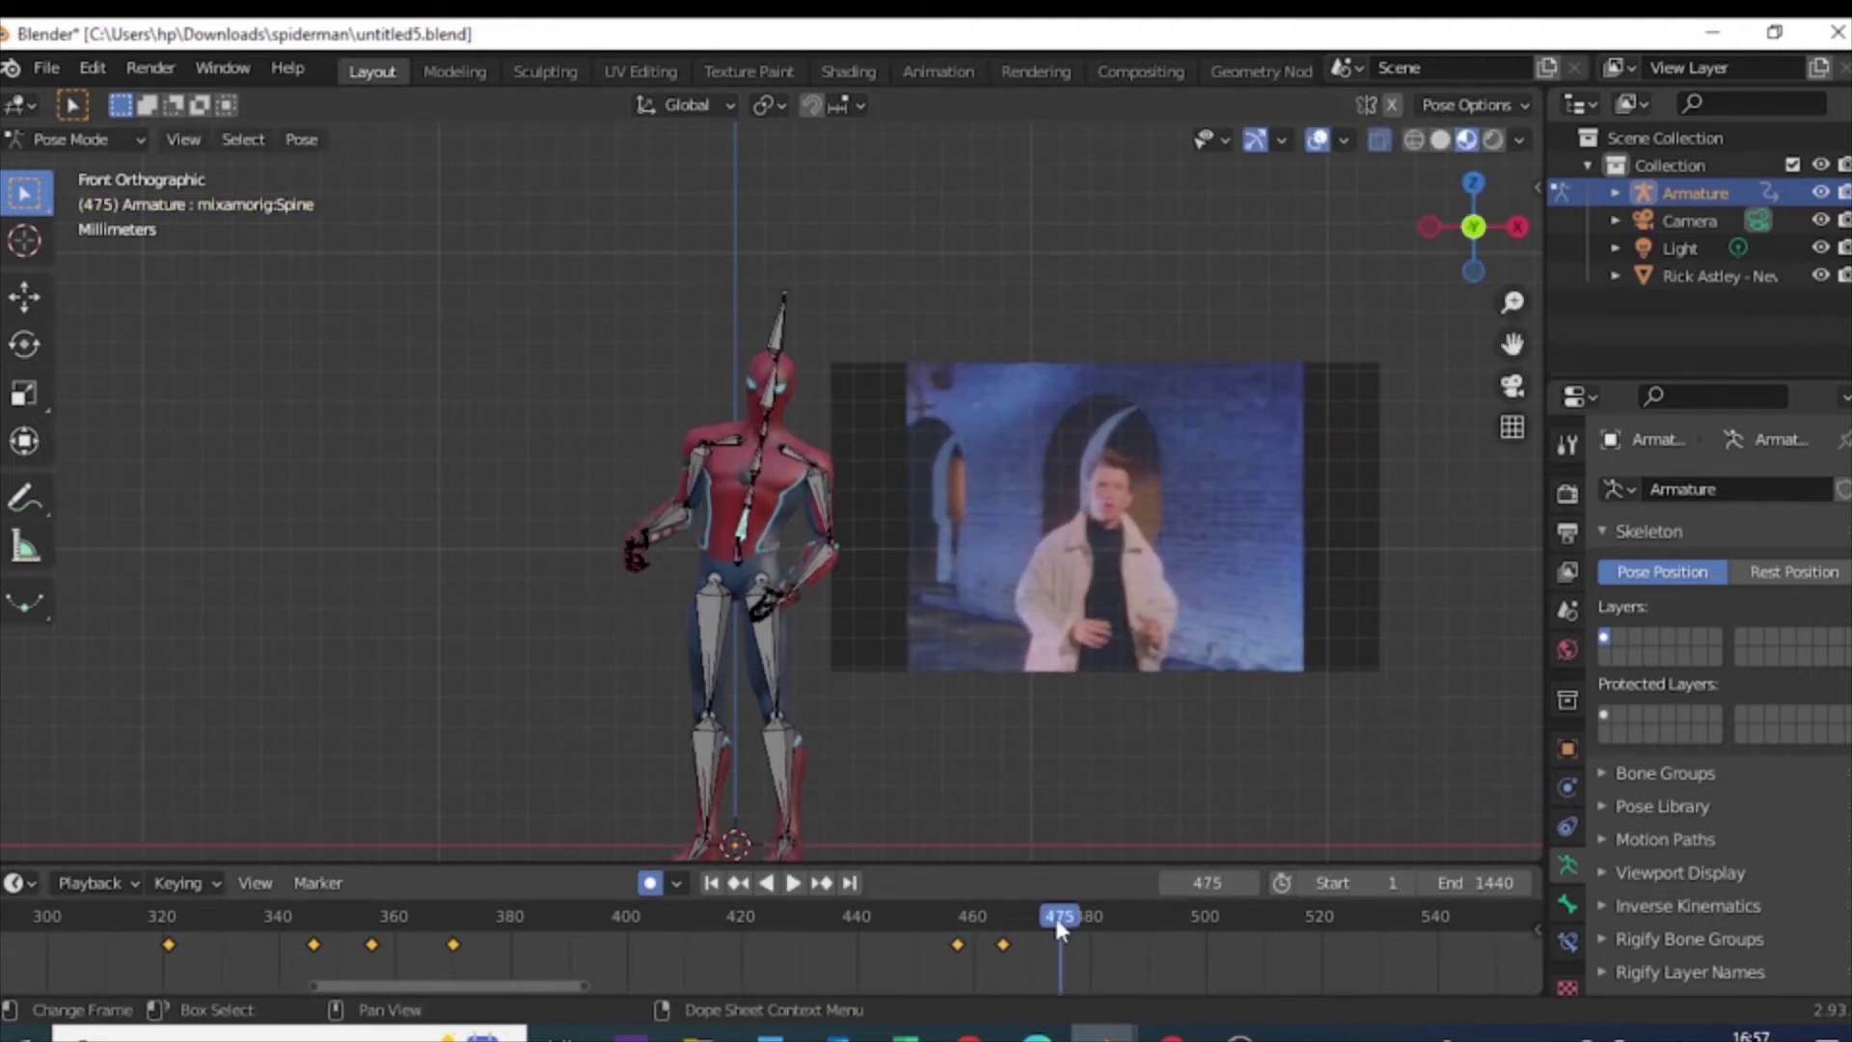
key(space)
mouse_move(1060, 929)
mouse_down()
mouse_move(1007, 950)
mouse_move(1062, 918)
mouse_up()
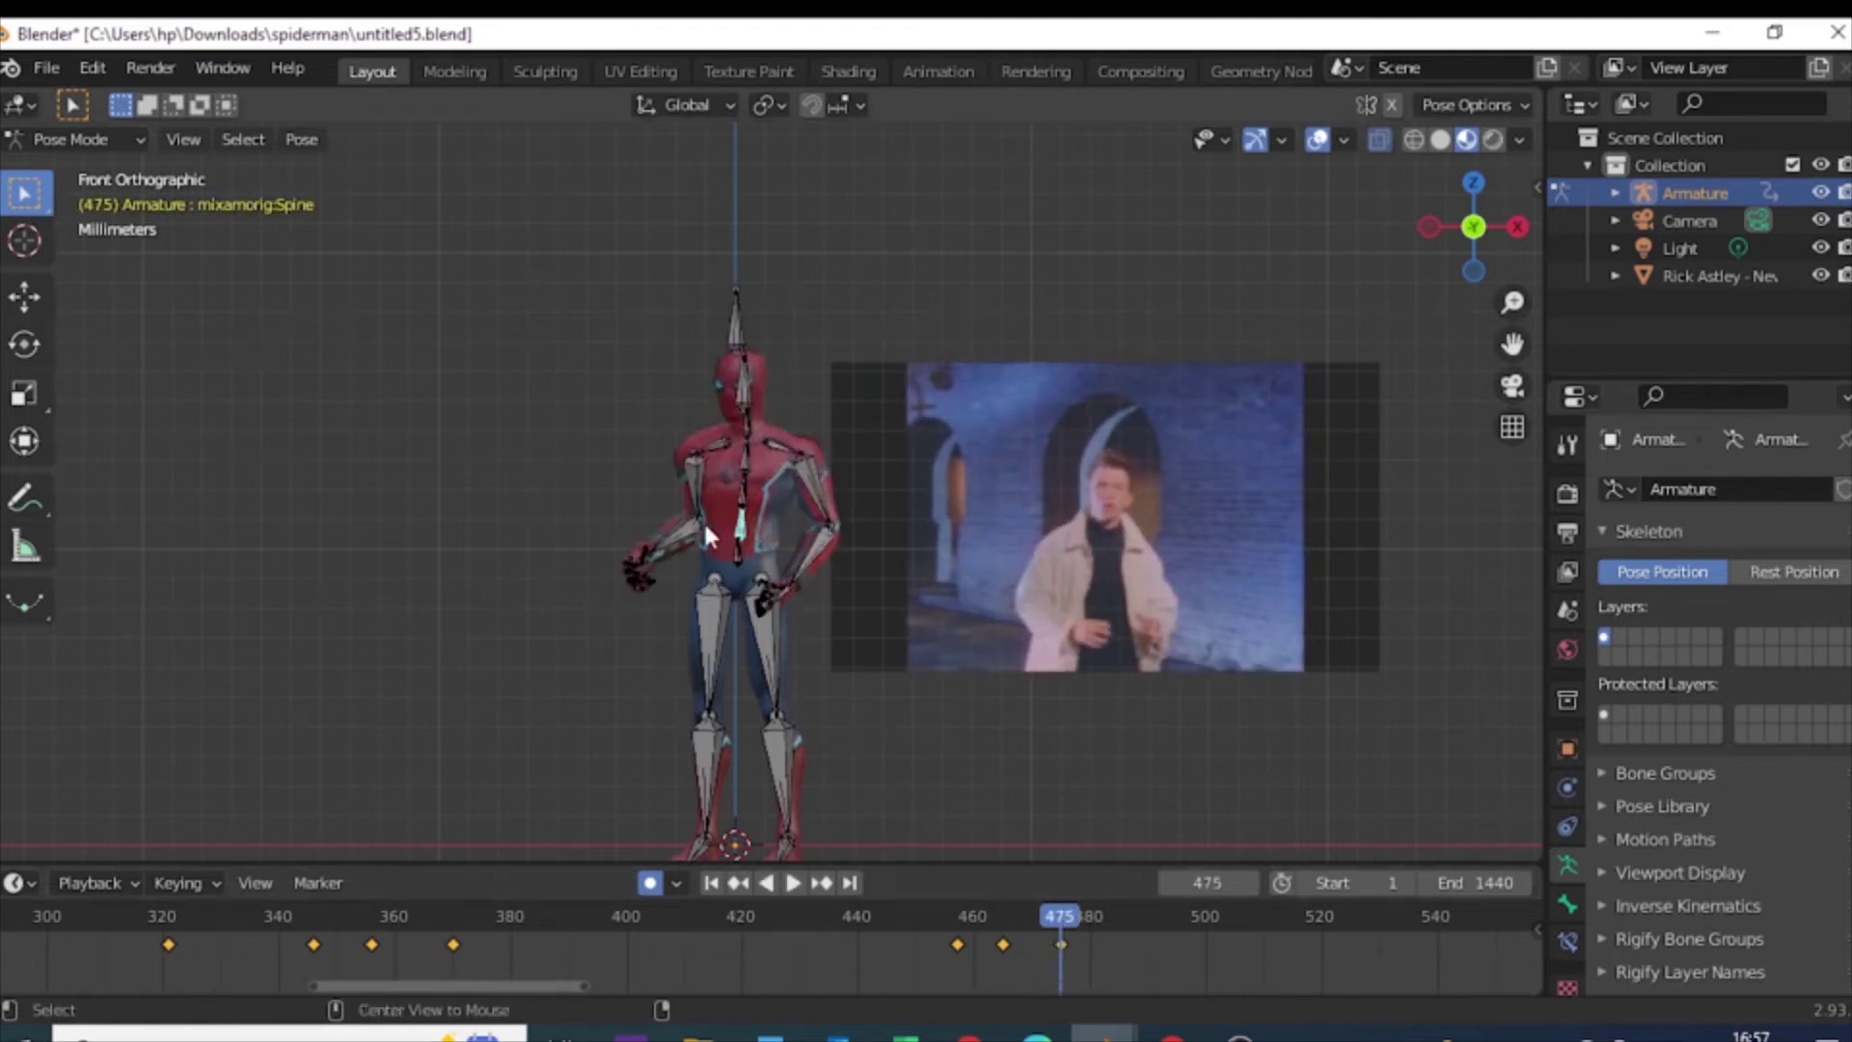
Step: At frame 475, turn the hips back on Z, re-angle the left forearm, then replay from 457
key(r)
key(z)
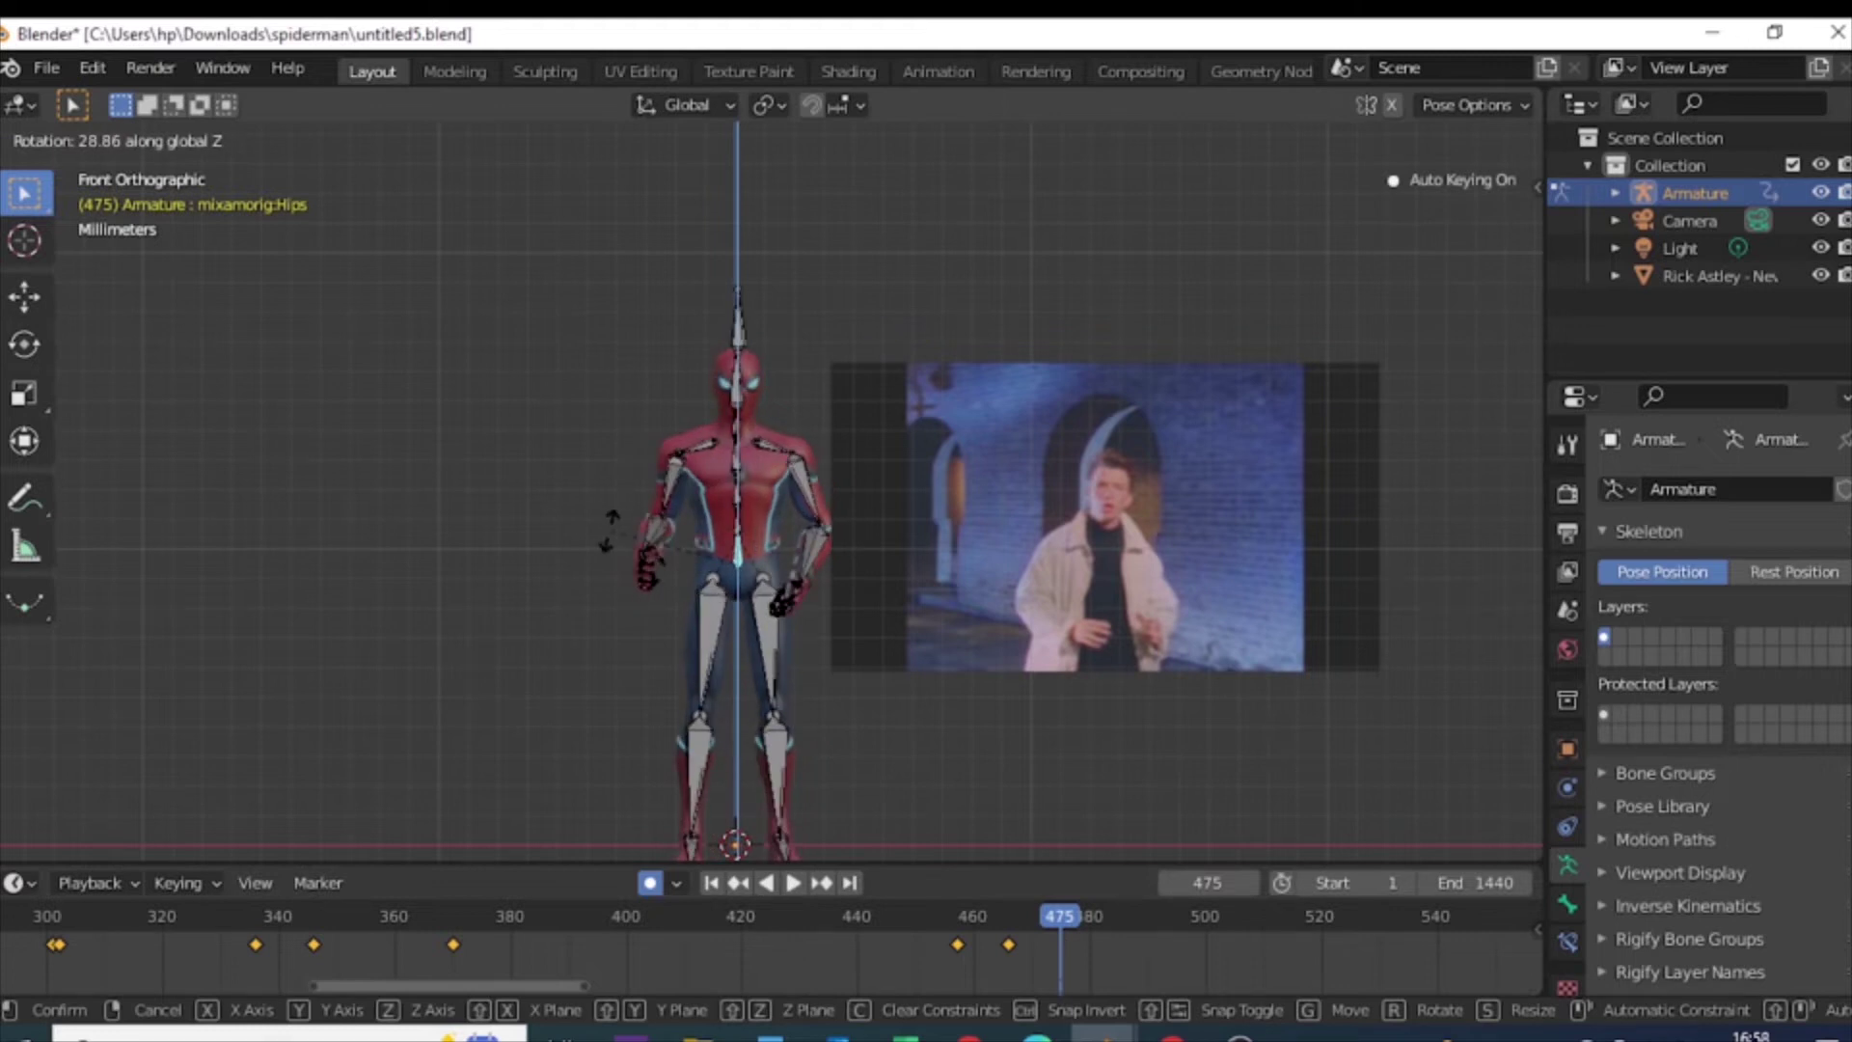
click(608, 521)
click(801, 550)
key(r)
key(r)
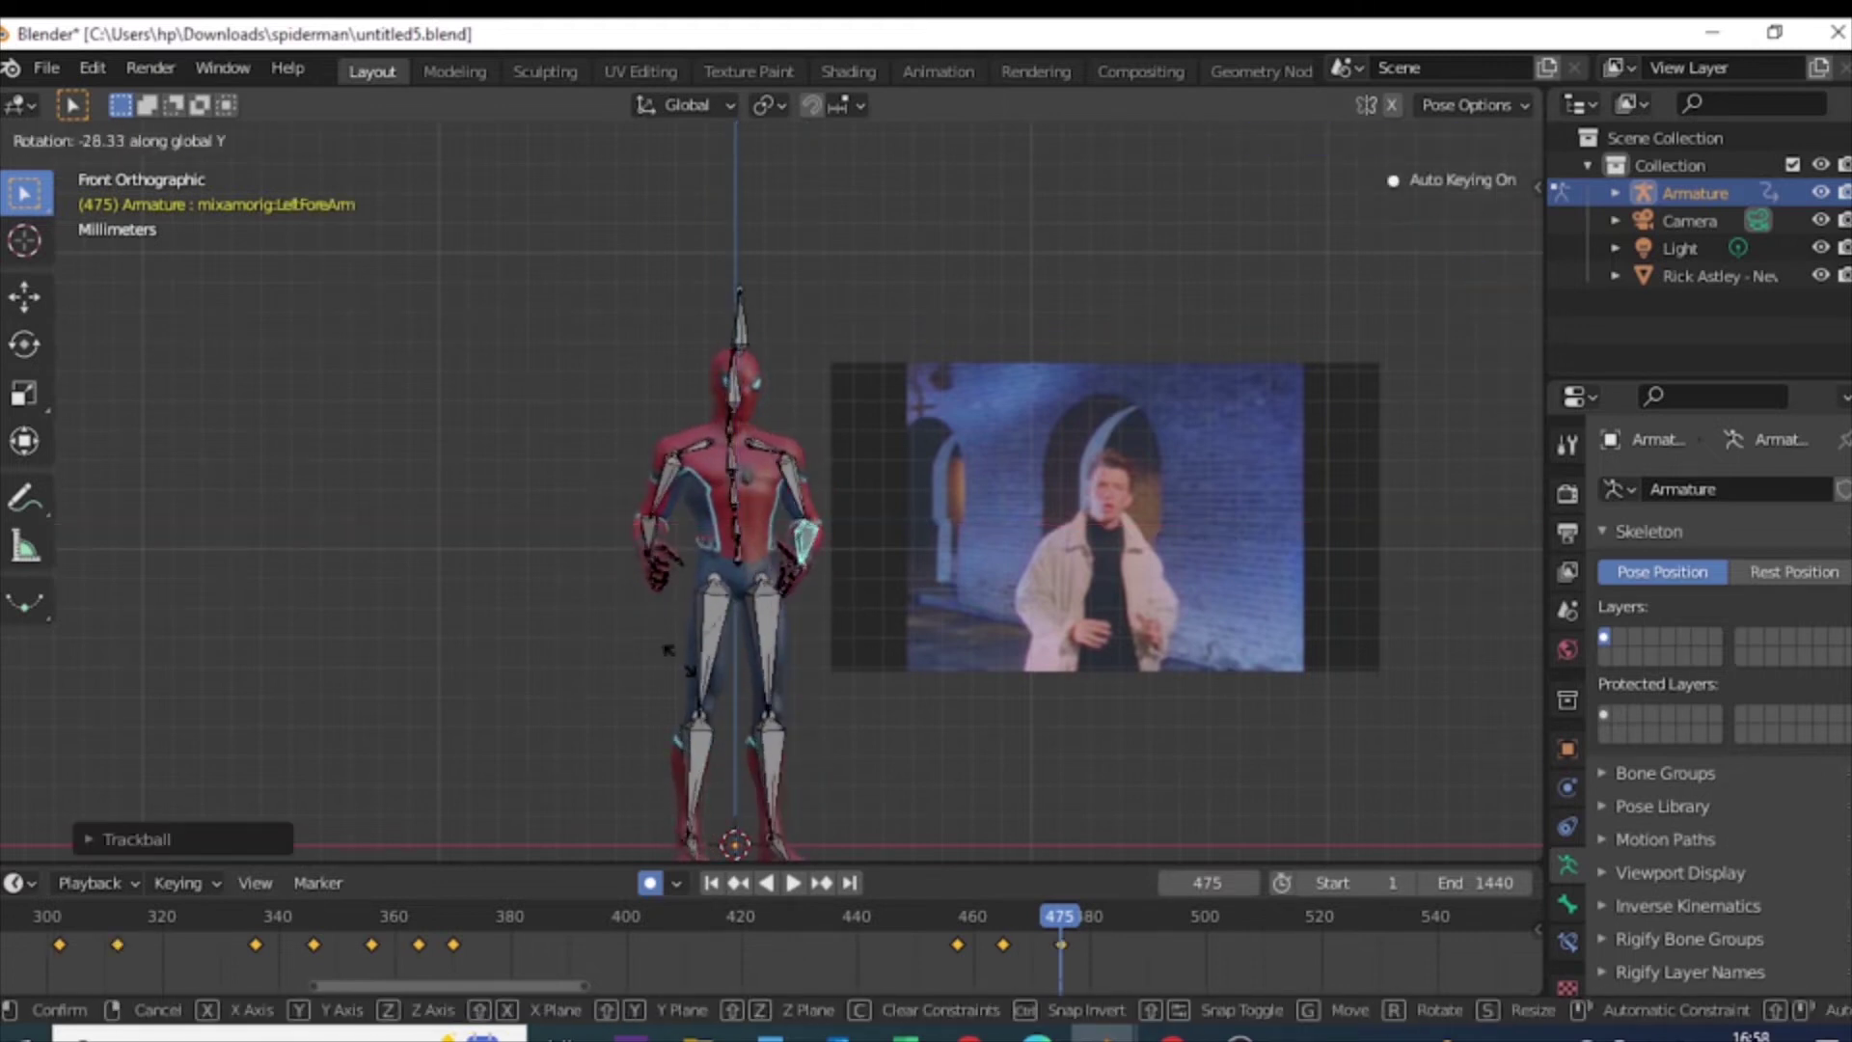
click(666, 529)
click(666, 529)
click(945, 939)
key(space)
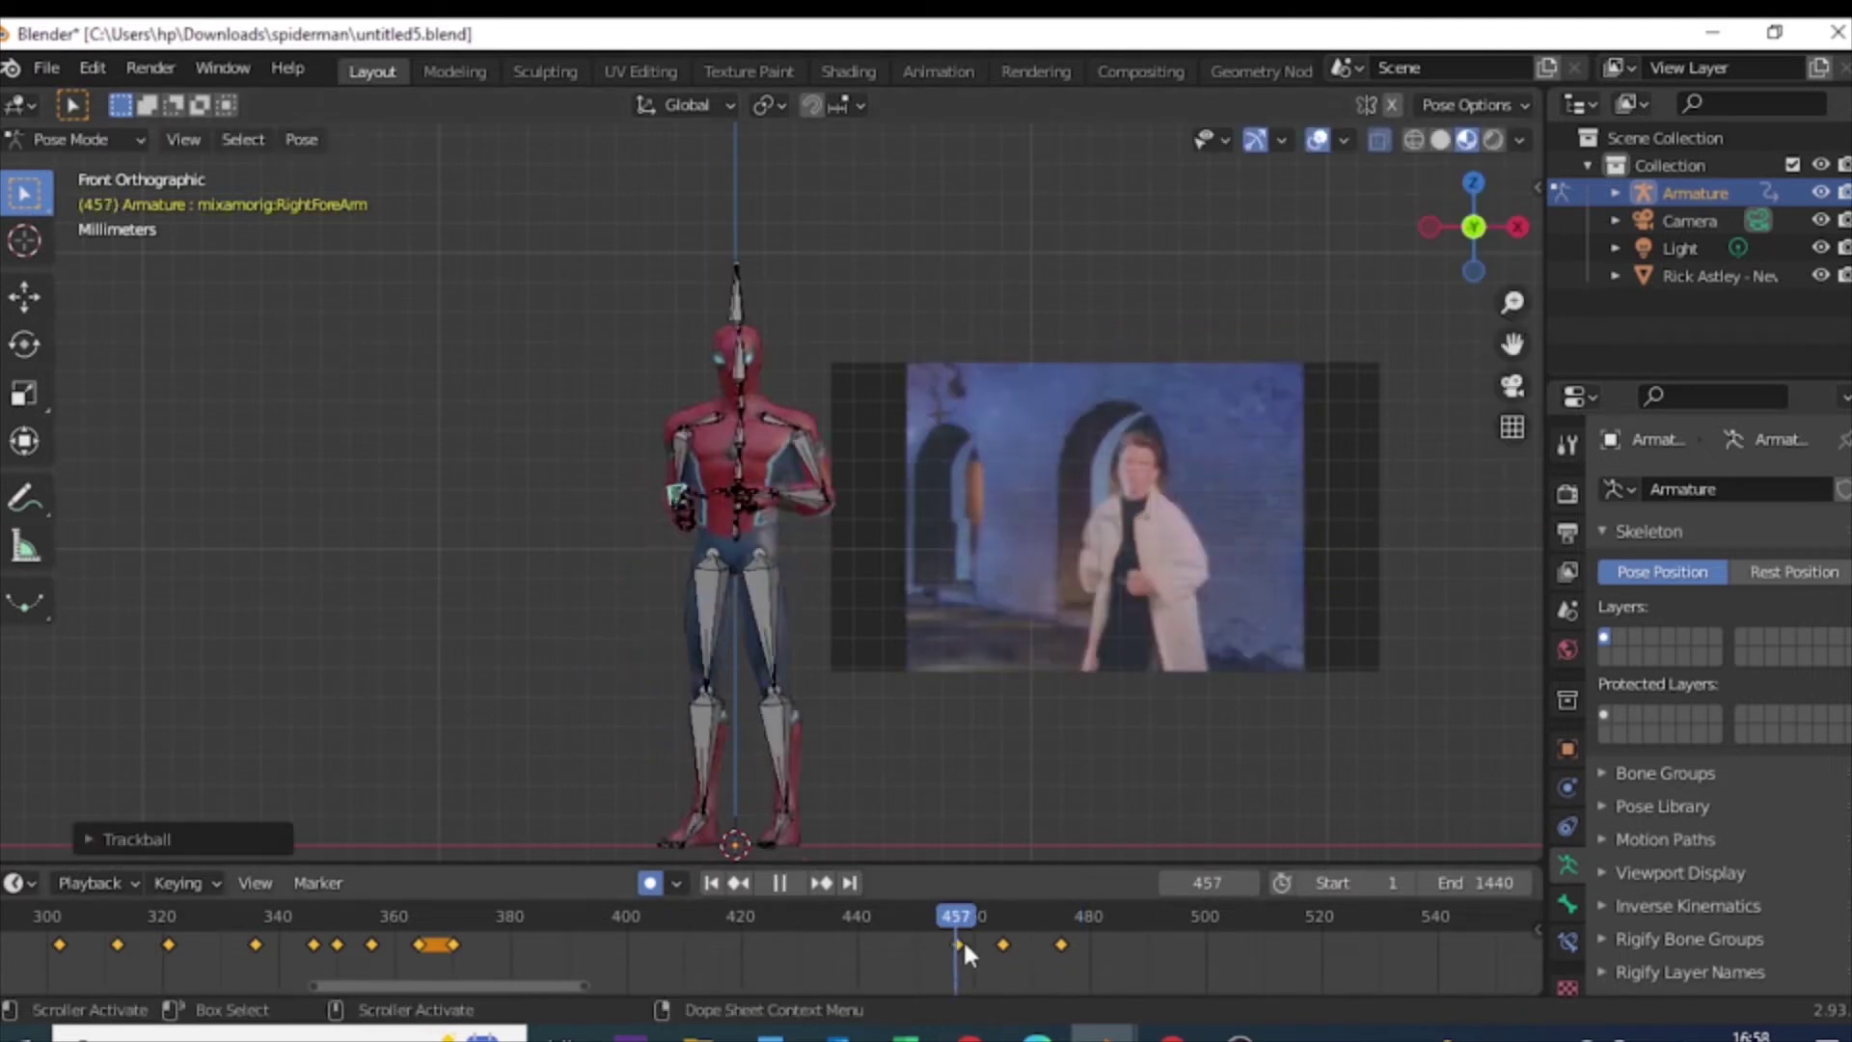
Step: Save the blend file and move the timeline to around frame 482
key(ctrl+s)
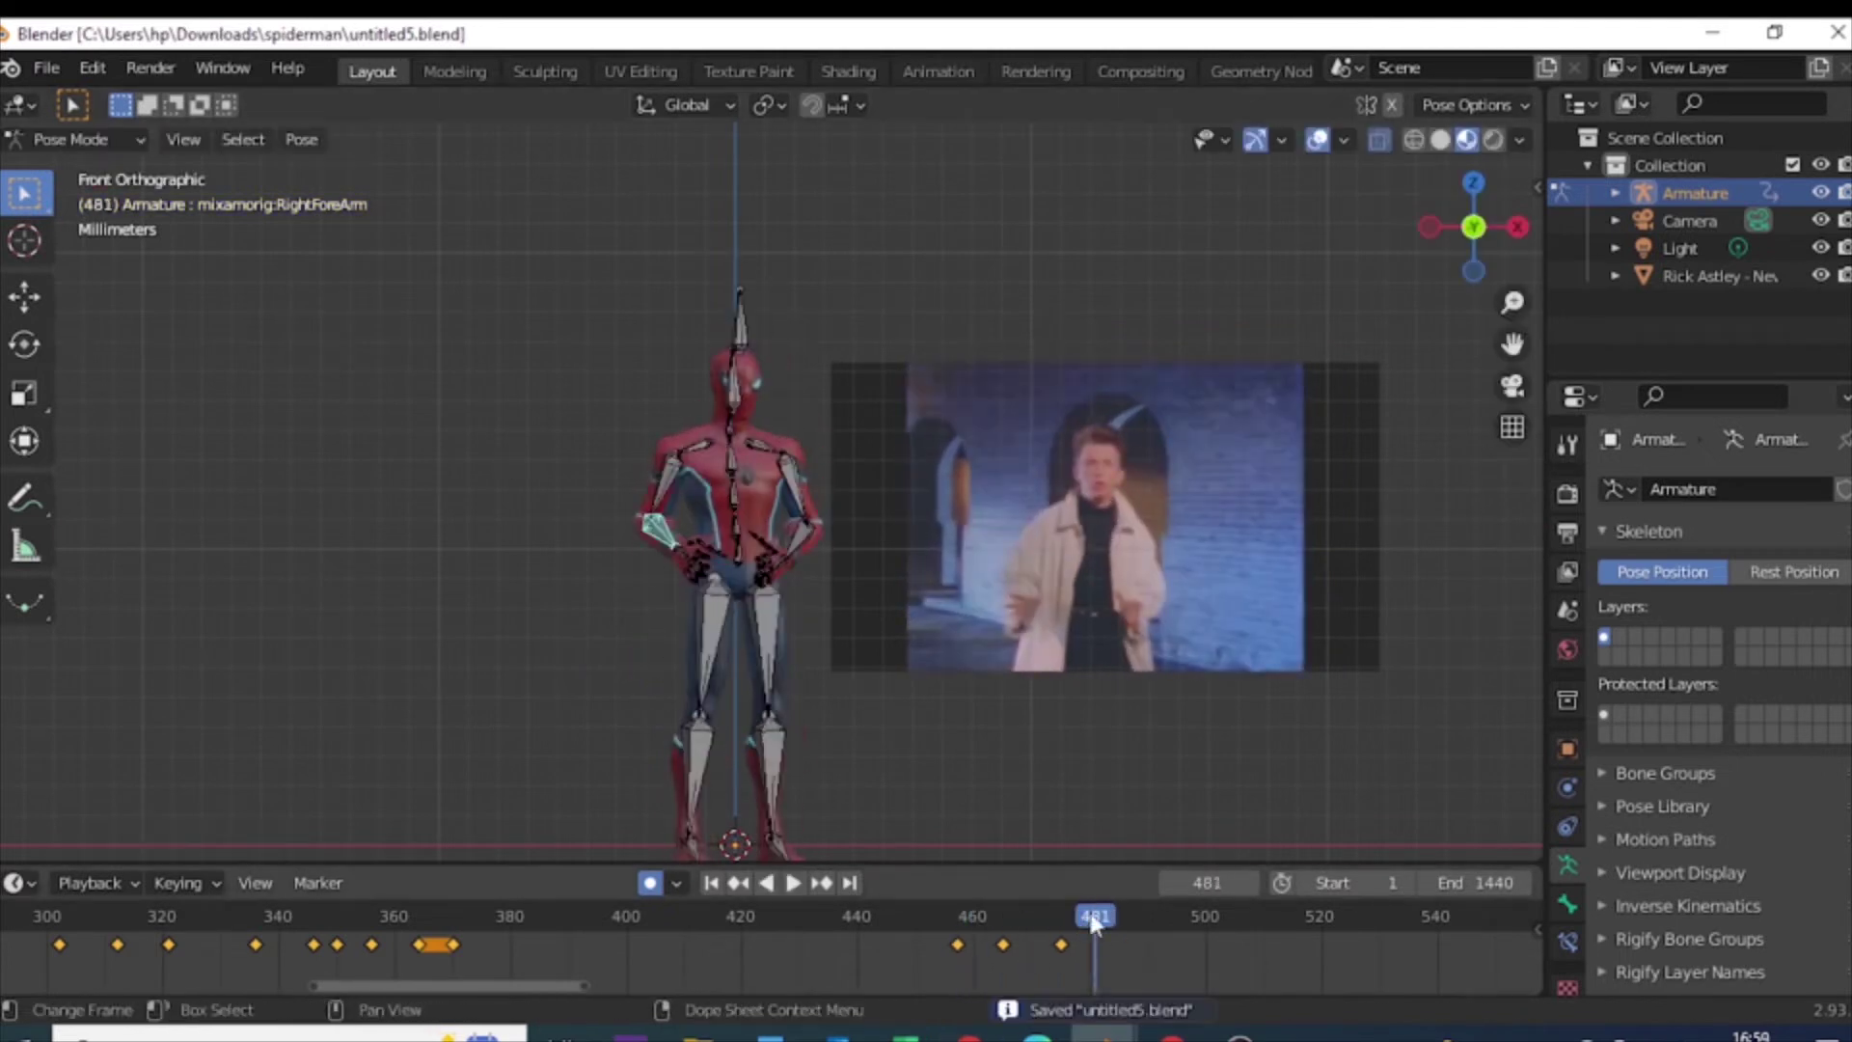
click(975, 920)
drag(977, 917, 1100, 919)
key(space)
Step: Key the right forearm pose at frame 482 and the left forearm pose at 488
key(r)
key(r)
click(798, 535)
key(space)
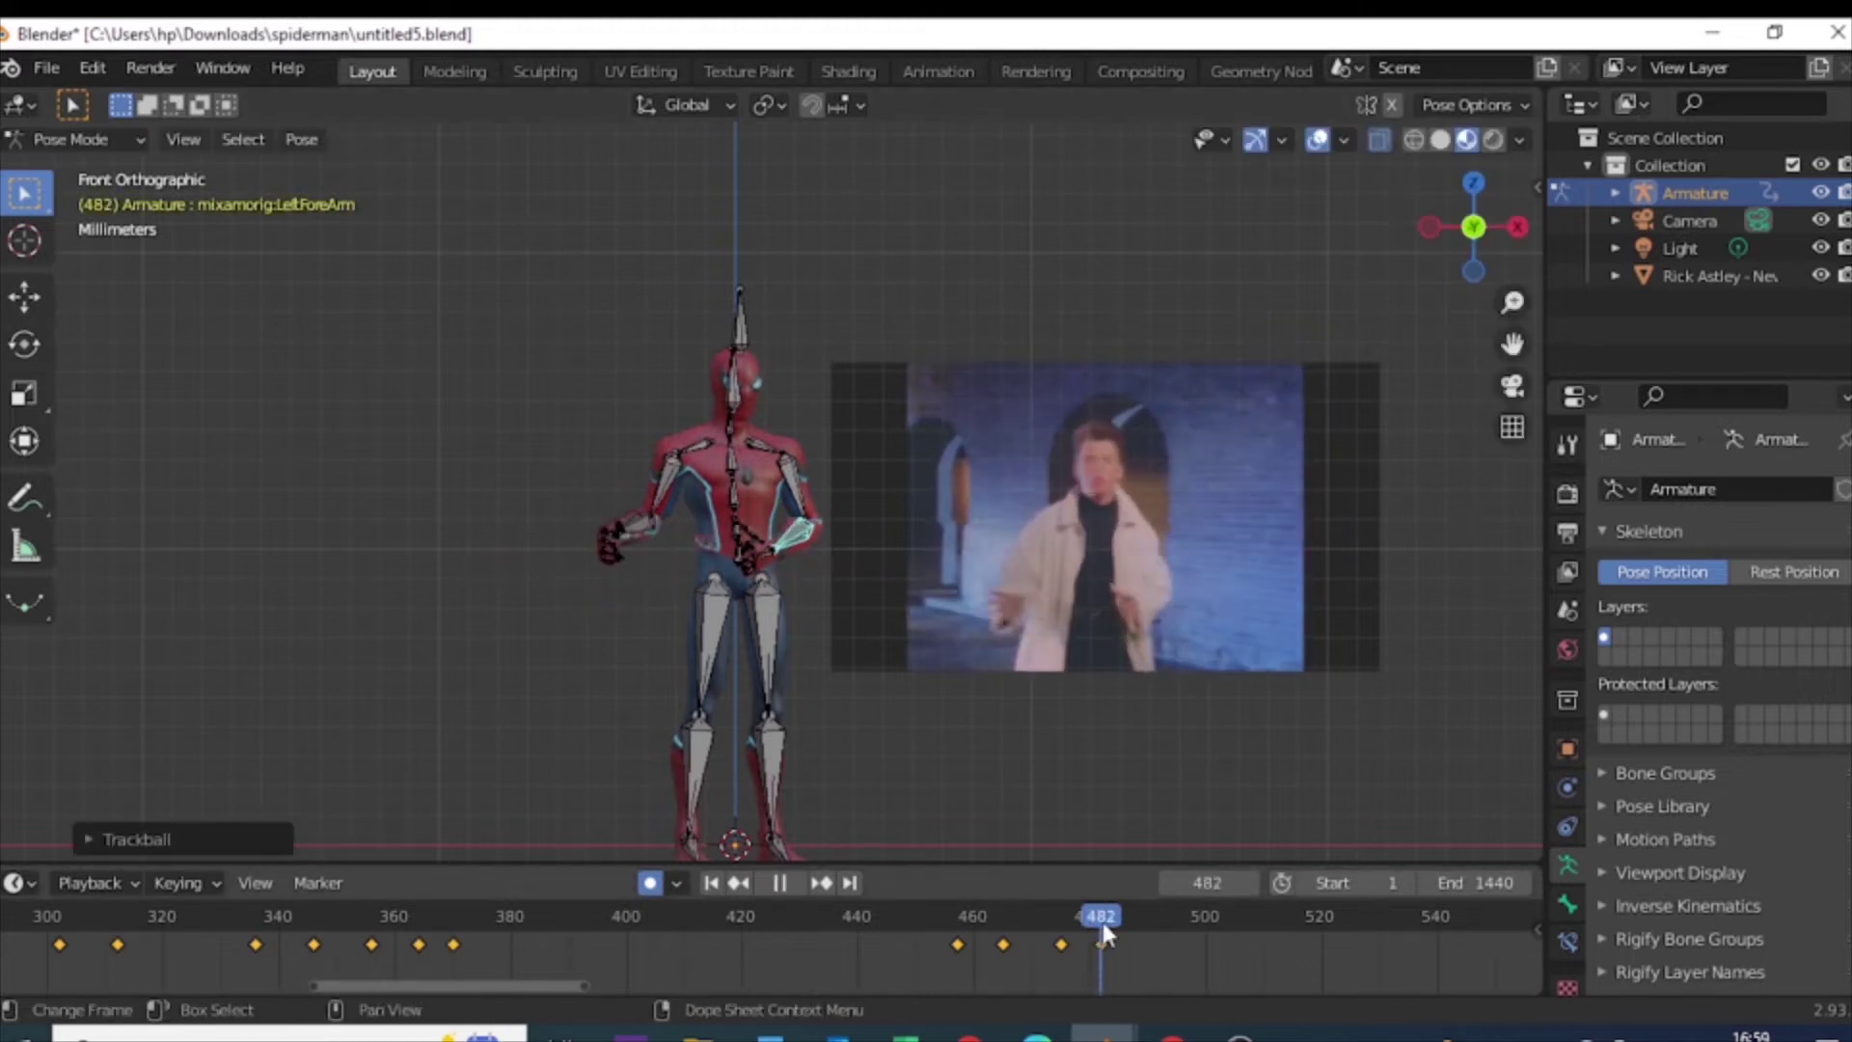
key(space)
key(Left)
key(r)
key(r)
click(644, 530)
Step: At frame 495, rotate the left upper arm and left forearm to match the reference
click(1133, 947)
key(space)
key(space)
key(Left)
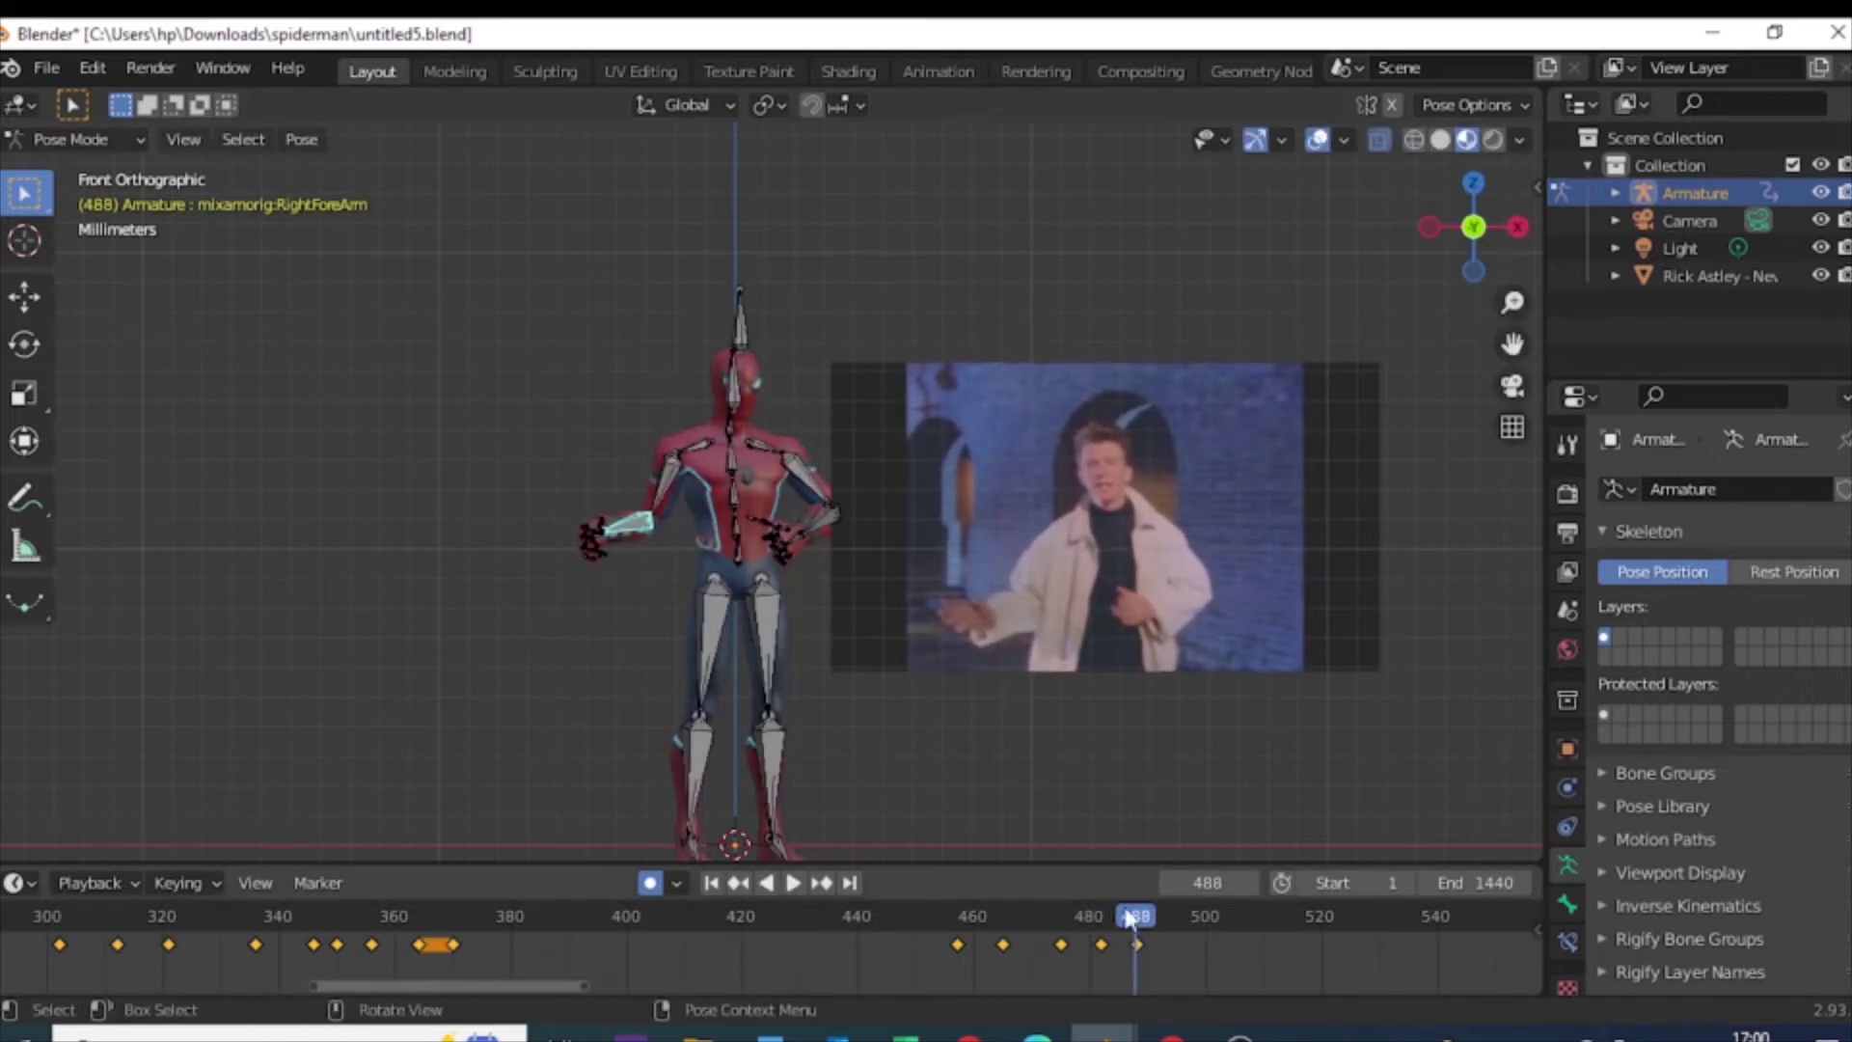
click(1177, 916)
click(807, 483)
key(r)
key(r)
click(790, 502)
key(r)
key(r)
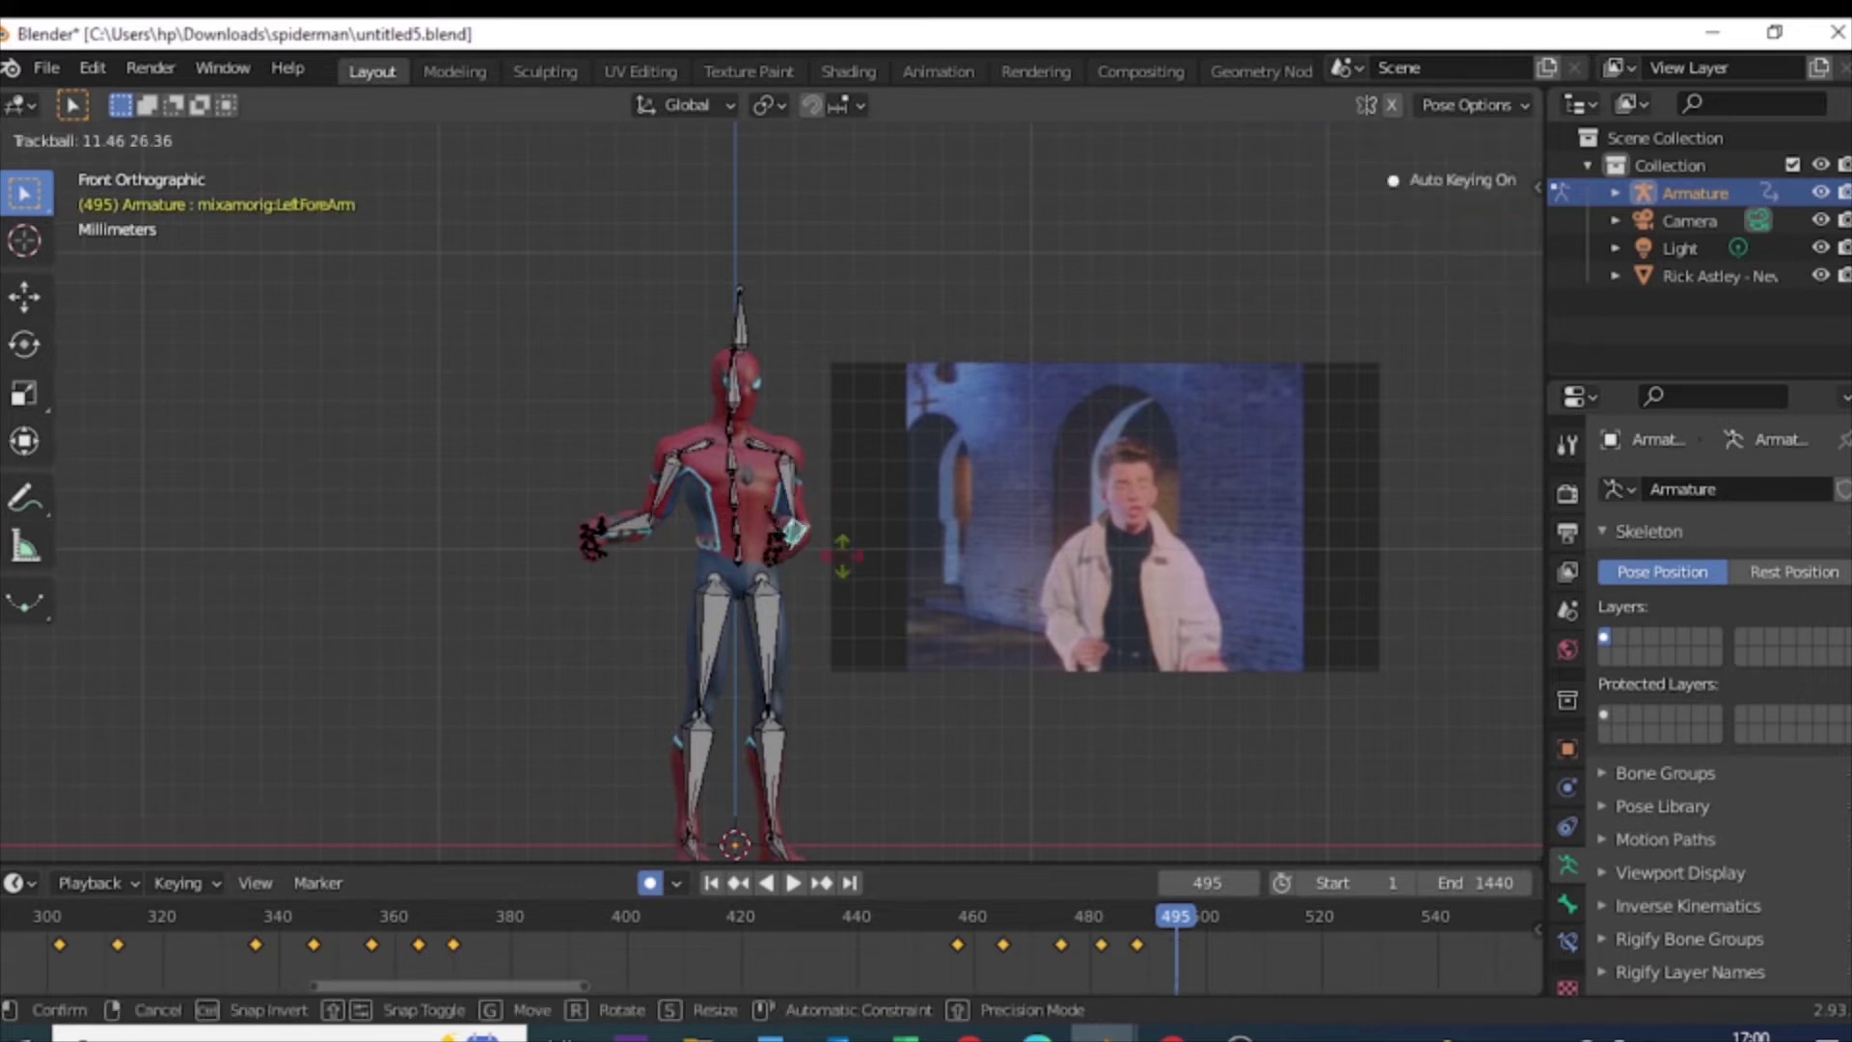
click(629, 545)
Step: Re-rotate the right forearm at frame 495 and preview up to frame 501
key(r)
key(r)
click(666, 541)
key(r)
key(r)
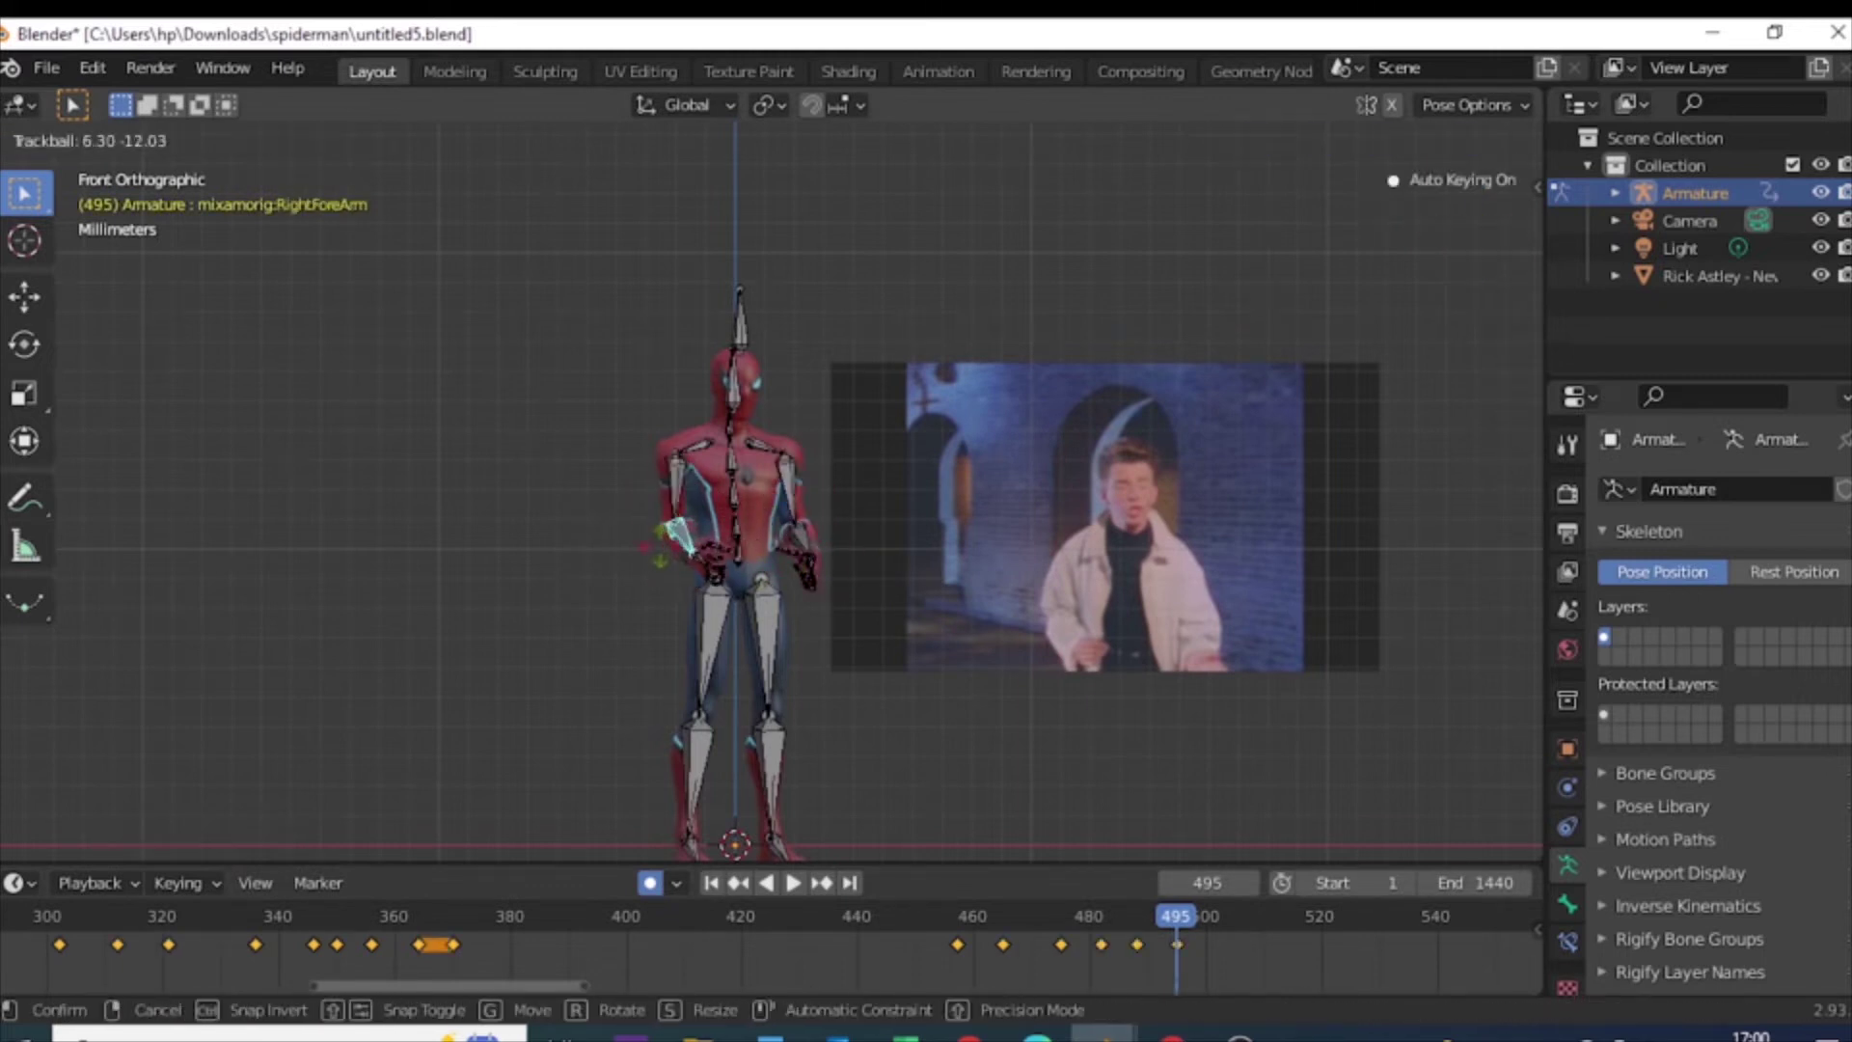
click(921, 709)
key(space)
drag(1026, 948, 1212, 941)
key(space)
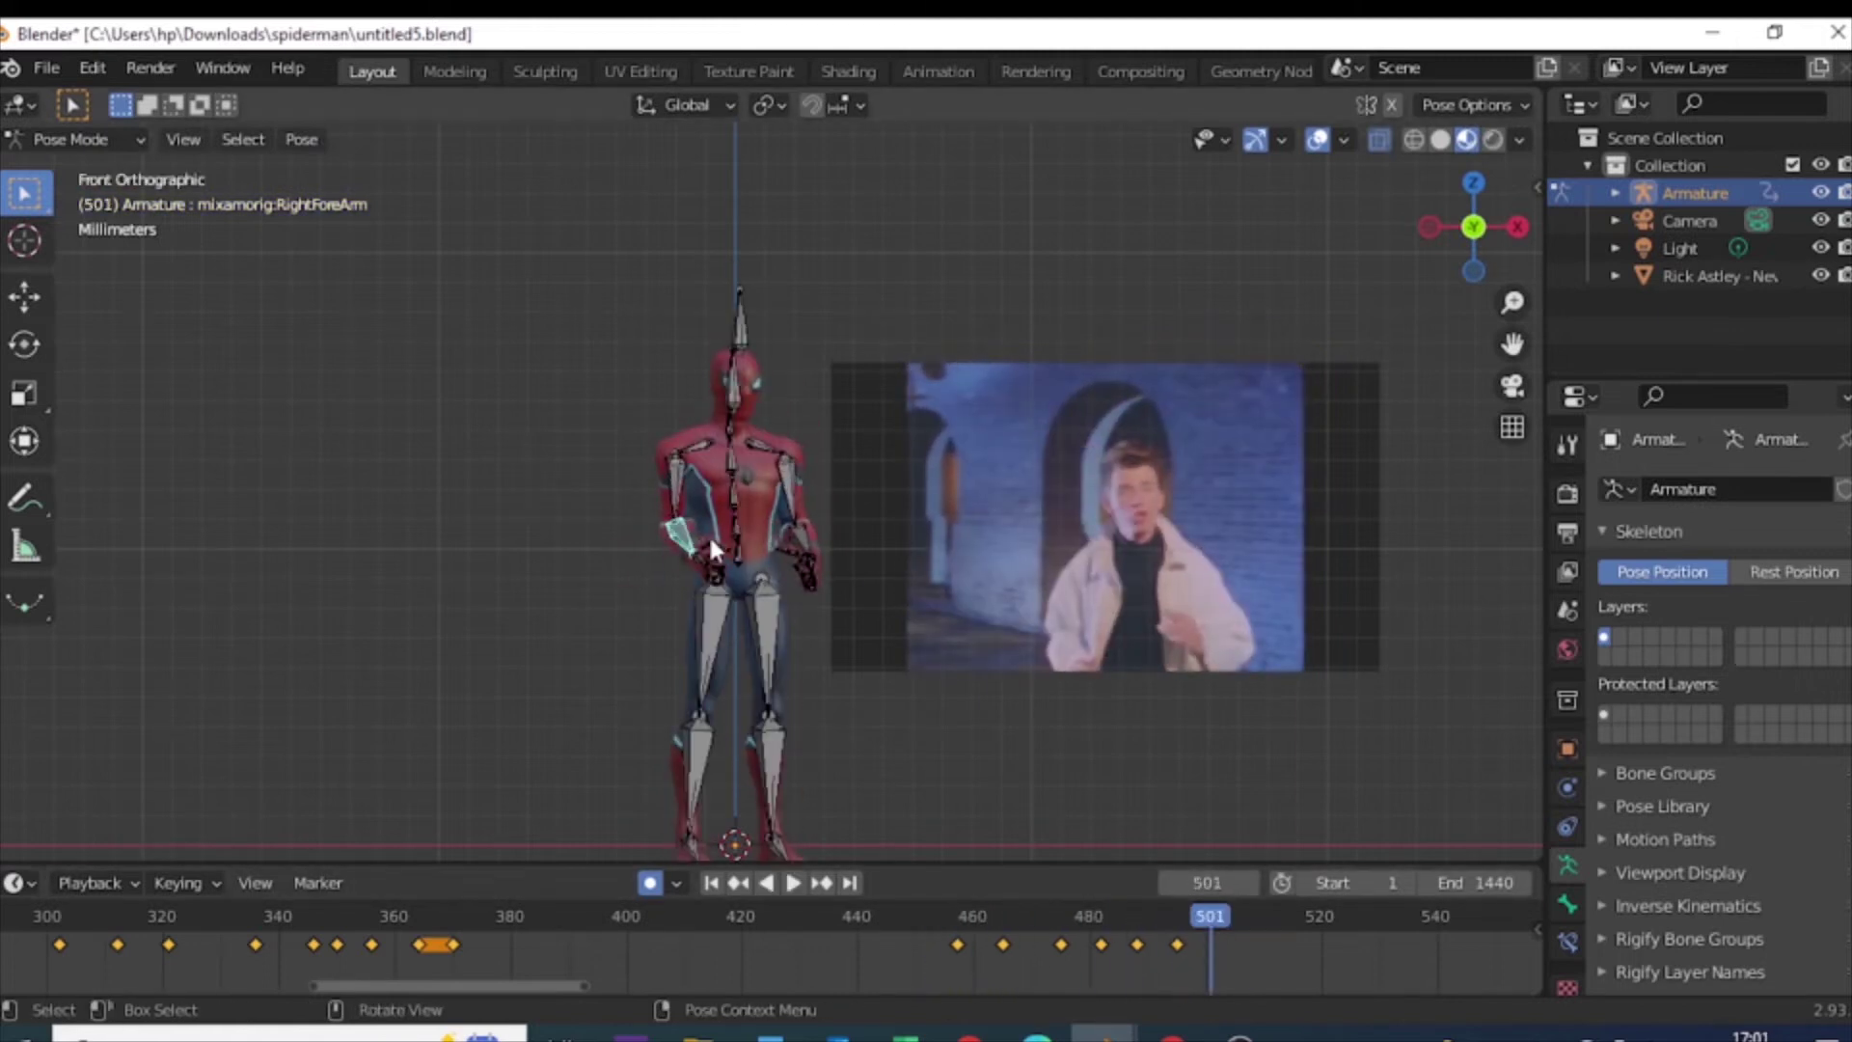
Step: Rotate the right upper arm at frame 501 and replay the animation
click(680, 477)
key(r)
key(r)
key(Escape)
key(r)
click(659, 548)
key(Return)
key(space)
click(1102, 949)
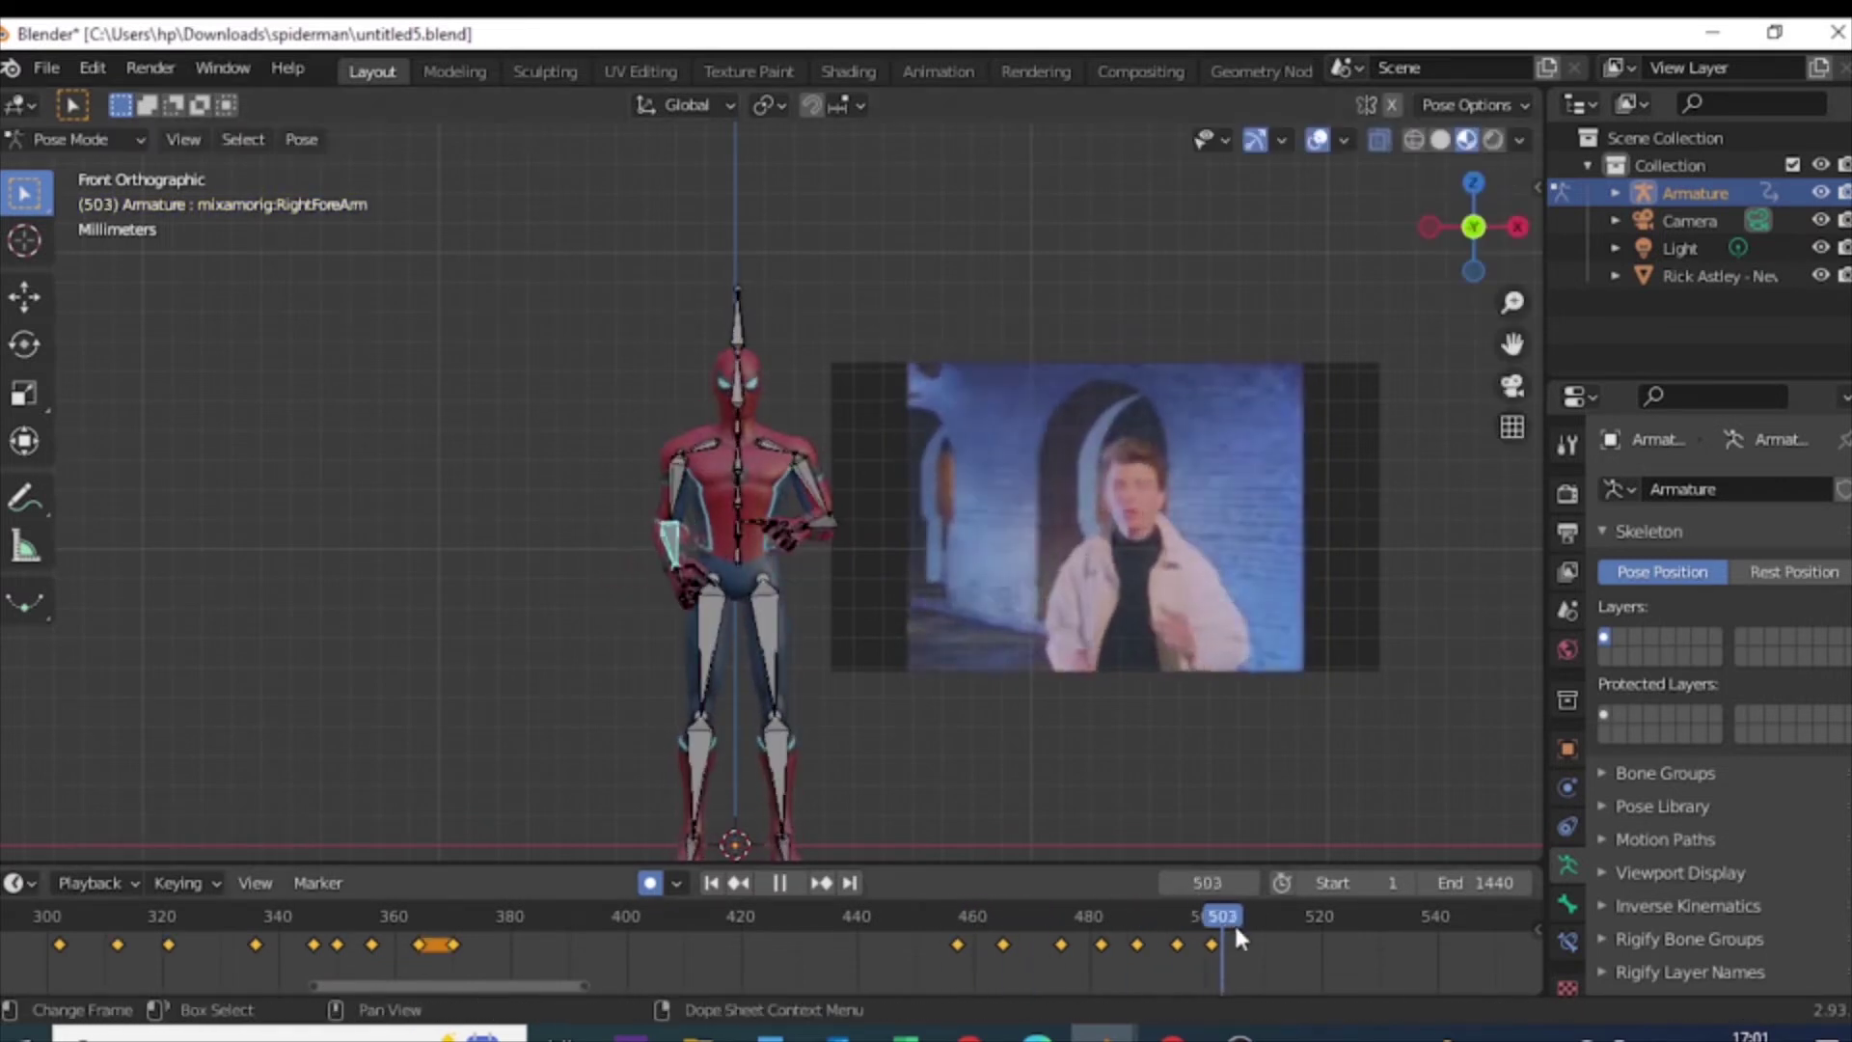
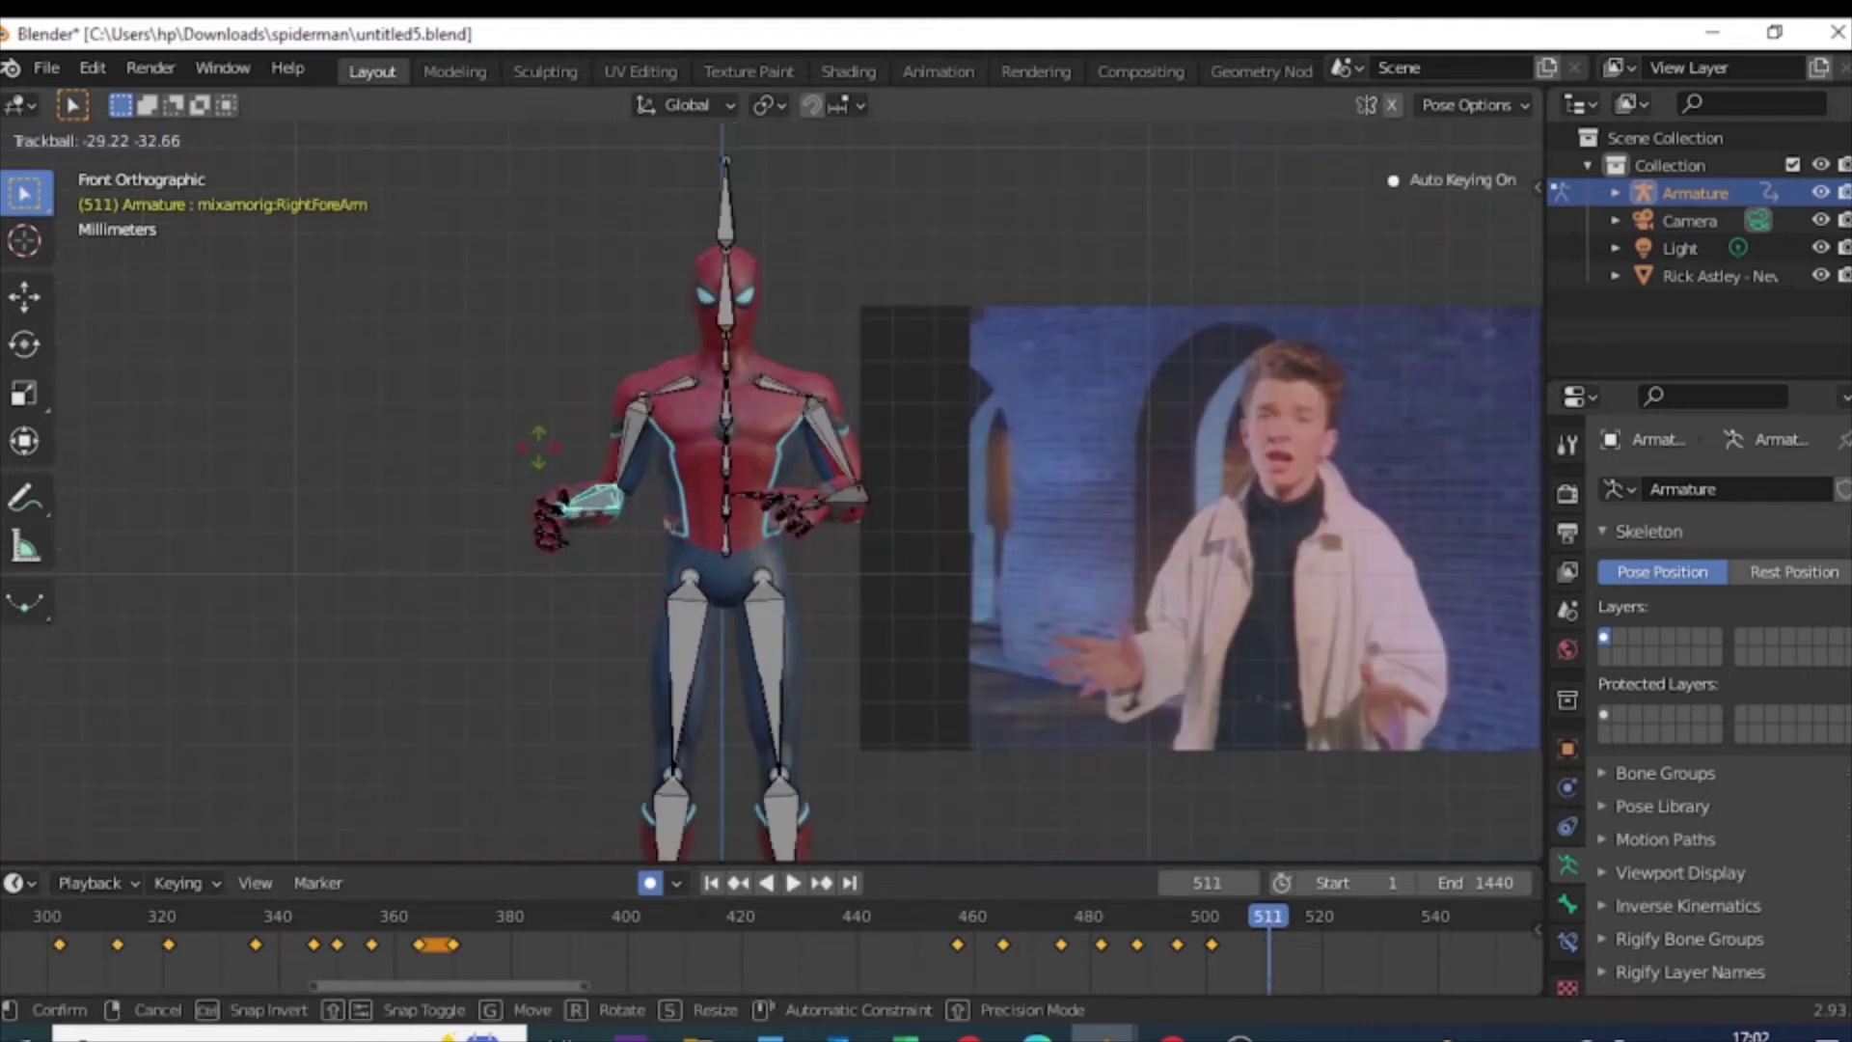
Step: Swing the right arm outward and rotate the left forearm on the global X axis into the open-armed pose
key(Return)
click(858, 516)
key(r)
key(x)
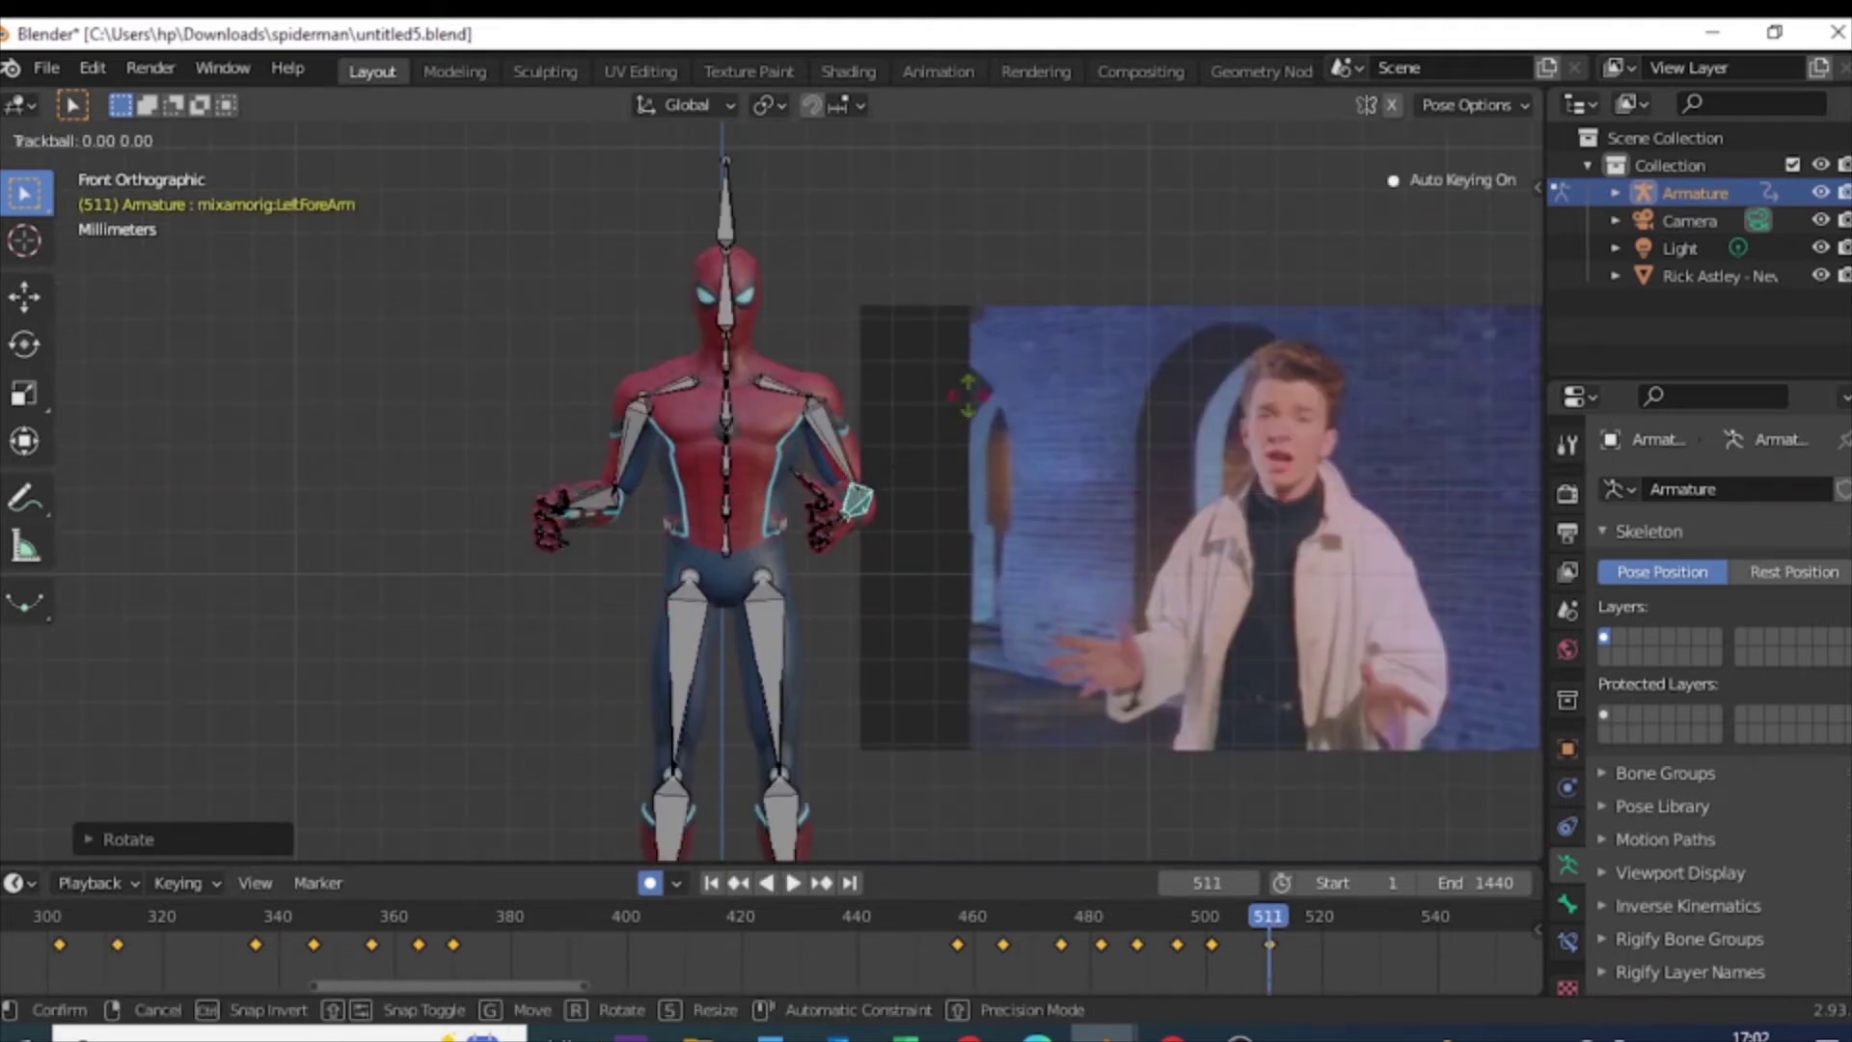
key(Return)
Step: Play the animation around frame 511 to compare with the video, then save the blend file
drag(1107, 950, 1270, 958)
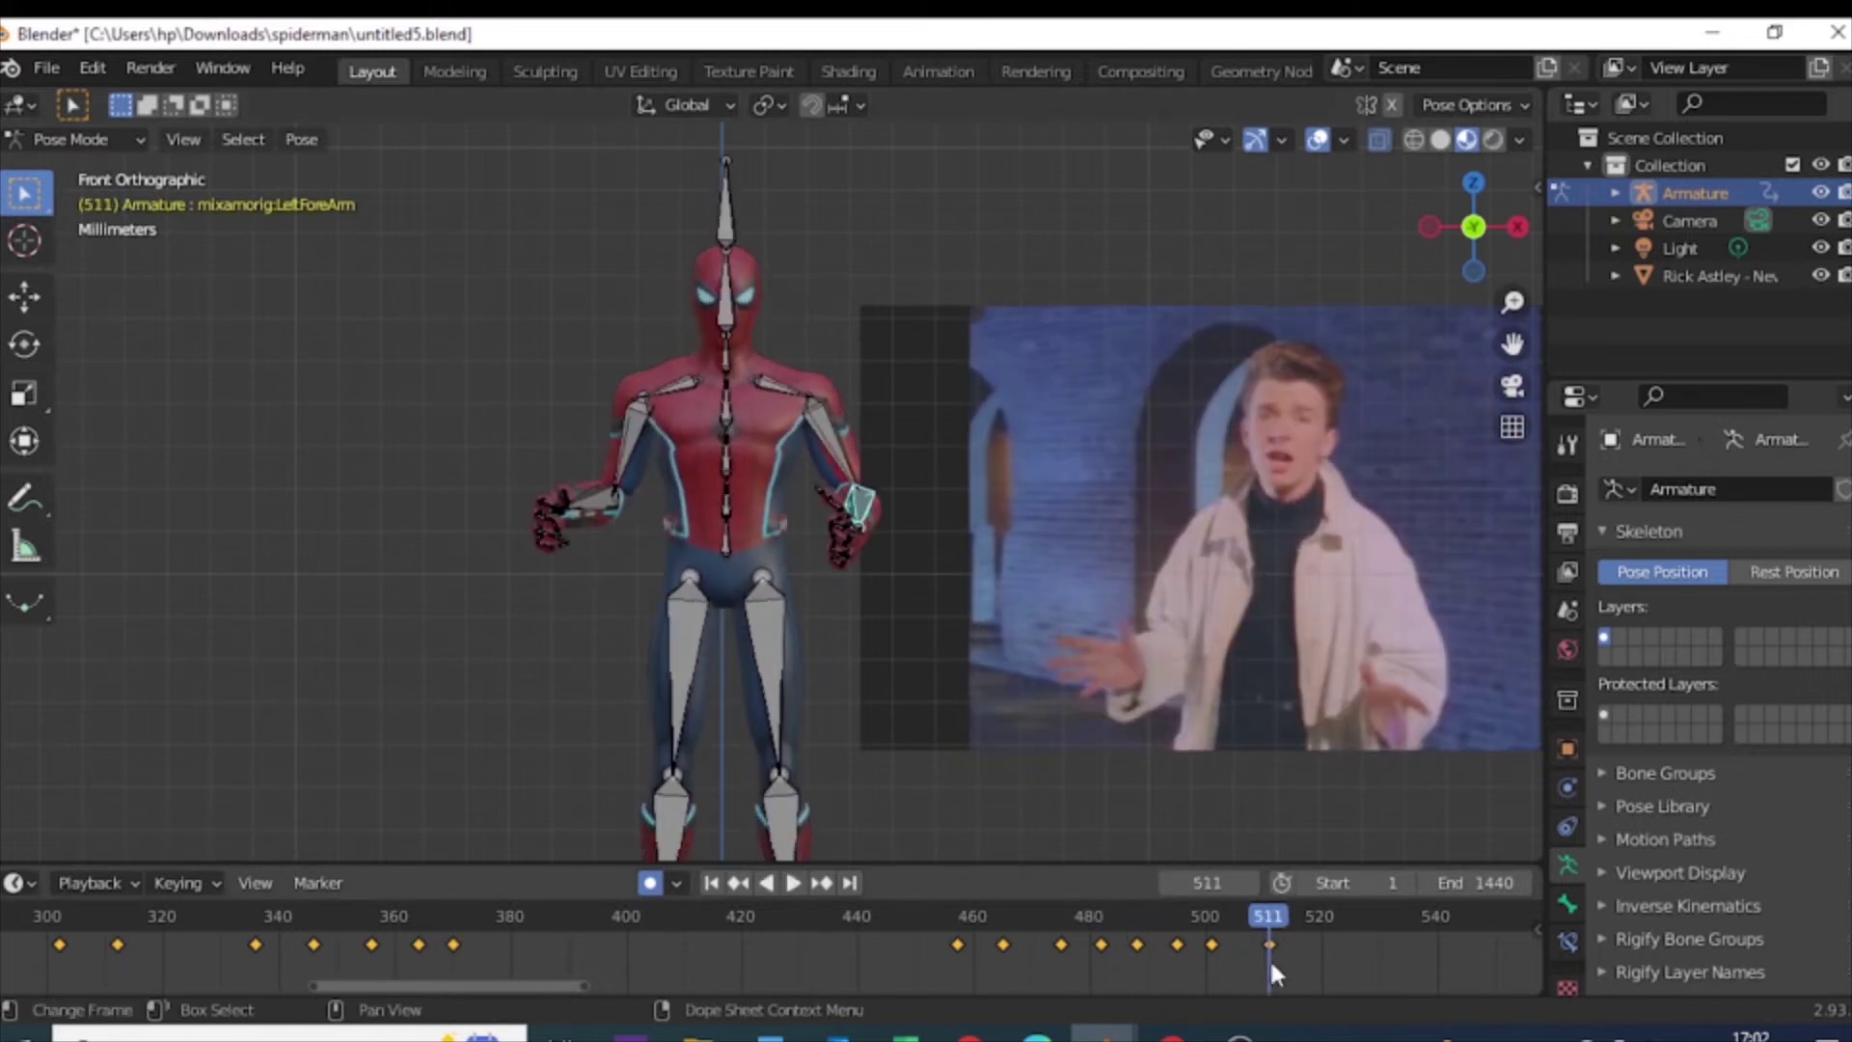
key(space)
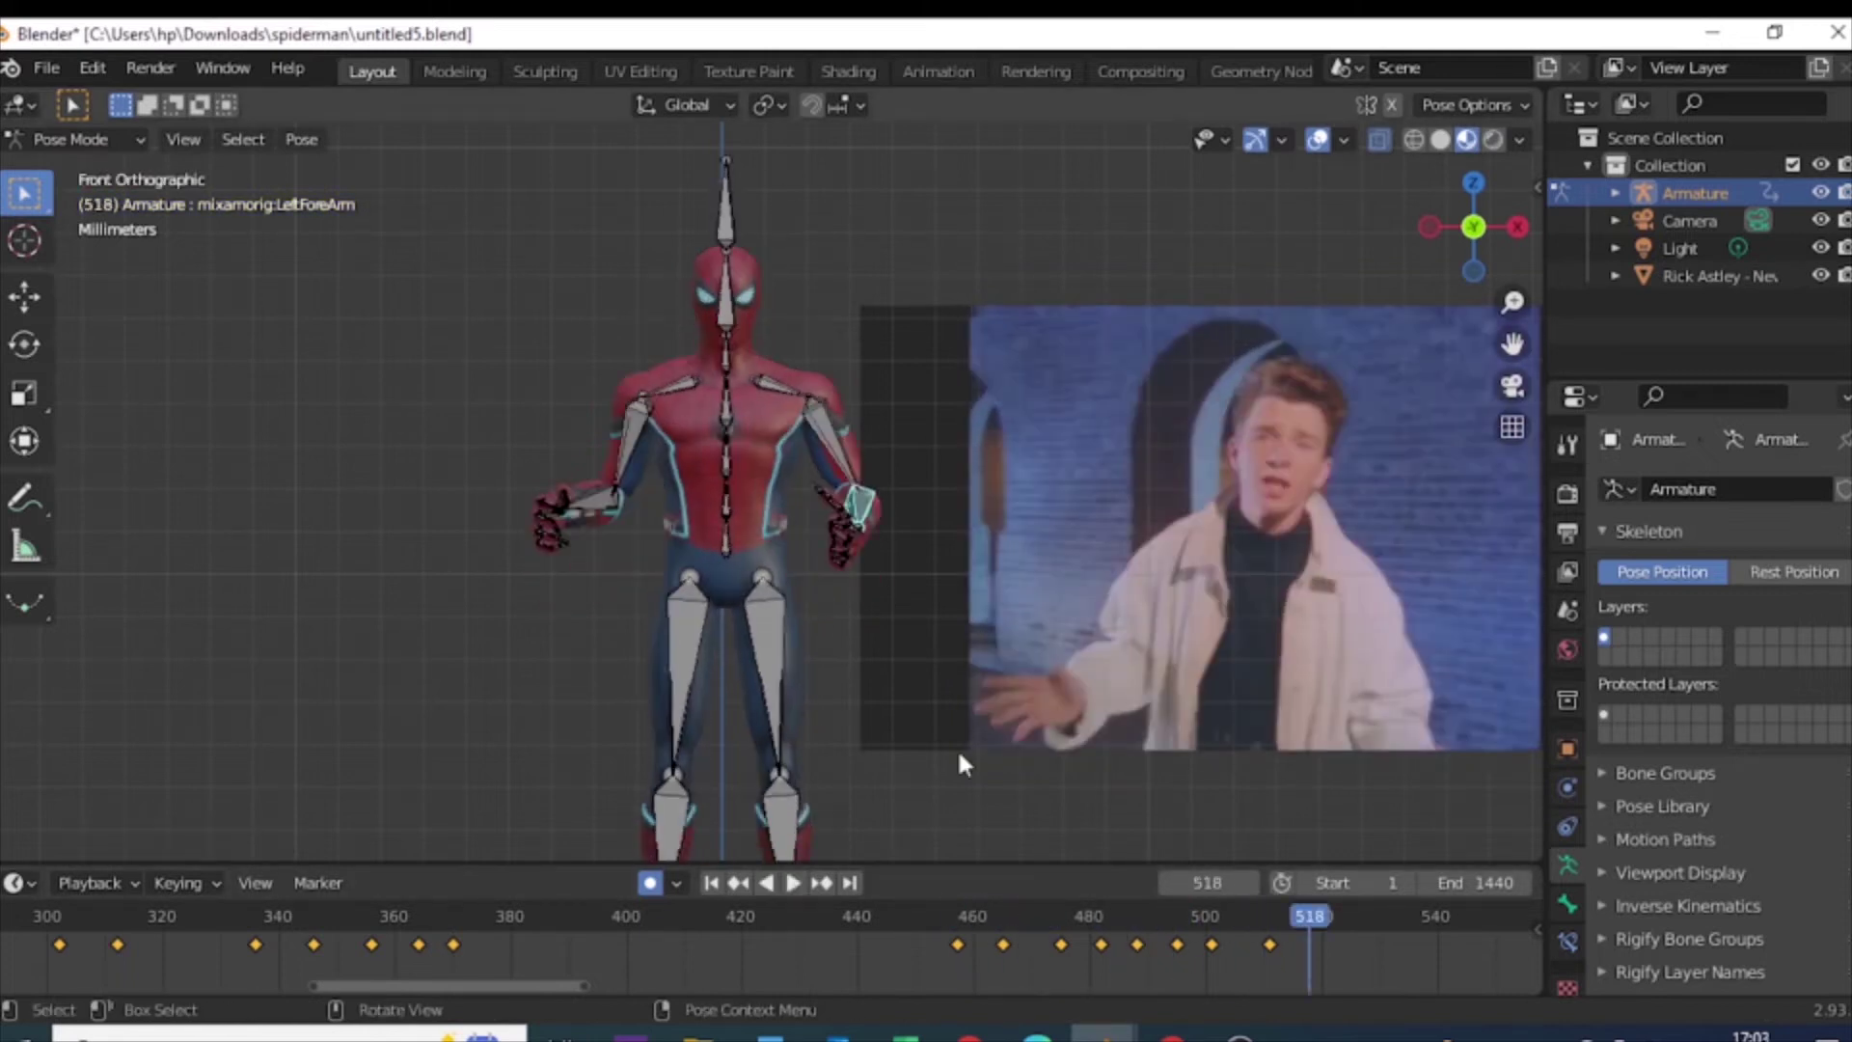
key(space)
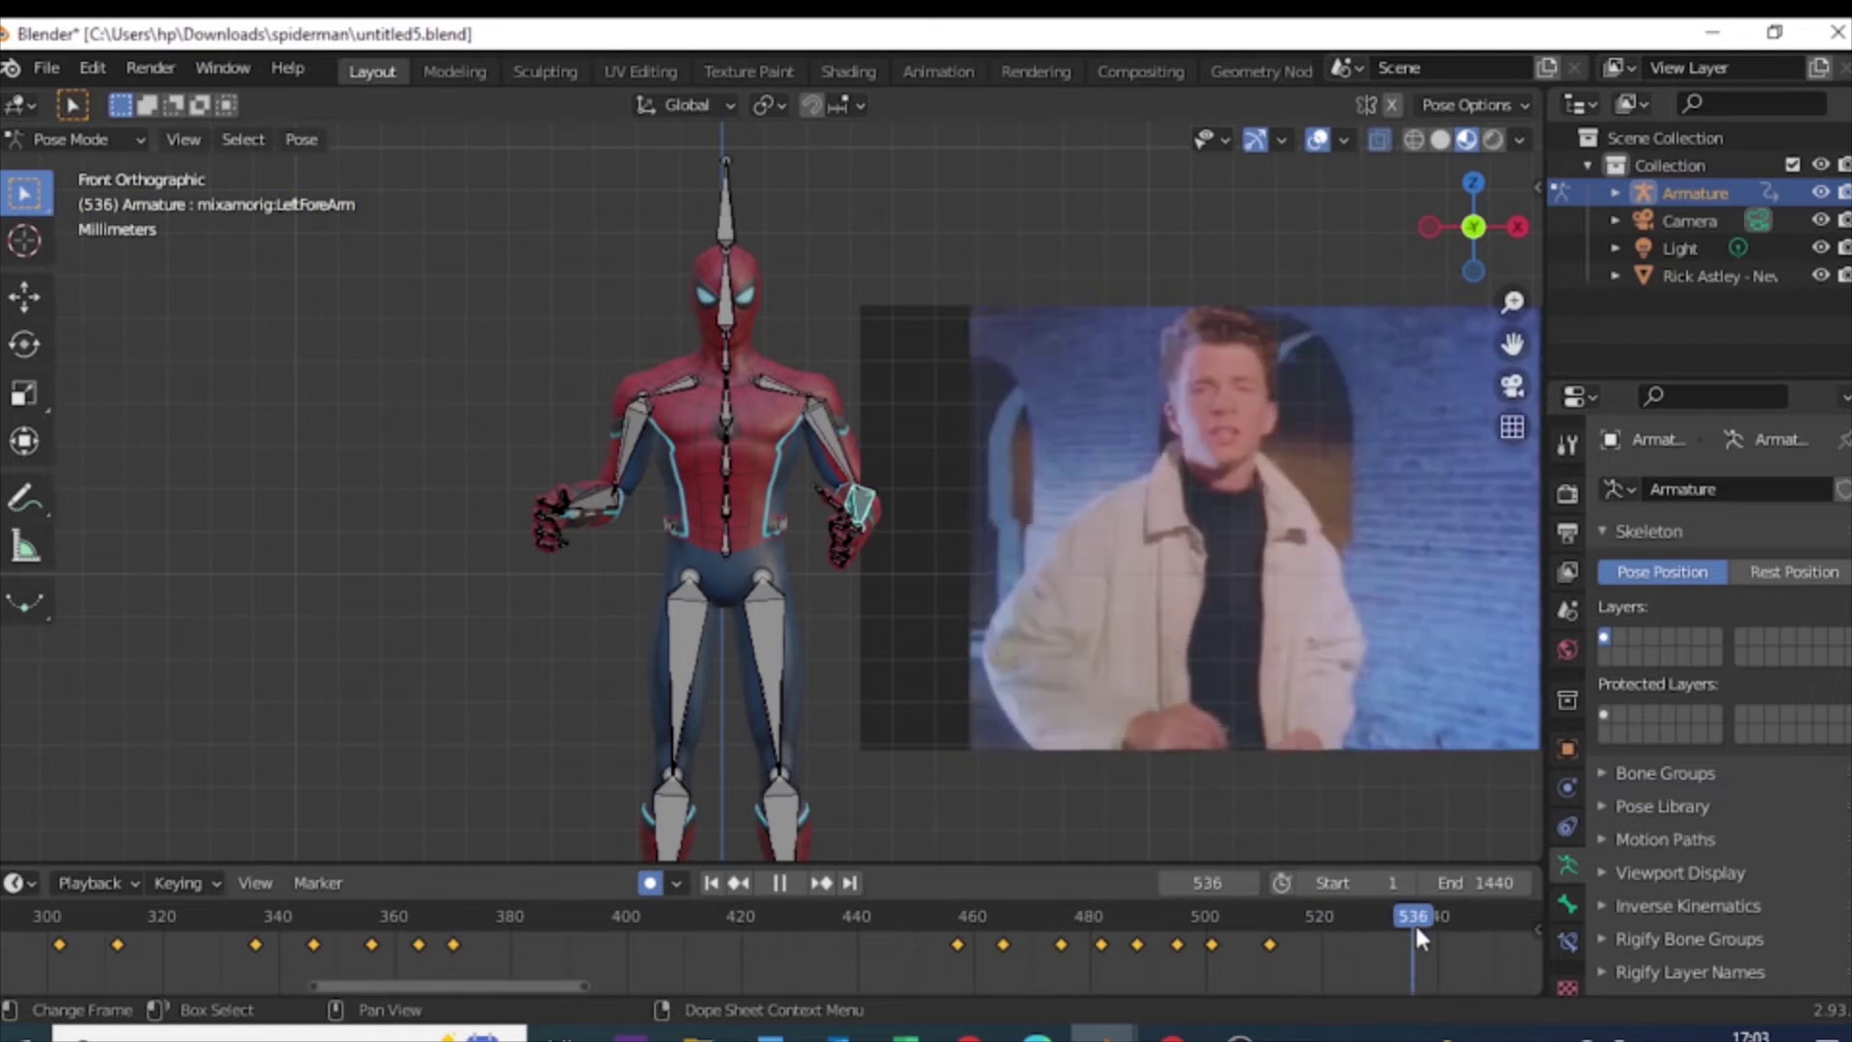
drag(489, 984, 588, 979)
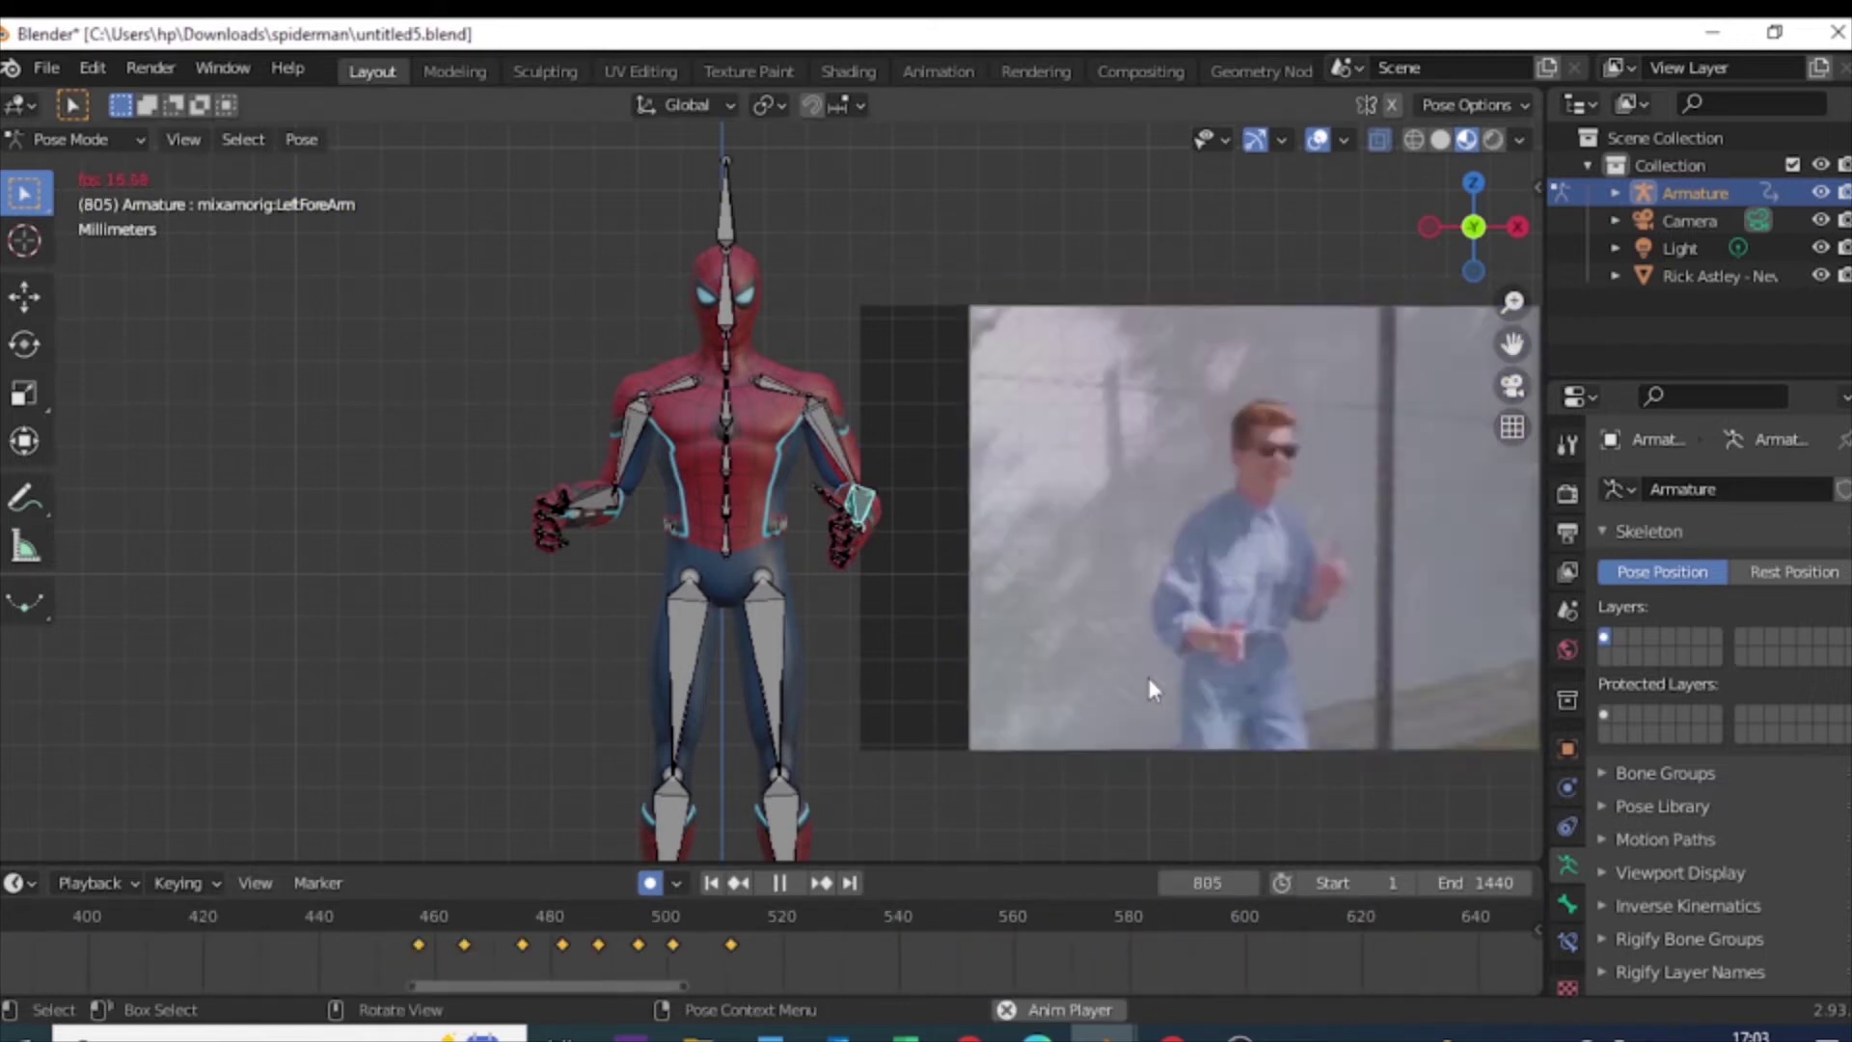
click(738, 919)
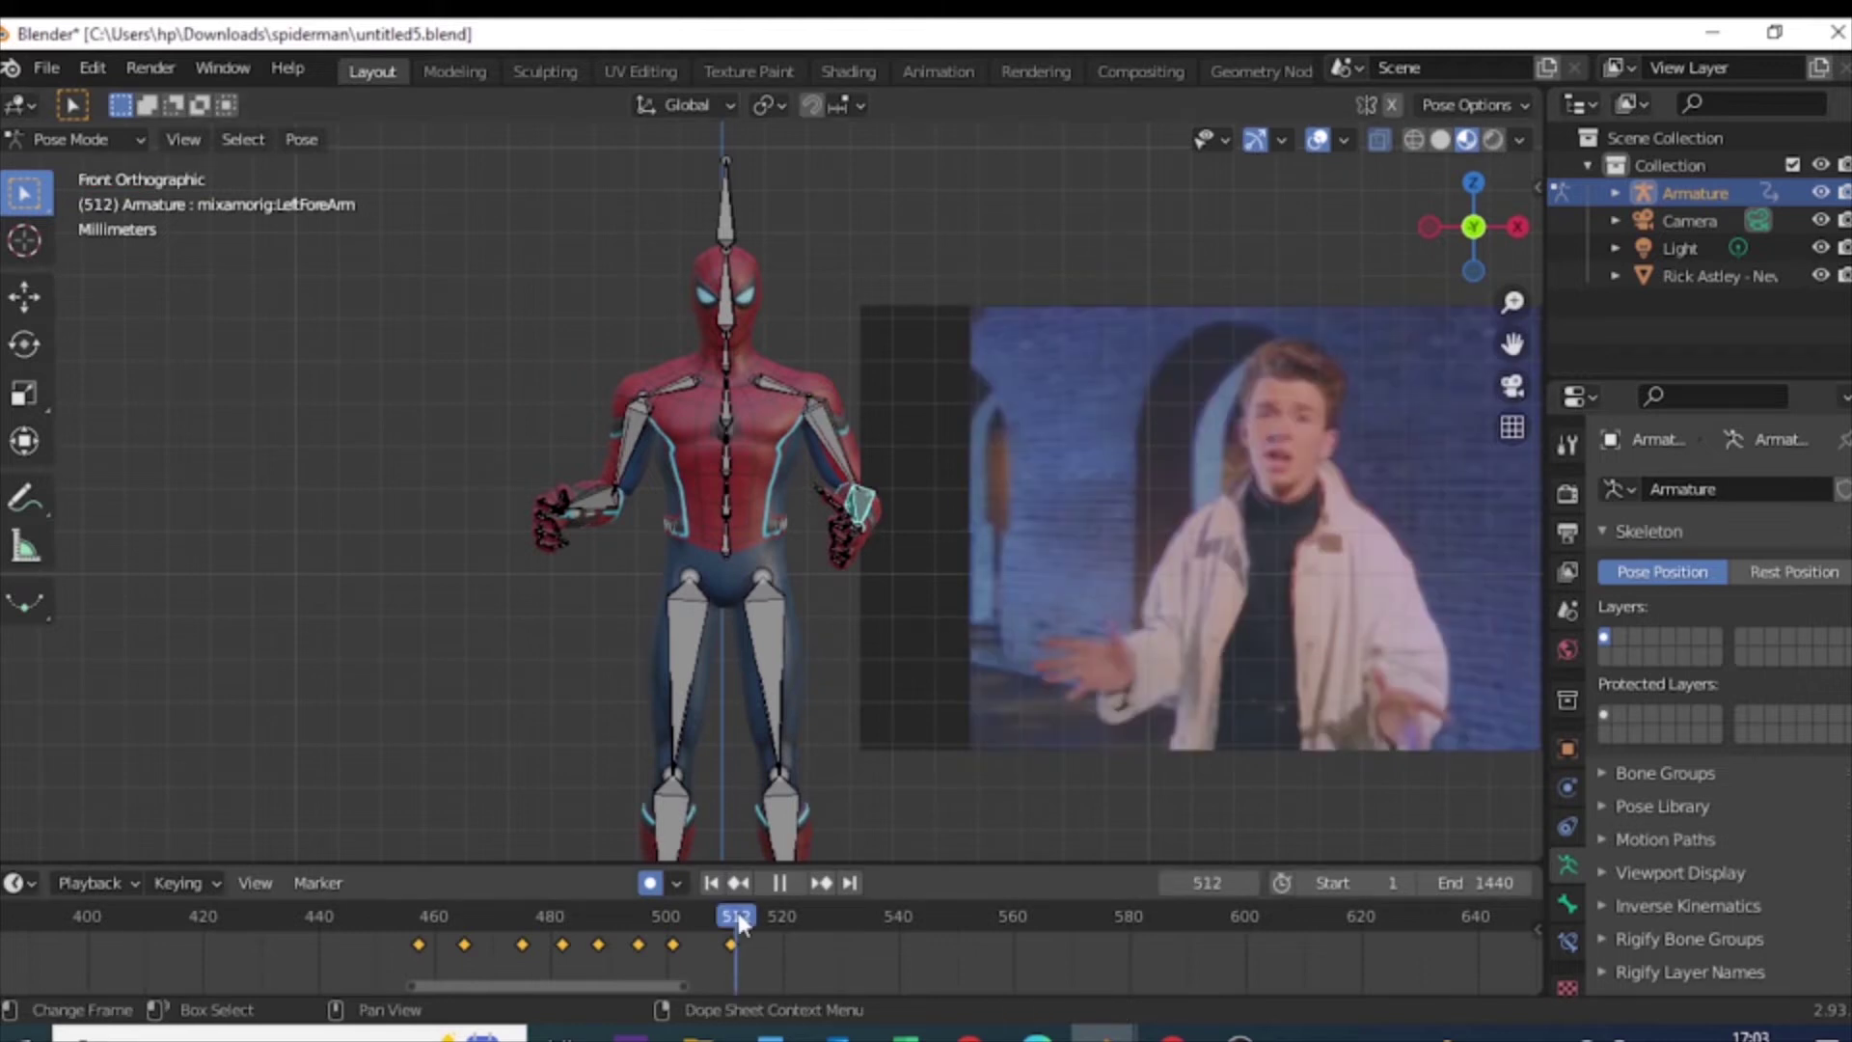
key(ctrl+s)
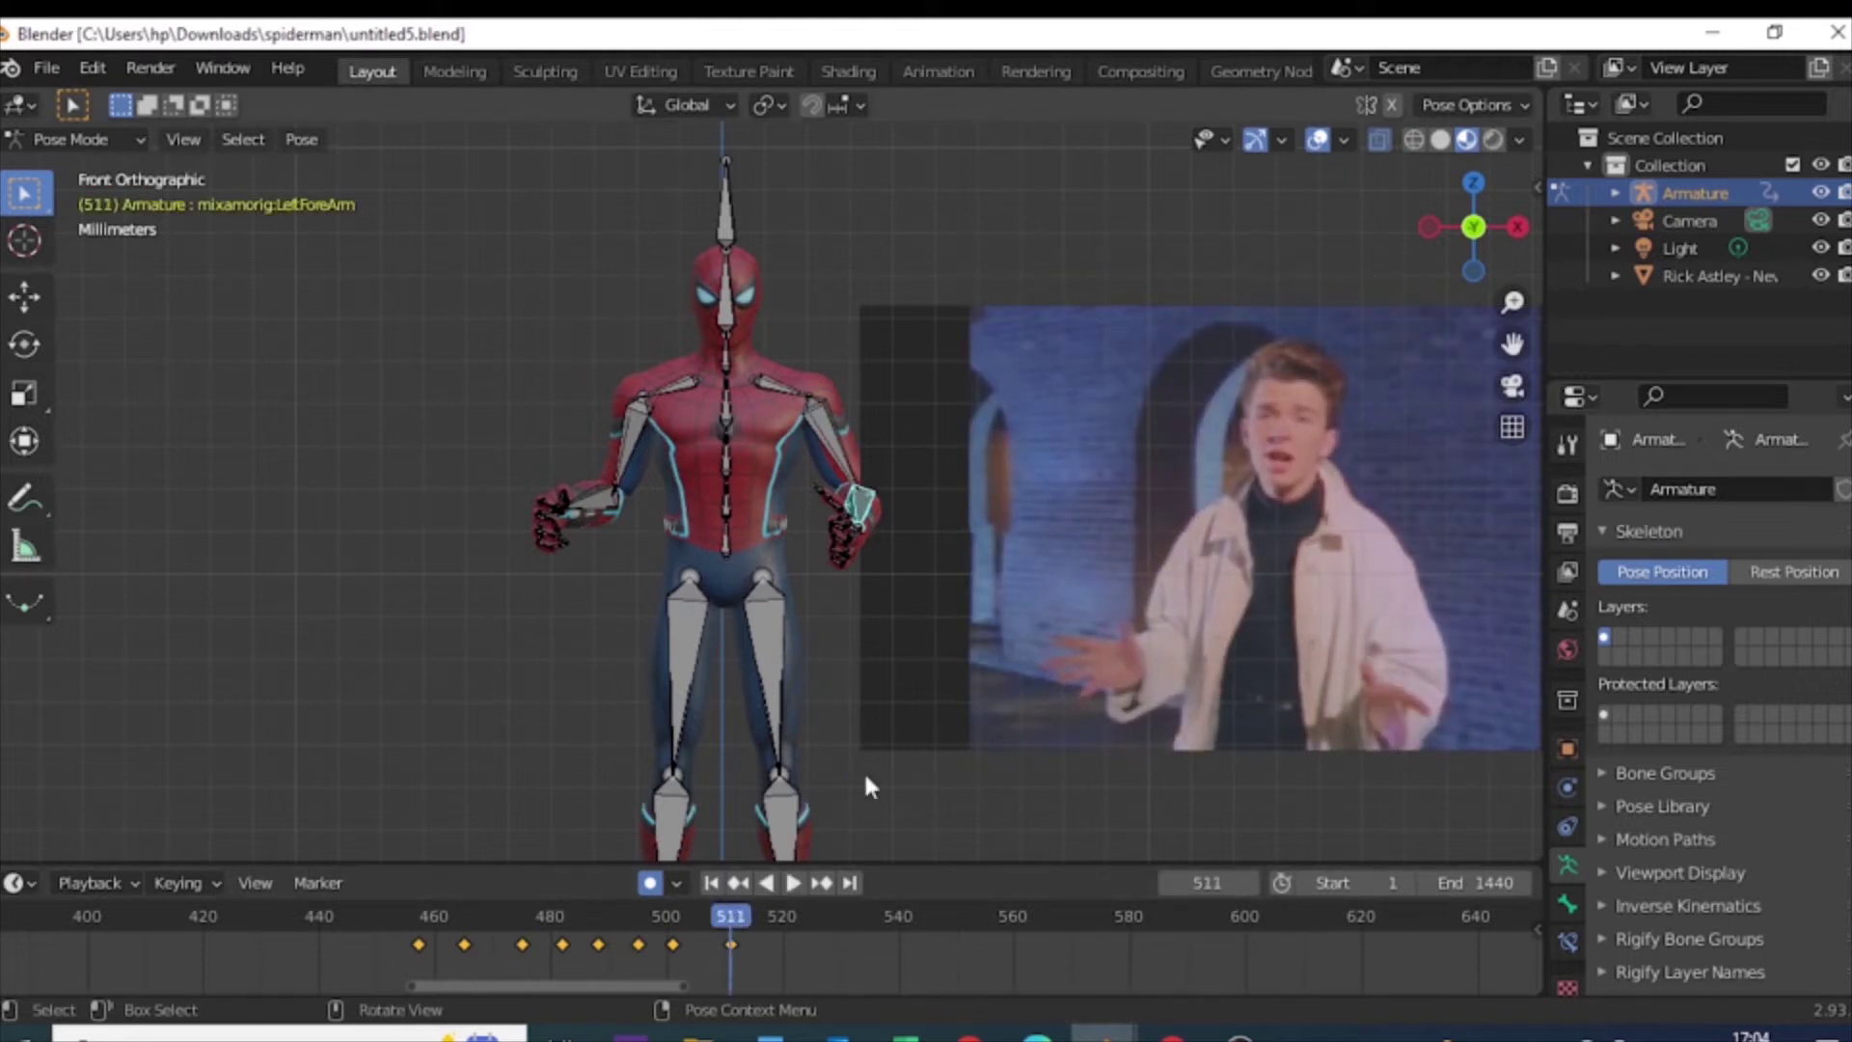
Step: Select all bones and key the whole pose at frame 511, then move to frame 523
drag(737, 923, 1066, 921)
click(731, 919)
key(a)
key(i)
click(836, 648)
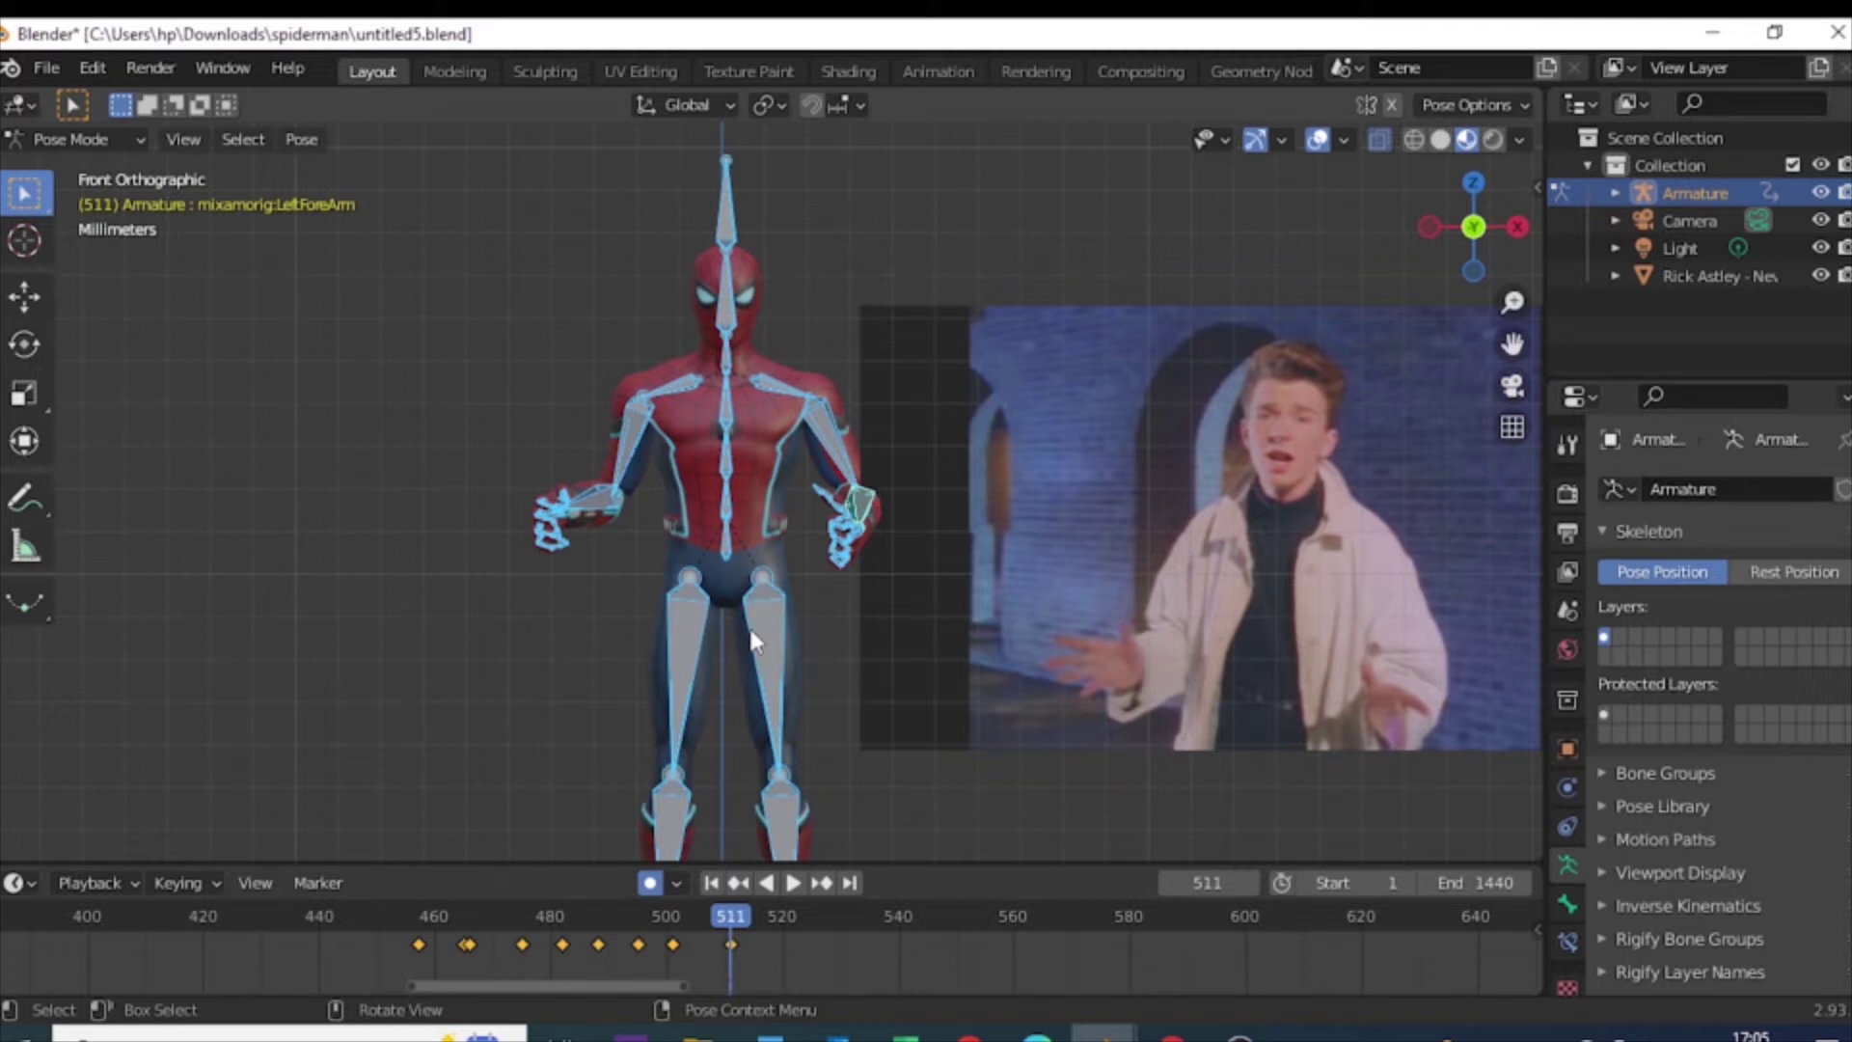
drag(726, 917, 801, 920)
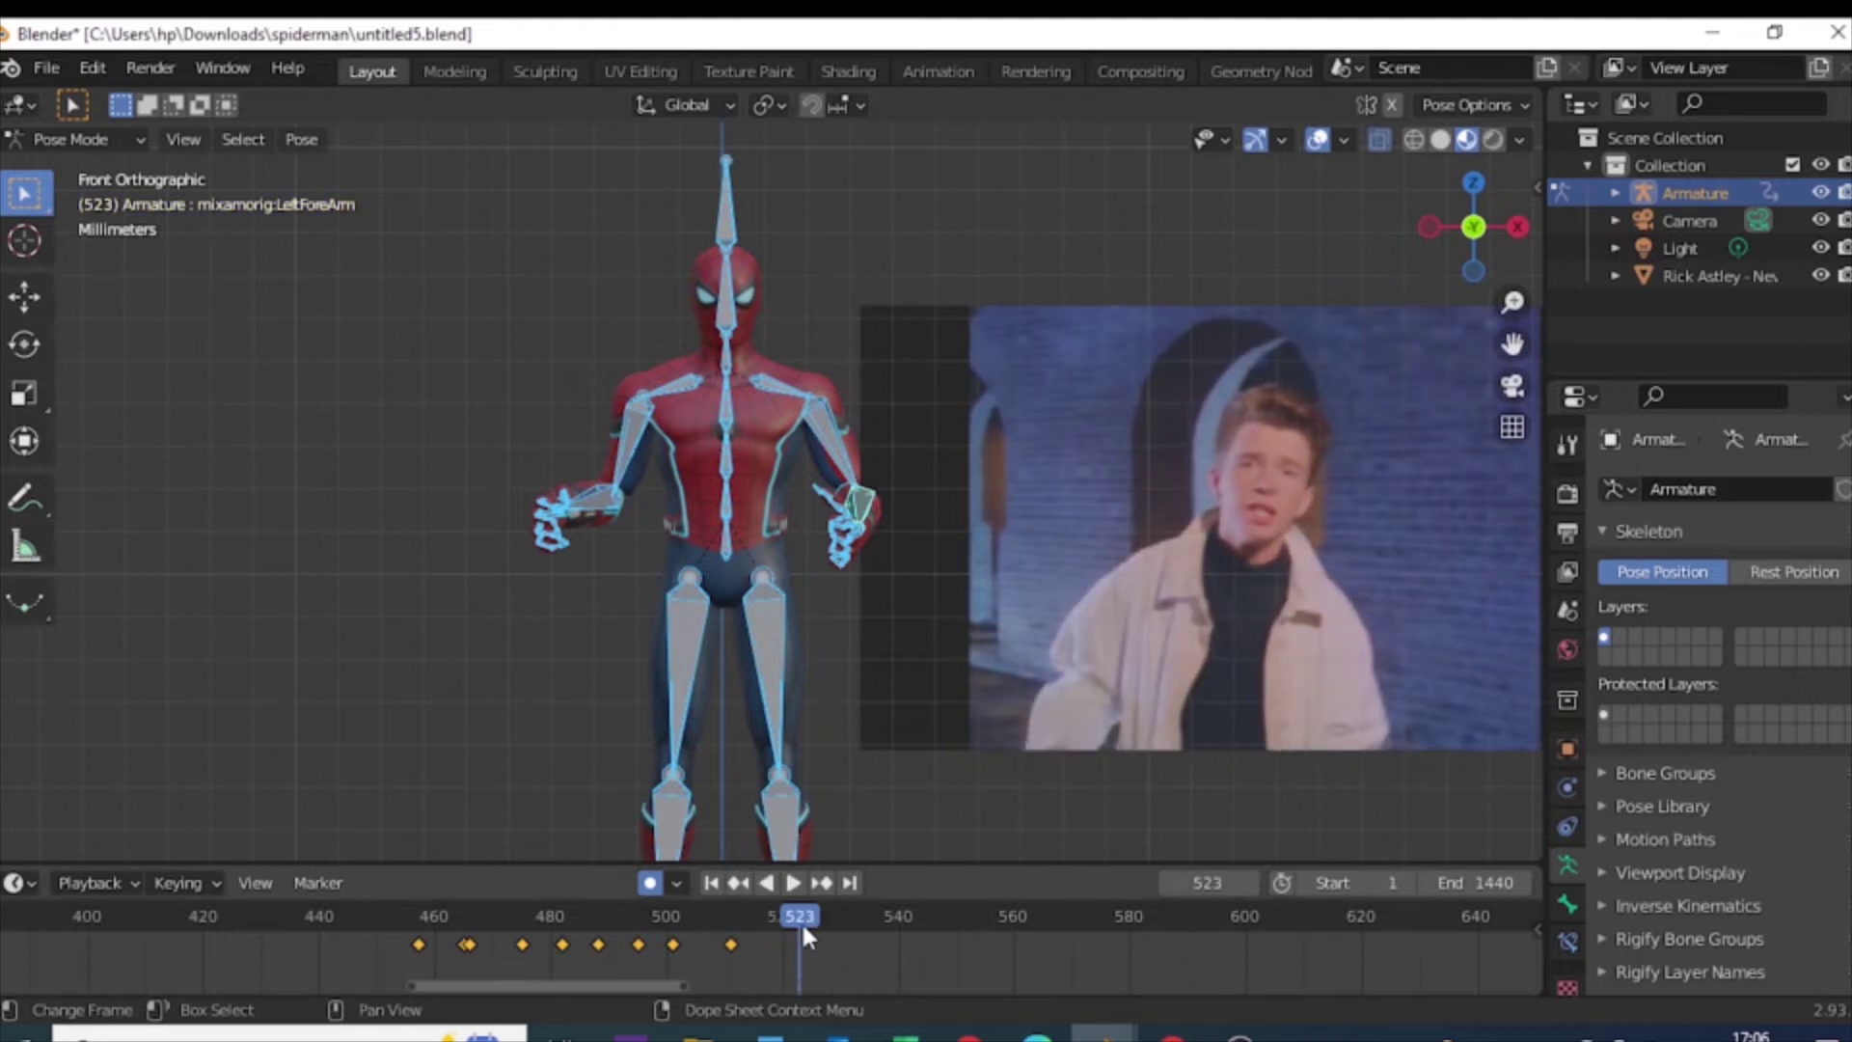
Step: Turn the Hips bone and freely rotate the Spine to follow the video
click(720, 550)
key(g)
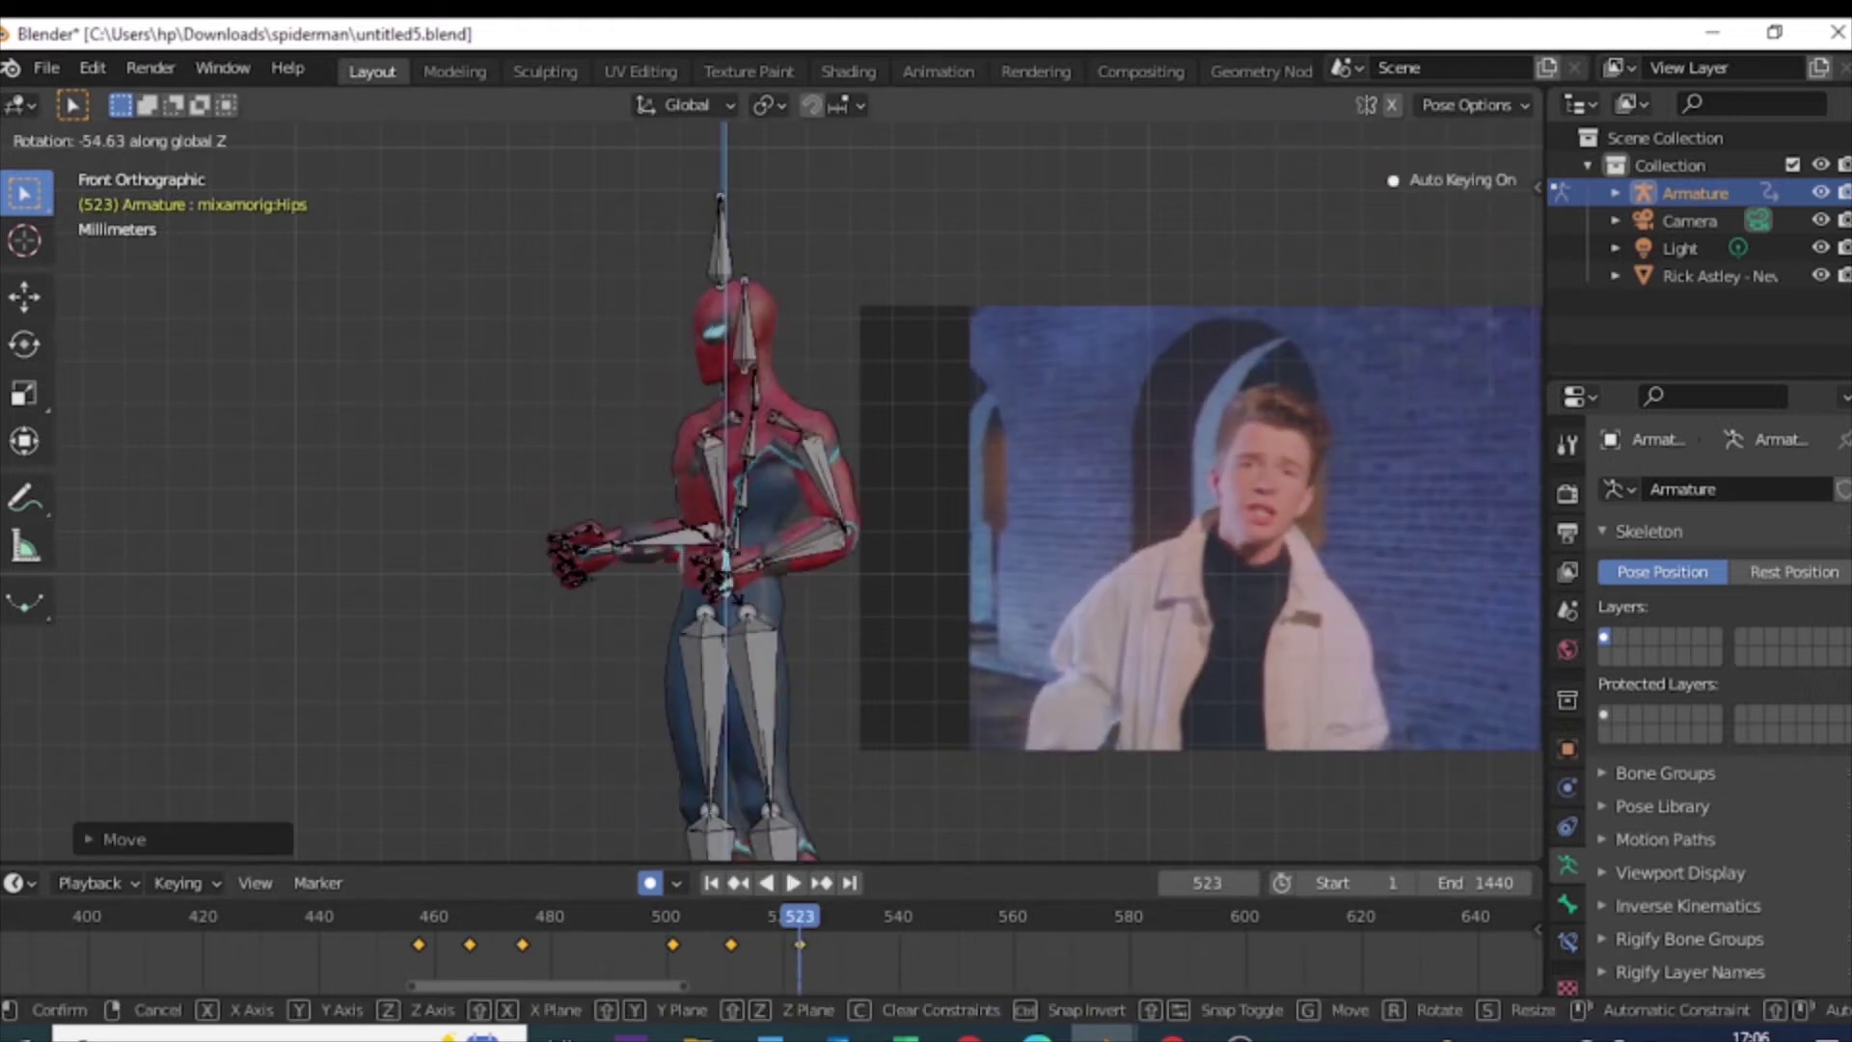
click(743, 541)
click(733, 535)
key(r)
key(r)
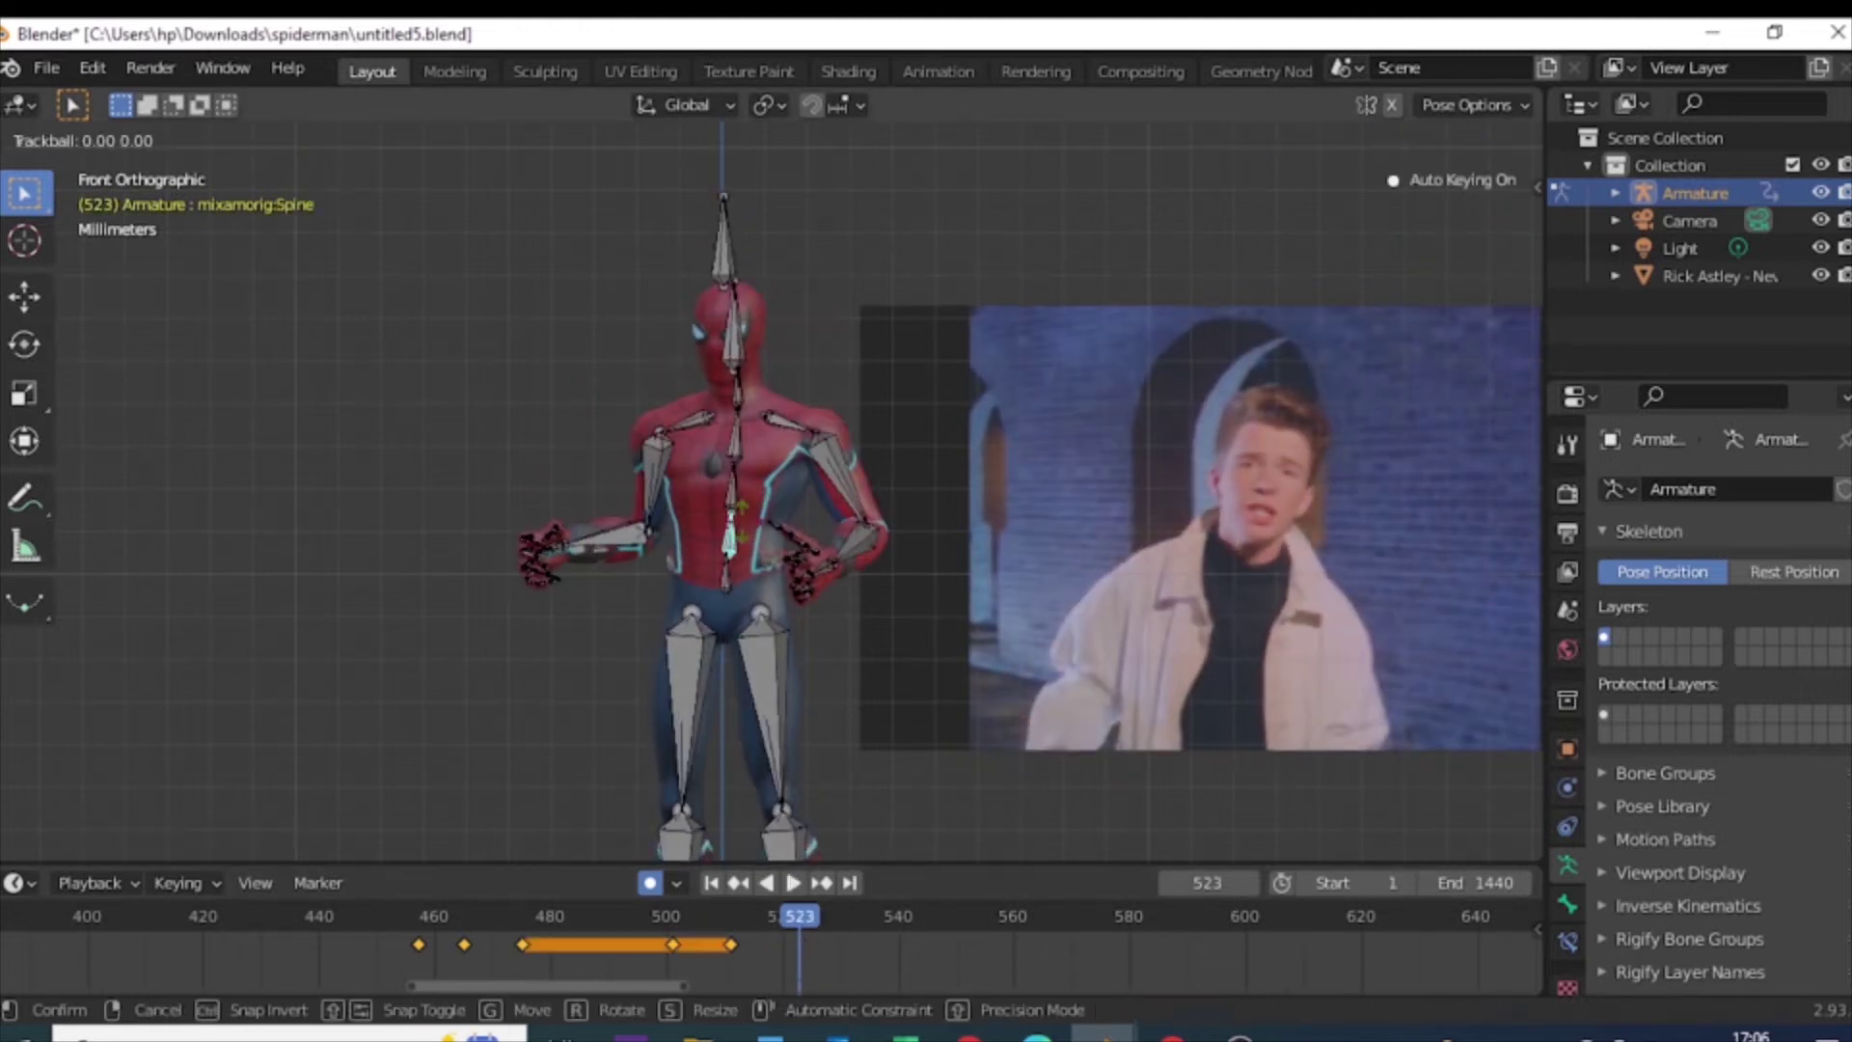
click(616, 534)
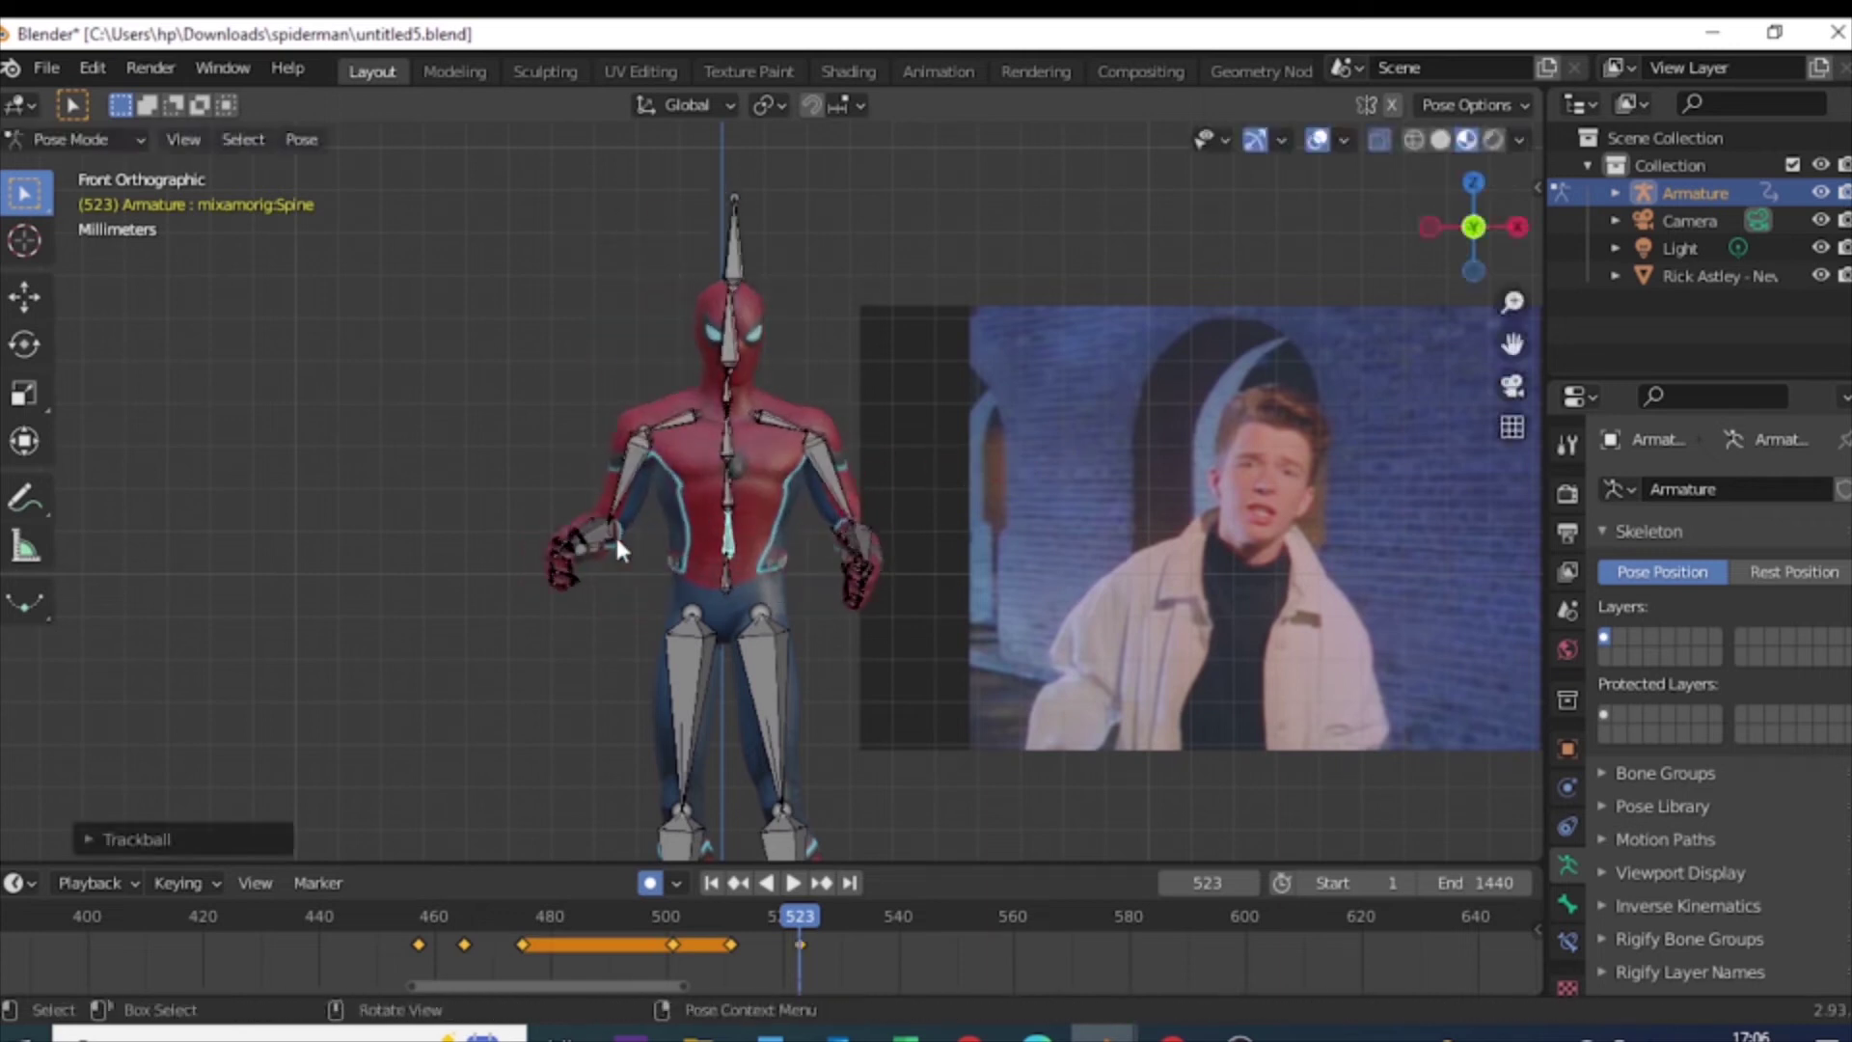
key(r)
key(r)
Step: Select LeftForeArm and key the pose at frame 523, then check the video at frame 566
click(849, 555)
key(i)
mouse_move(801, 948)
mouse_down()
mouse_move(866, 923)
mouse_move(1134, 924)
mouse_up()
key(Down)
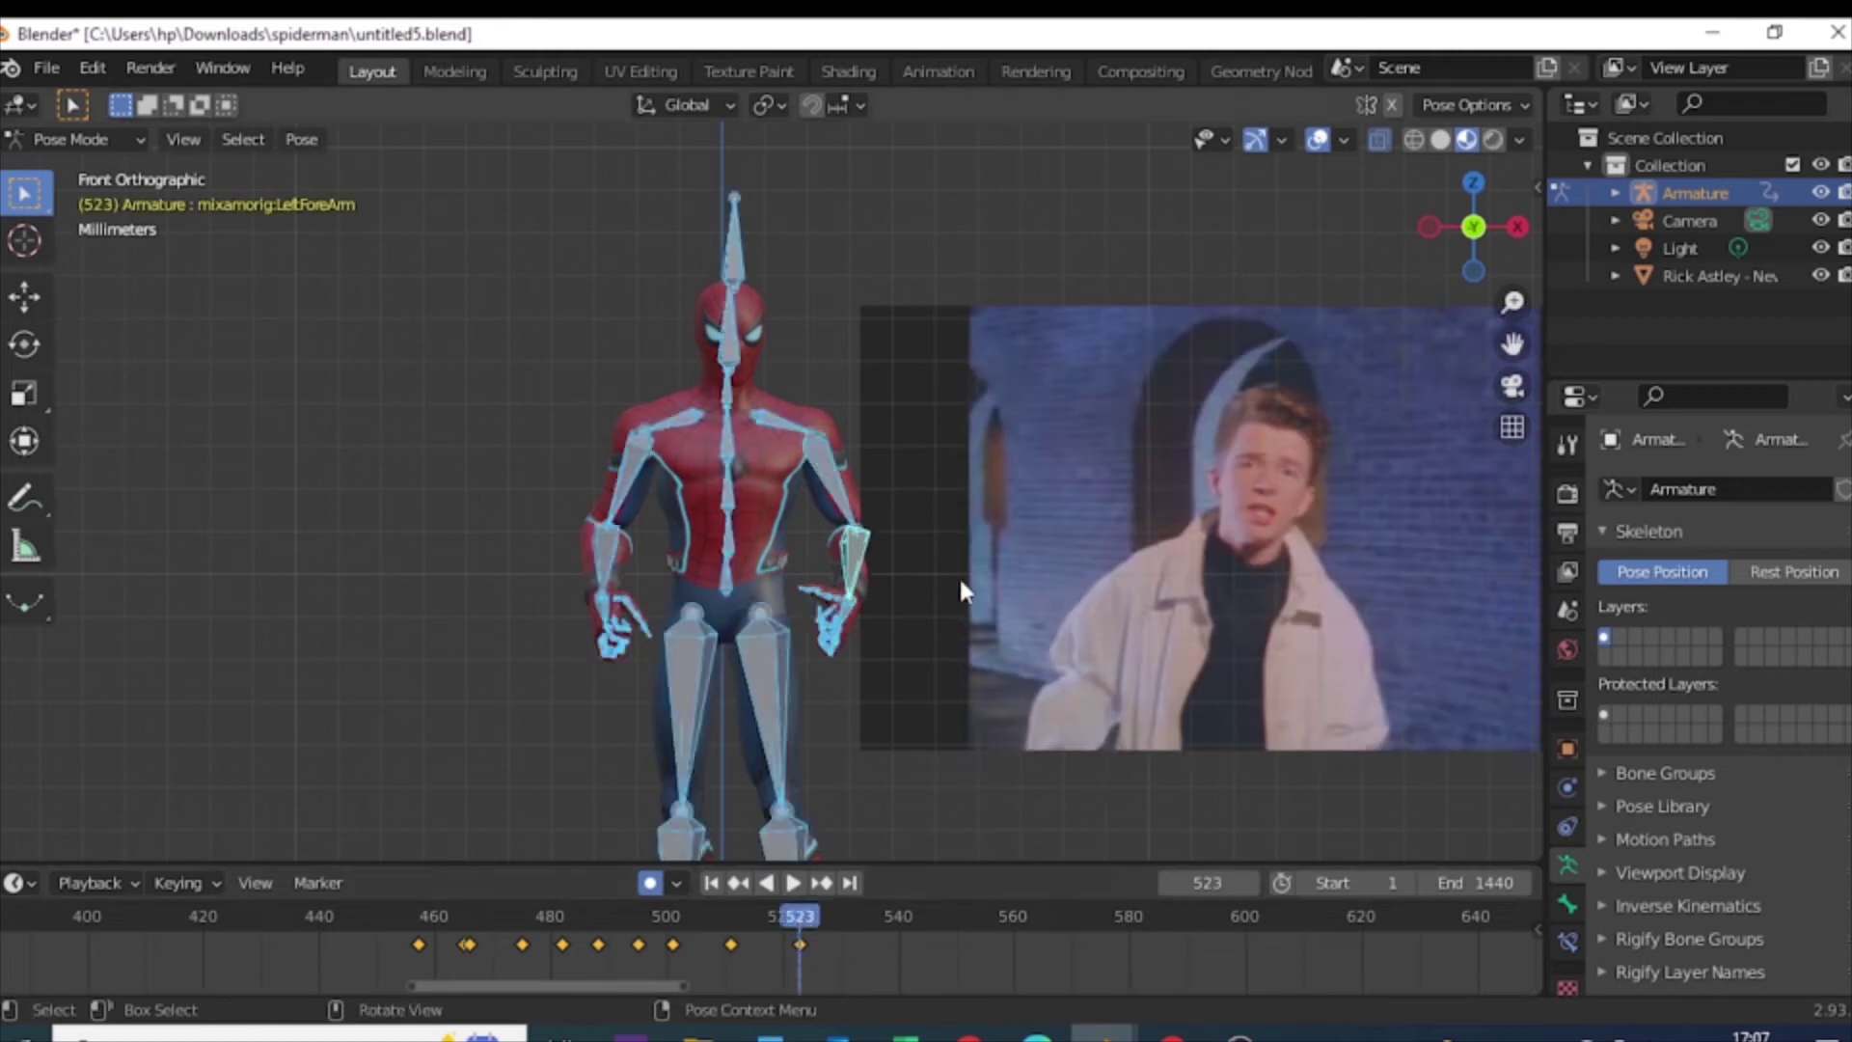
click(1050, 918)
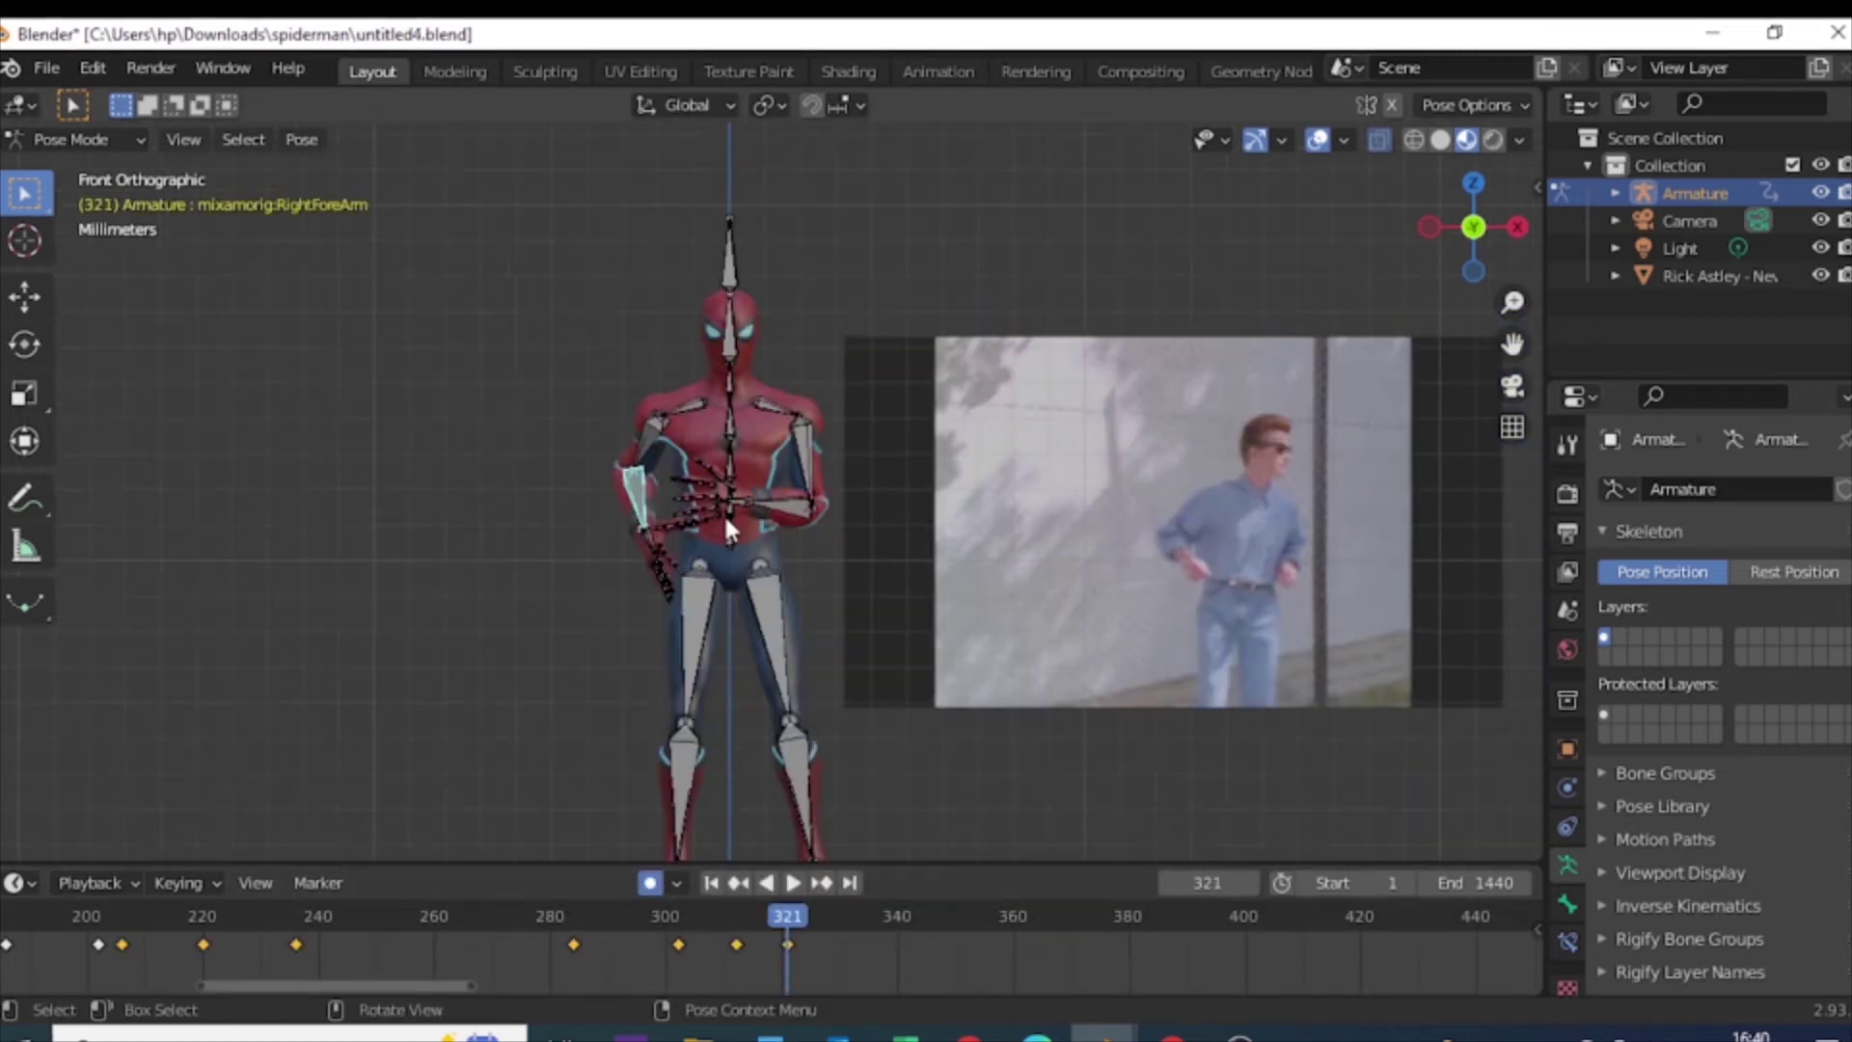
Step: Rotate the Spine freely and key its pose at frame 321
click(728, 504)
key(r)
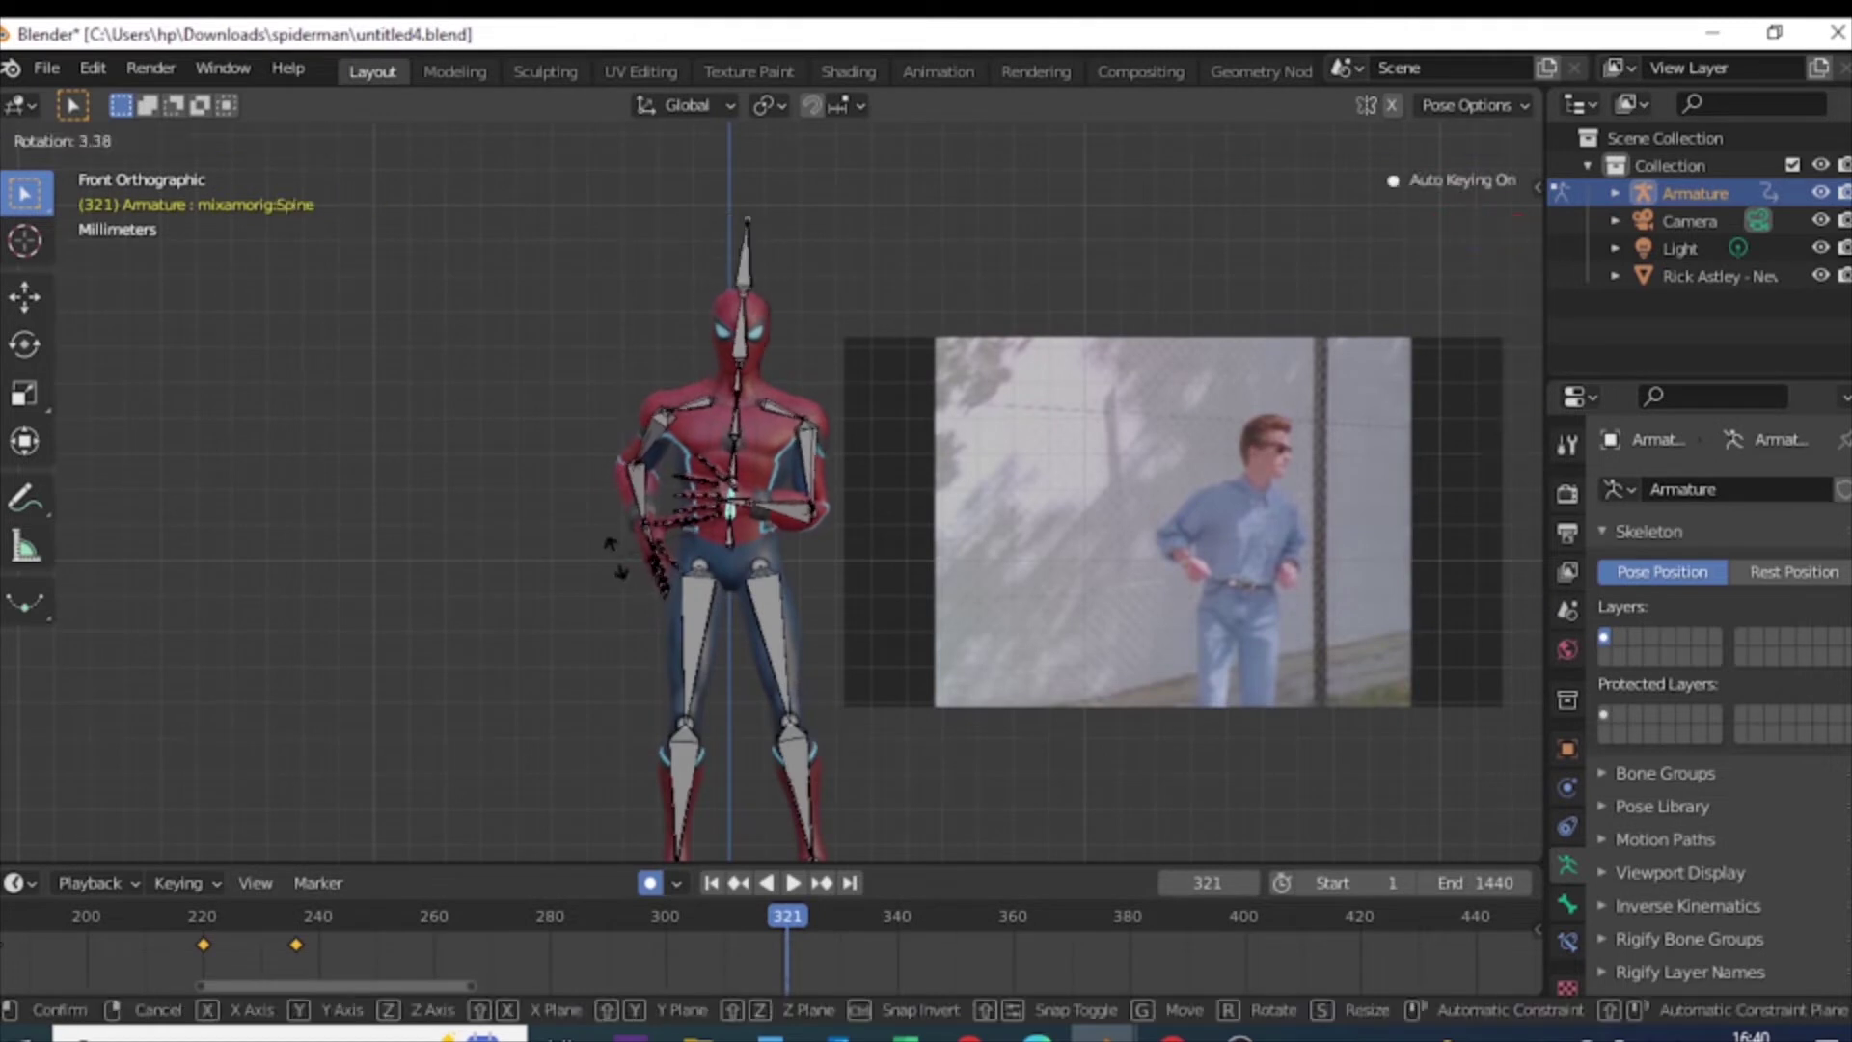
key(r)
click(596, 548)
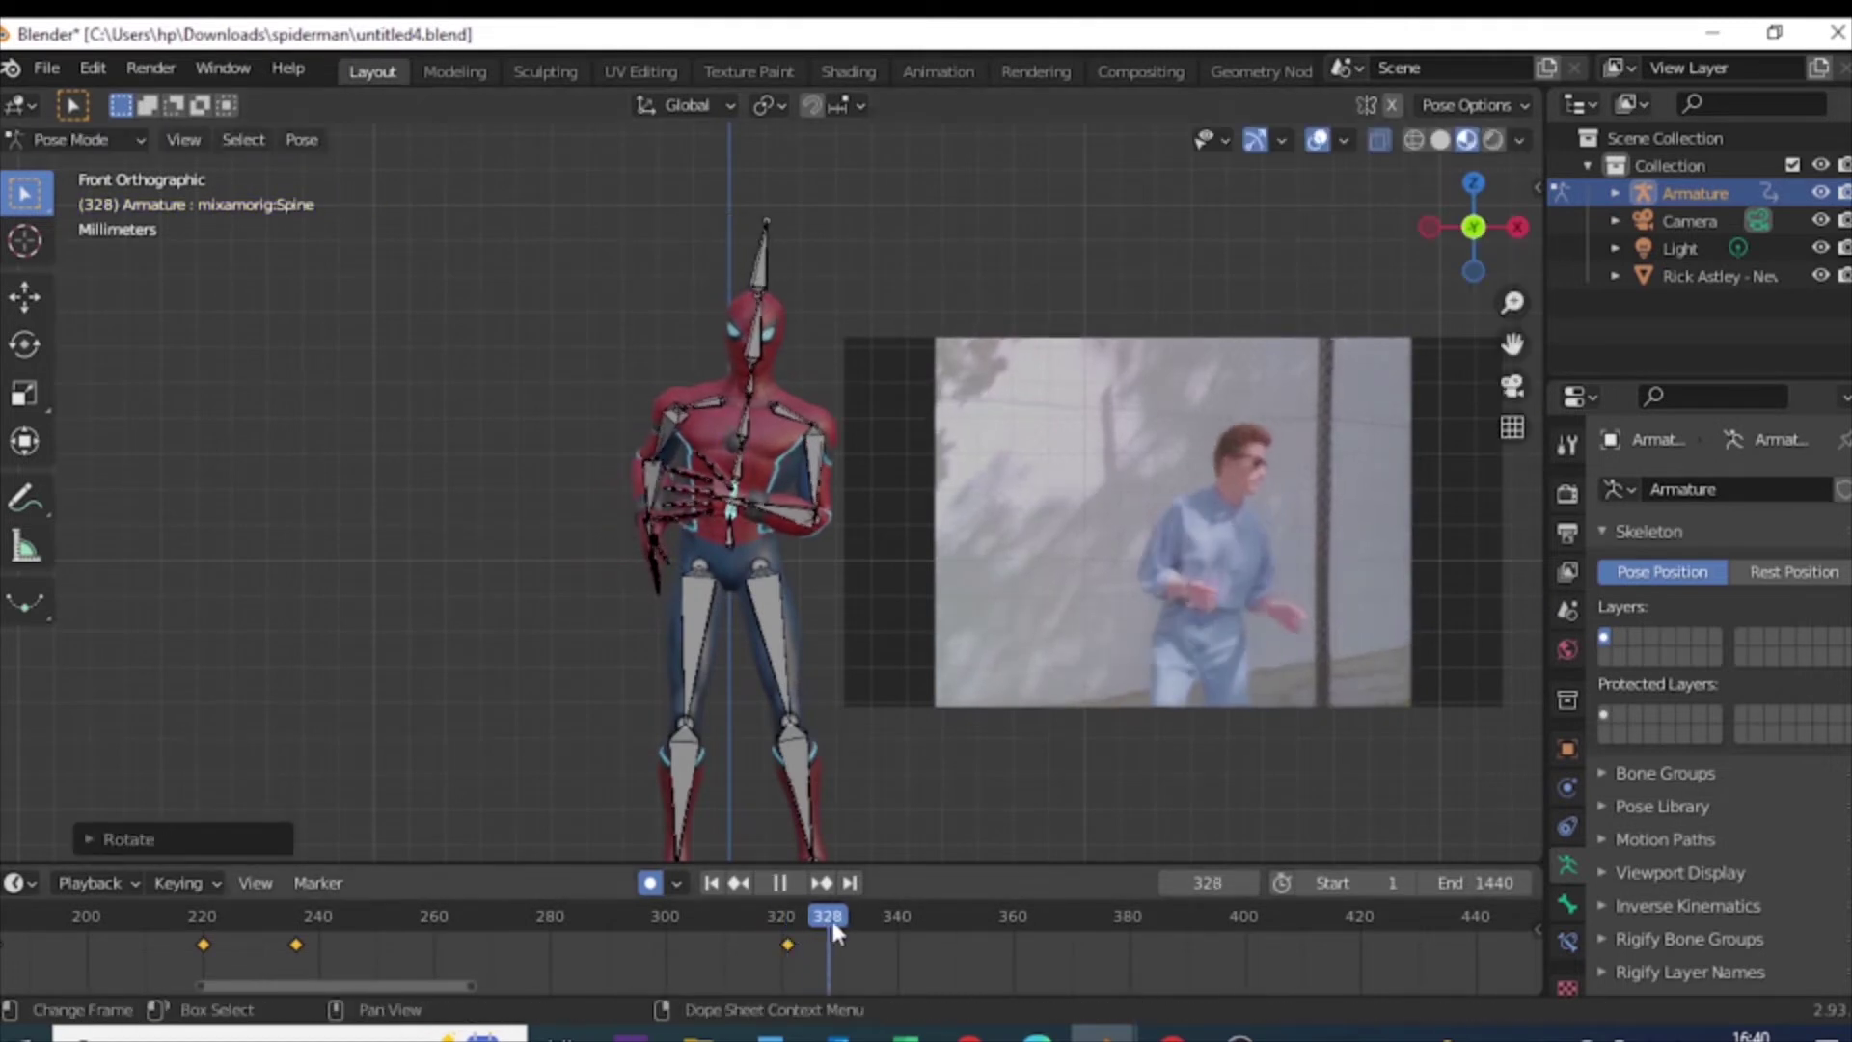
Step: At frame 336, set the hips rotation and pose the left forearm, checking from several view angles
drag(826, 917, 874, 922)
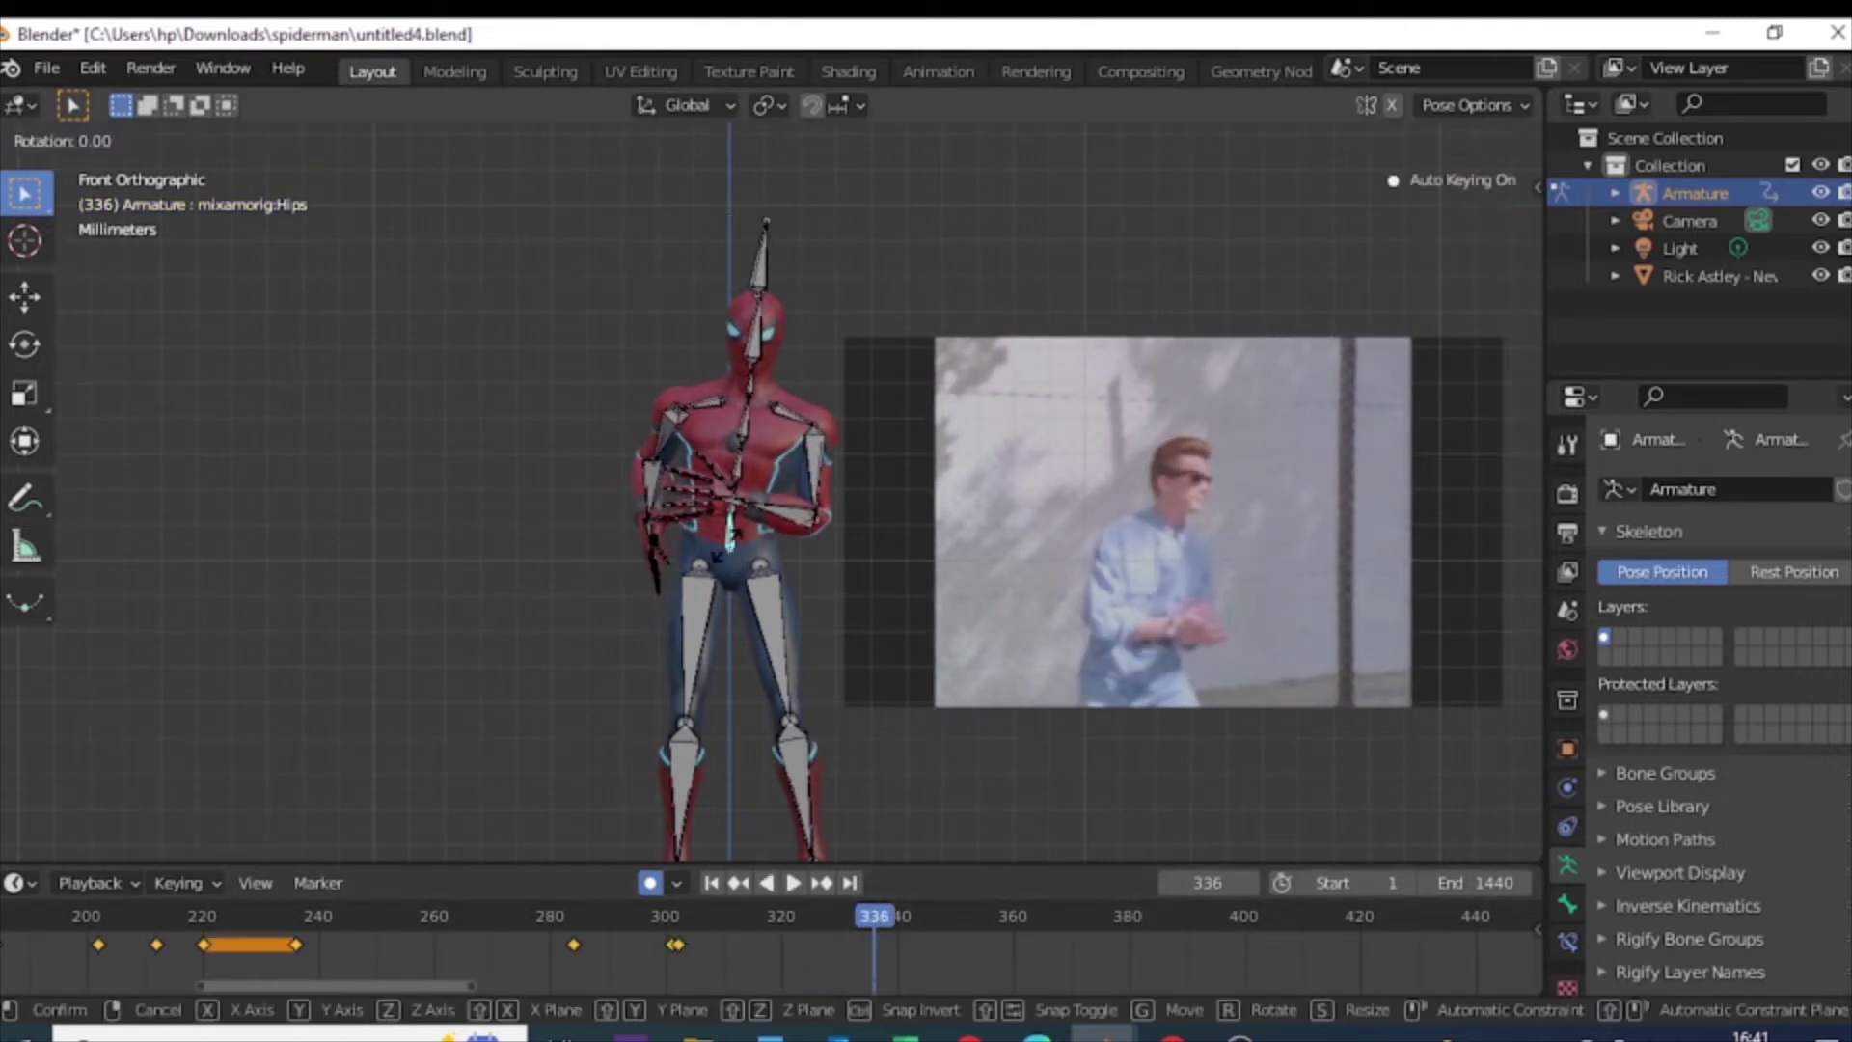
click(805, 492)
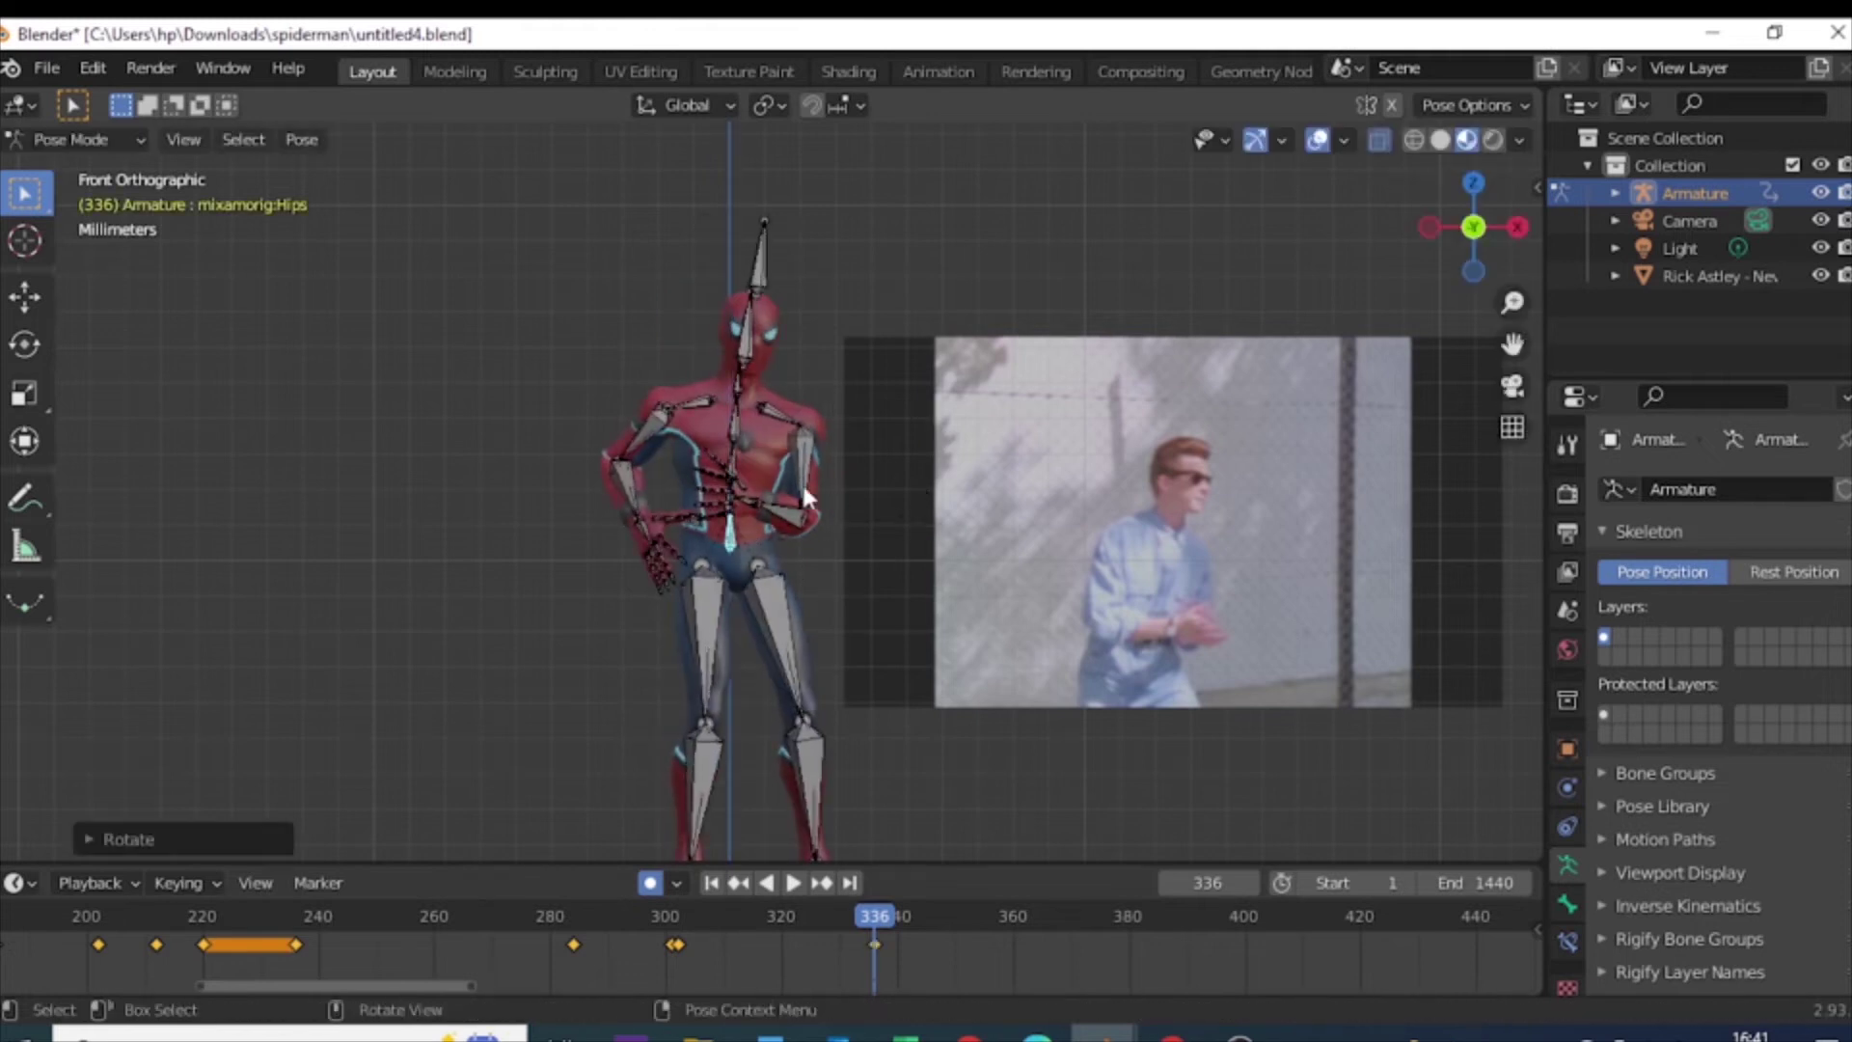
middle_drag(801, 483, 849, 501)
click(871, 519)
key(r)
key(r)
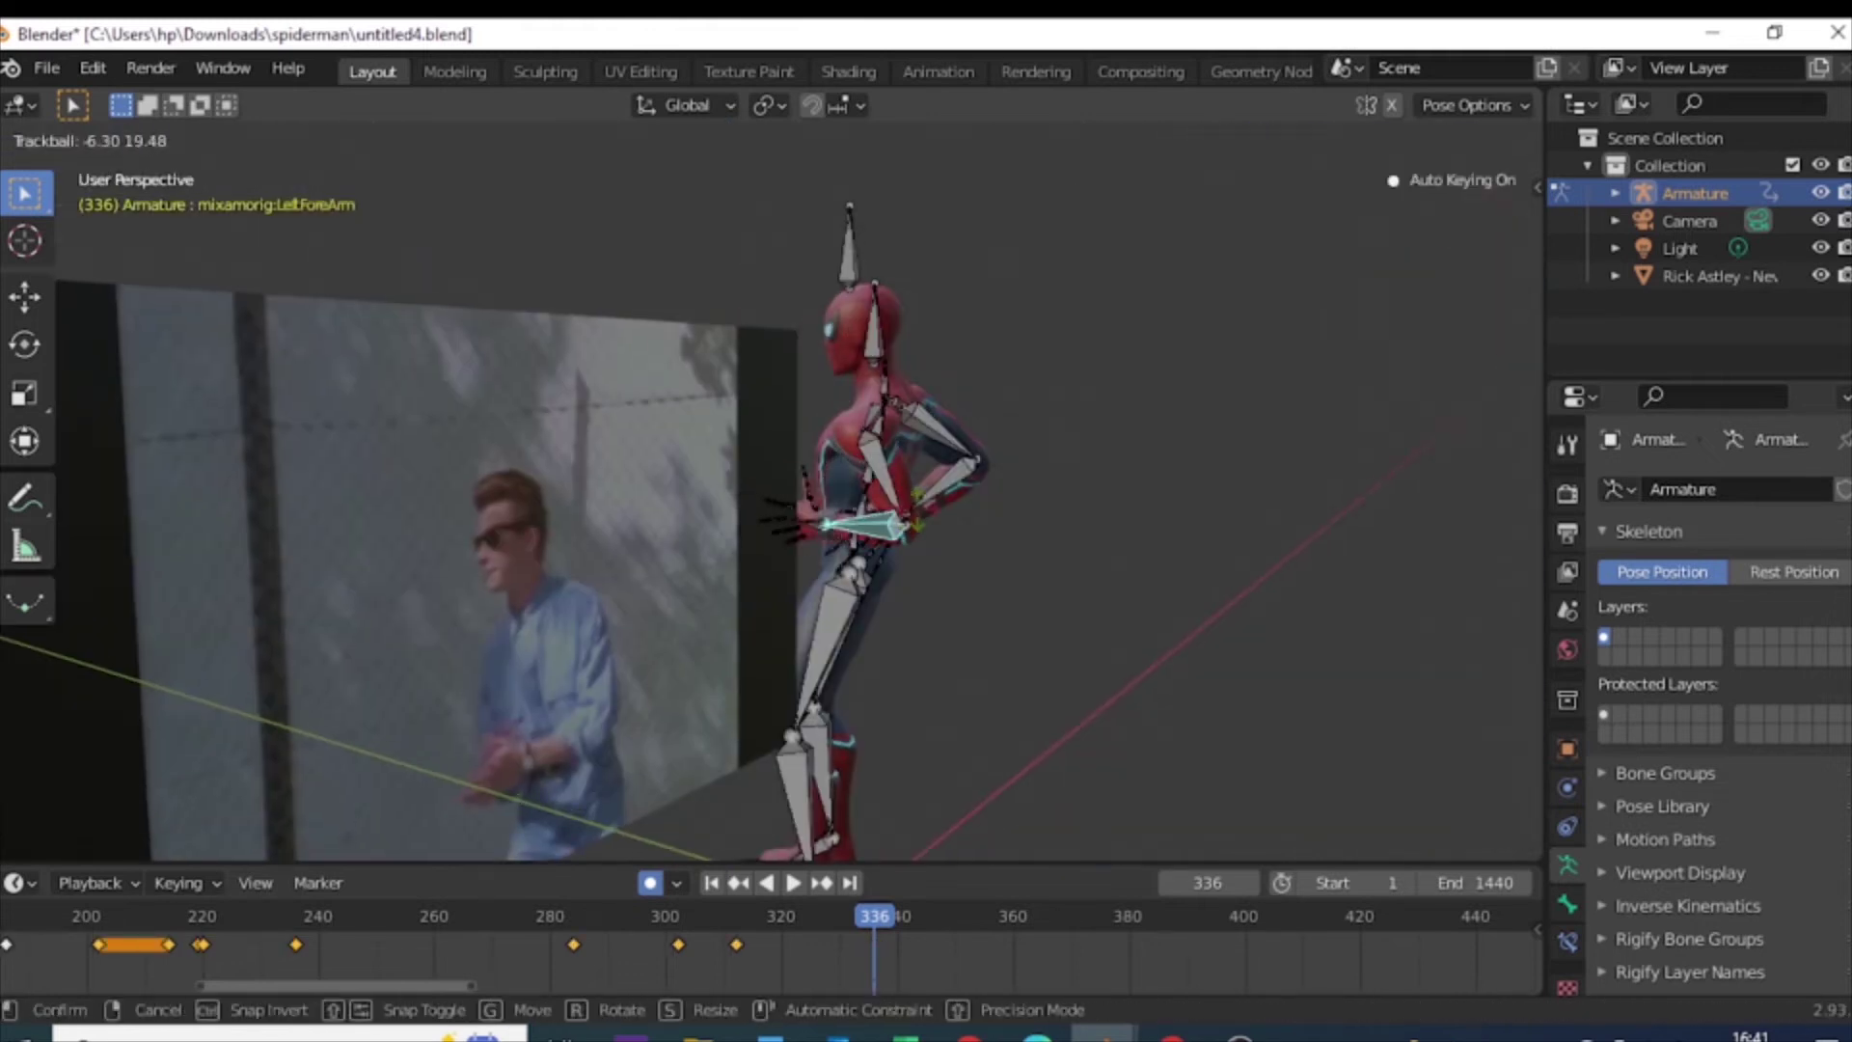
click(623, 469)
key(KP_1)
middle_drag(659, 431, 1088, 517)
Step: Rotate the right arm, undoing one attempt, and key the right forearm pose
key(r)
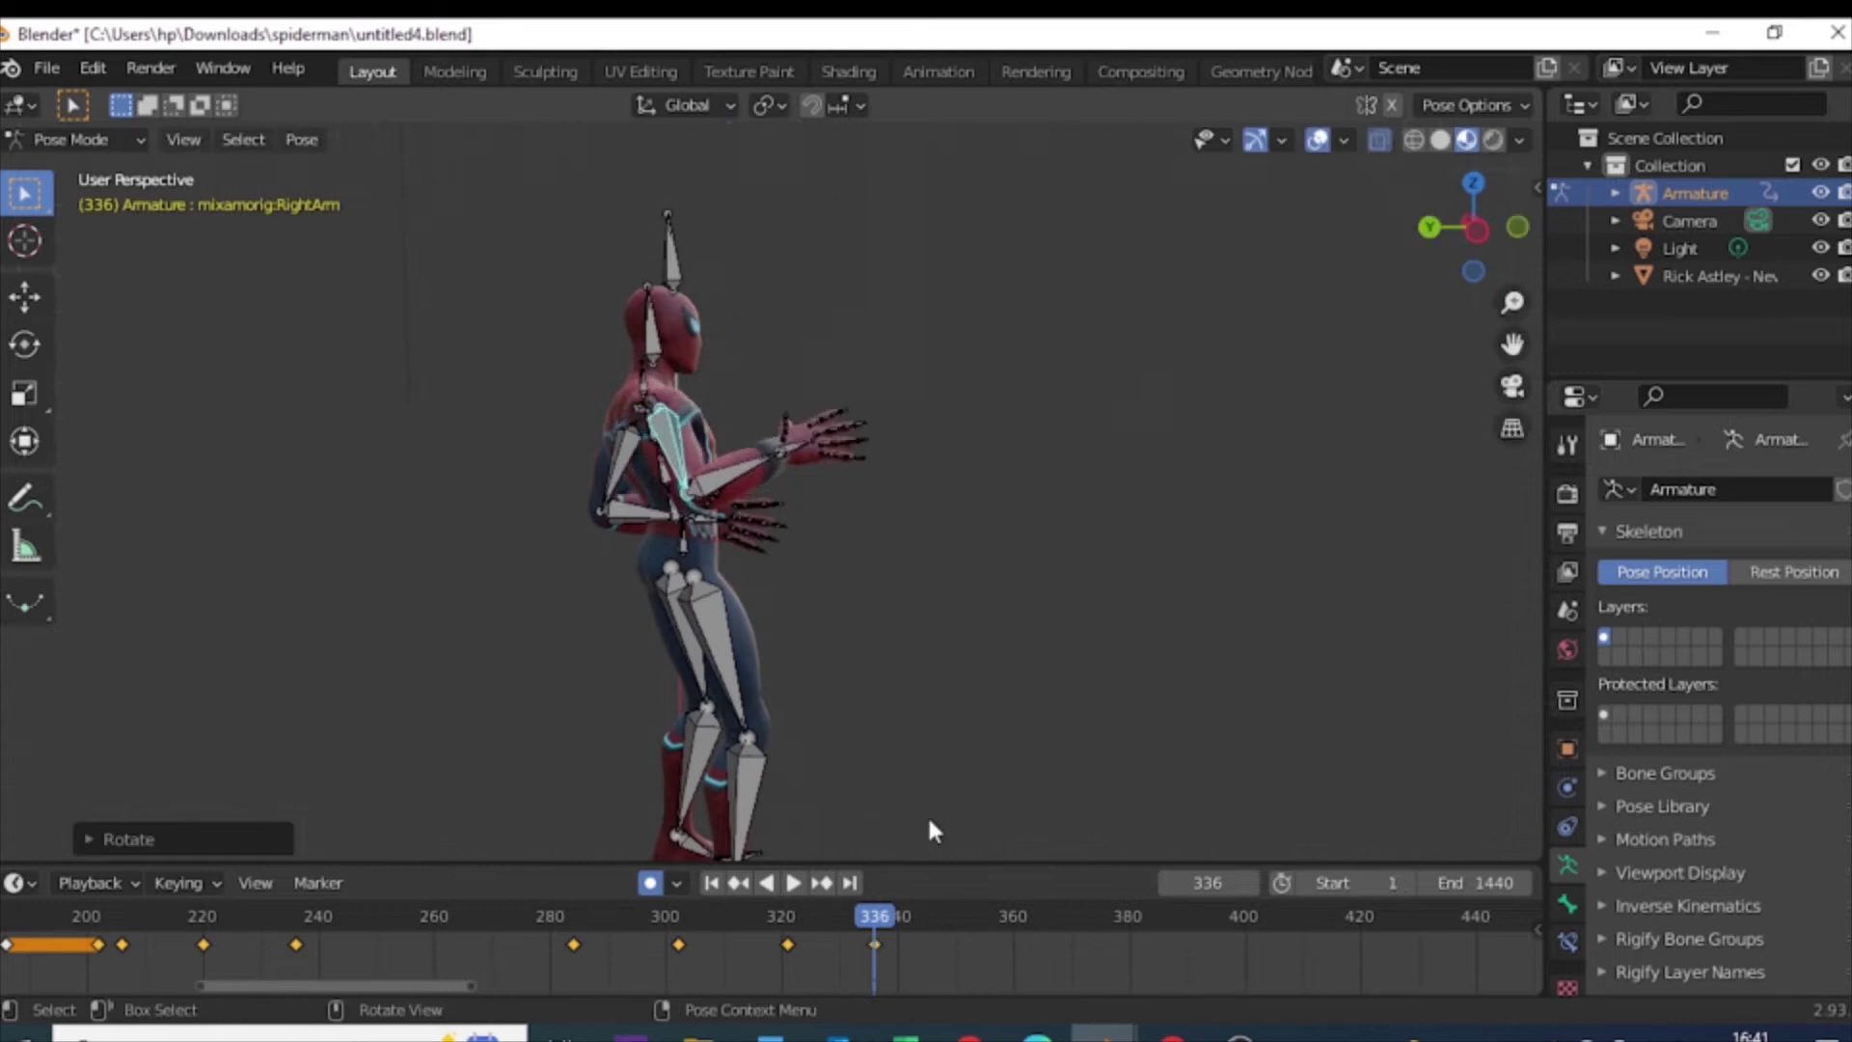
click(917, 810)
key(KP_1)
key(r)
right_click(878, 479)
key(ctrl+z)
click(853, 453)
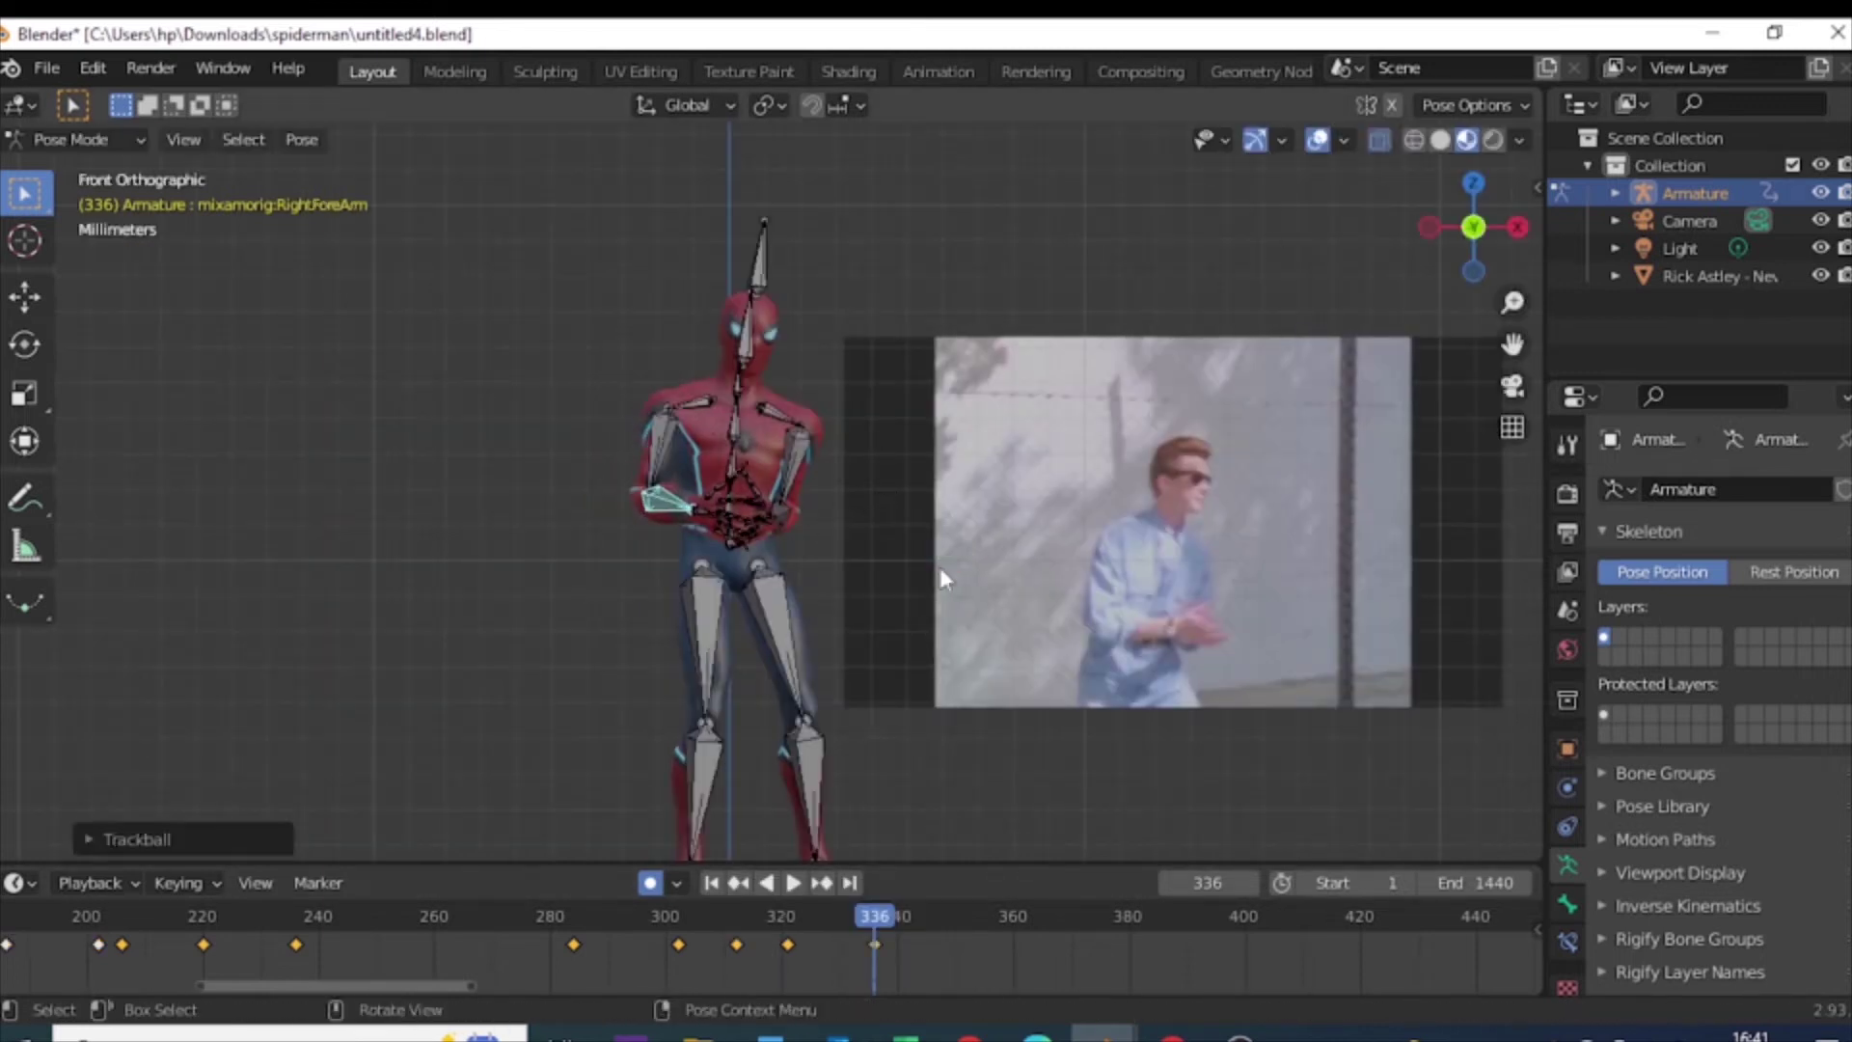
scroll(845, 460, up, 4)
scroll(845, 459, down, 3)
Step: At frame 346, enable X-ray with Alt+Z, then reset and rotate the Spine
click(934, 917)
key(space)
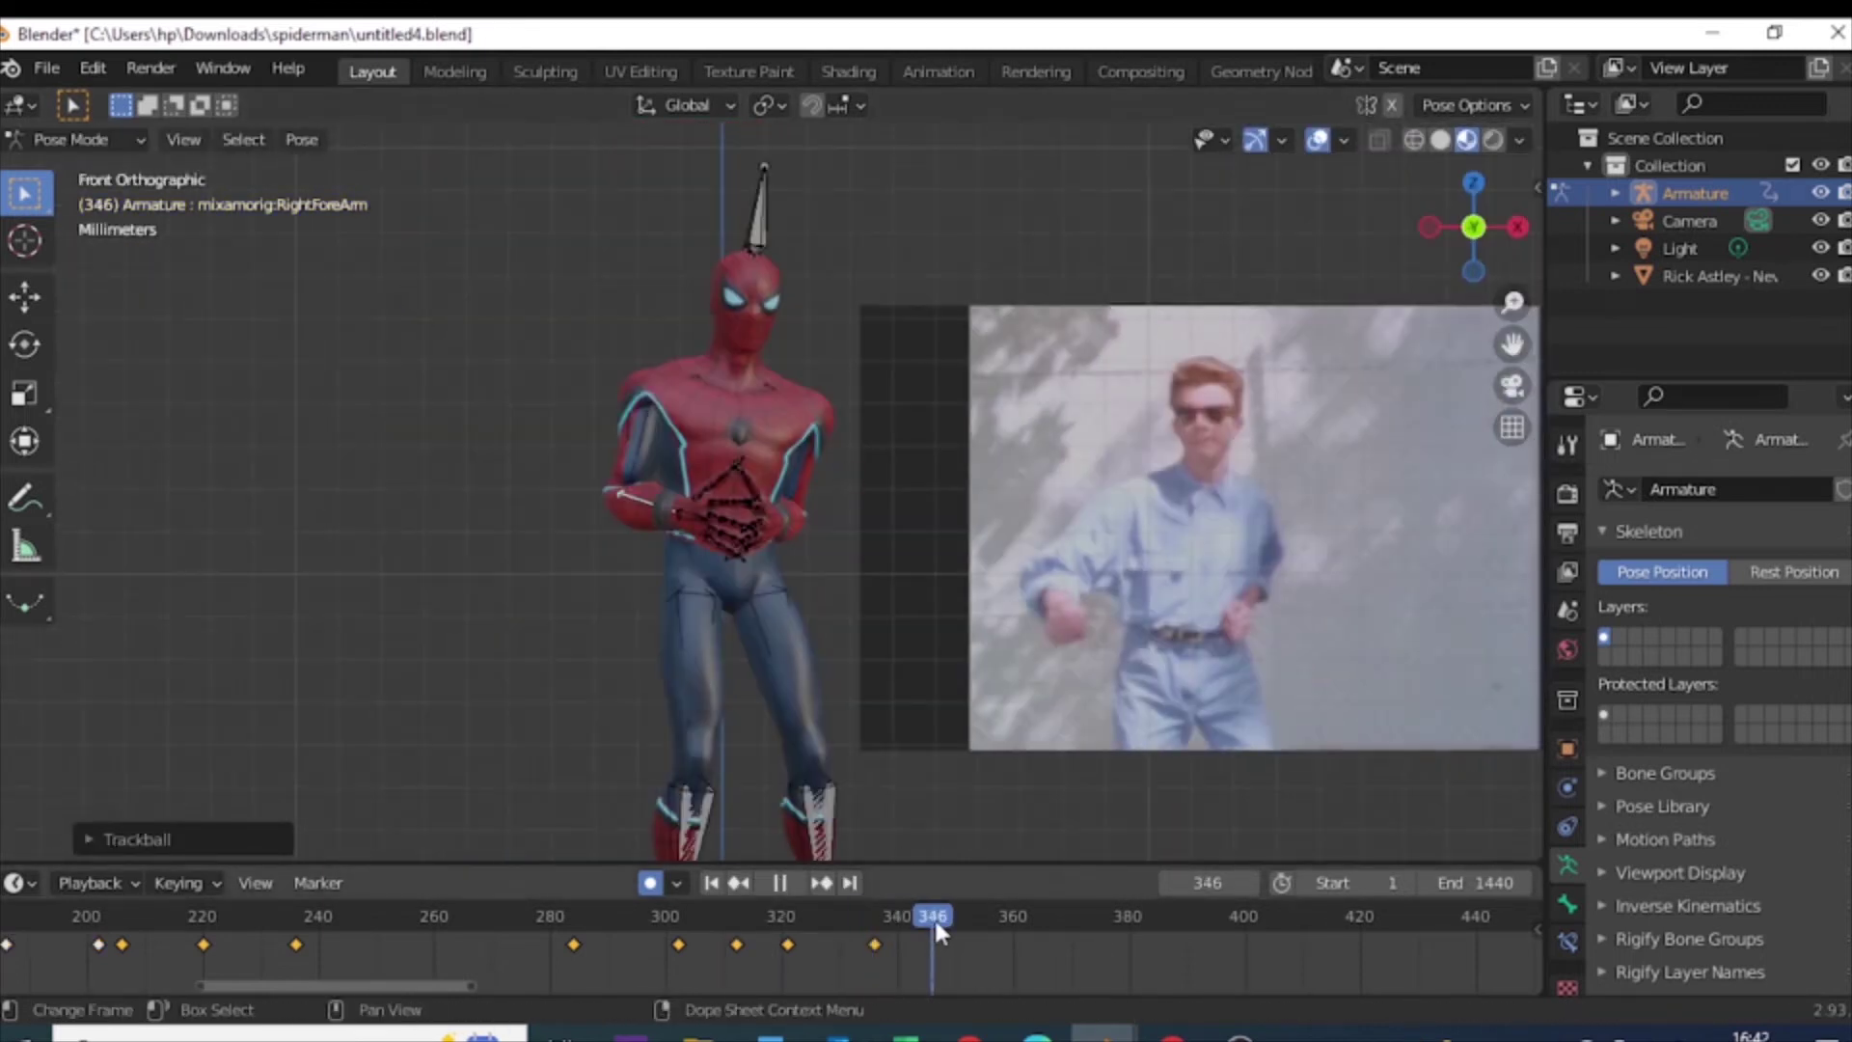
key(Escape)
key(alt+z)
click(724, 507)
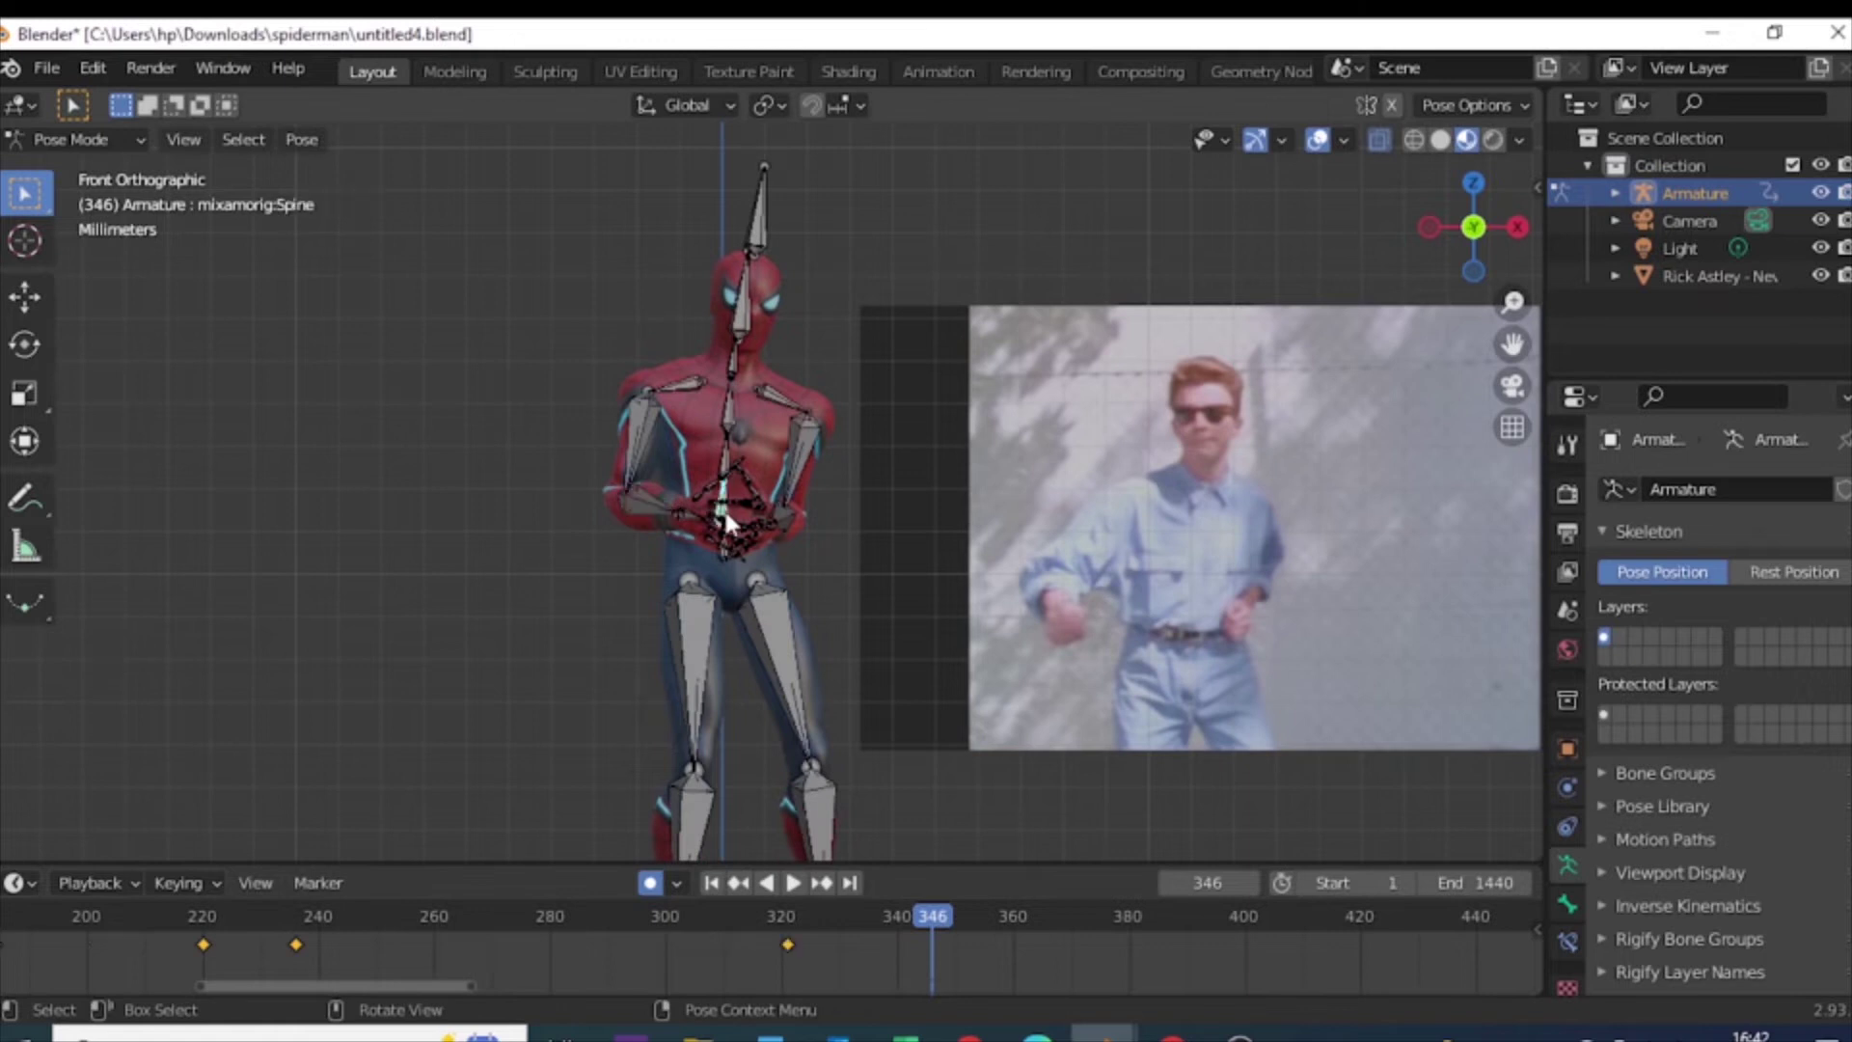
key(ctrl+z)
key(r)
click(874, 639)
Step: Key a further Spine rotation and a freely rotated RightForeArm pose at frame 346
click(729, 569)
key(r)
click(854, 569)
key(r)
click(854, 569)
click(614, 497)
key(r)
key(Escape)
key(r)
key(r)
click(594, 512)
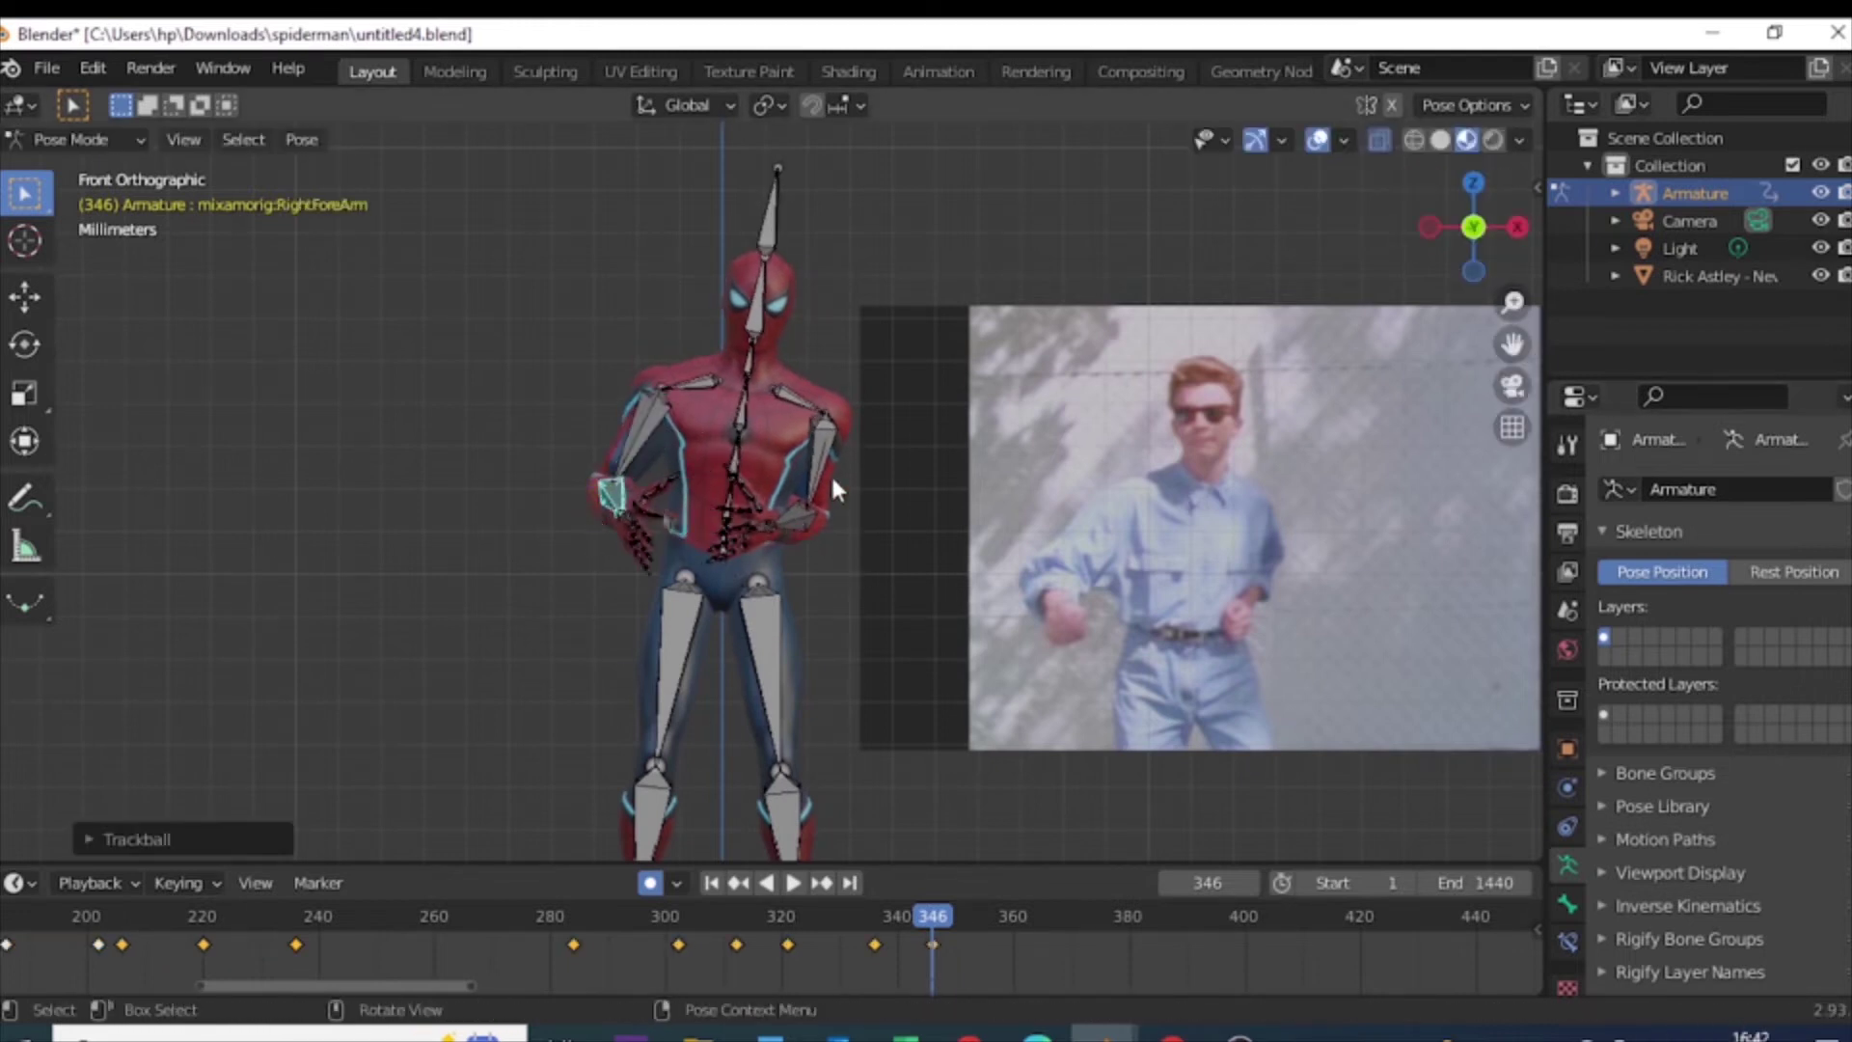
Step: Pose the LeftArm at frame 346, checking it in the right-side and front views
click(828, 473)
key(KP_3)
key(KP_1)
click(1379, 143)
key(KP_3)
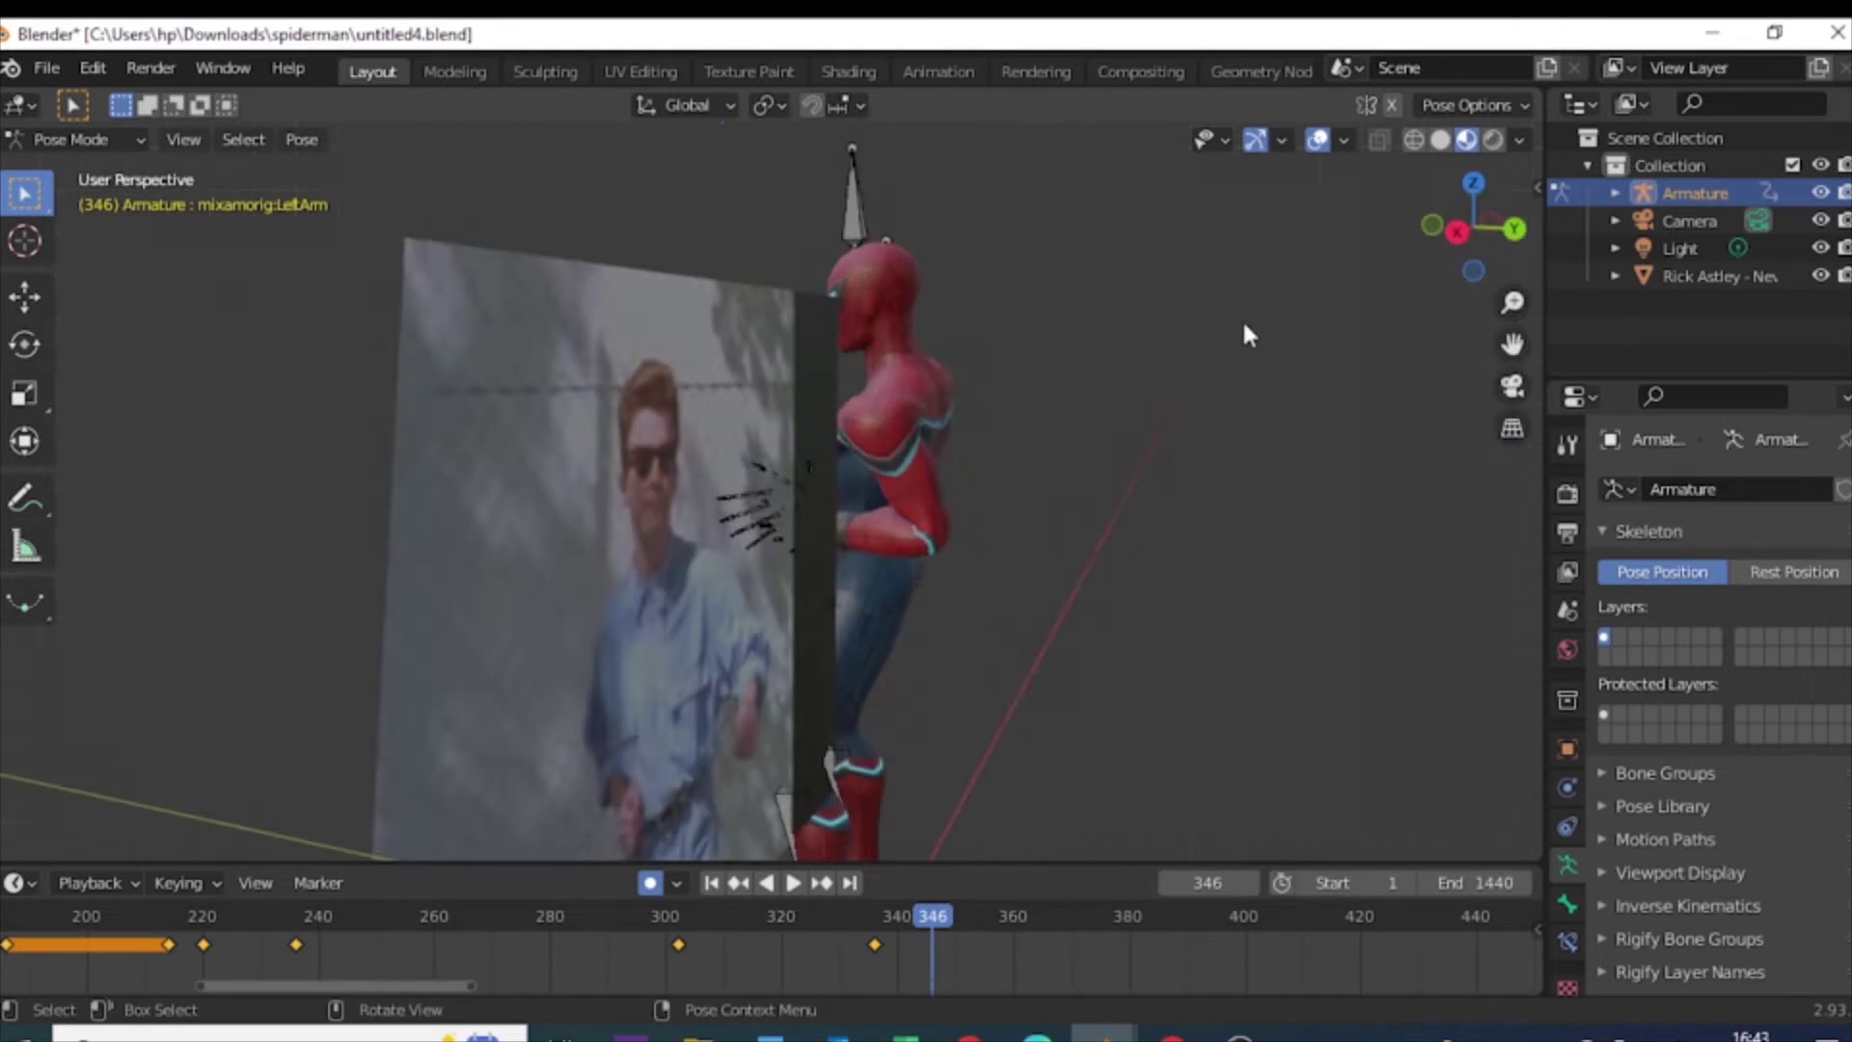
Step: Rotate the left forearm, checking it in the front and right-side ortho views
click(936, 521)
key(r)
key(KP_1)
key(r)
key(r)
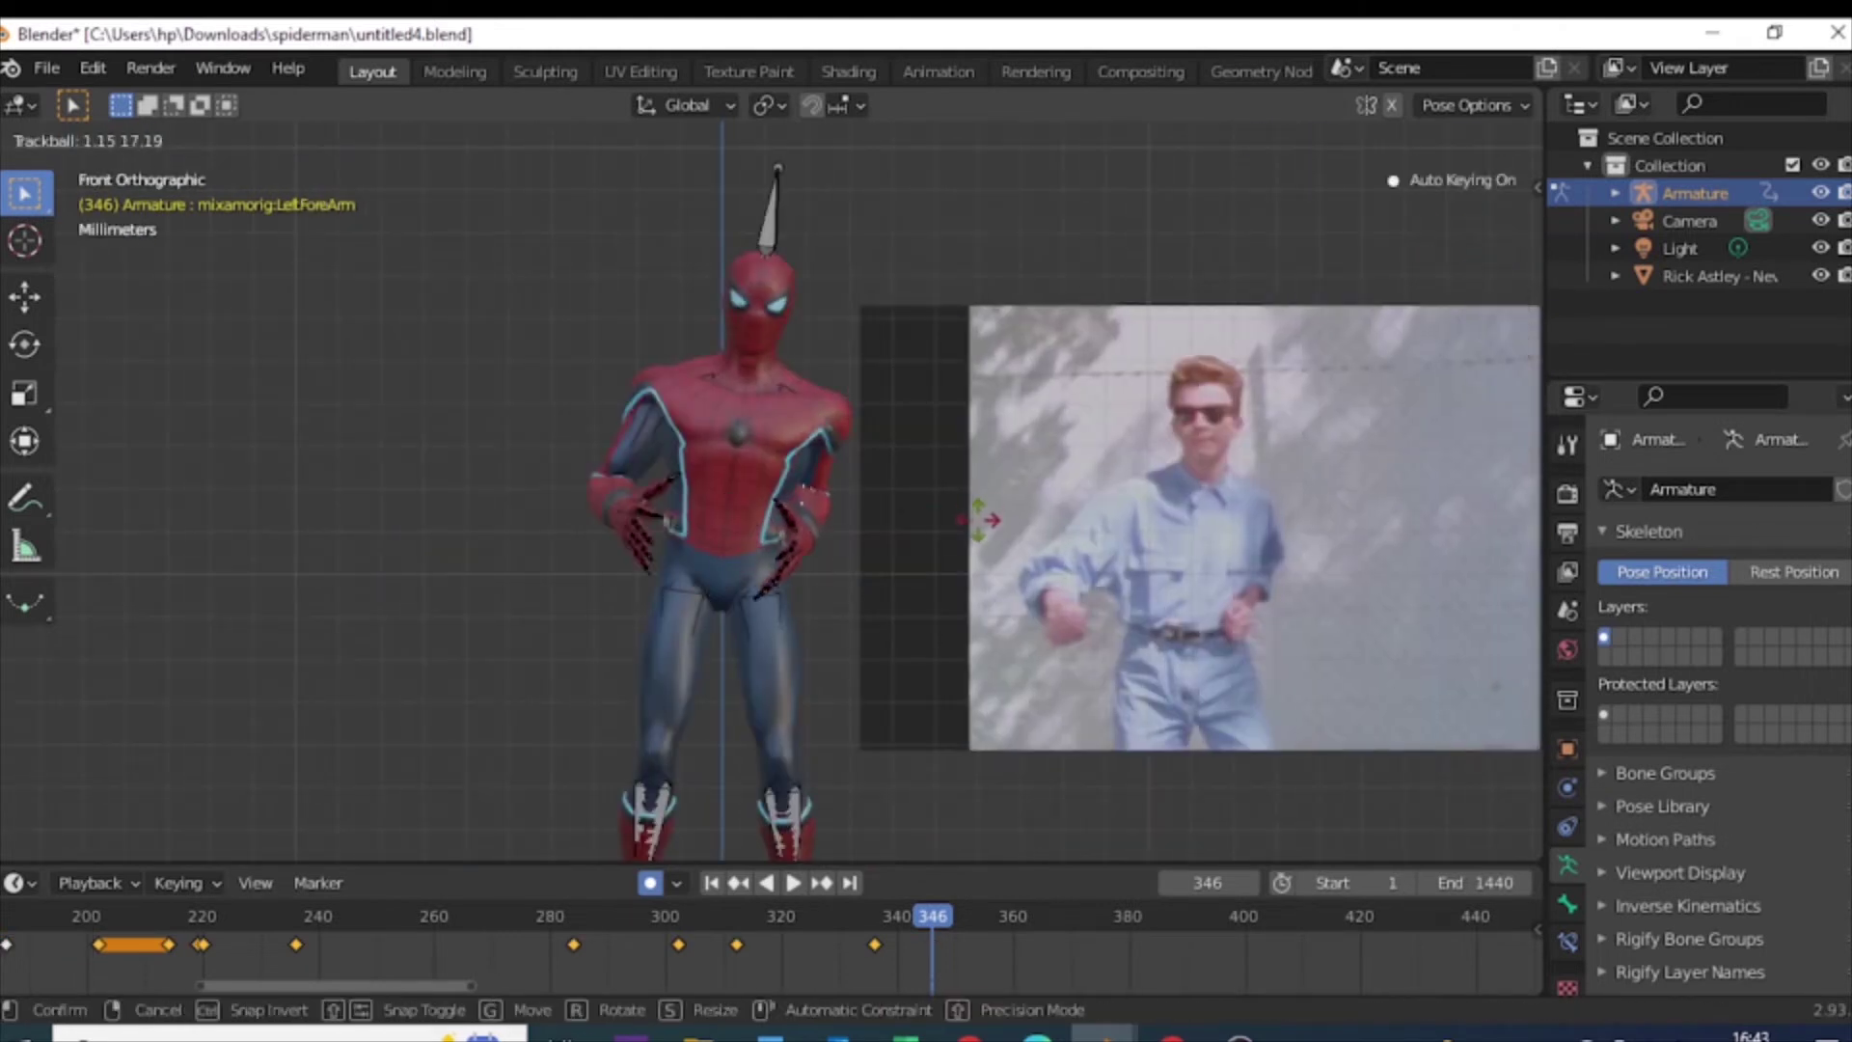
key(KP_3)
key(r)
click(859, 524)
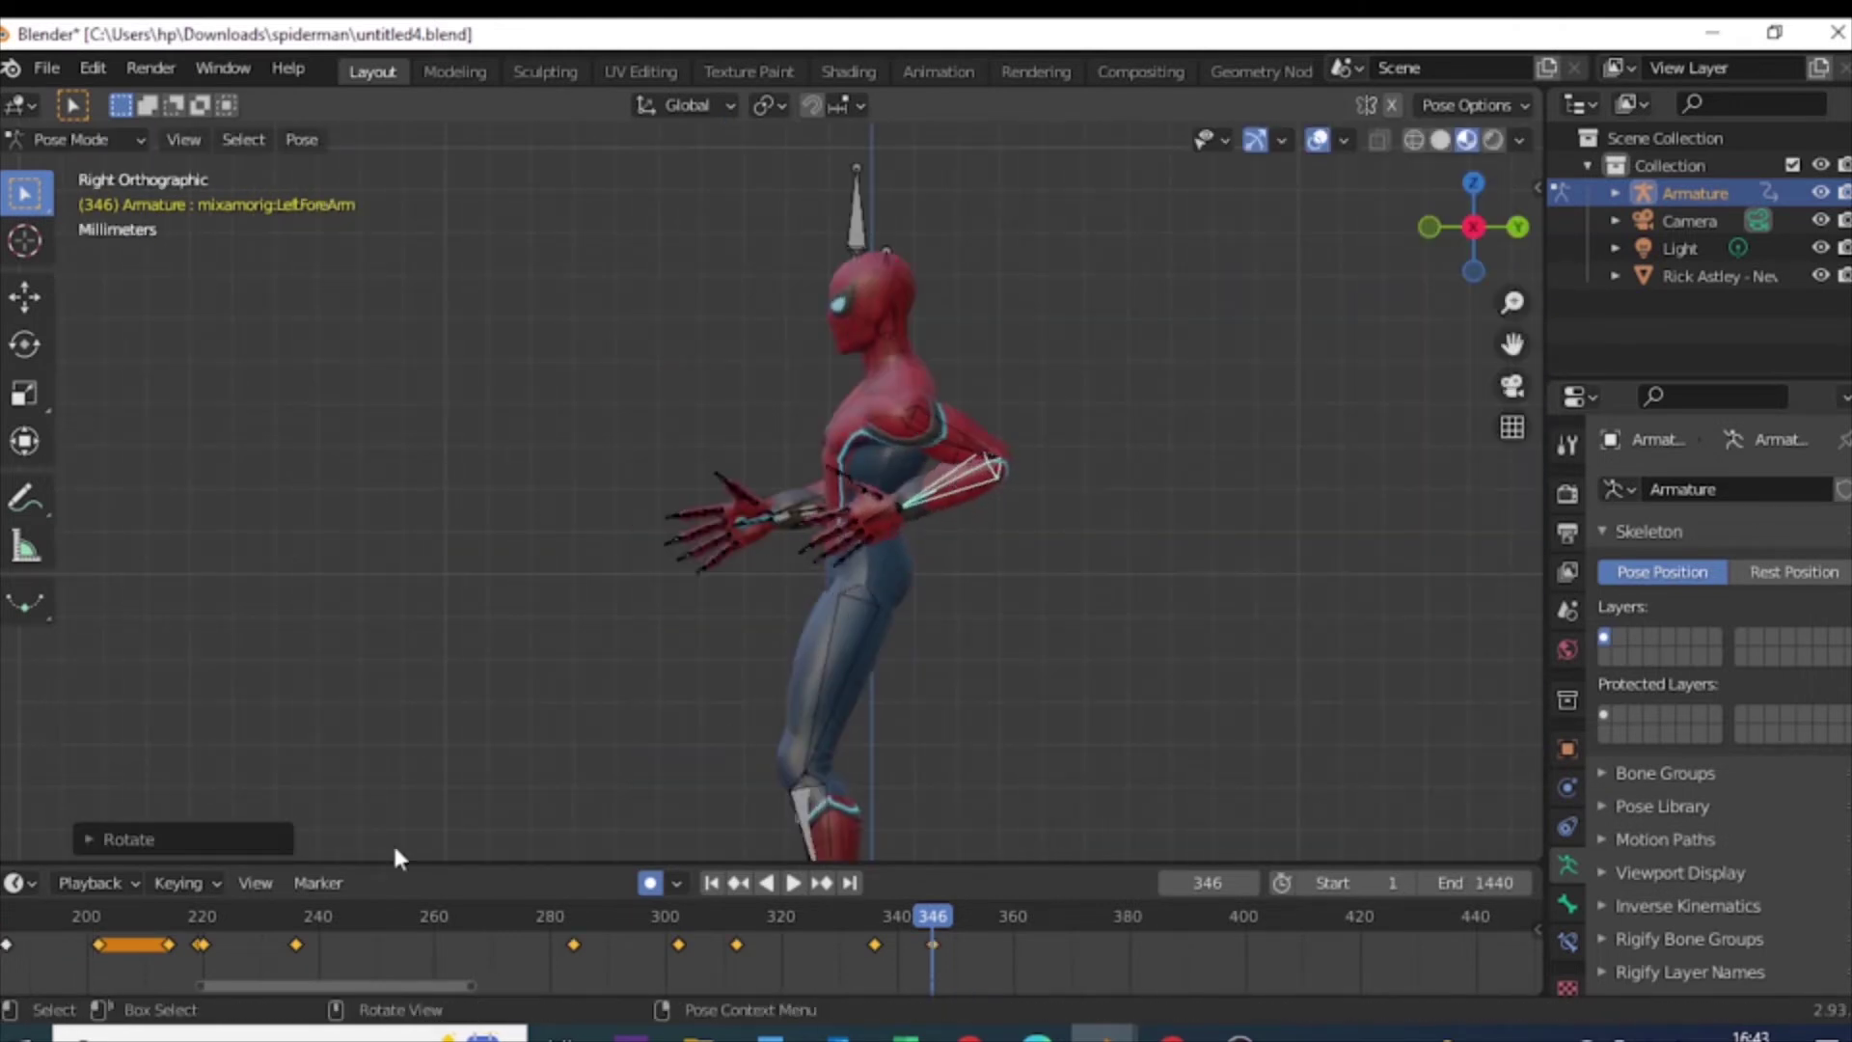
key(KP_1)
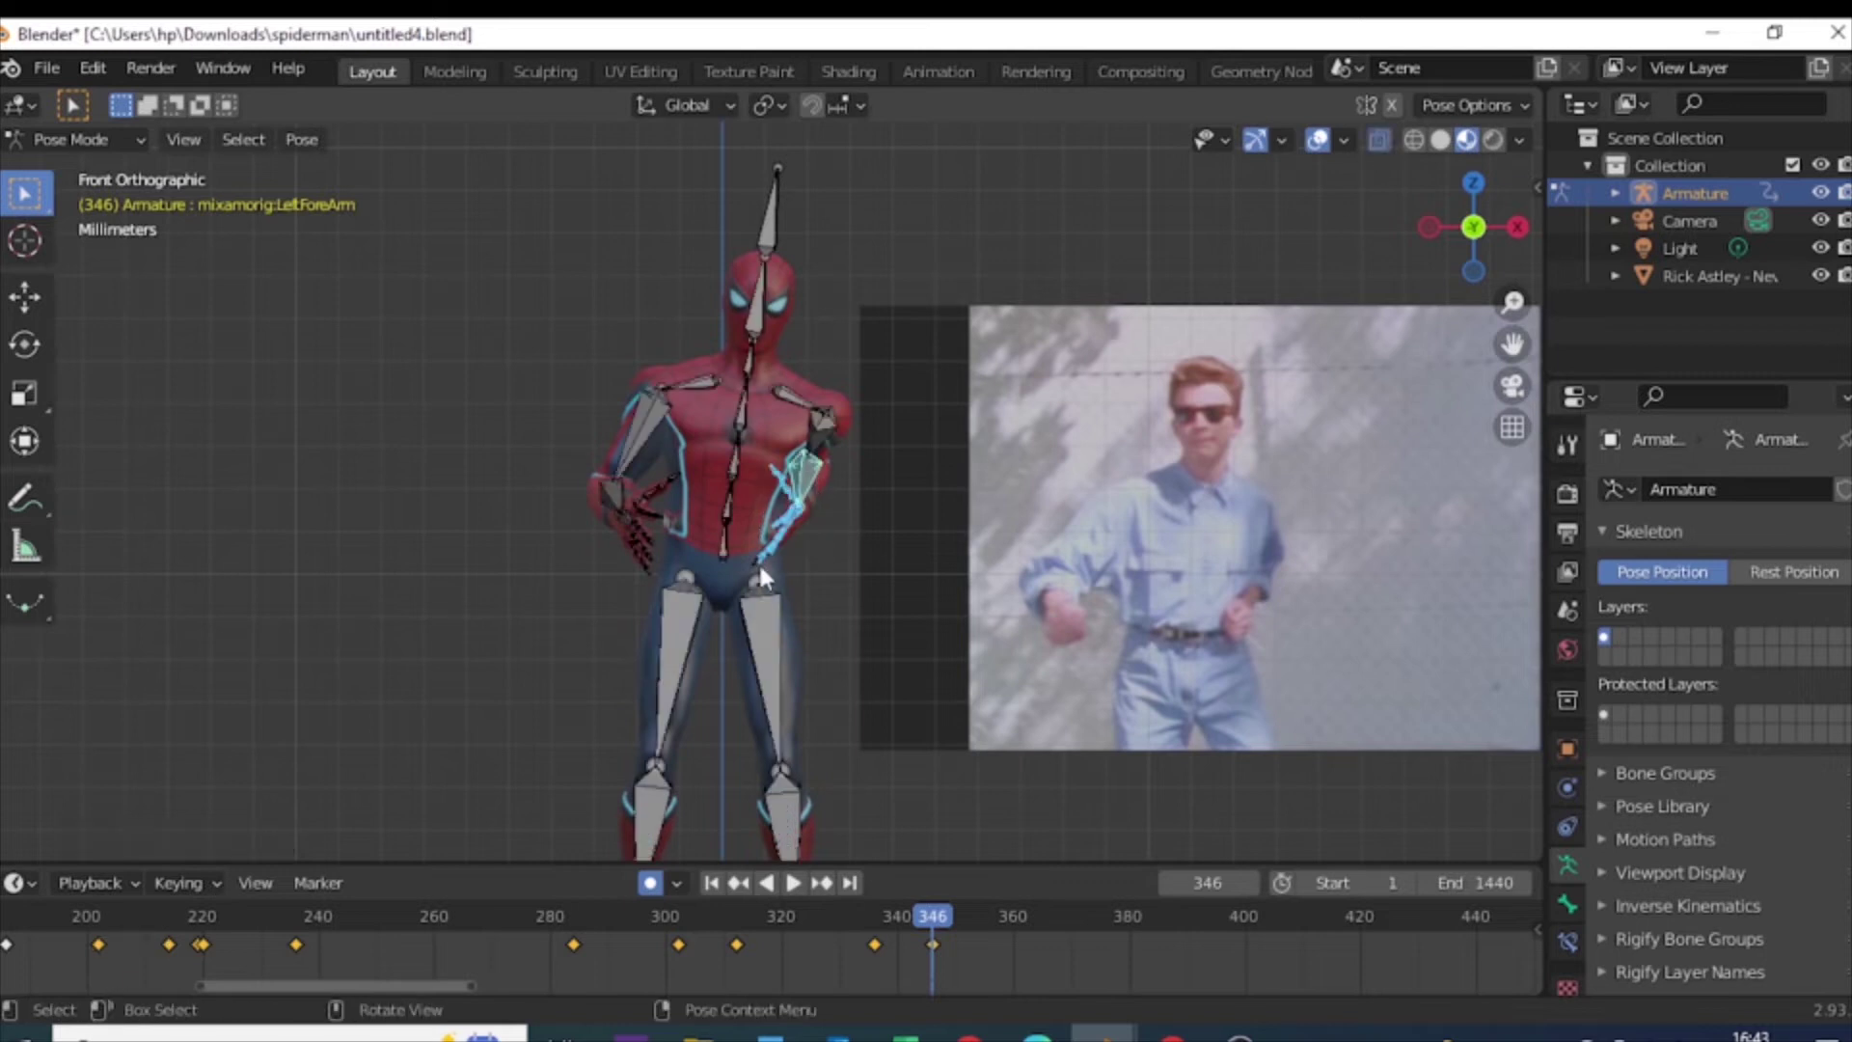
Step: Select the LeftUpLeg bone and shift keyframes along the timeline, returning to frame 346
drag(744, 575, 757, 621)
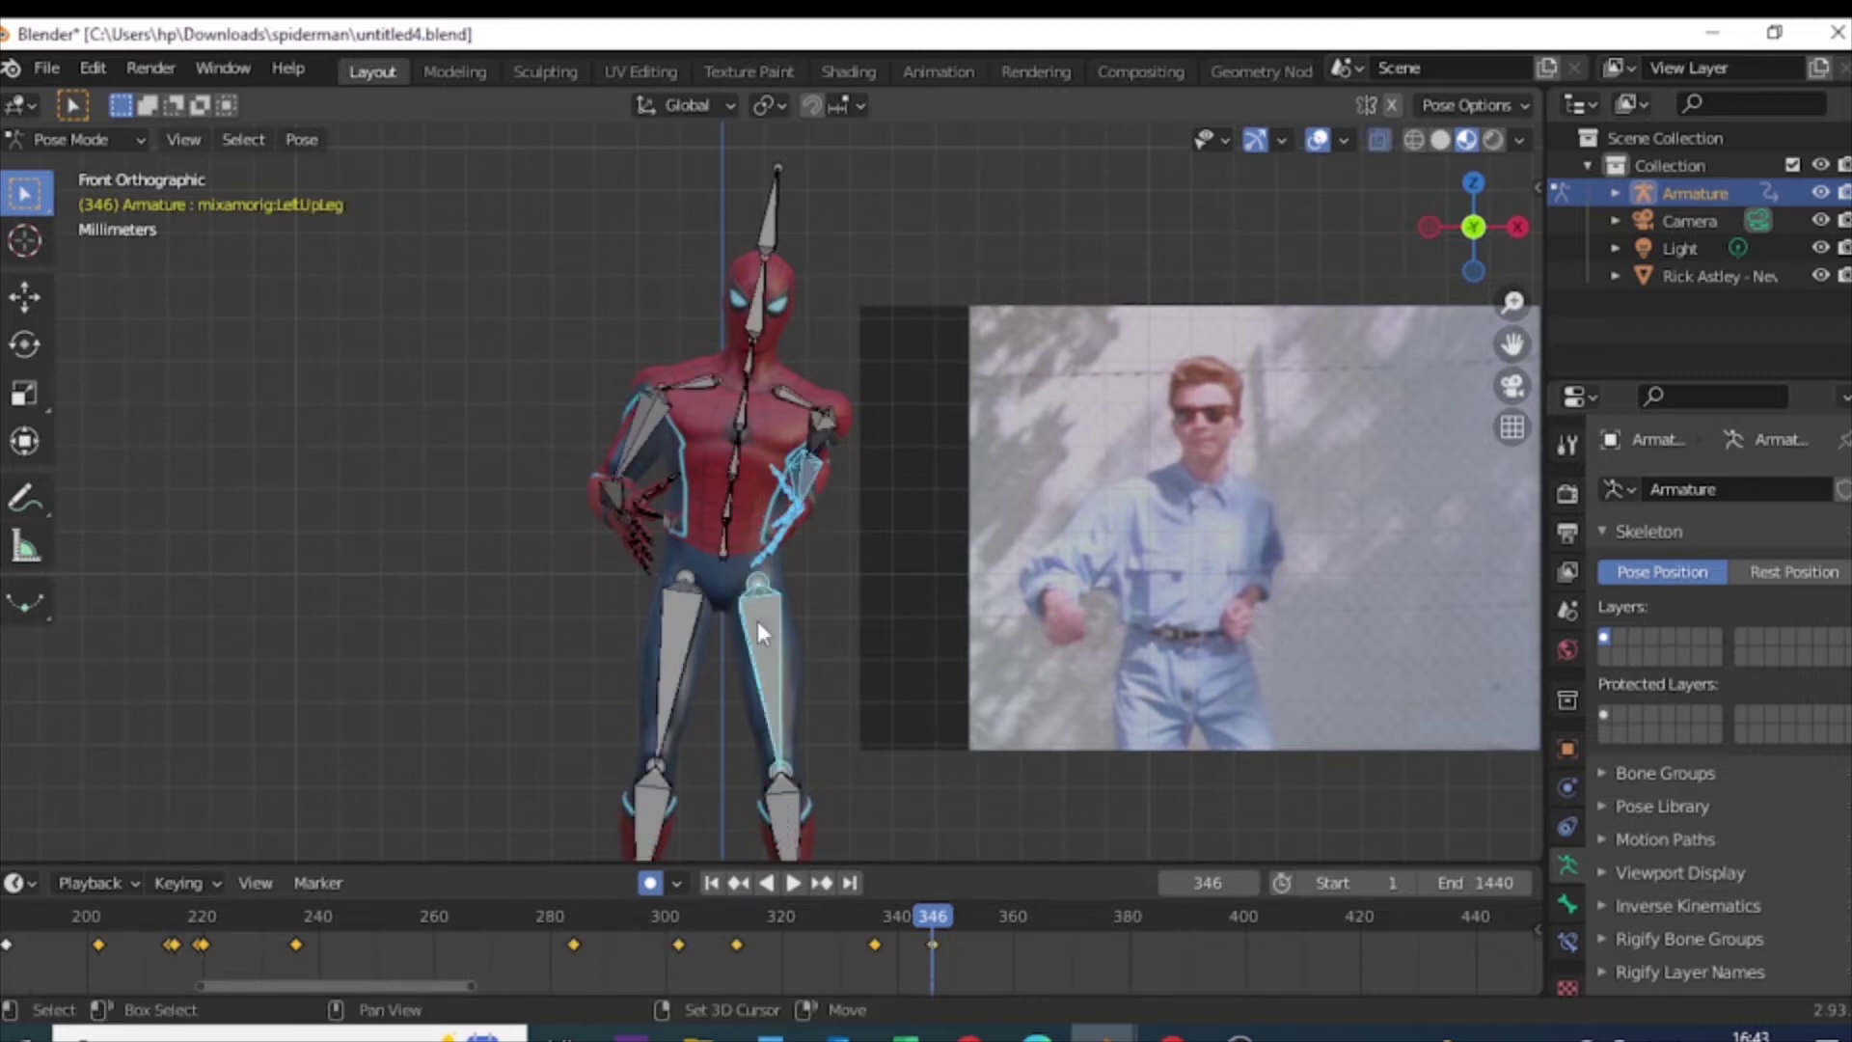
middle_drag(818, 539, 617, 772)
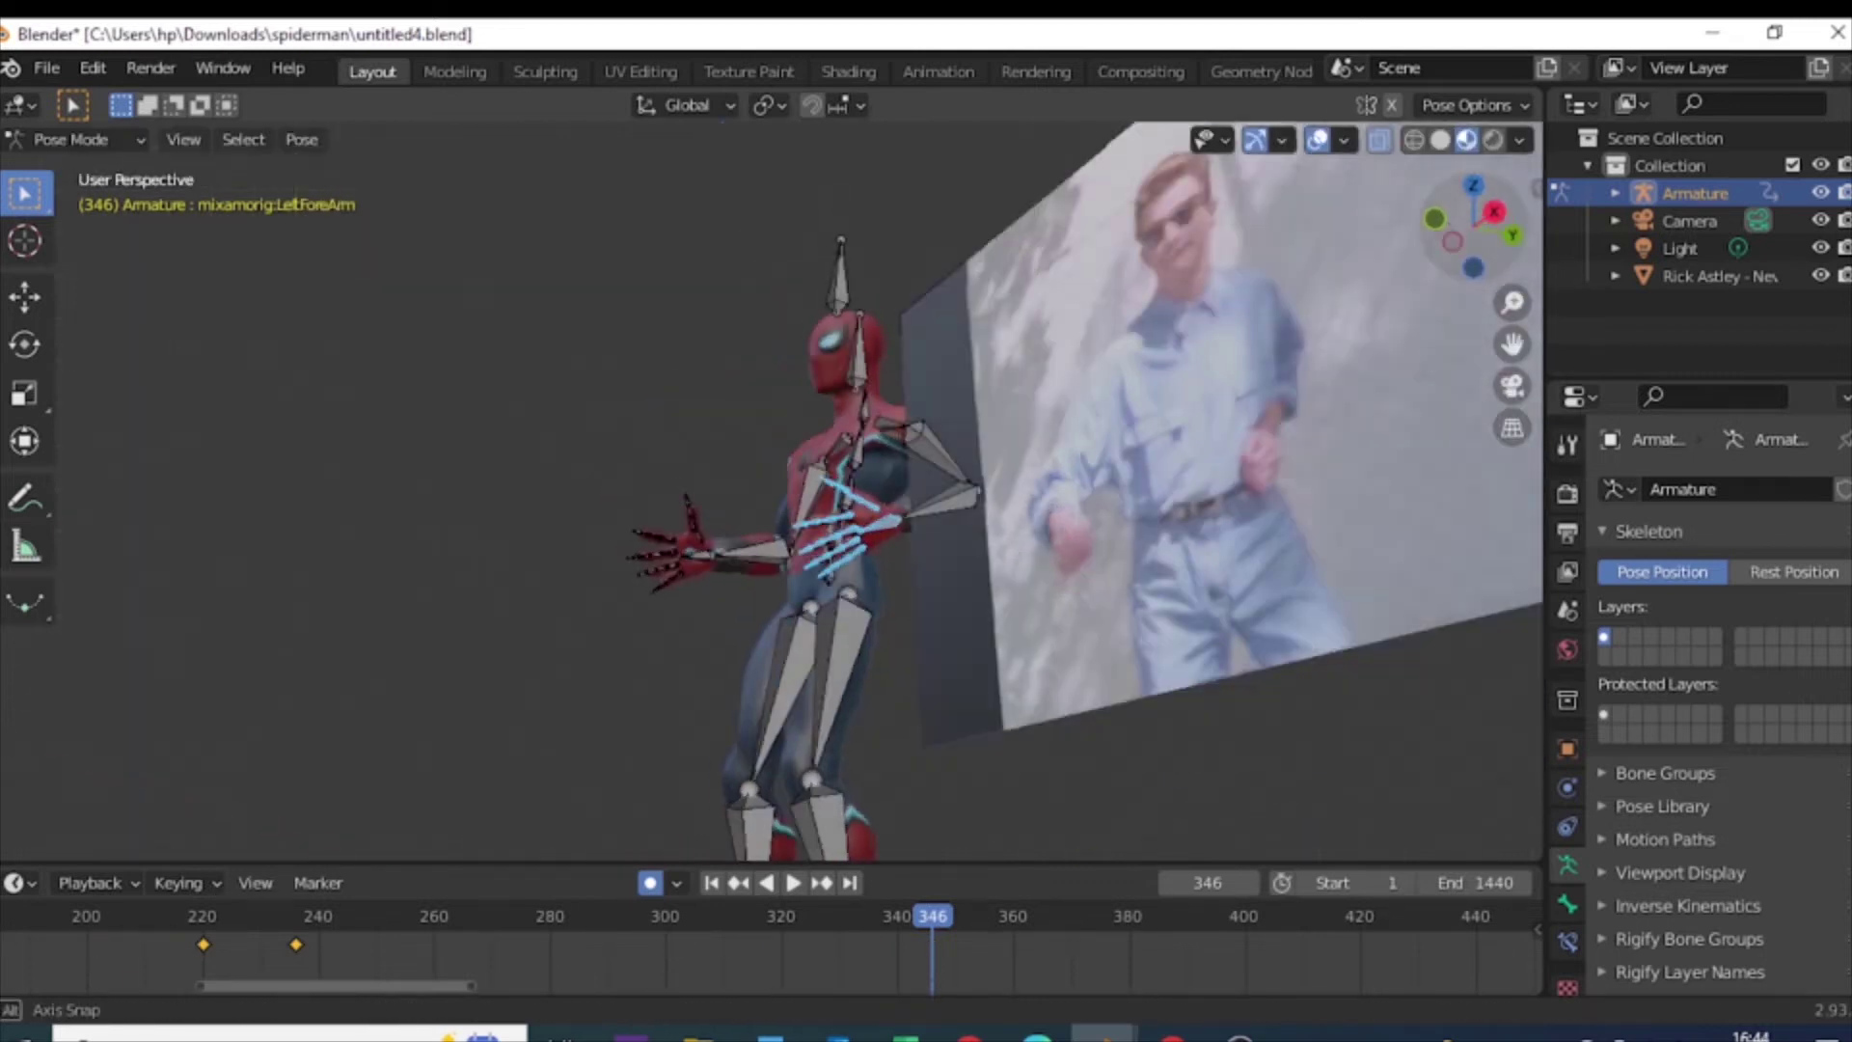
drag(659, 917, 594, 942)
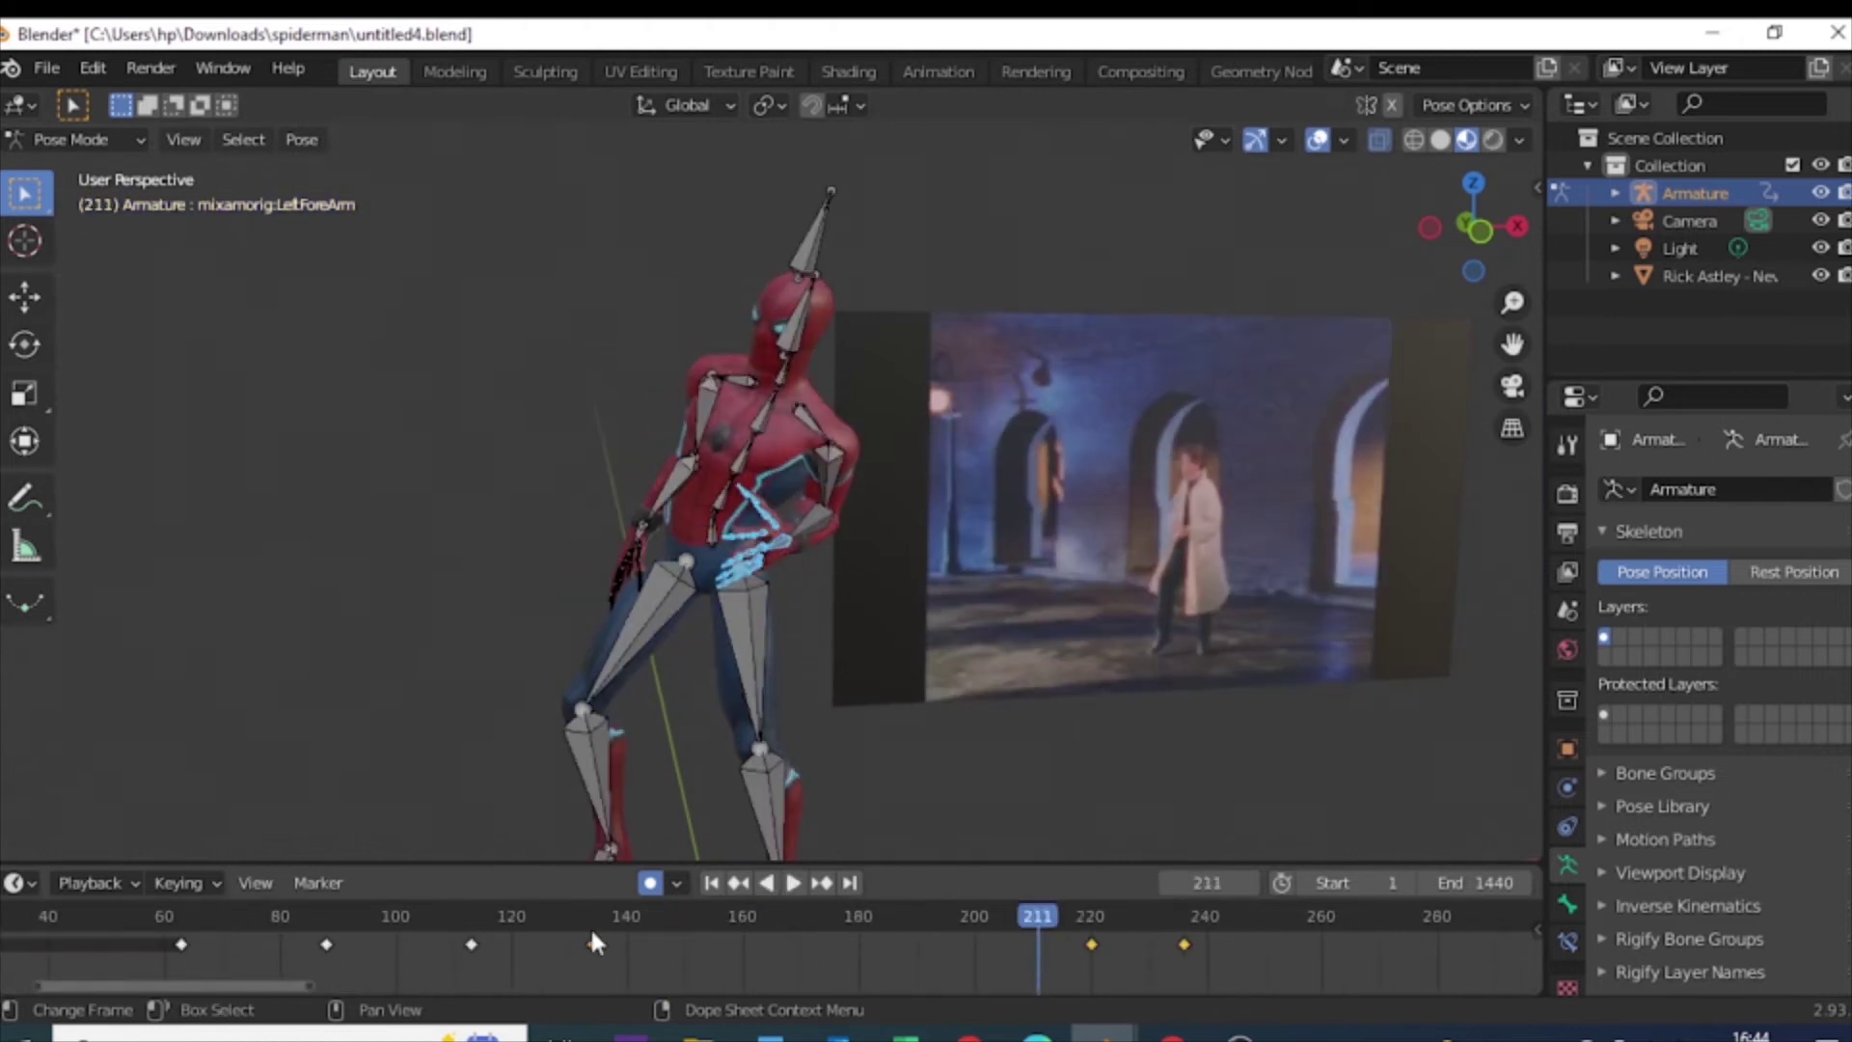
drag(243, 985, 507, 980)
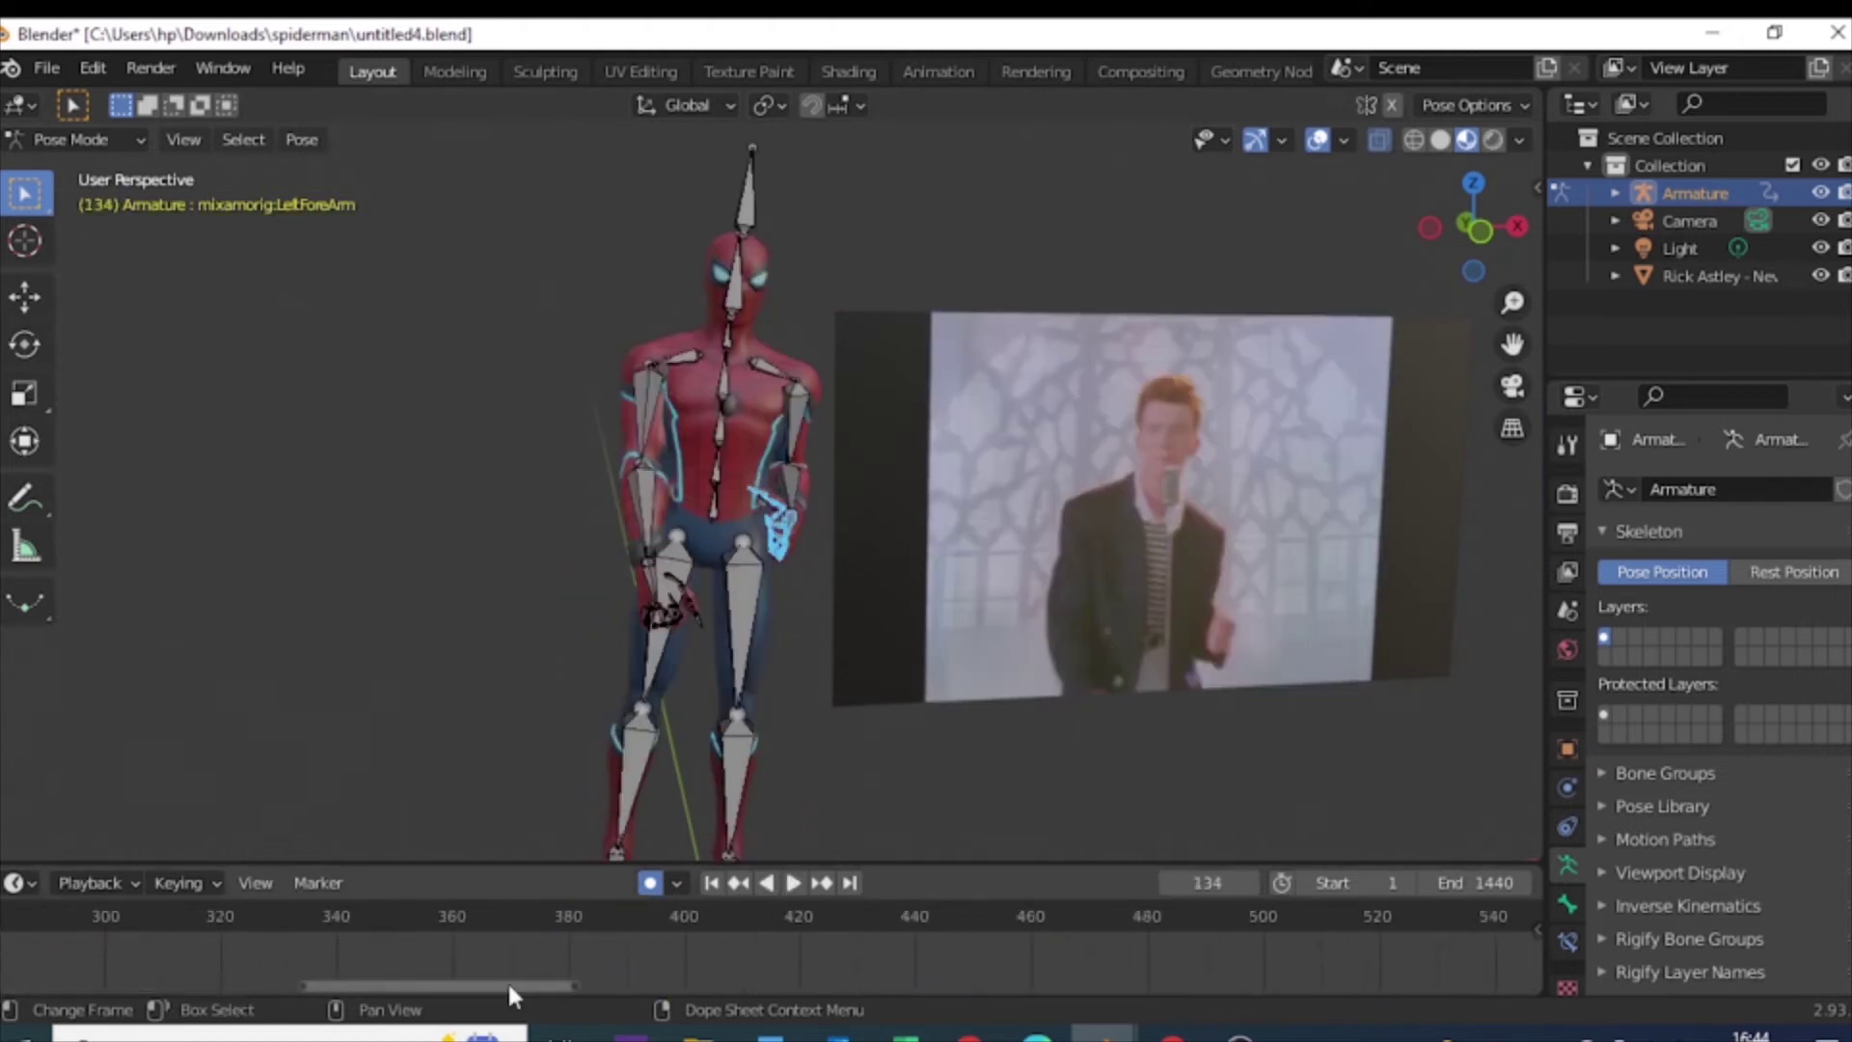
key(space)
click(630, 916)
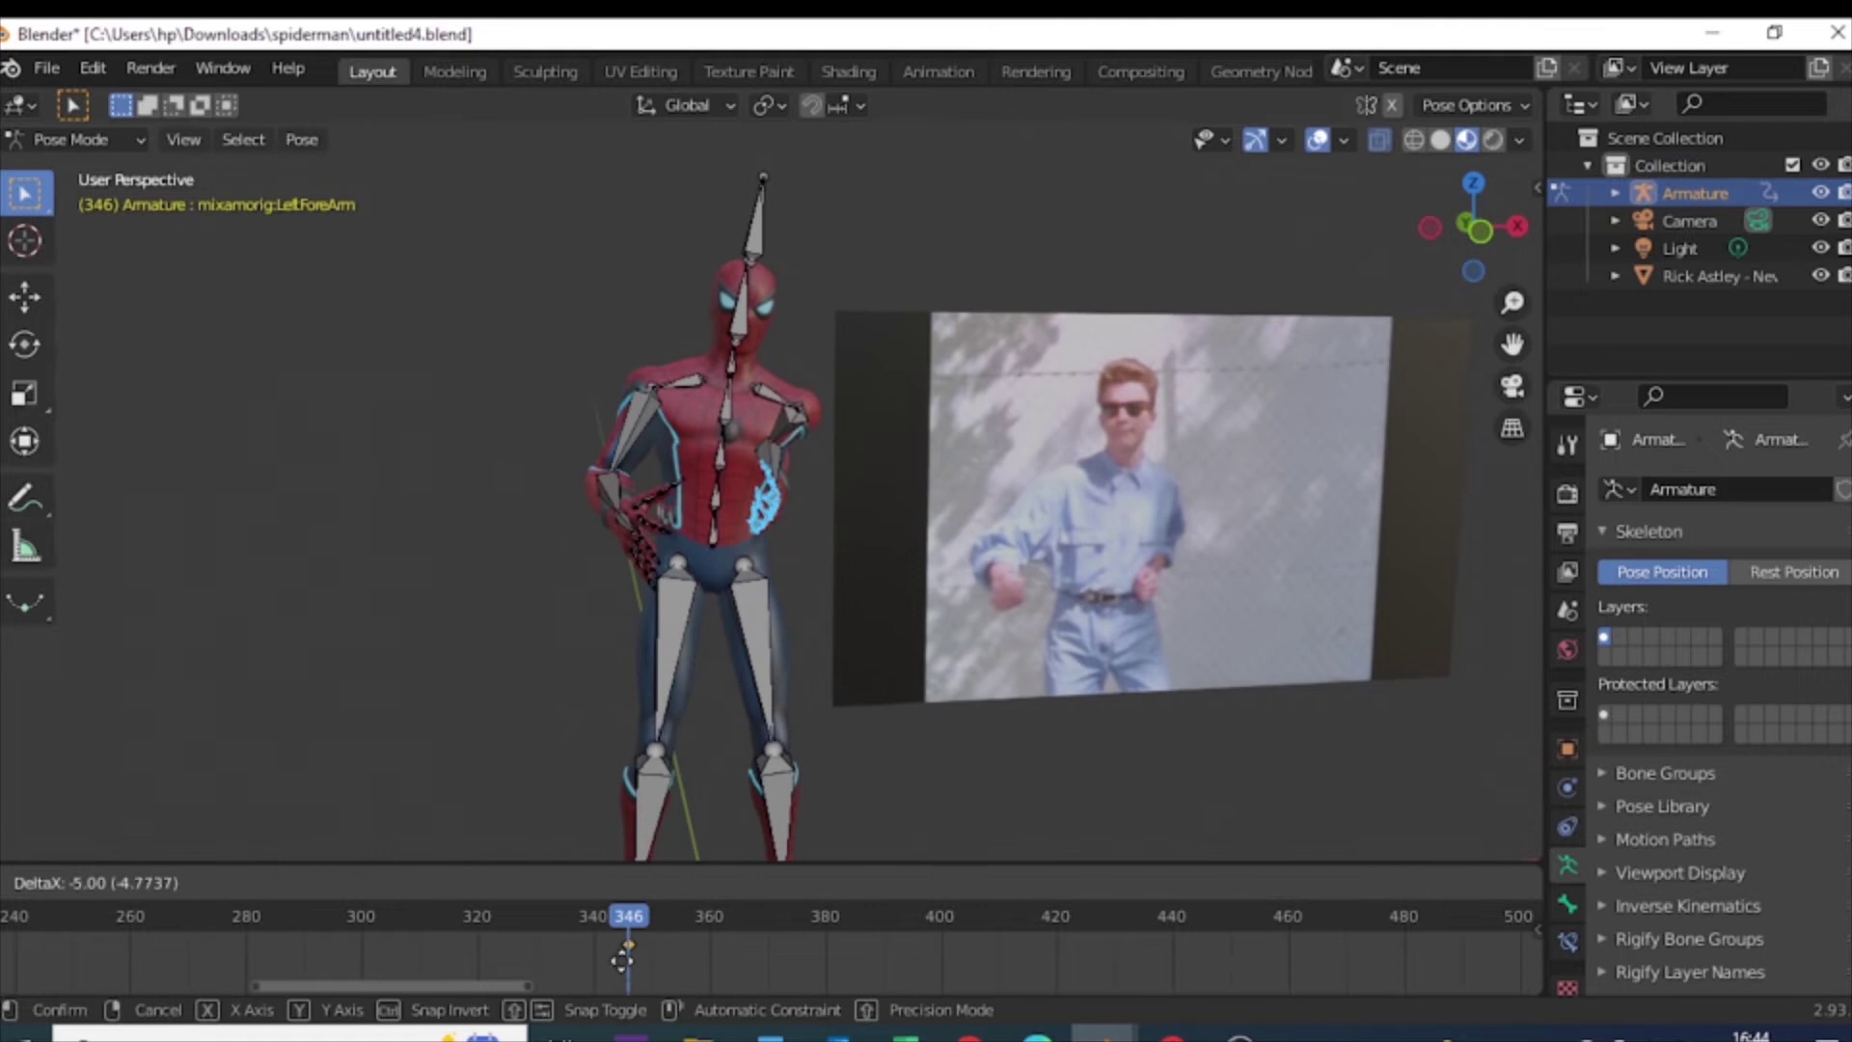
click(623, 960)
scroll(777, 487, up, 5)
click(1452, 236)
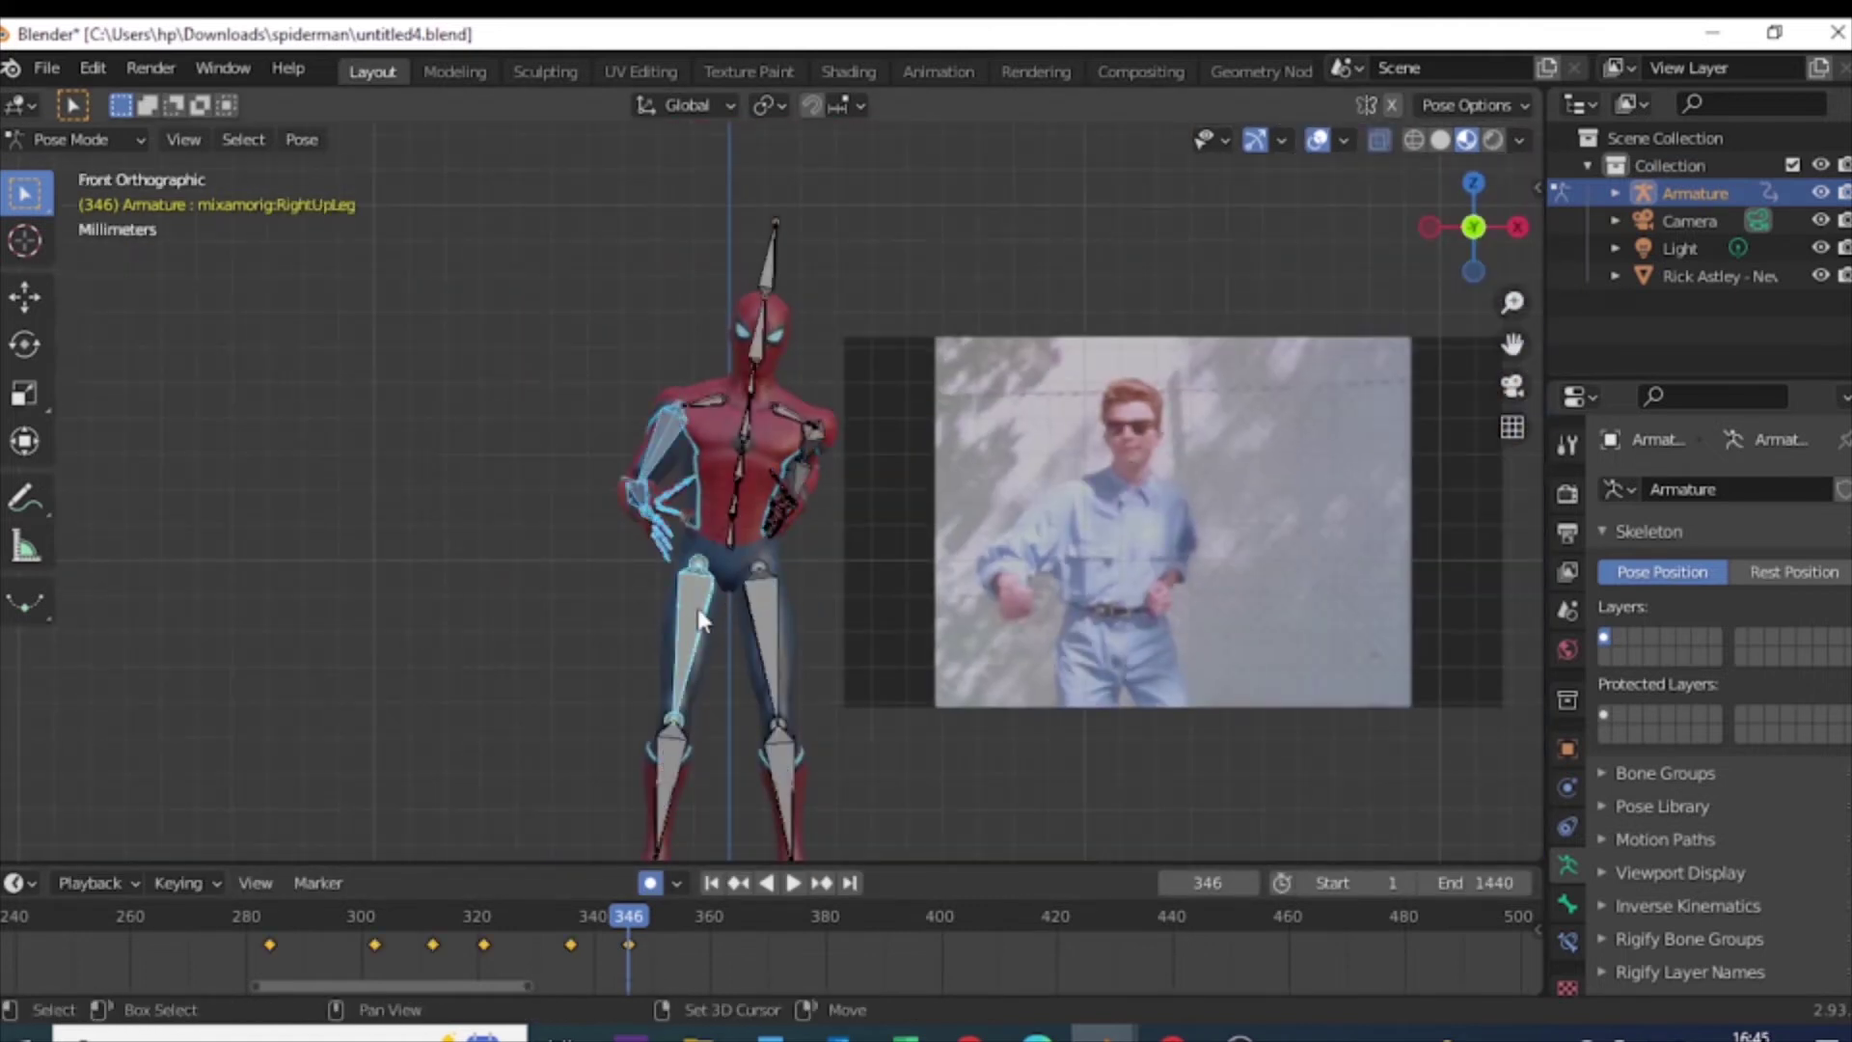
Step: Orbit around Spider-Man and review frames 134, 97 and 88 before returning to frame 346
click(632, 508)
mouse_move(632, 509)
middle_down()
mouse_move(828, 553)
mouse_move(965, 502)
middle_up()
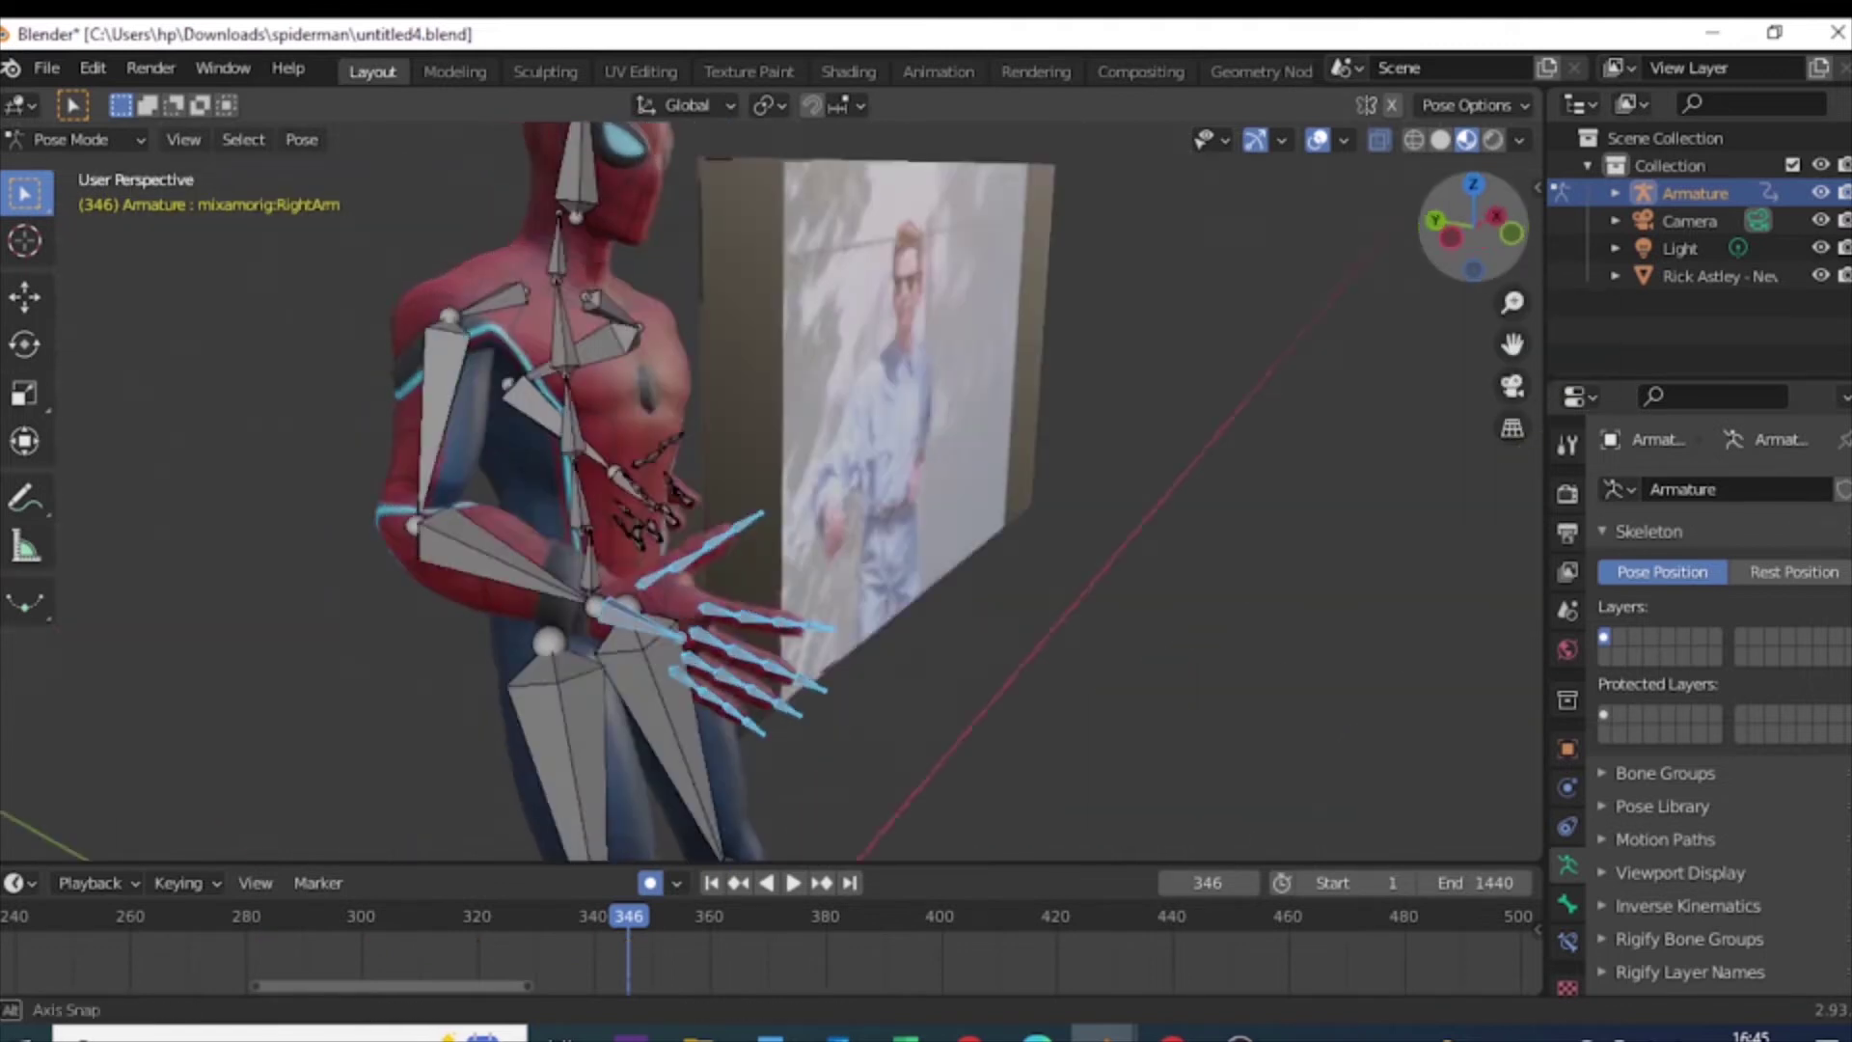
click(955, 928)
drag(955, 928, 738, 918)
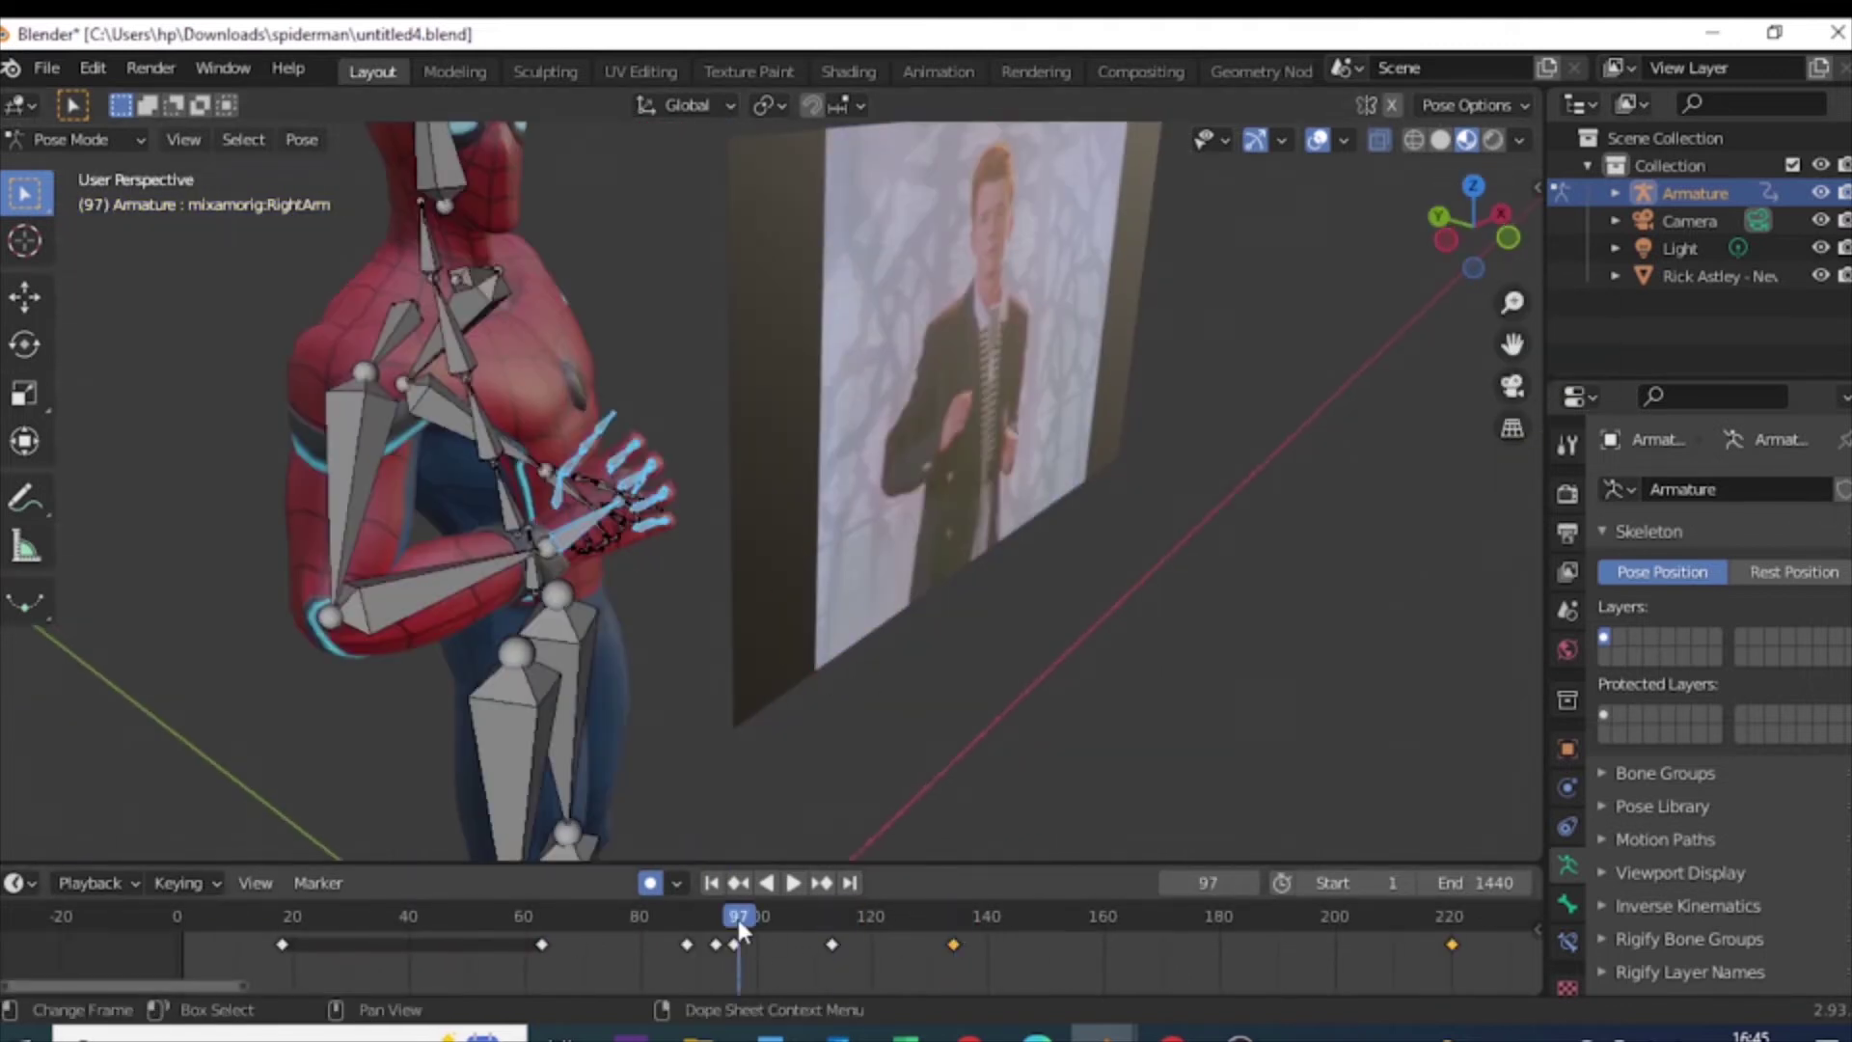
click(687, 918)
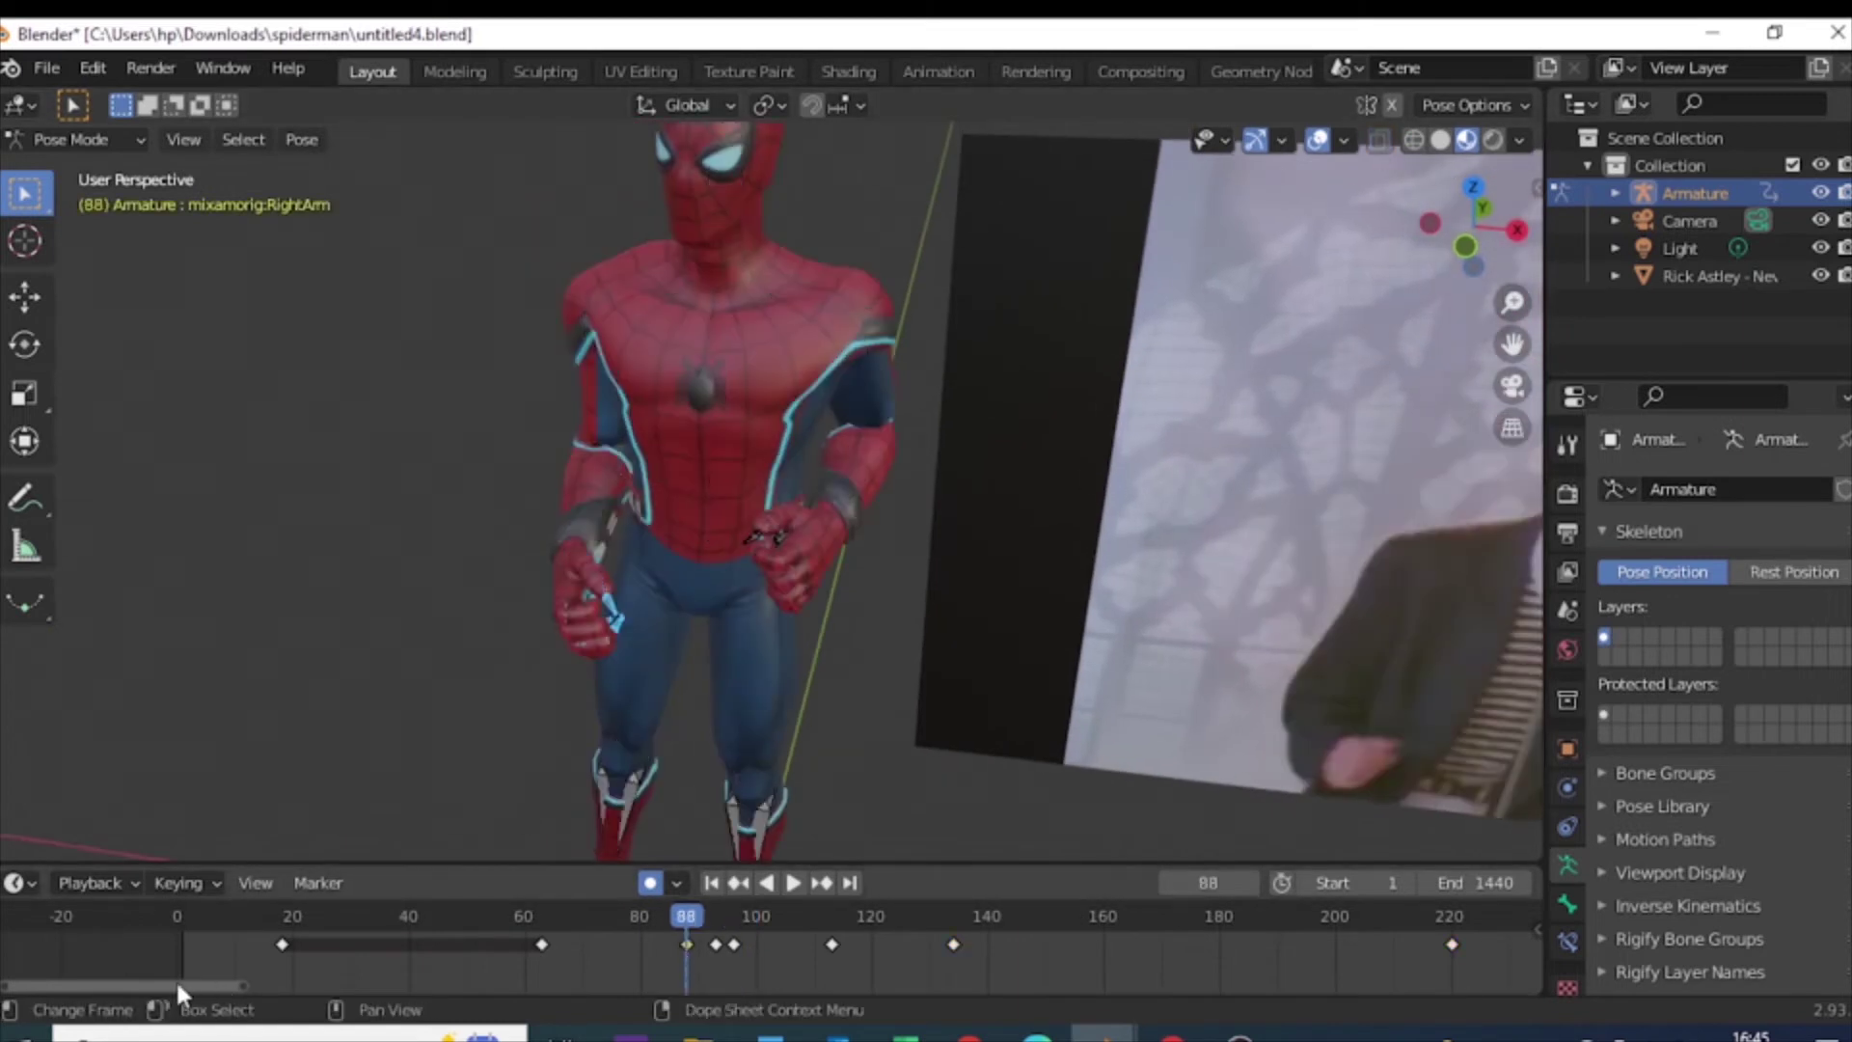
click(557, 967)
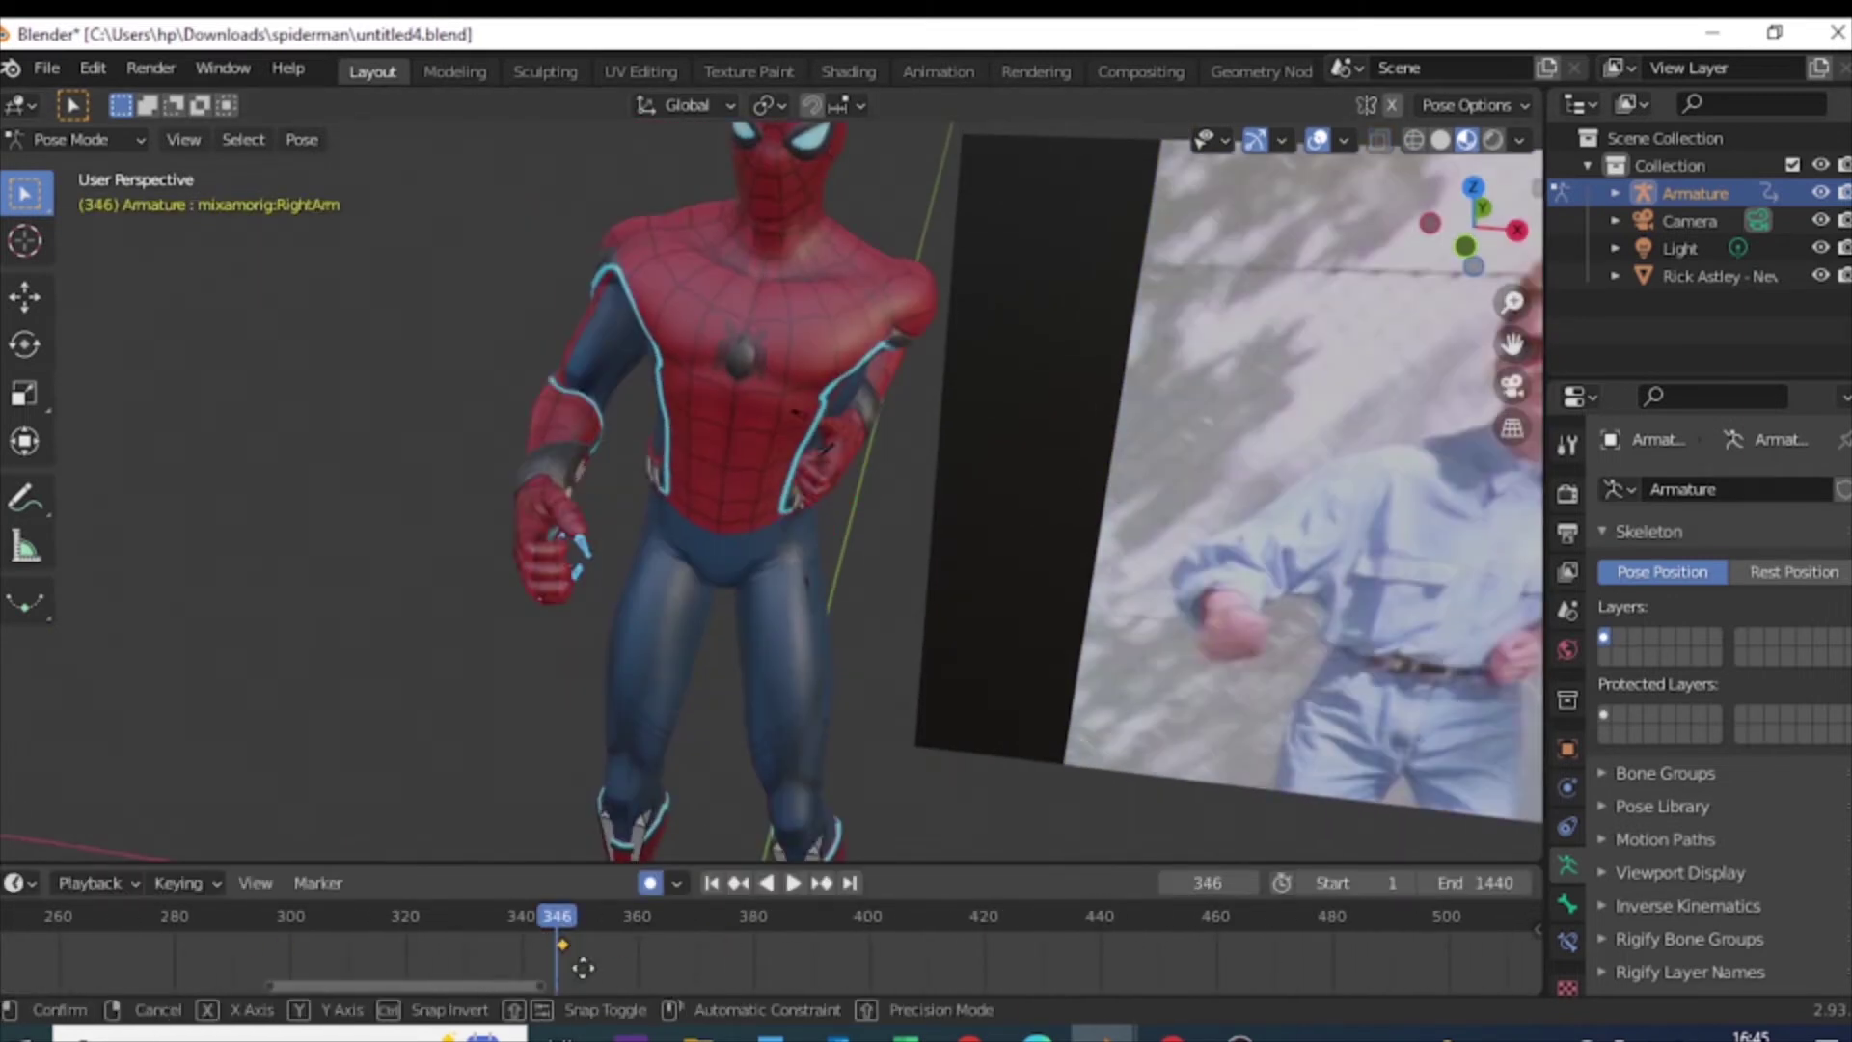
Step: Key the right upper arm at frame 346 and the right forearm at frame 350
key(KP_1)
key(r)
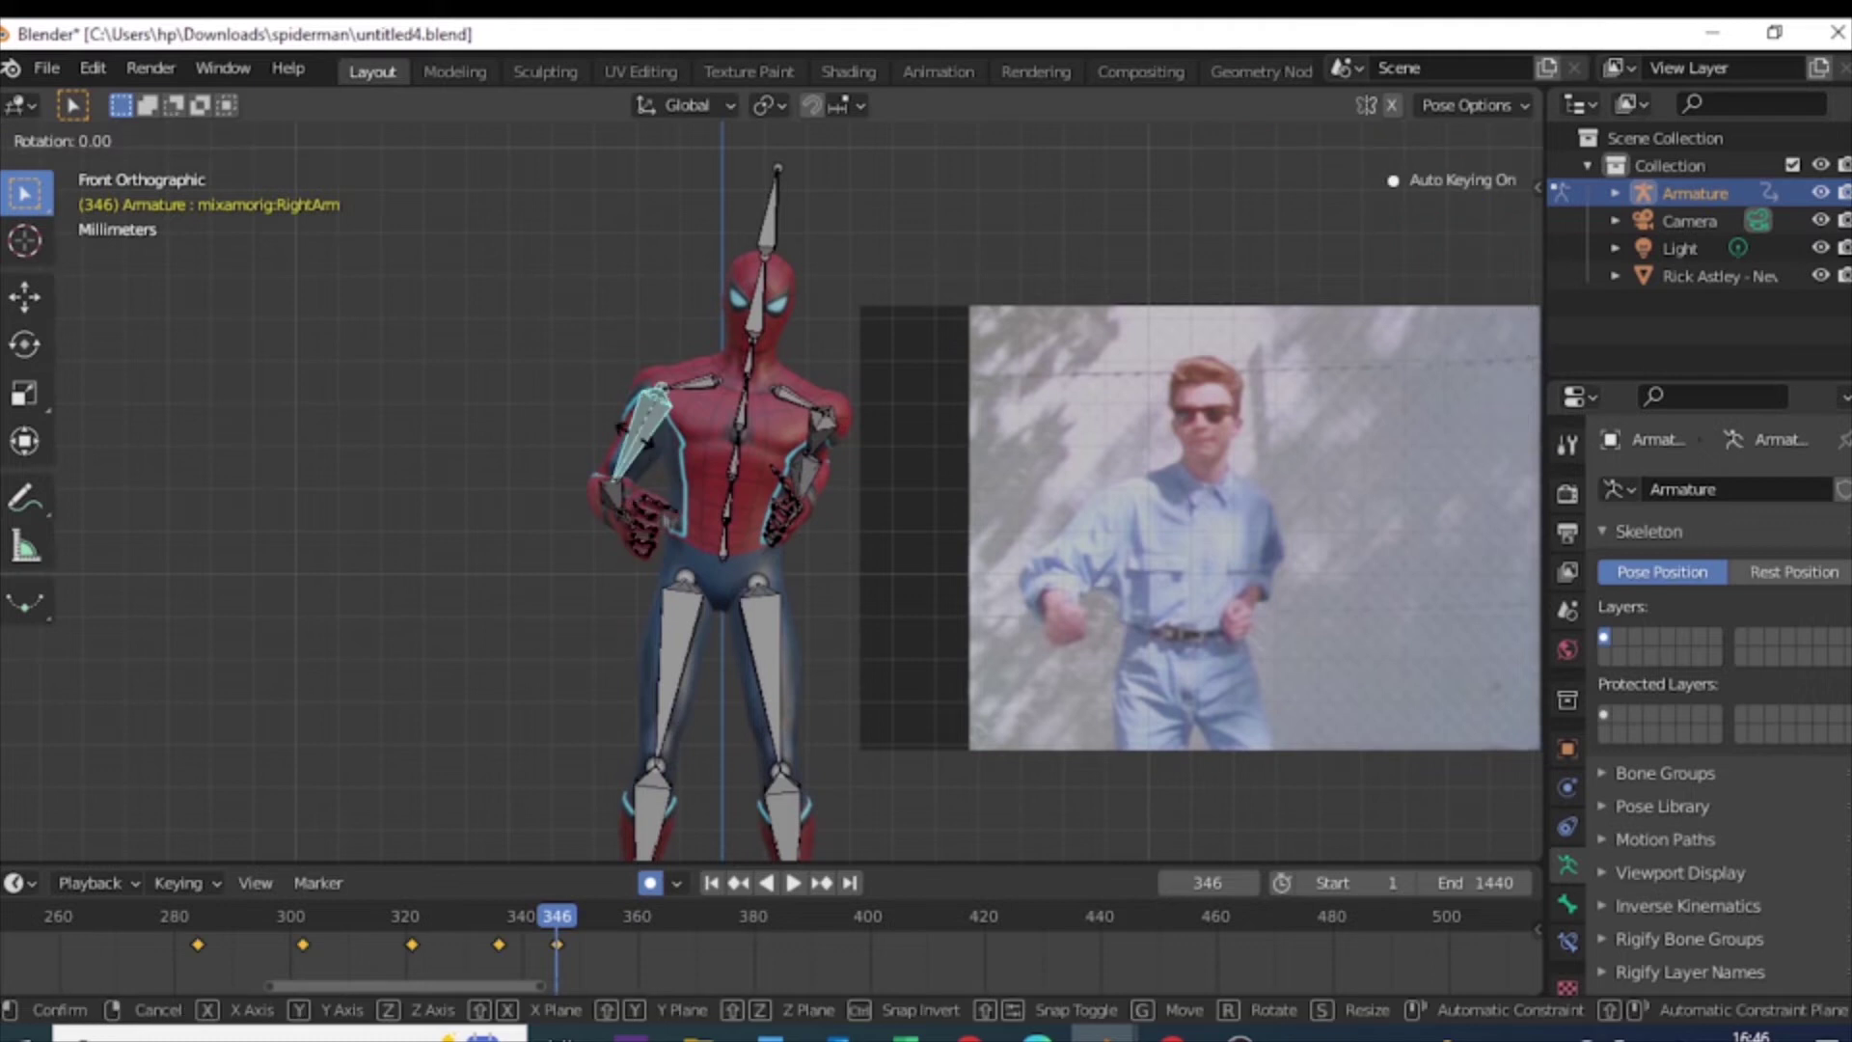
click(758, 538)
drag(432, 929, 559, 927)
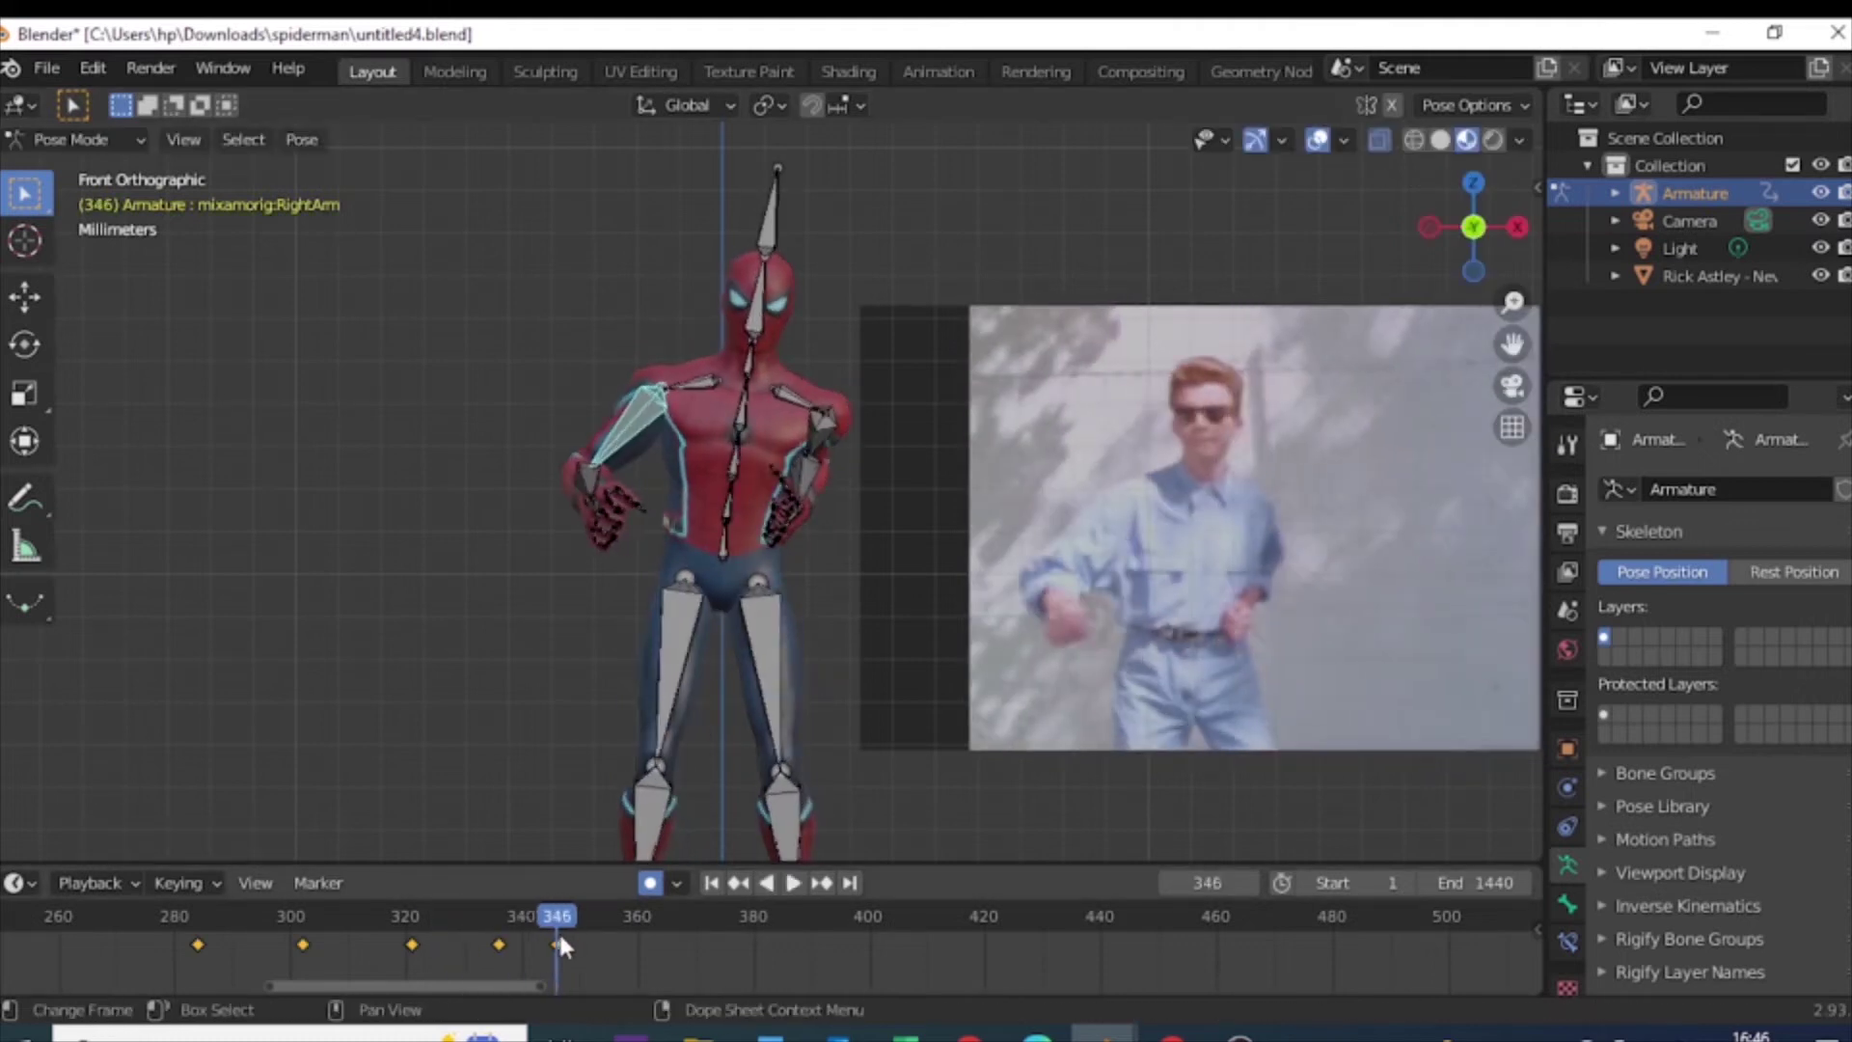
drag(559, 919, 577, 918)
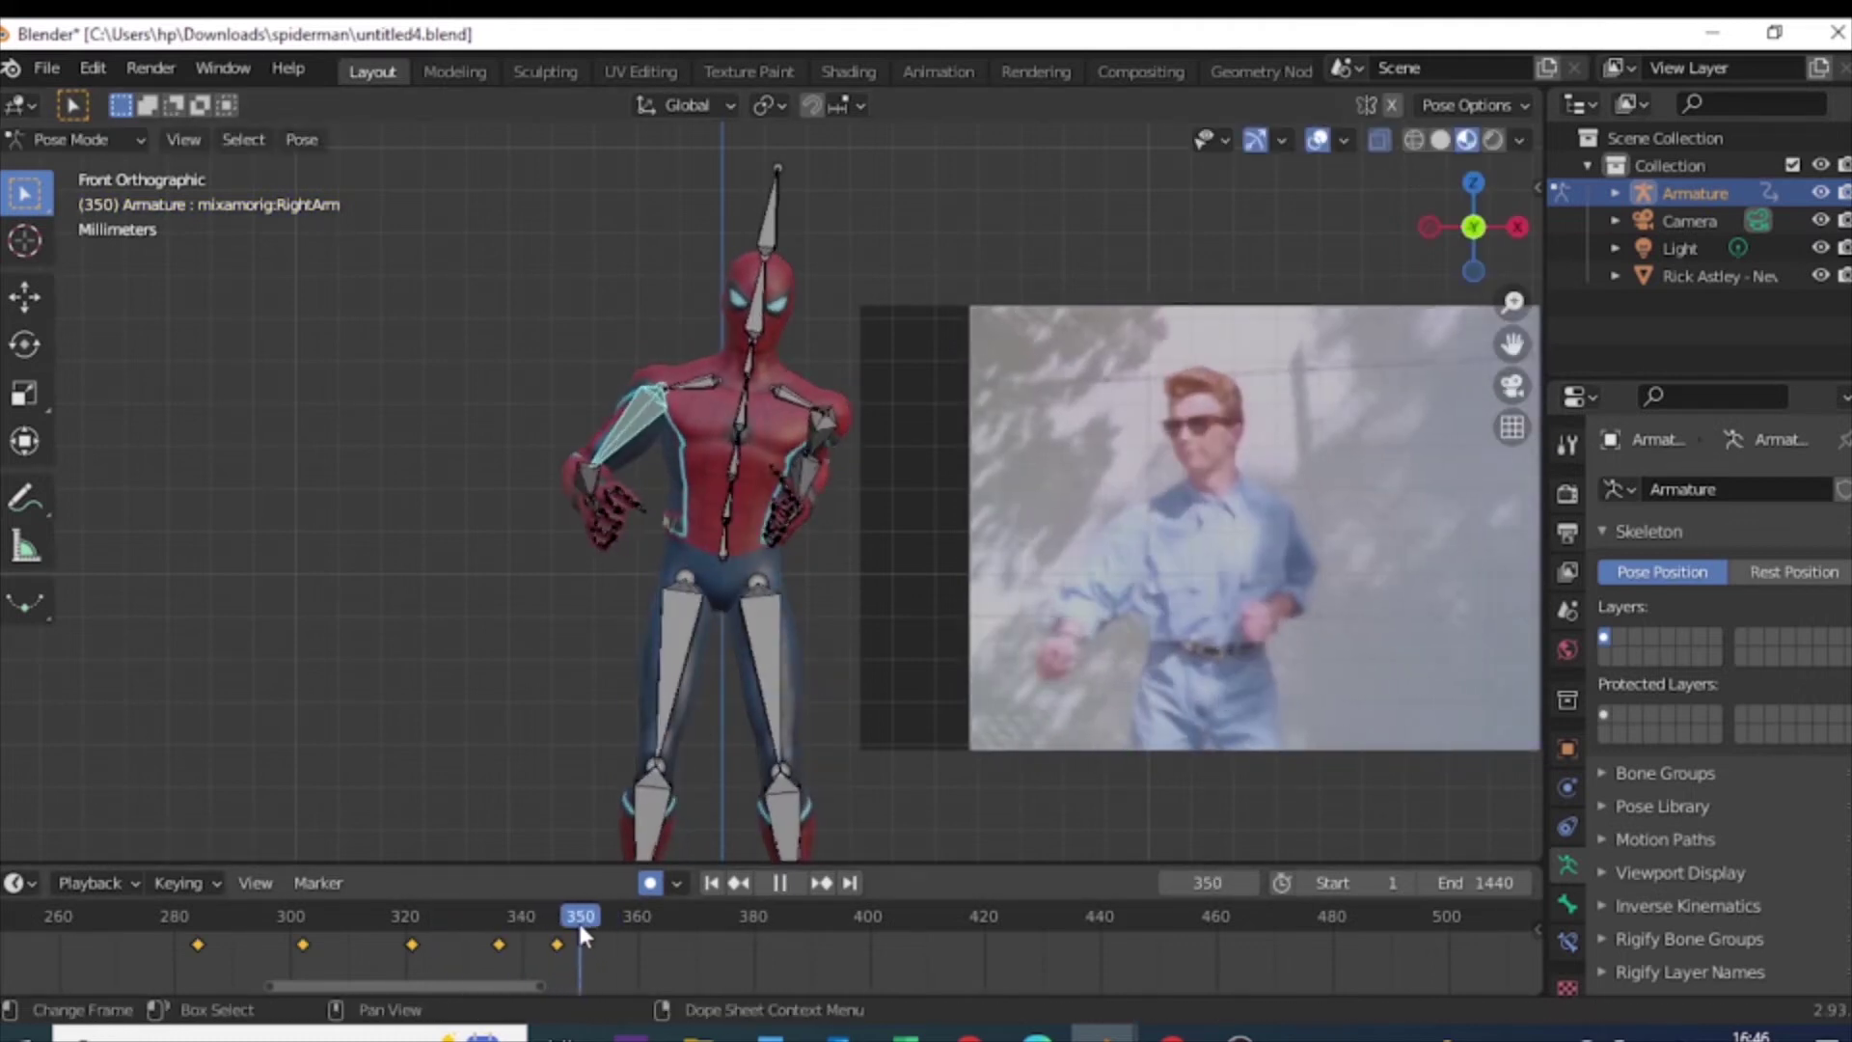
click(581, 512)
key(r)
key(r)
key(Return)
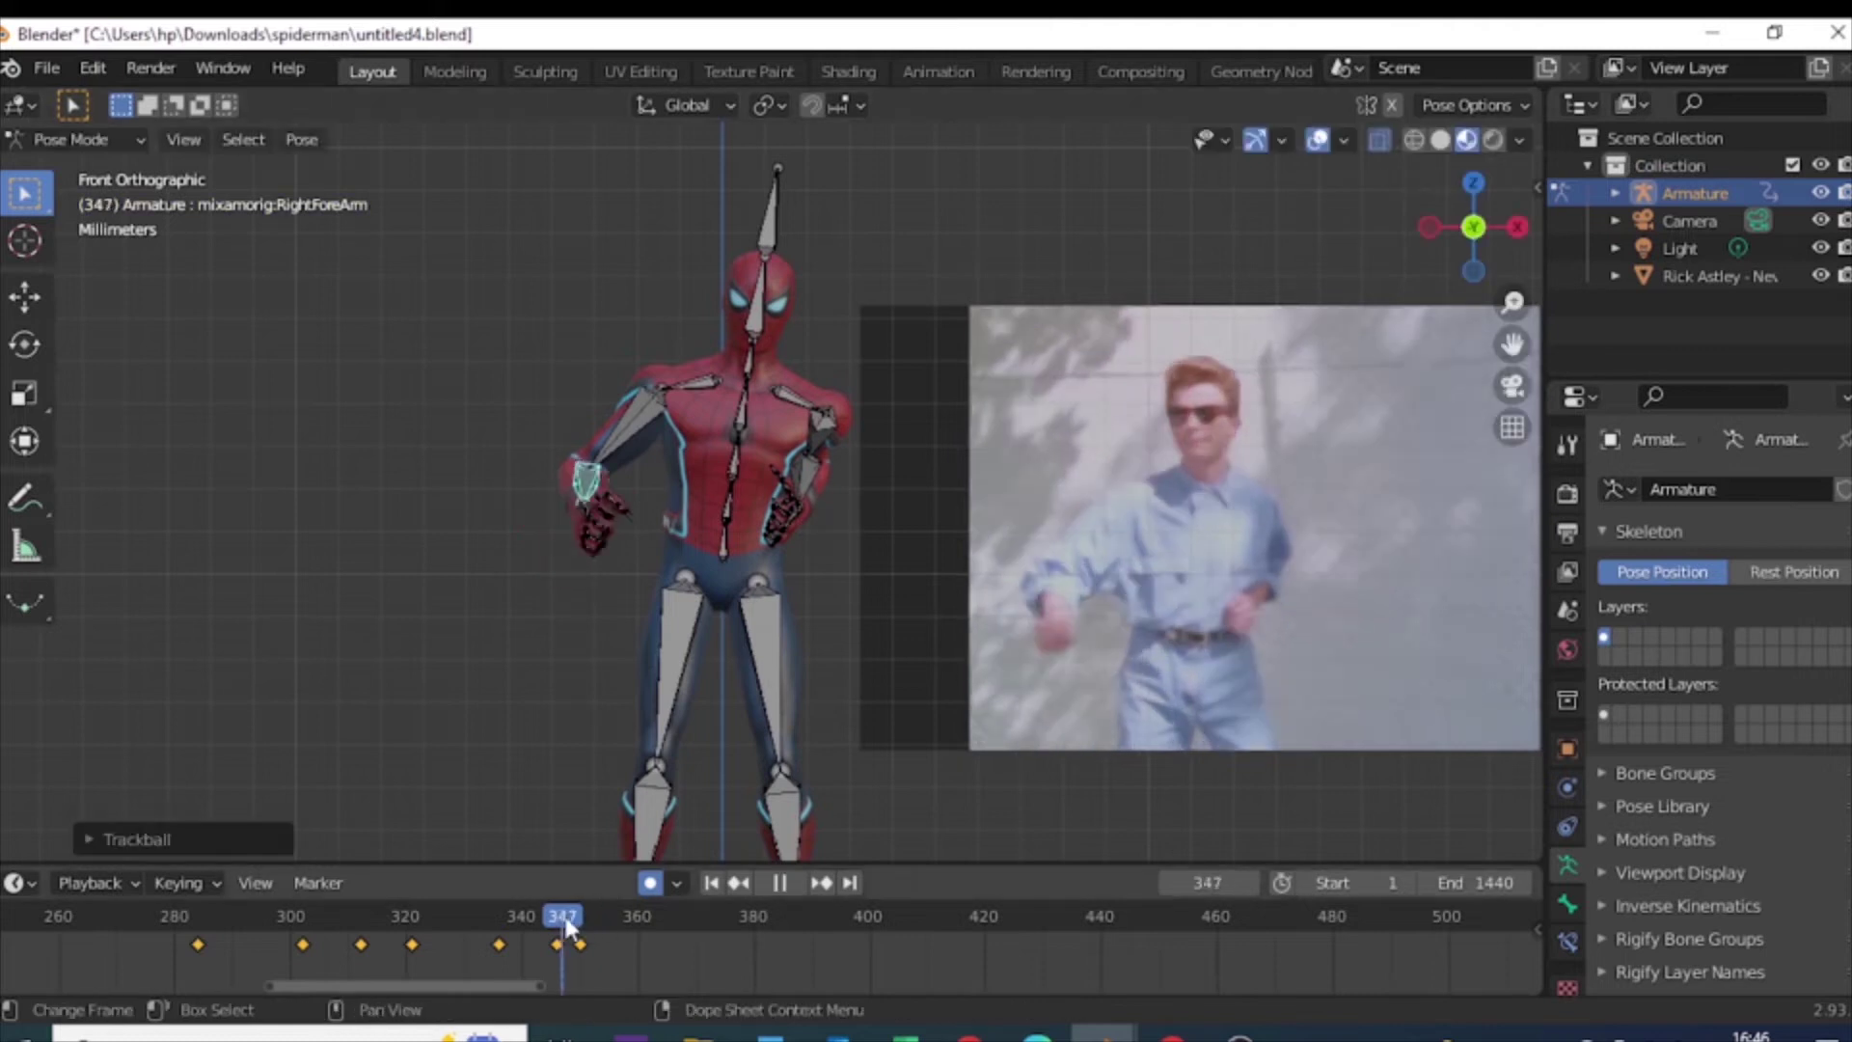
Step: At frame 356, rotate the left forearm twice, checking it from the right-side view
drag(580, 918, 617, 918)
click(802, 459)
key(KP_3)
key(r)
click(816, 494)
key(KP_1)
key(KP_3)
key(r)
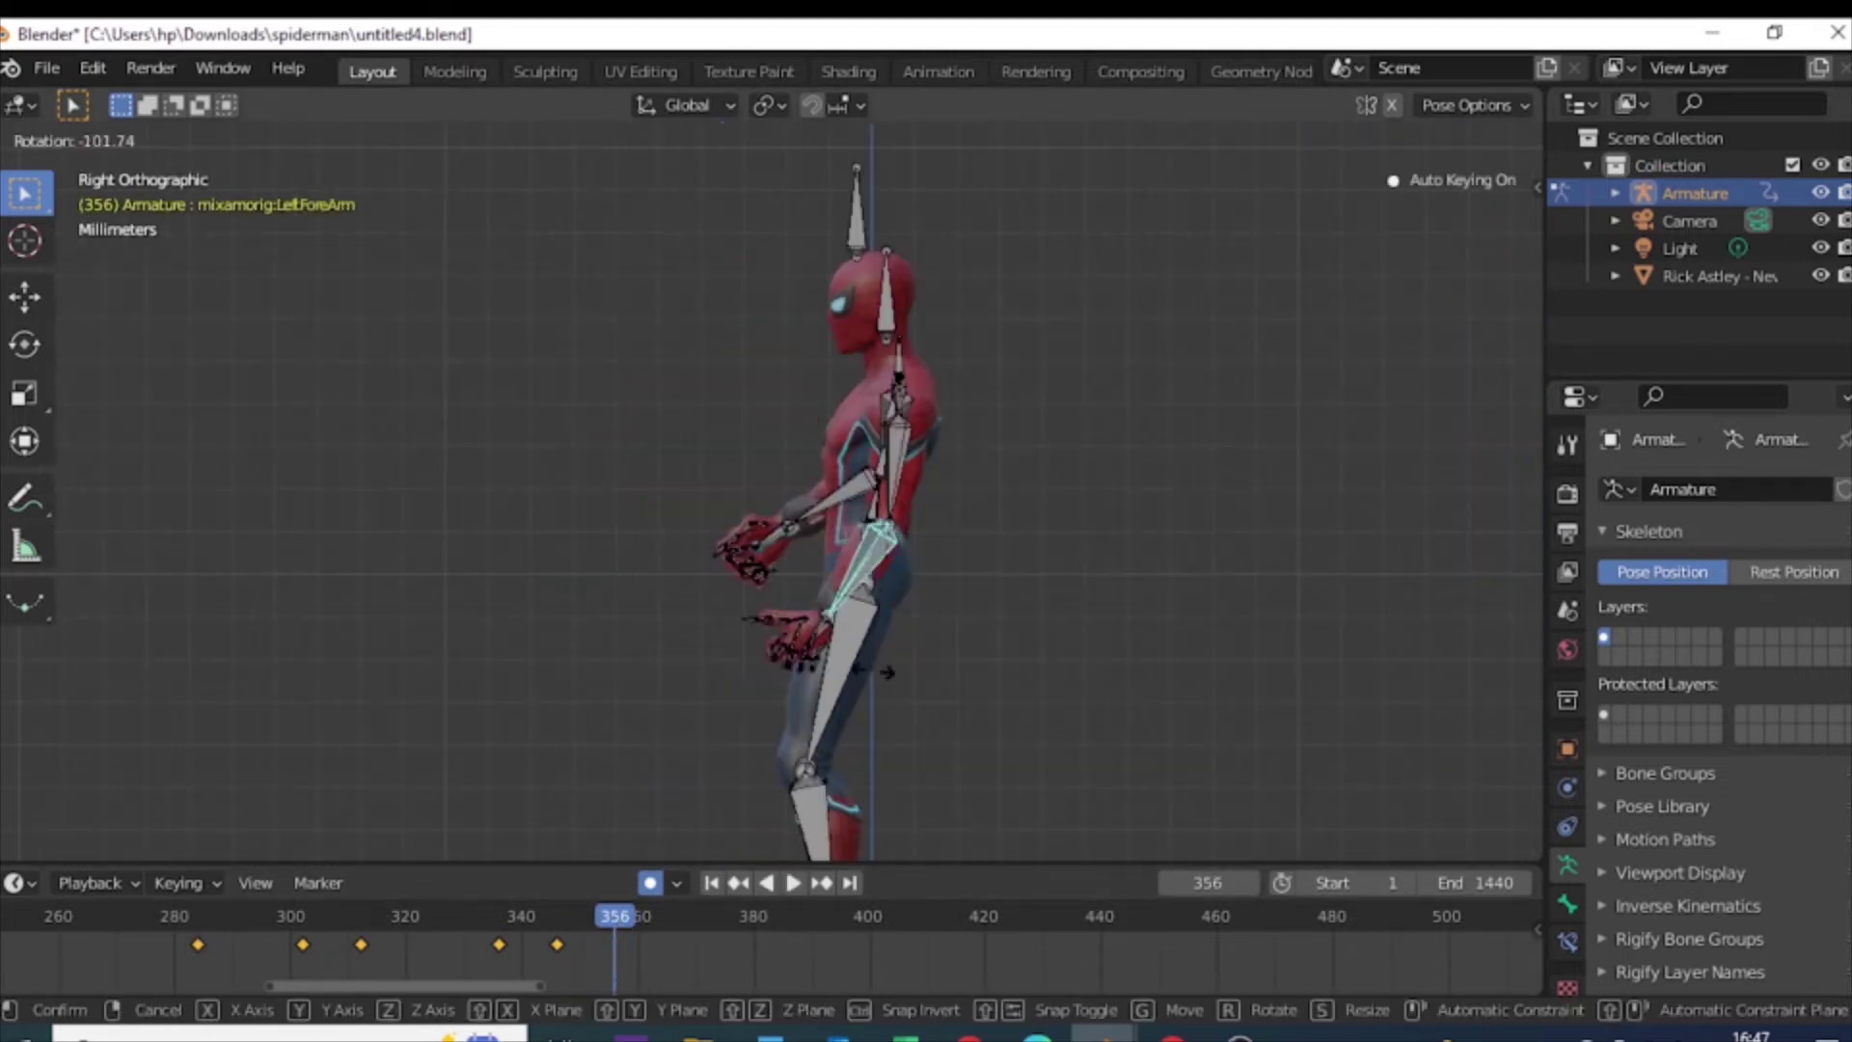
click(915, 667)
key(KP_1)
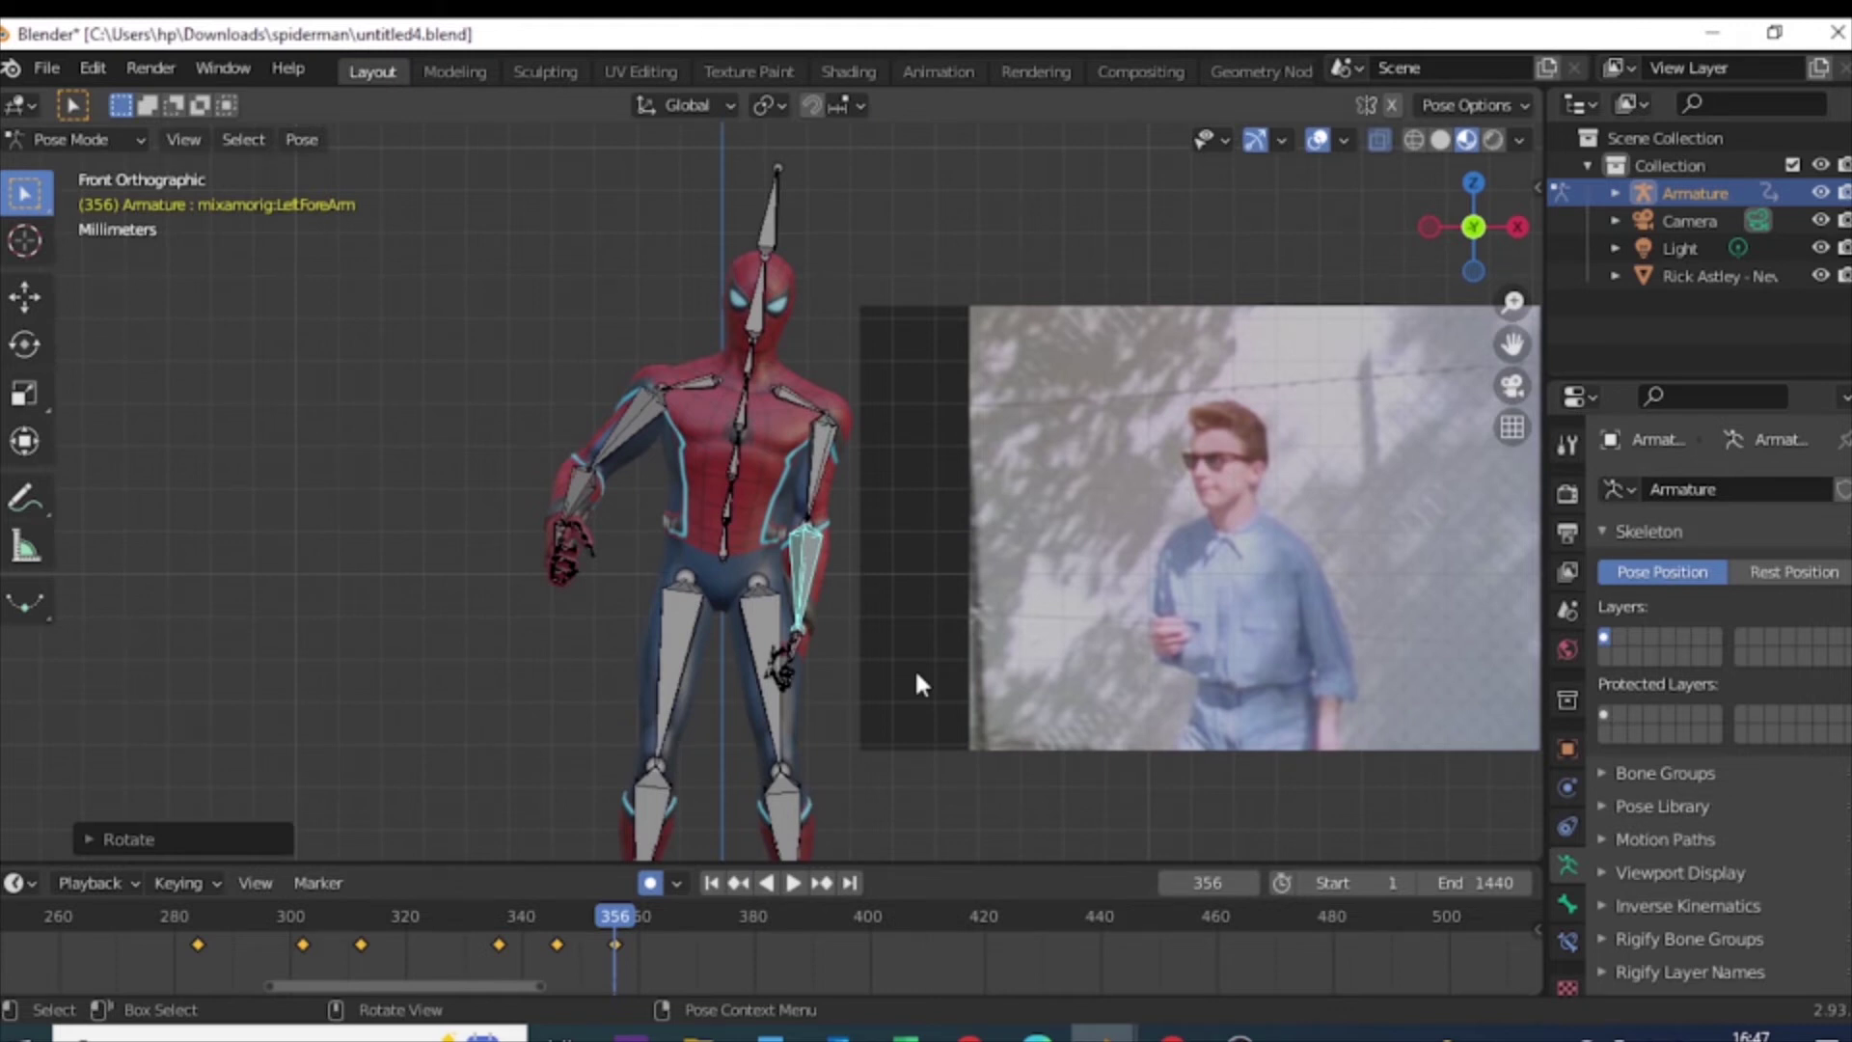
Step: Tilt the spine at frame 356 using the right-side view
click(732, 492)
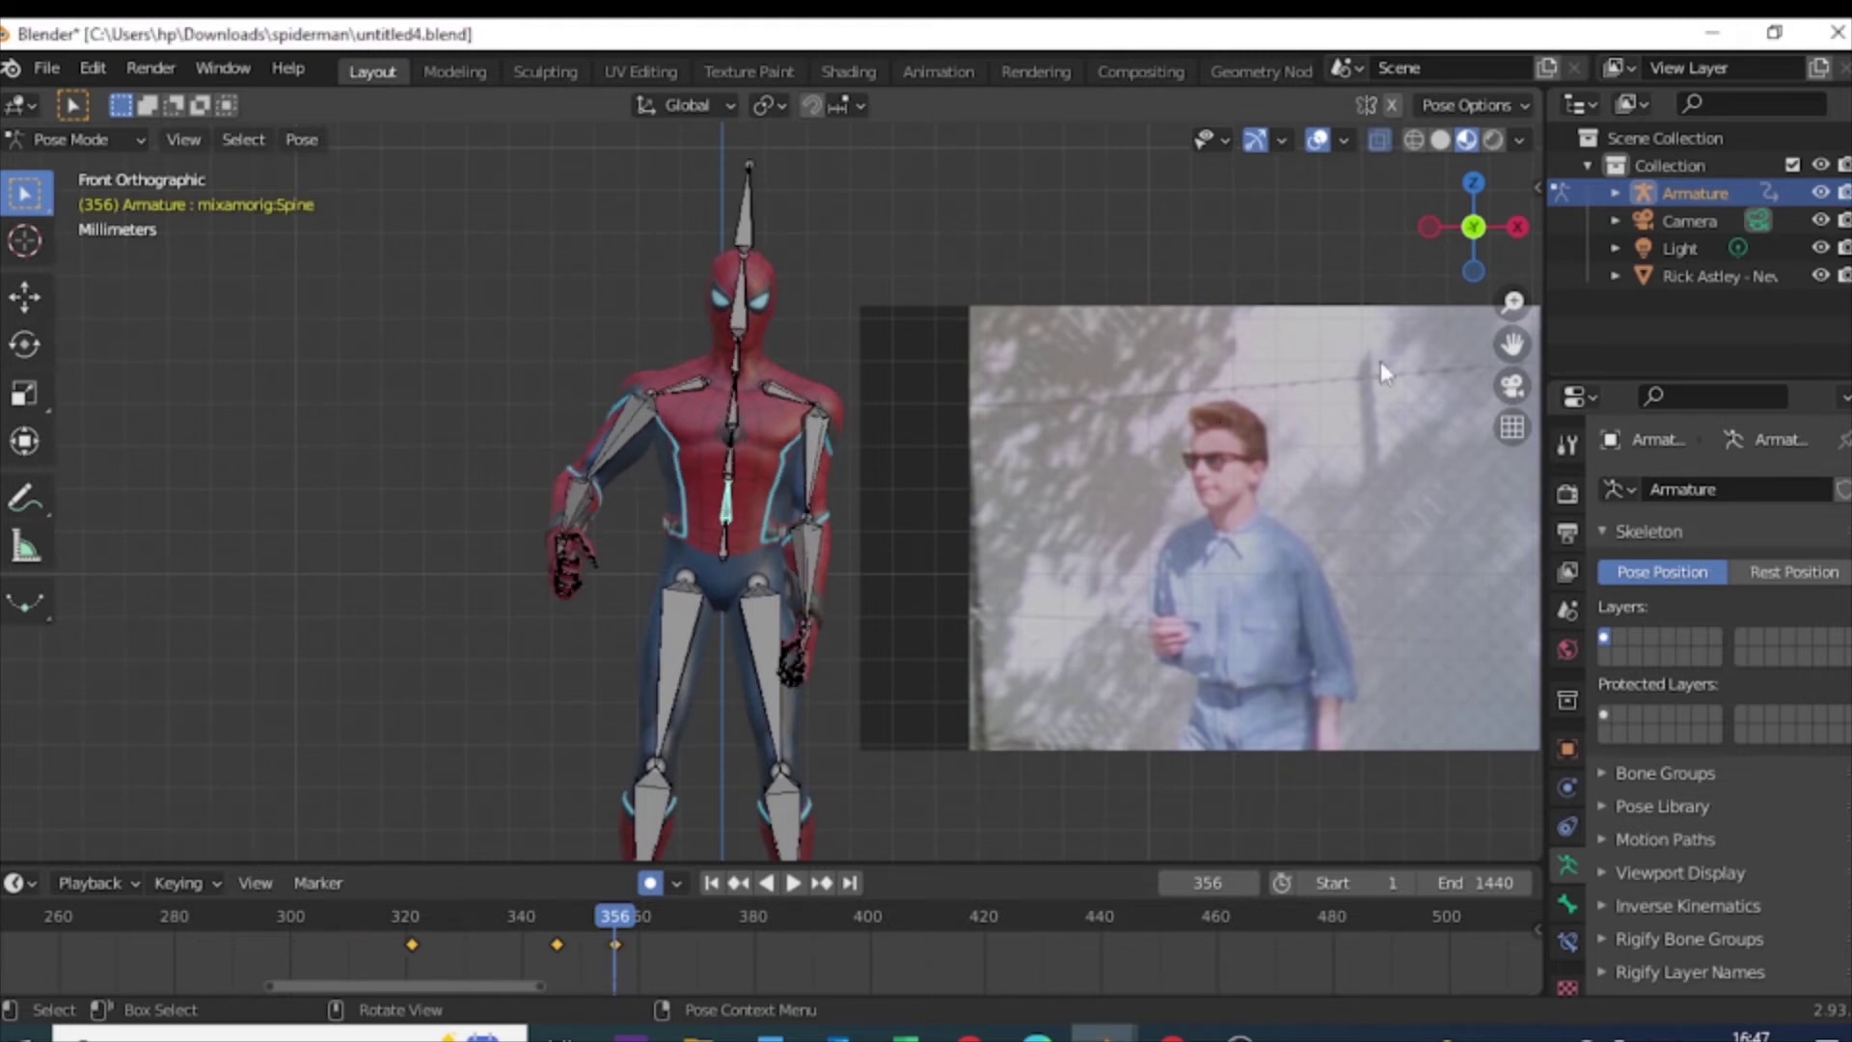
key(KP_3)
key(r)
click(1057, 421)
key(KP_1)
Step: Save the project as untitled5.blend
click(47, 67)
click(135, 288)
click(1245, 923)
Step: Swing the right upper arm forward and down, rotate the right forearm, then play back to check
click(594, 434)
key(r)
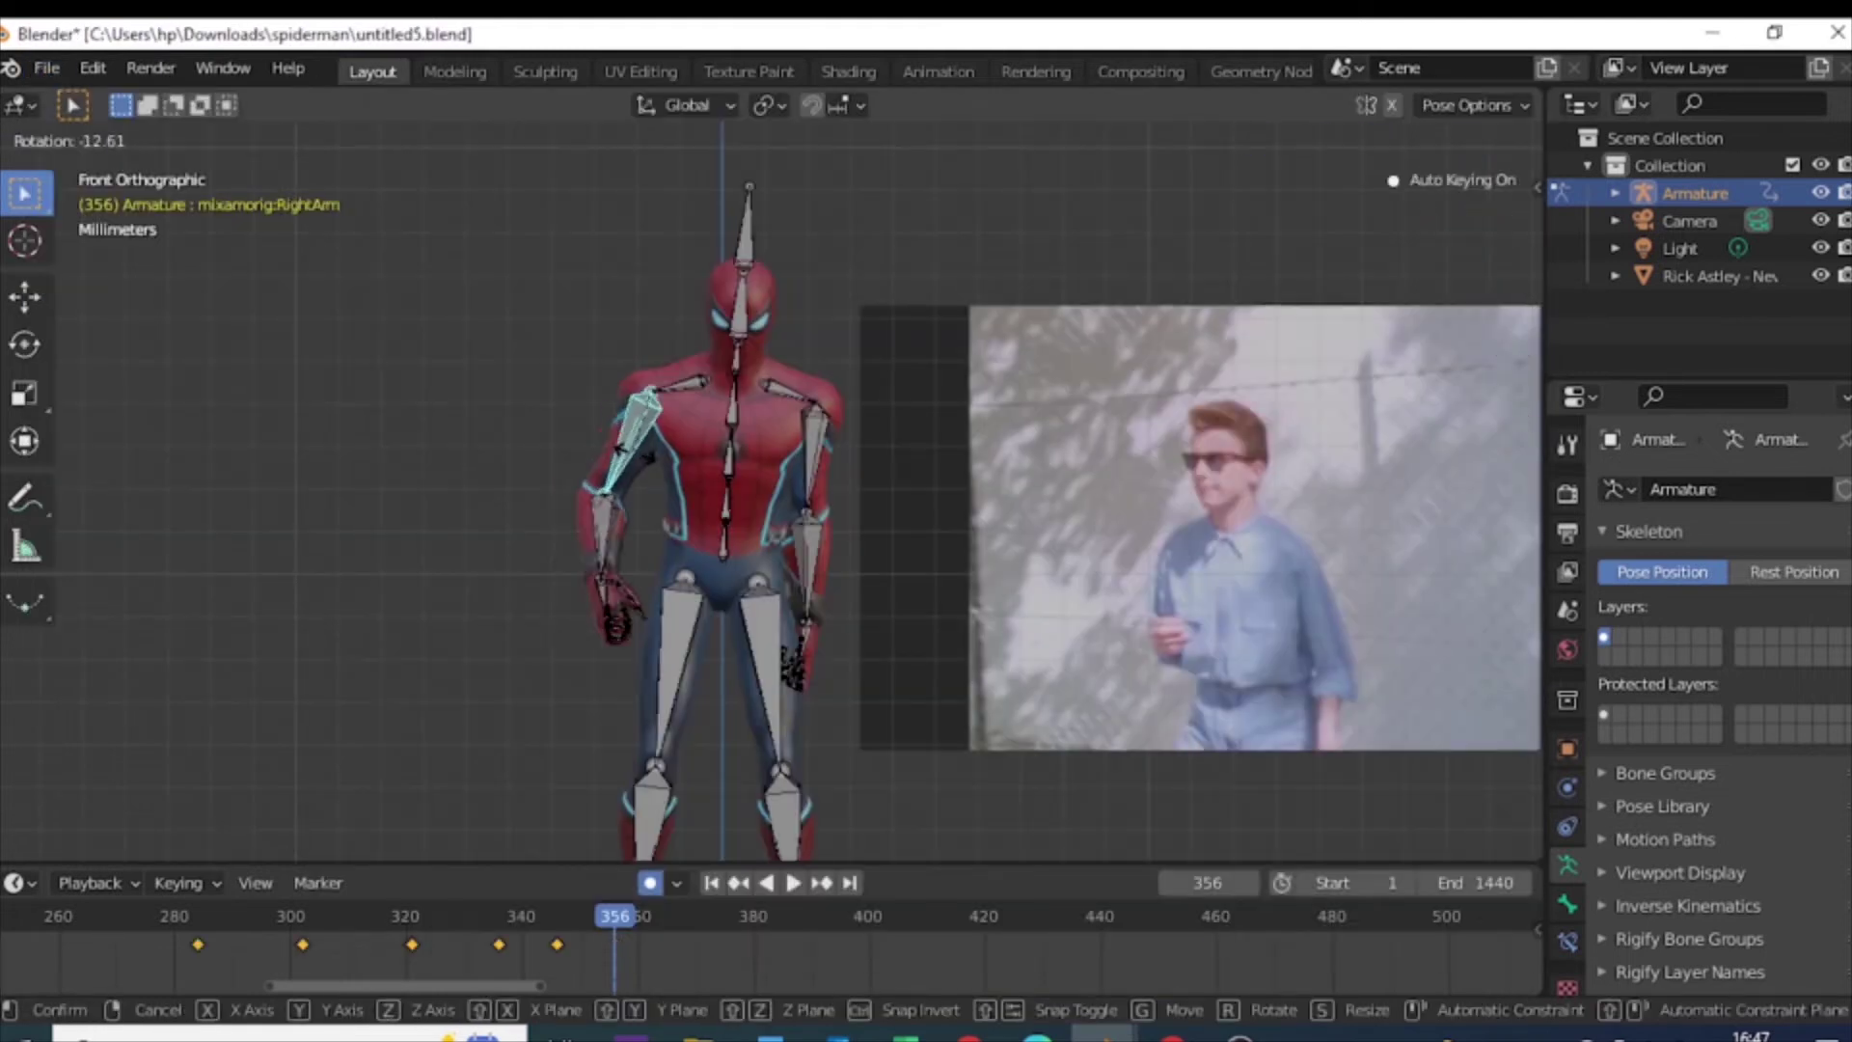
click(675, 540)
key(ctrl+KP_3)
key(r)
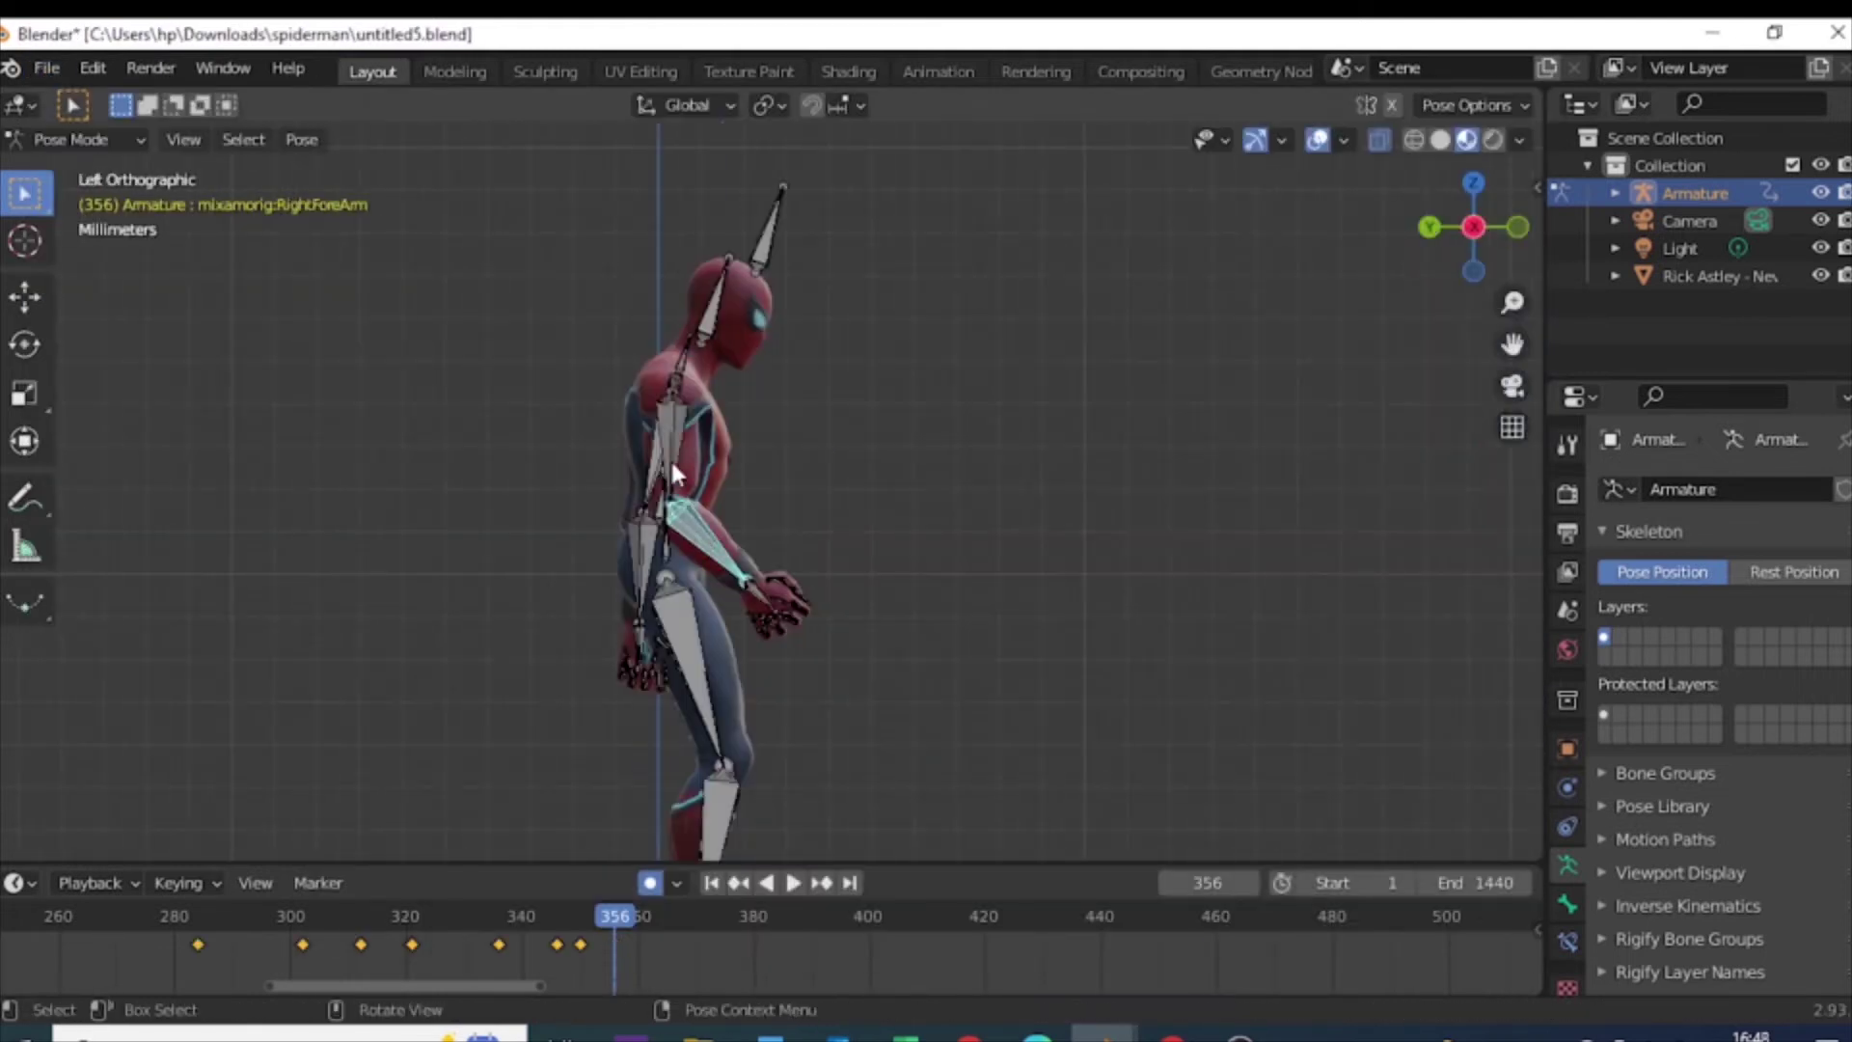
click(617, 479)
key(KP_1)
click(639, 488)
key(r)
key(r)
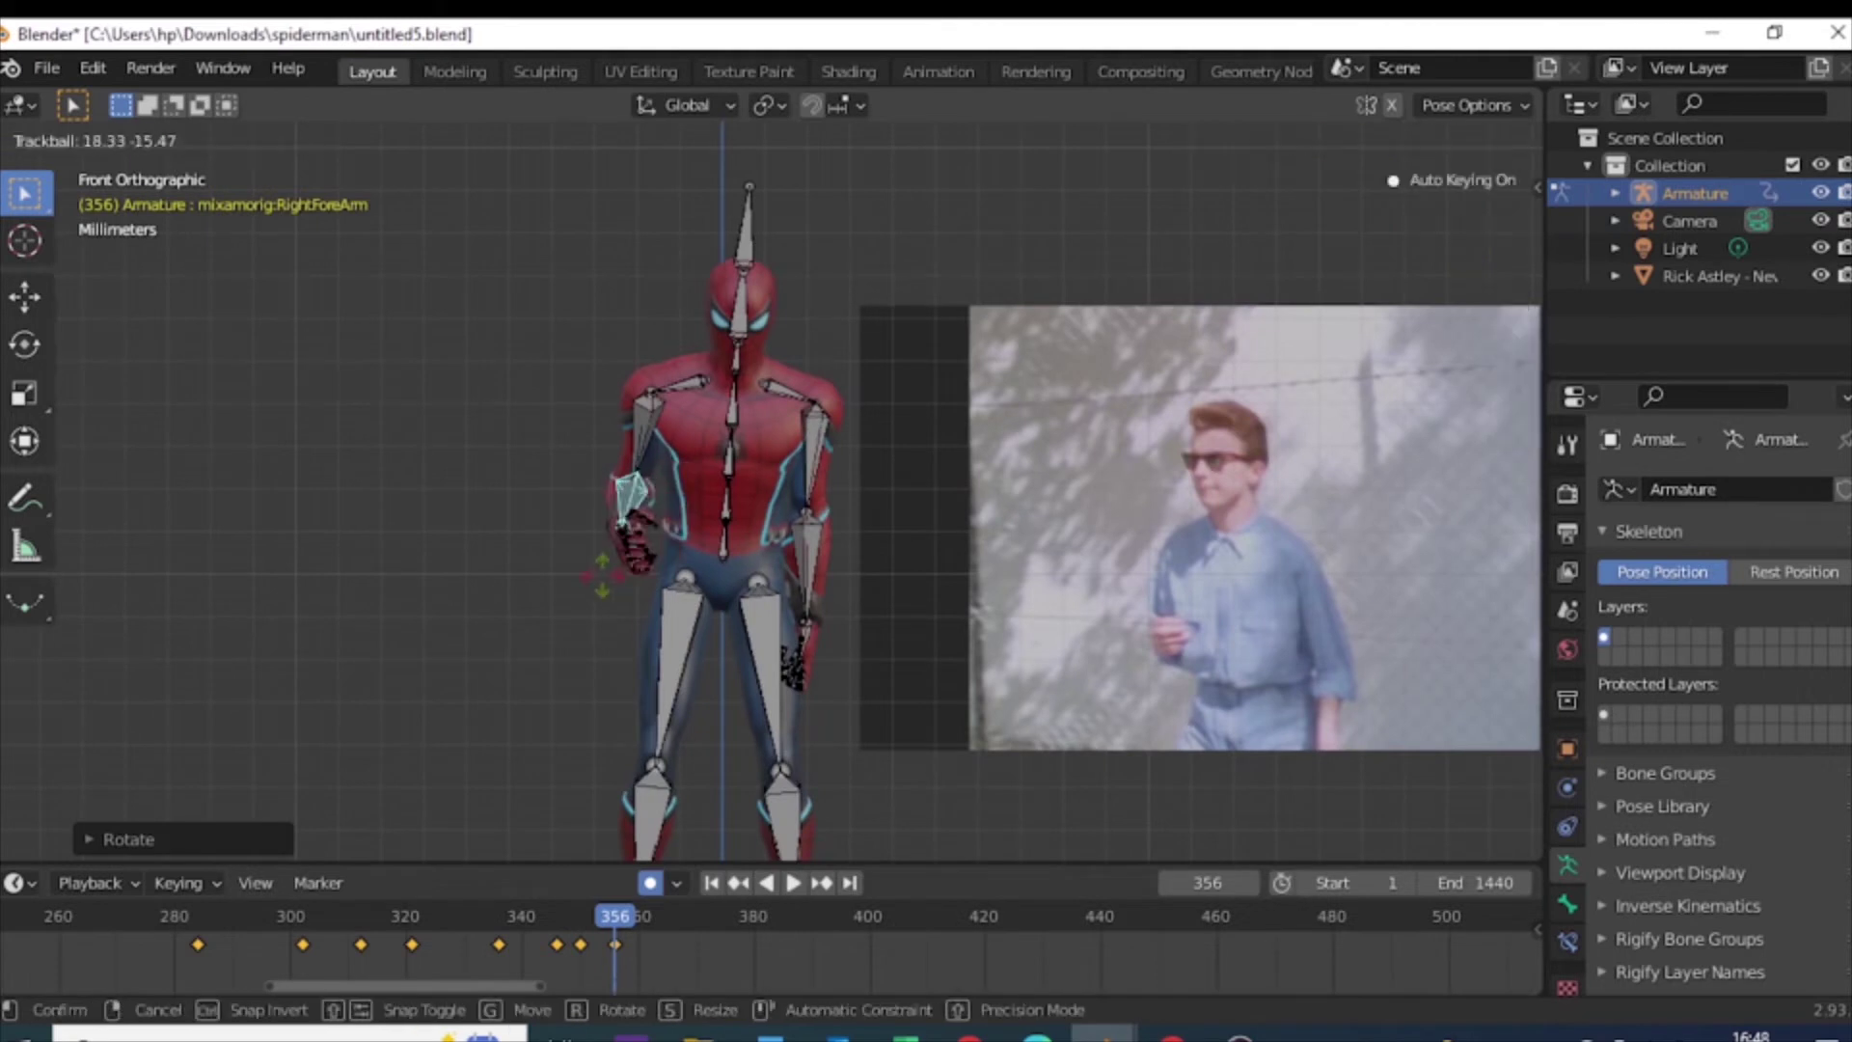
drag(587, 916, 647, 918)
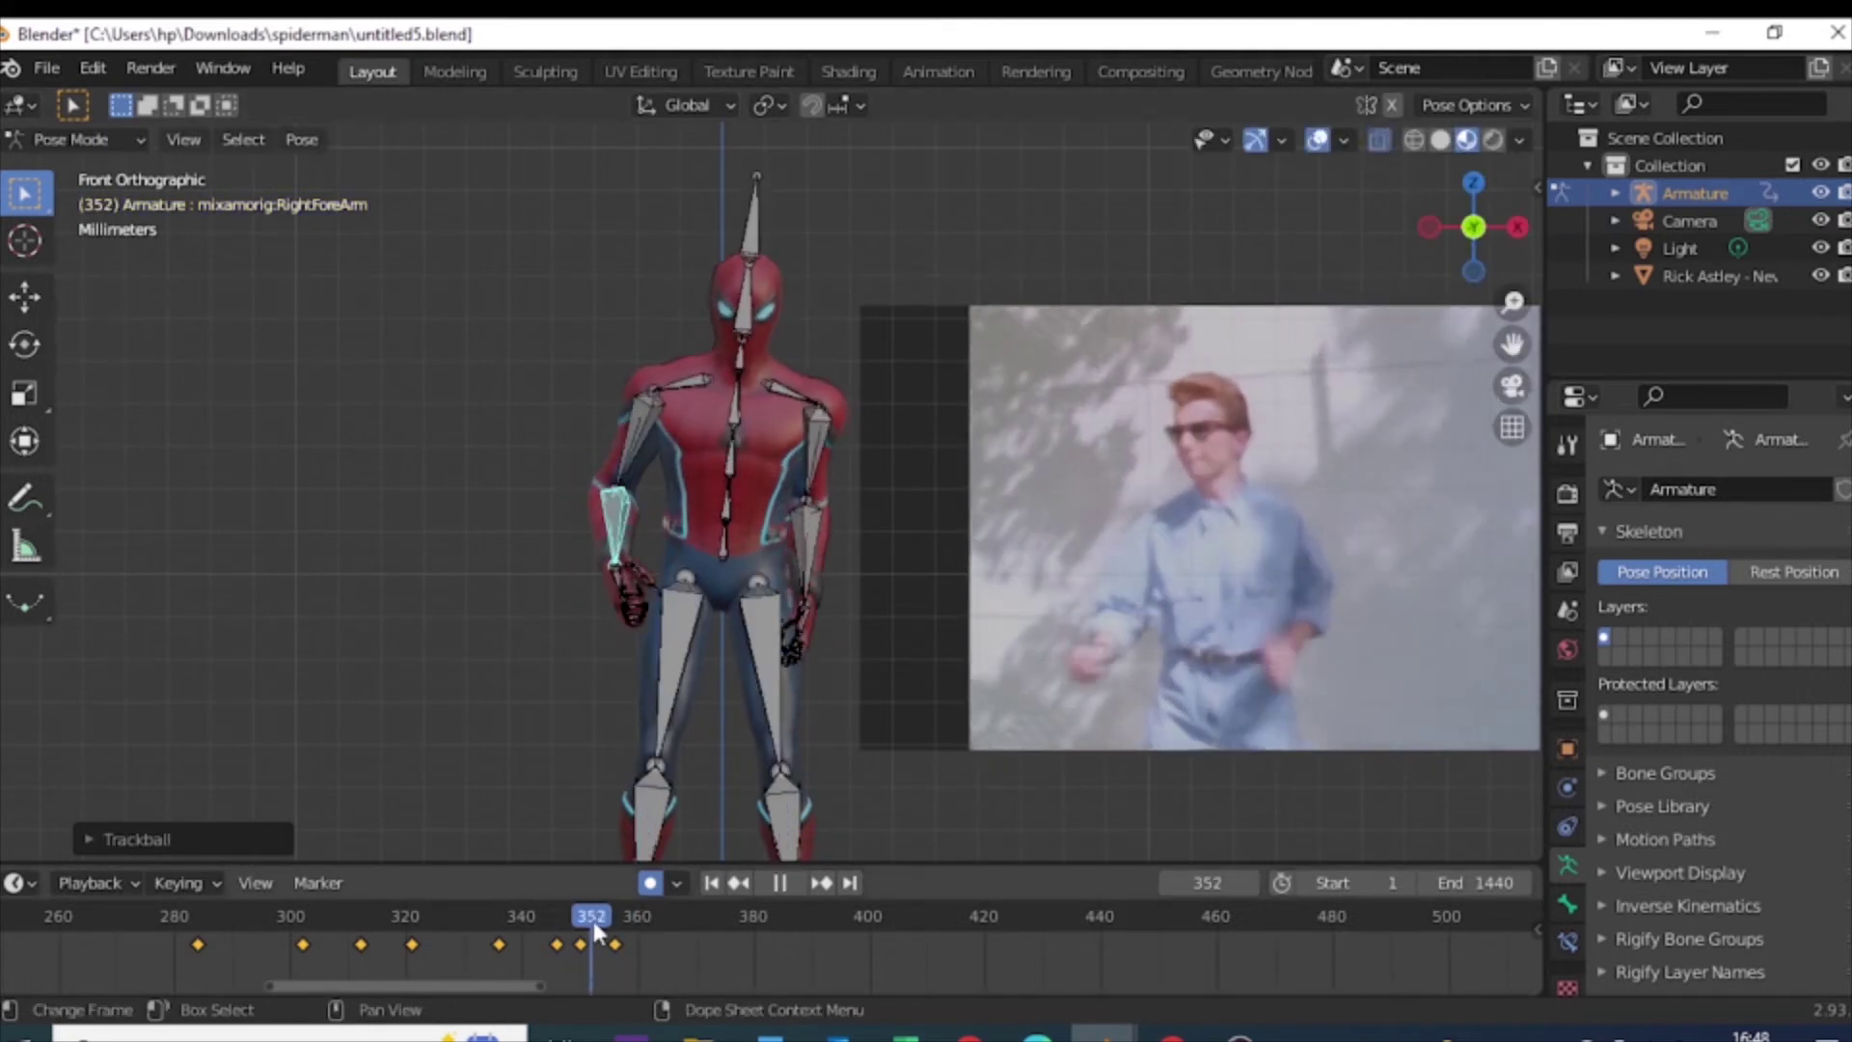
key(space)
key(space)
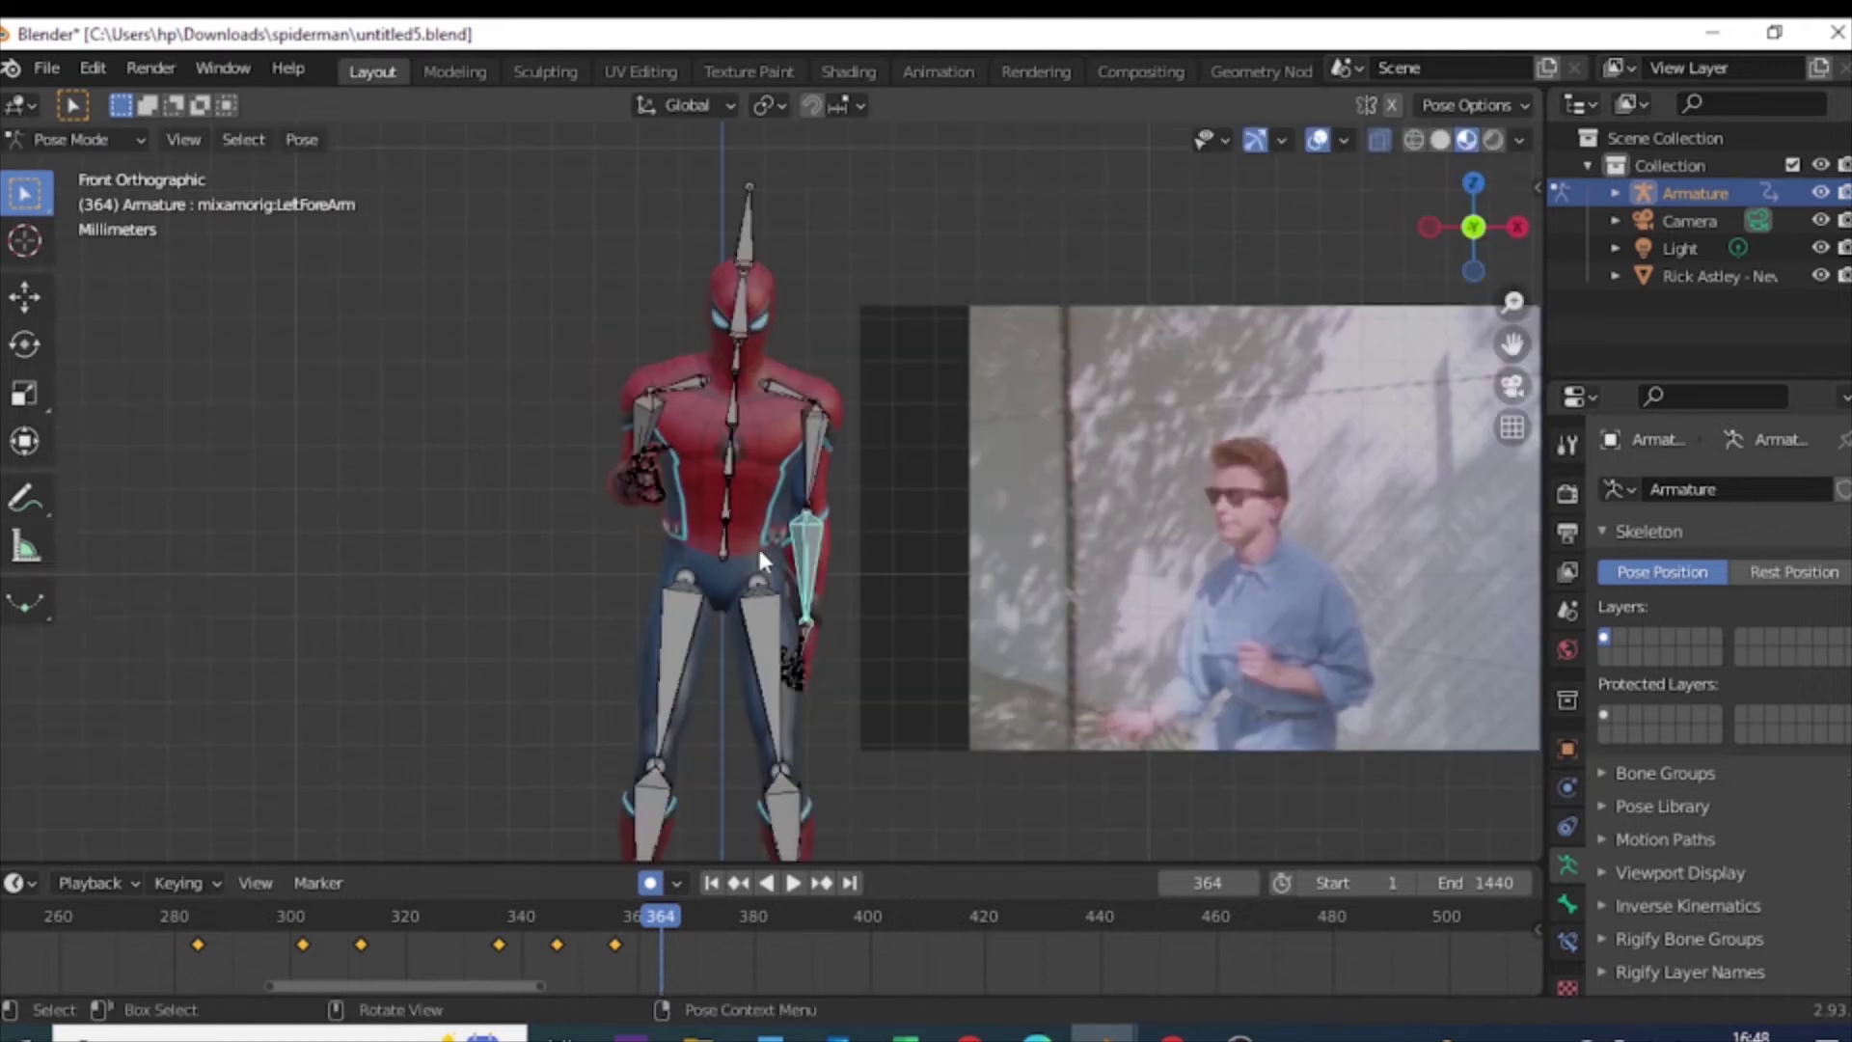
Step: Pose the left forearm across the chest at frame 364, checking it from the side view
key(r)
key(r)
click(596, 323)
scroll(866, 605, up, 3)
middle_drag(866, 606, 1150, 424)
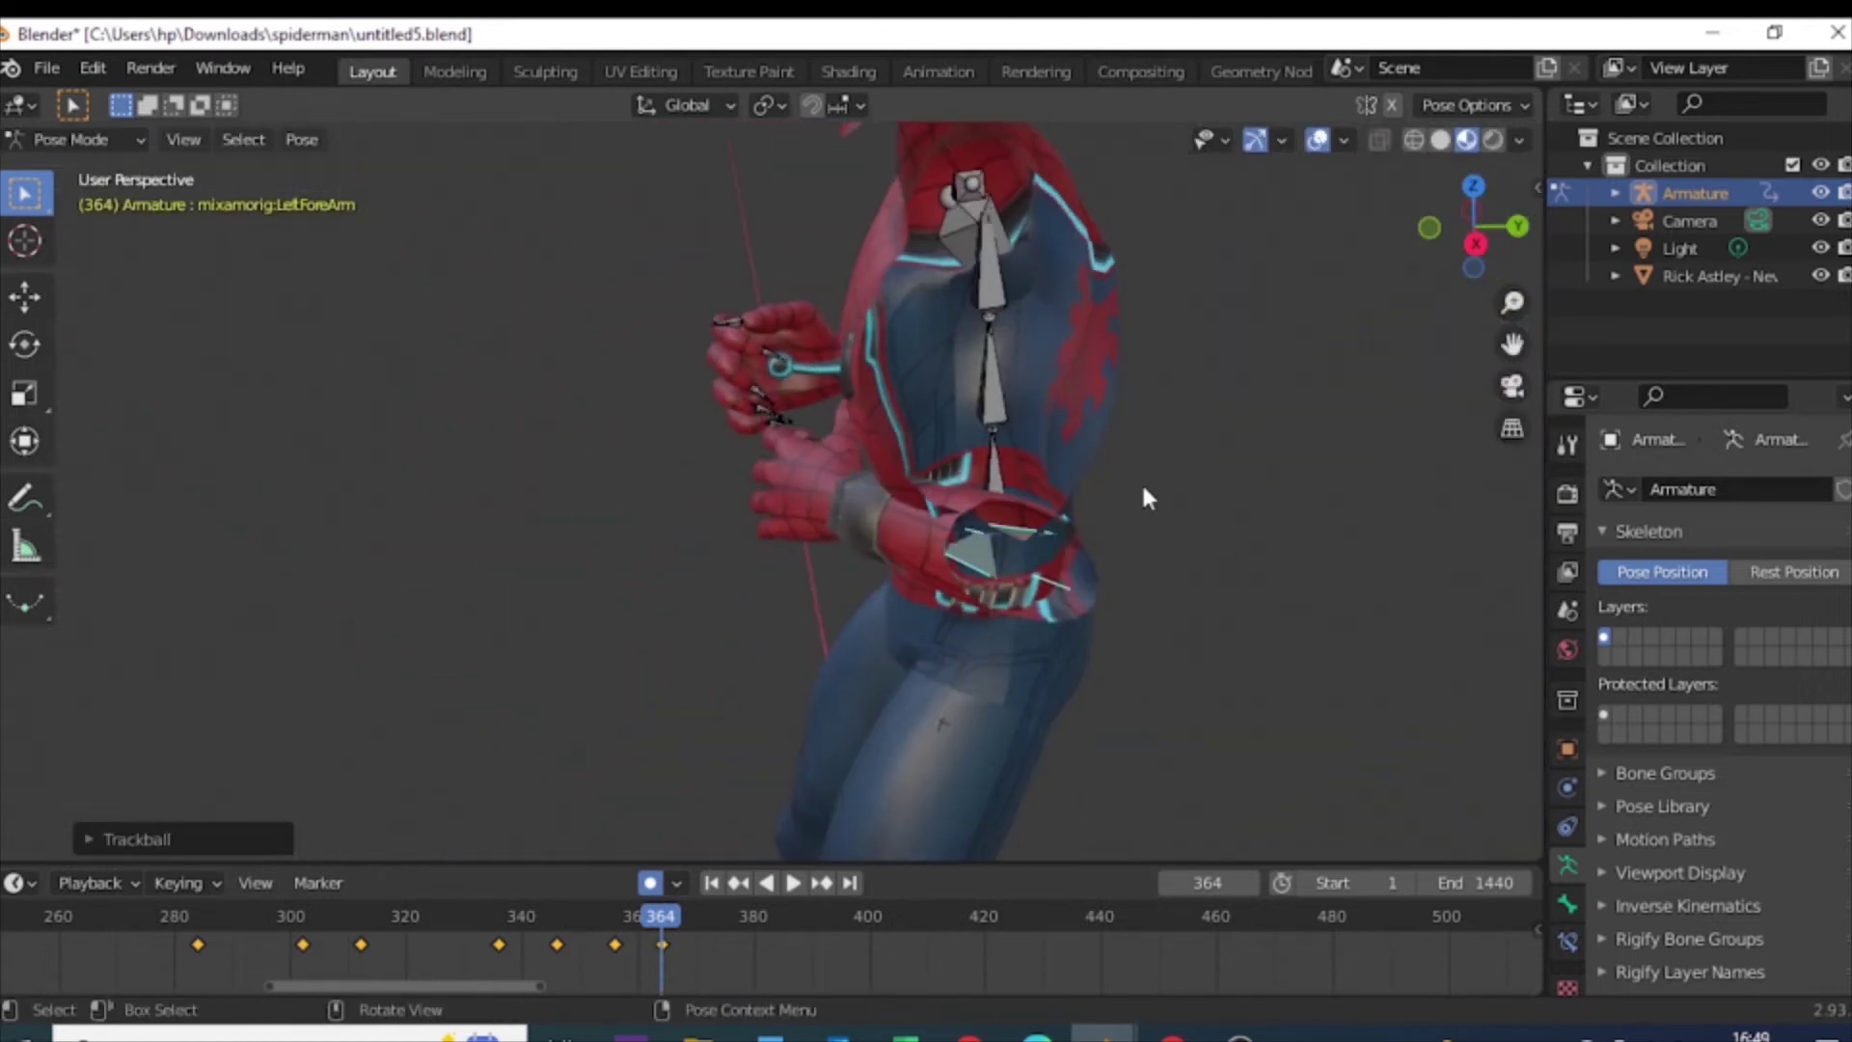
key(KP_3)
key(r)
key(r)
click(1202, 450)
key(KP_1)
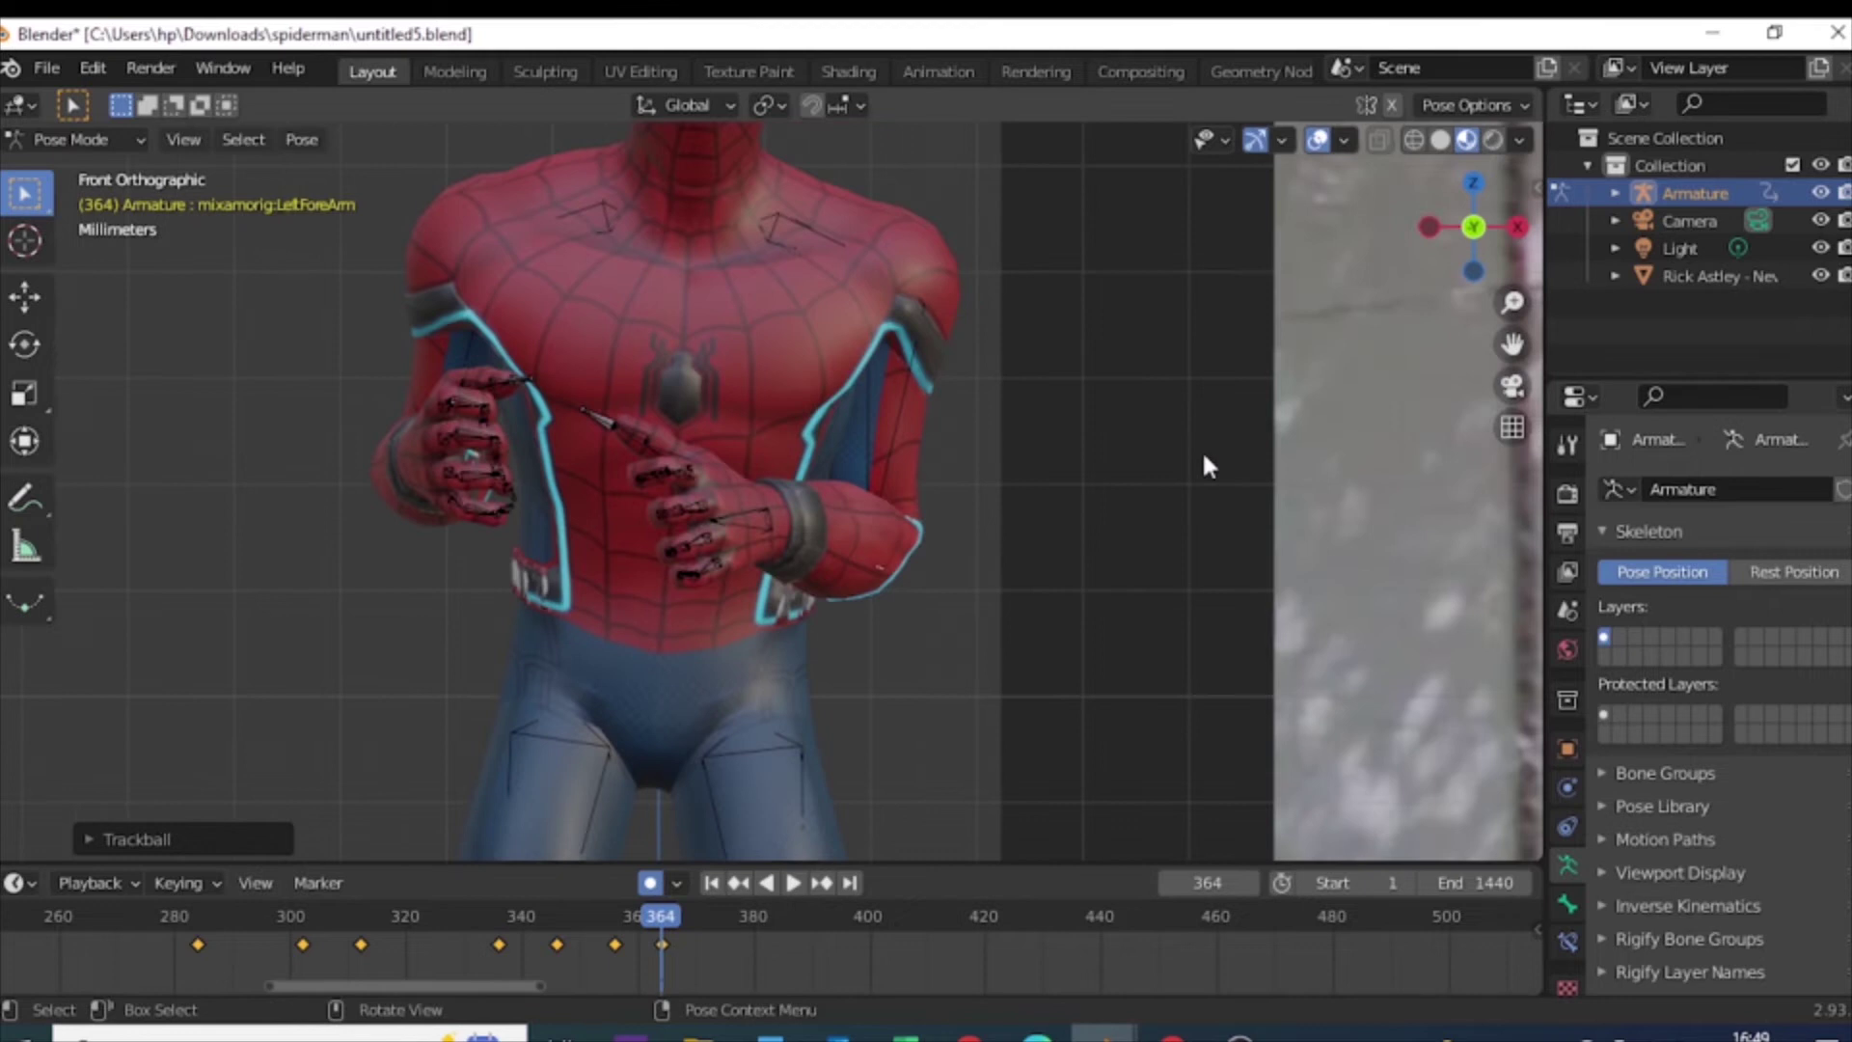
Step: Rotate the forearm on Z and swing the right forearm and upper arm outward, then preview
key(r)
key(z)
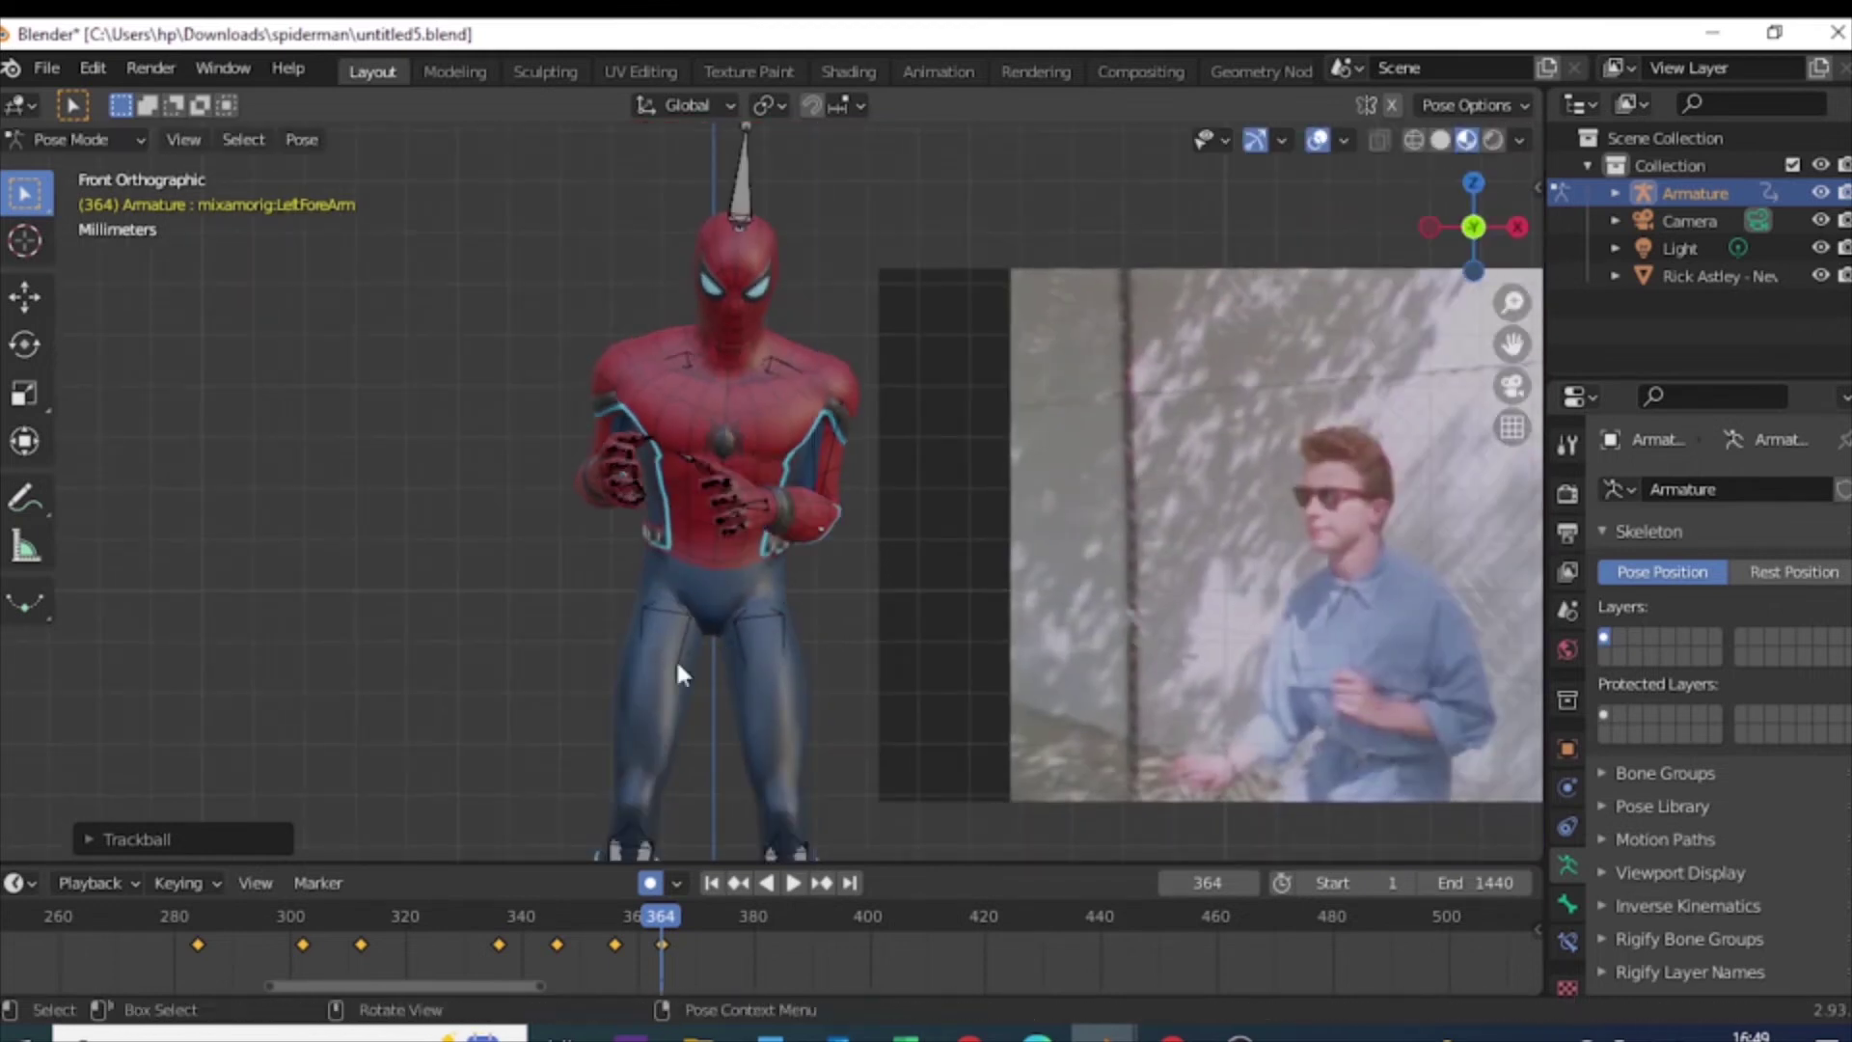
click(559, 545)
key(alt+z)
click(592, 466)
key(r)
key(r)
click(617, 434)
key(r)
click(618, 435)
key(space)
Step: Turn the hips around the Z axis and check the pose from behind
mouse_move(621, 923)
mouse_down()
mouse_move(583, 928)
mouse_move(696, 924)
mouse_up()
click(732, 510)
key(r)
key(z)
click(1057, 338)
middle_drag(1058, 338, 886, 594)
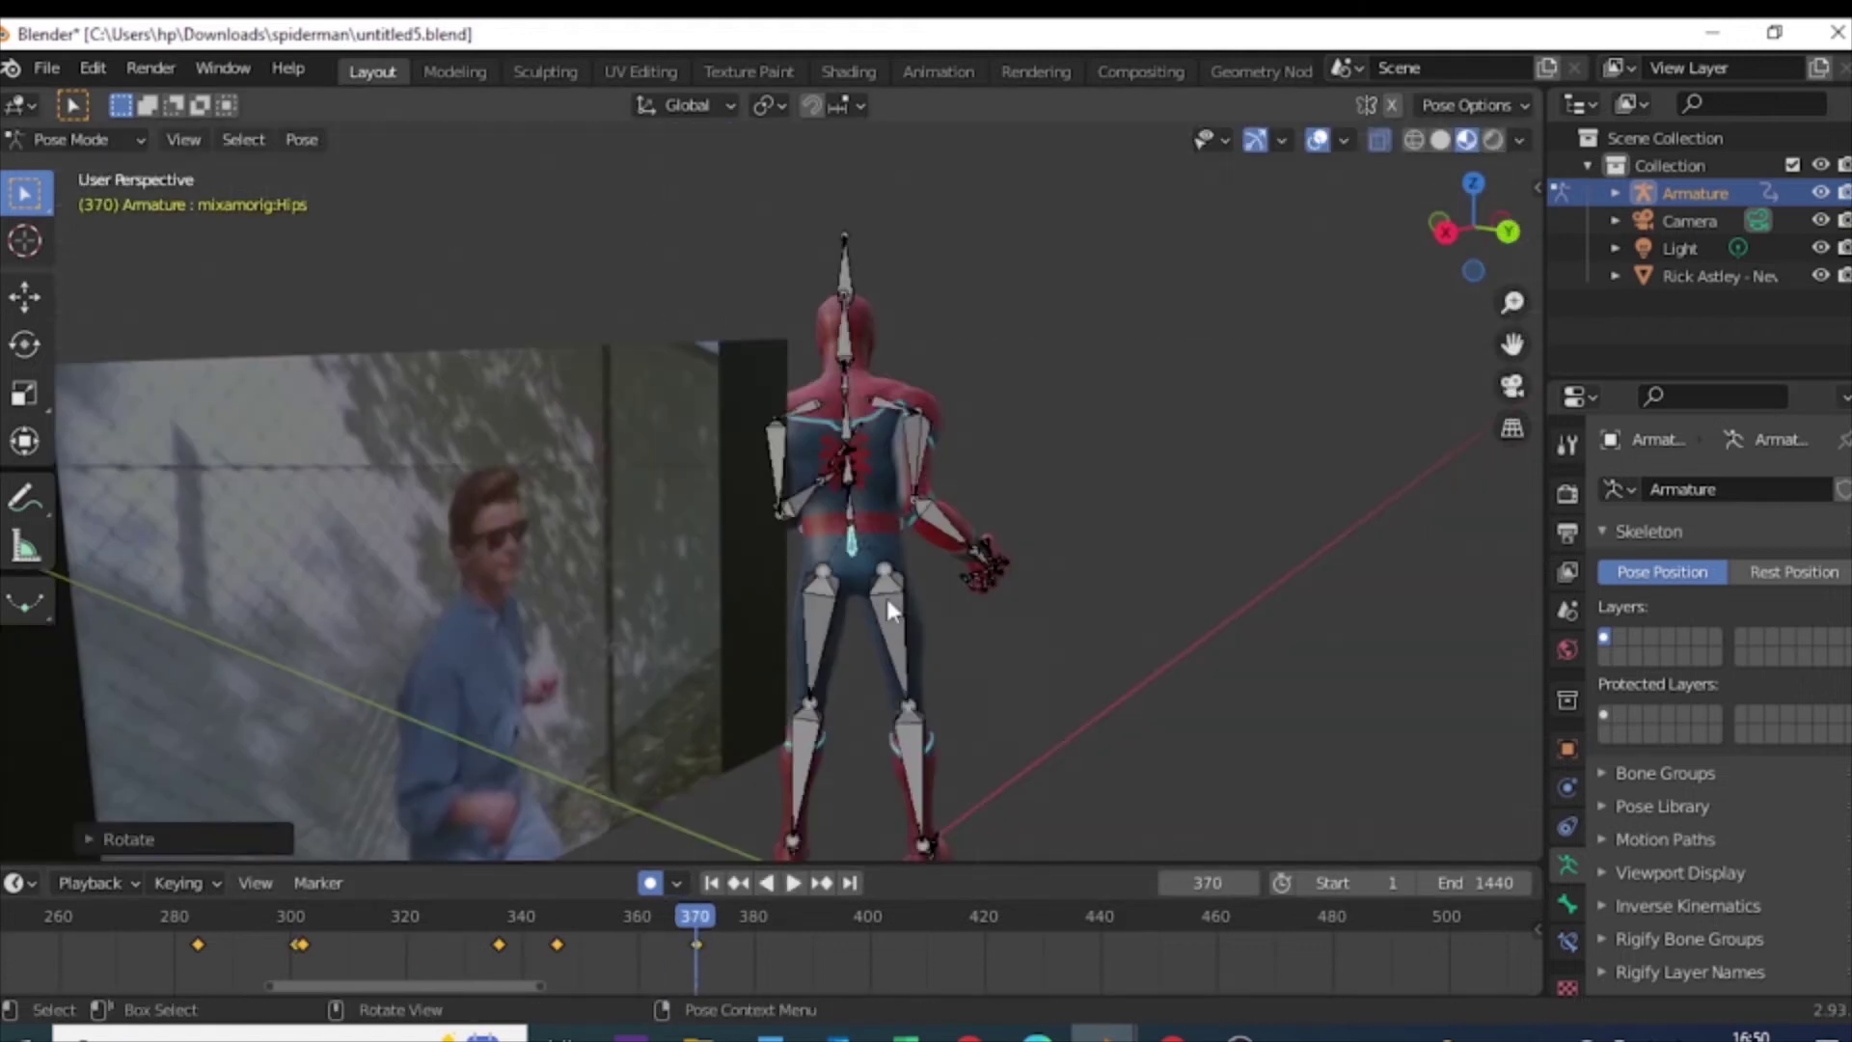
key(KP_1)
Step: Key the left forearm pose at frame 370 and play the animation to review it
click(772, 502)
key(r)
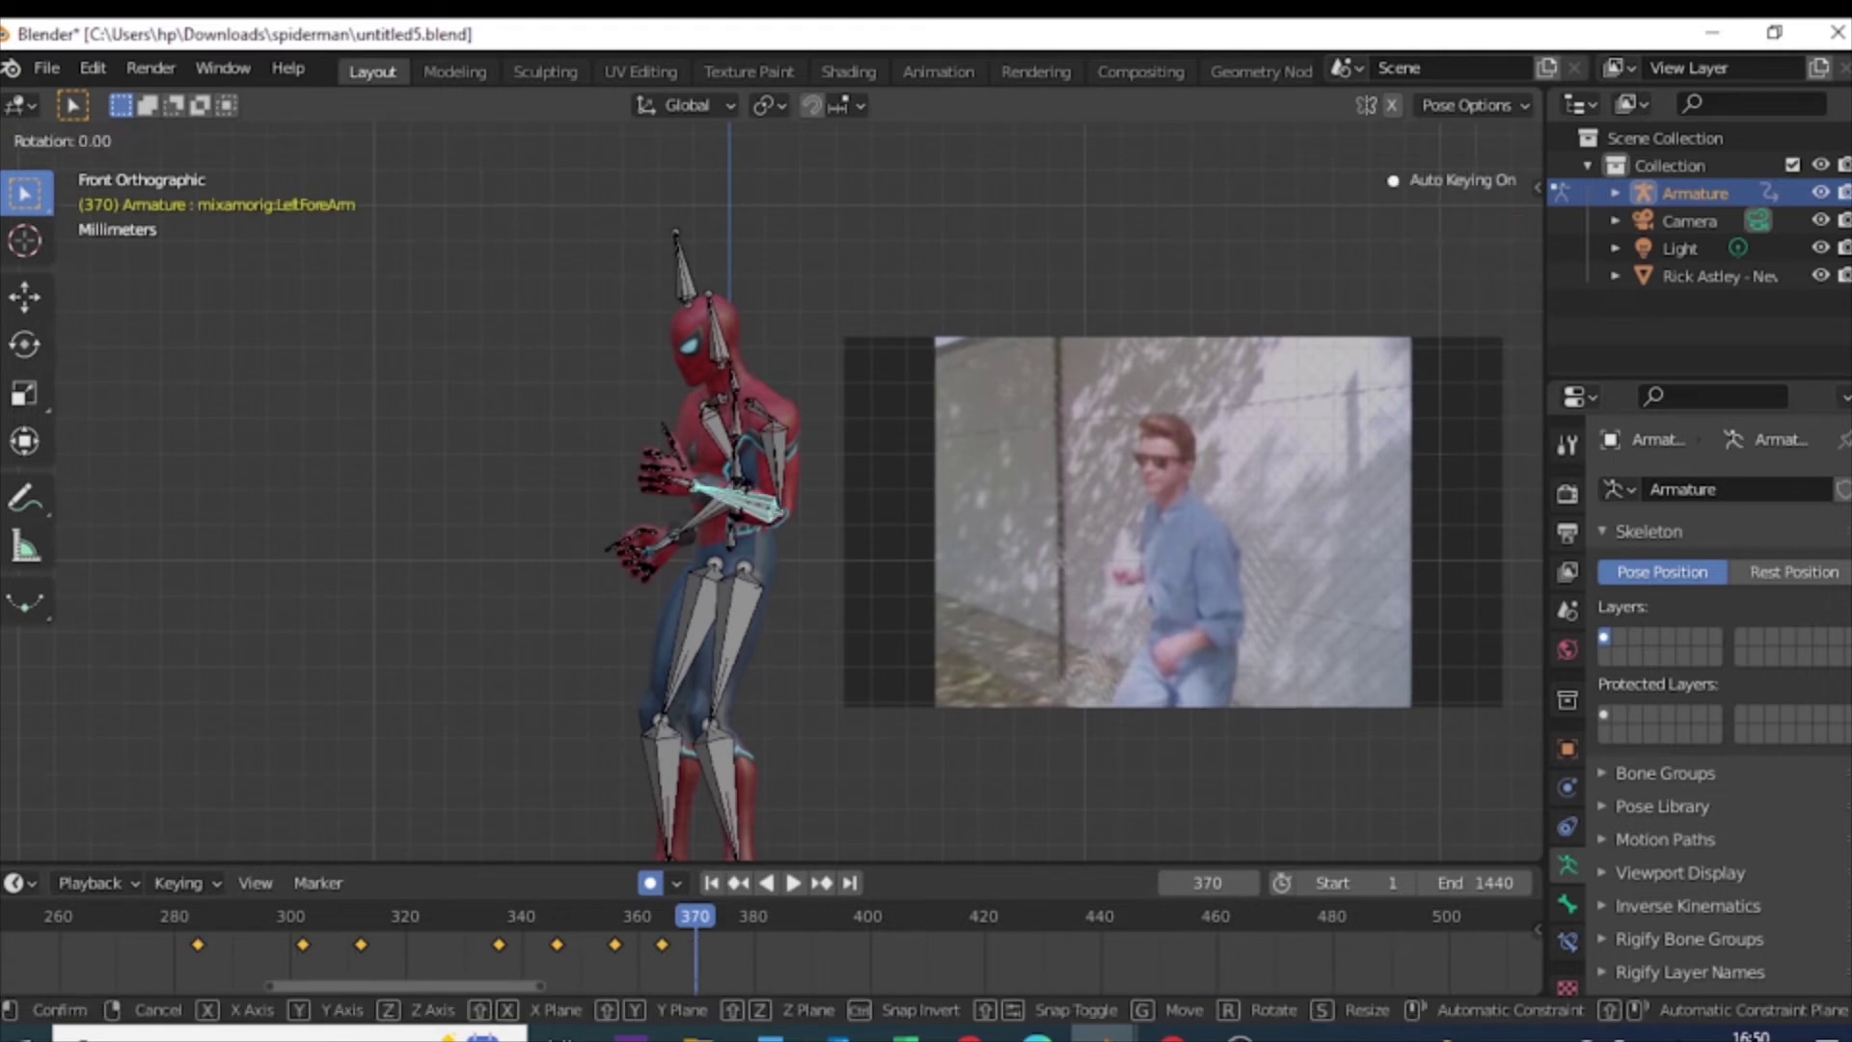
click(743, 551)
mouse_move(599, 933)
mouse_down()
mouse_move(729, 934)
mouse_move(373, 940)
mouse_up()
key(space)
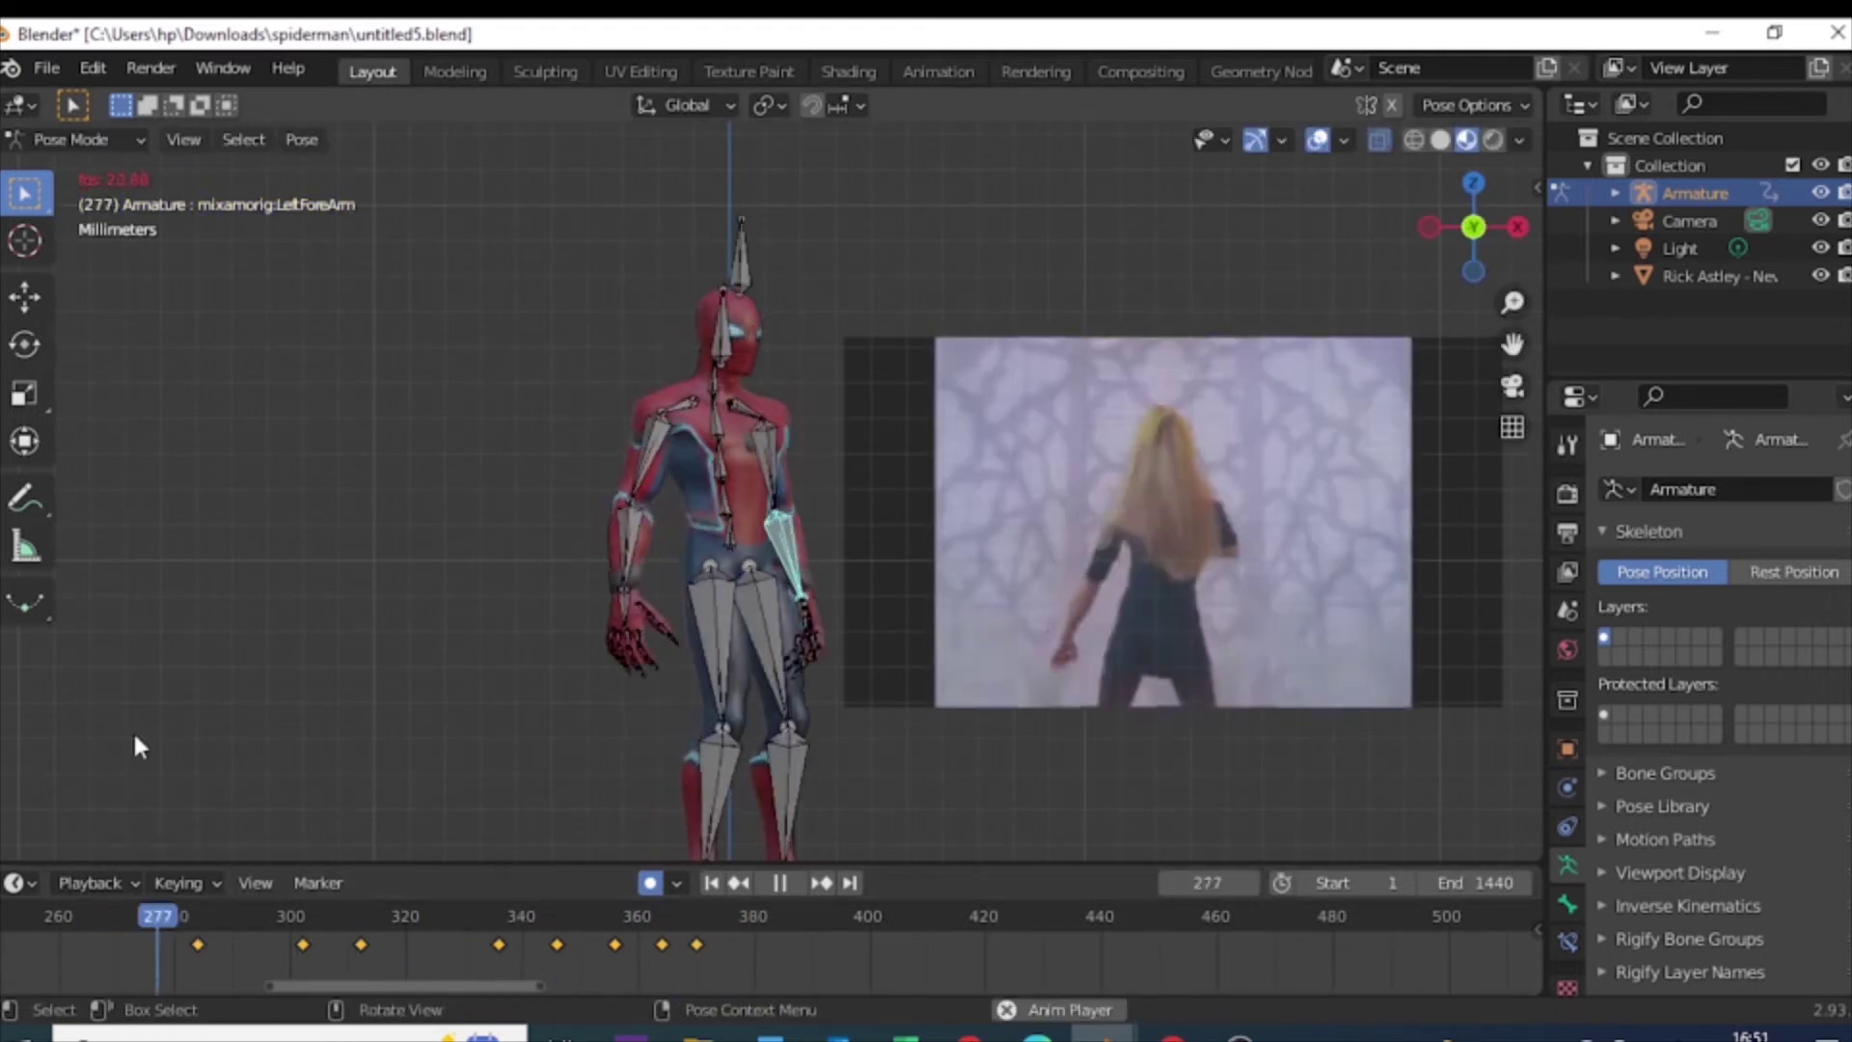
Step: Insert a Location, Rotation & Scale key for all bones at frame 370
key(space)
click(1191, 923)
key(Down)
key(i)
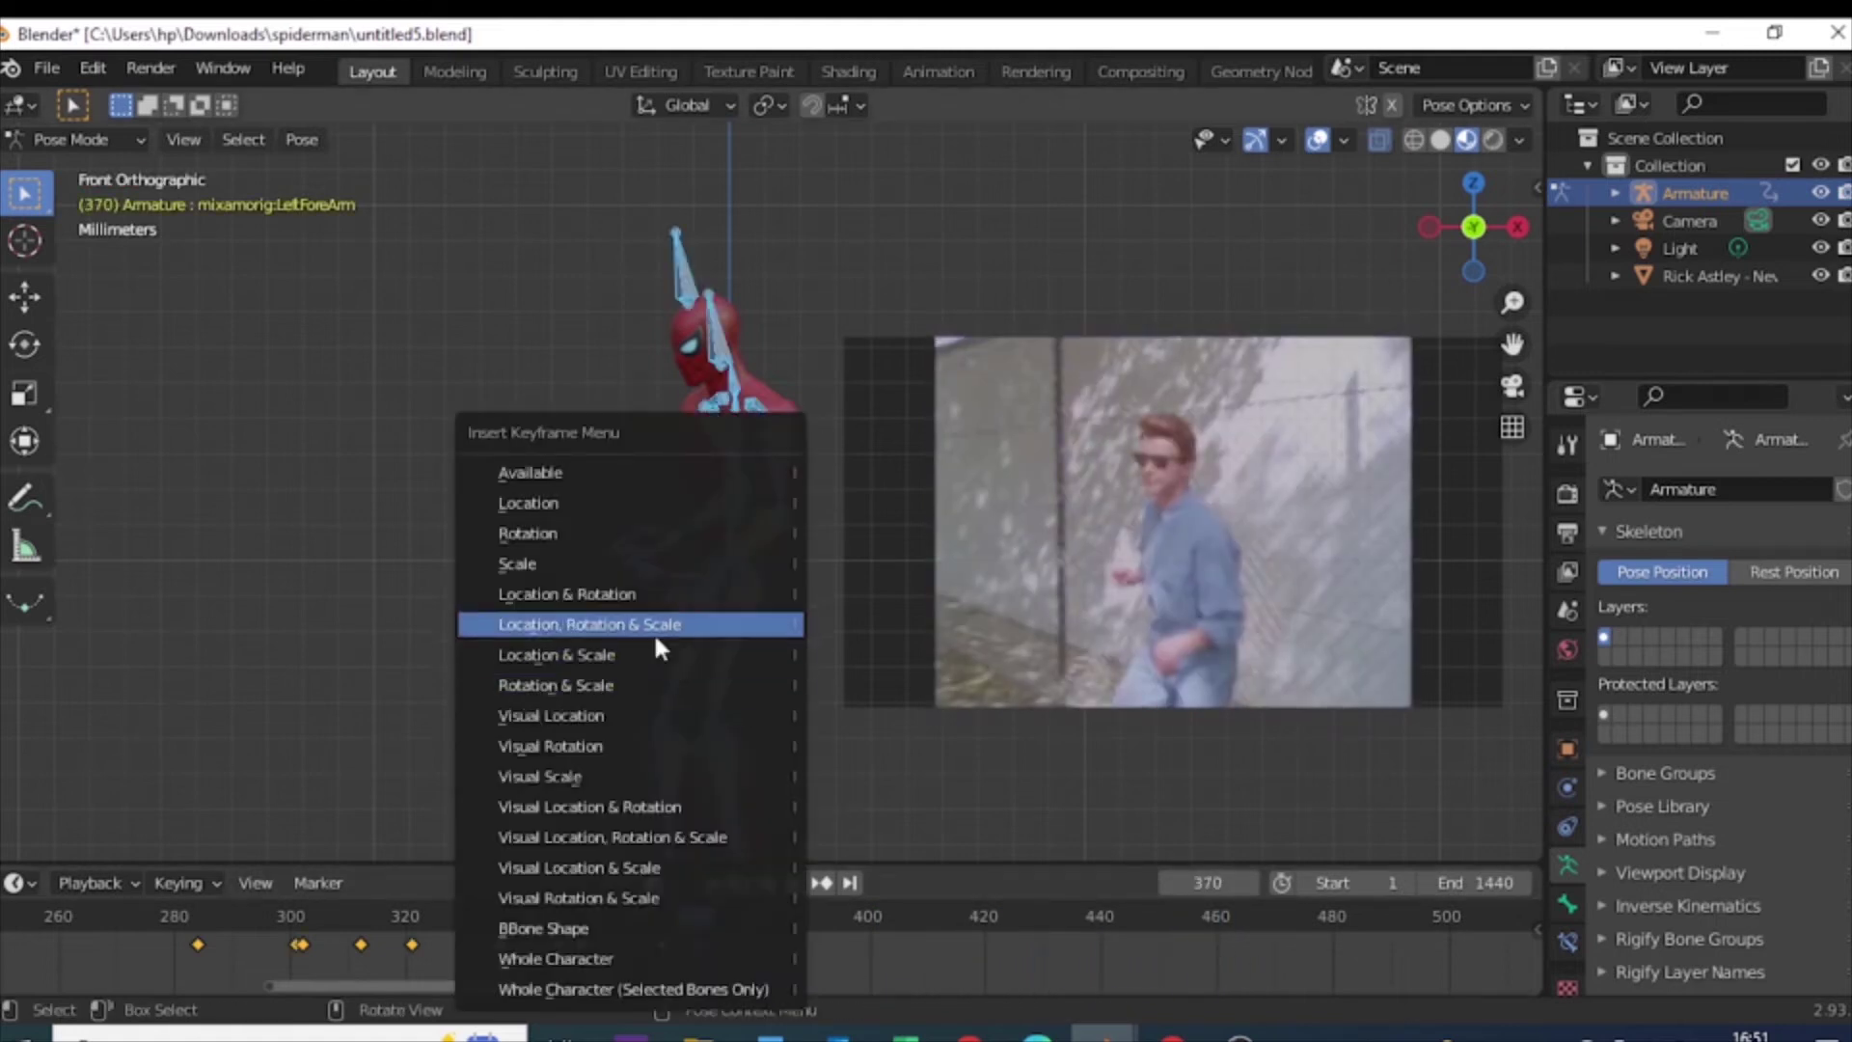
click(656, 635)
Step: Play the dance back from frame 1 to check it, stopping at frame 457
key(space)
drag(1189, 918, 1196, 922)
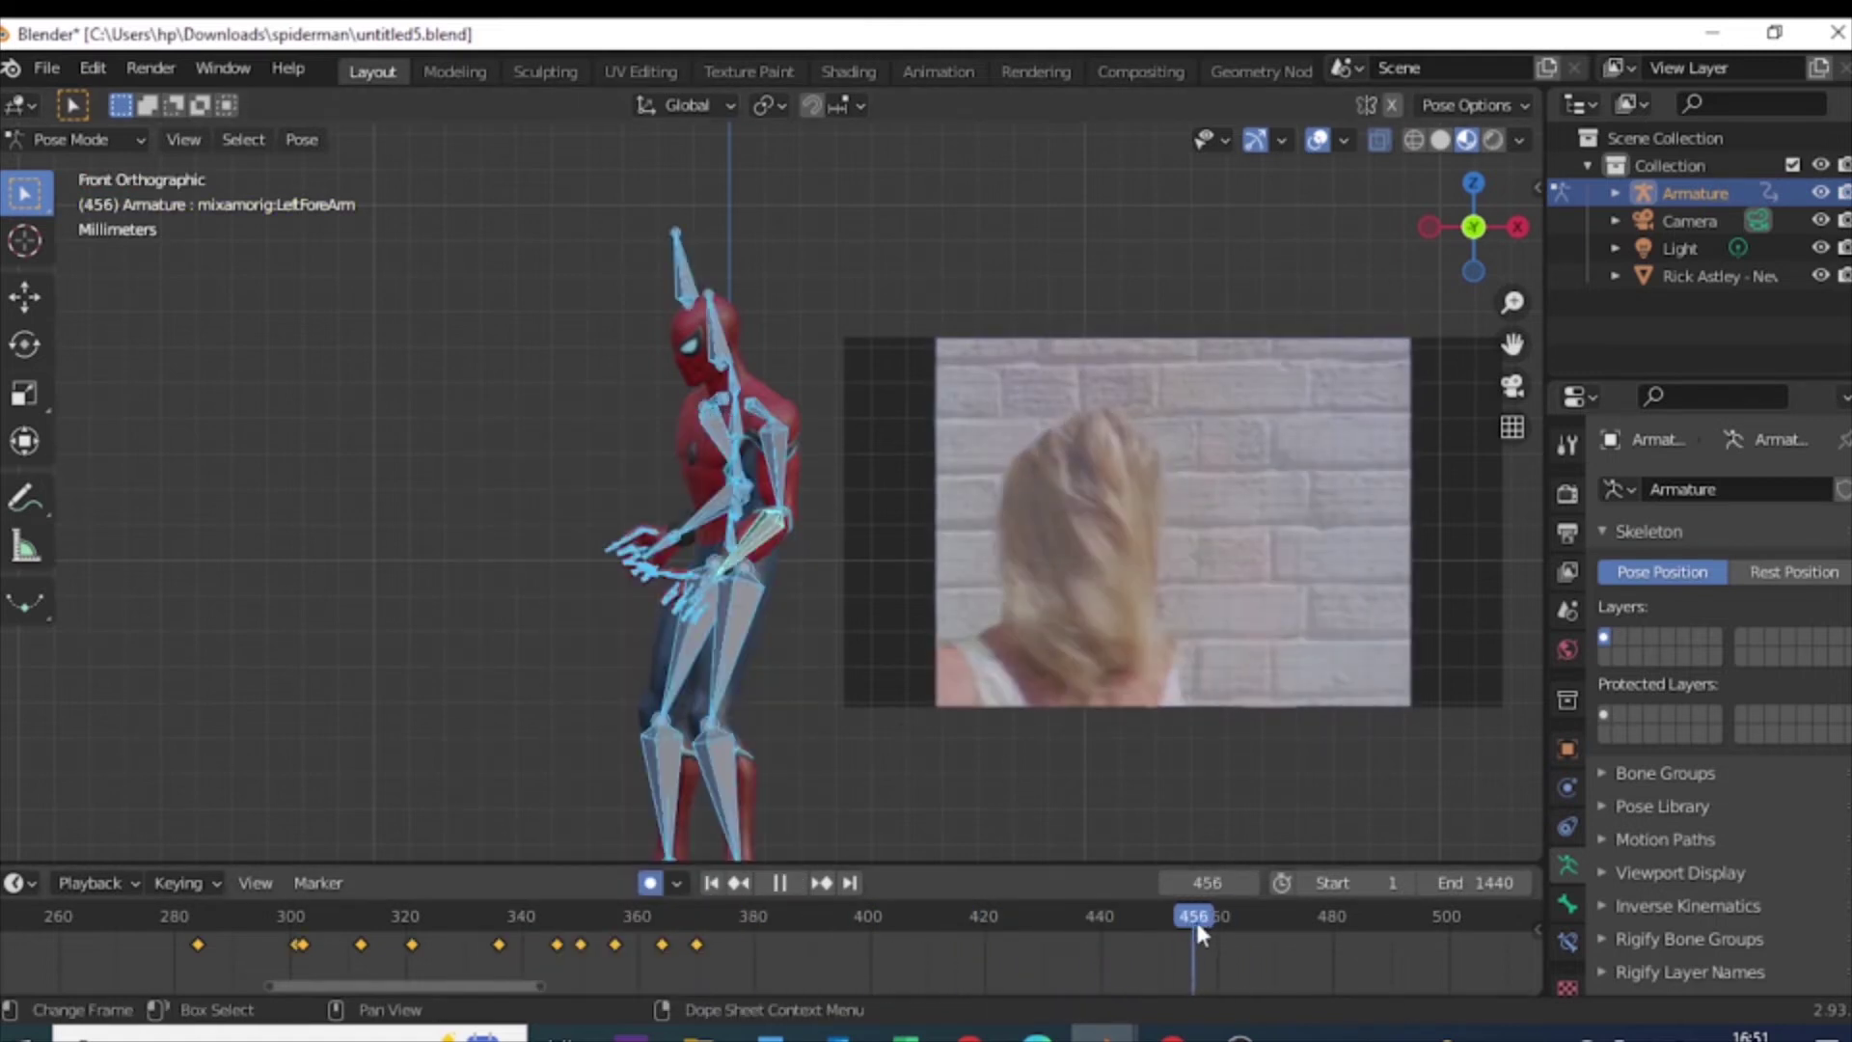
key(space)
drag(434, 985, 531, 980)
click(721, 540)
key(shift+Left)
key(space)
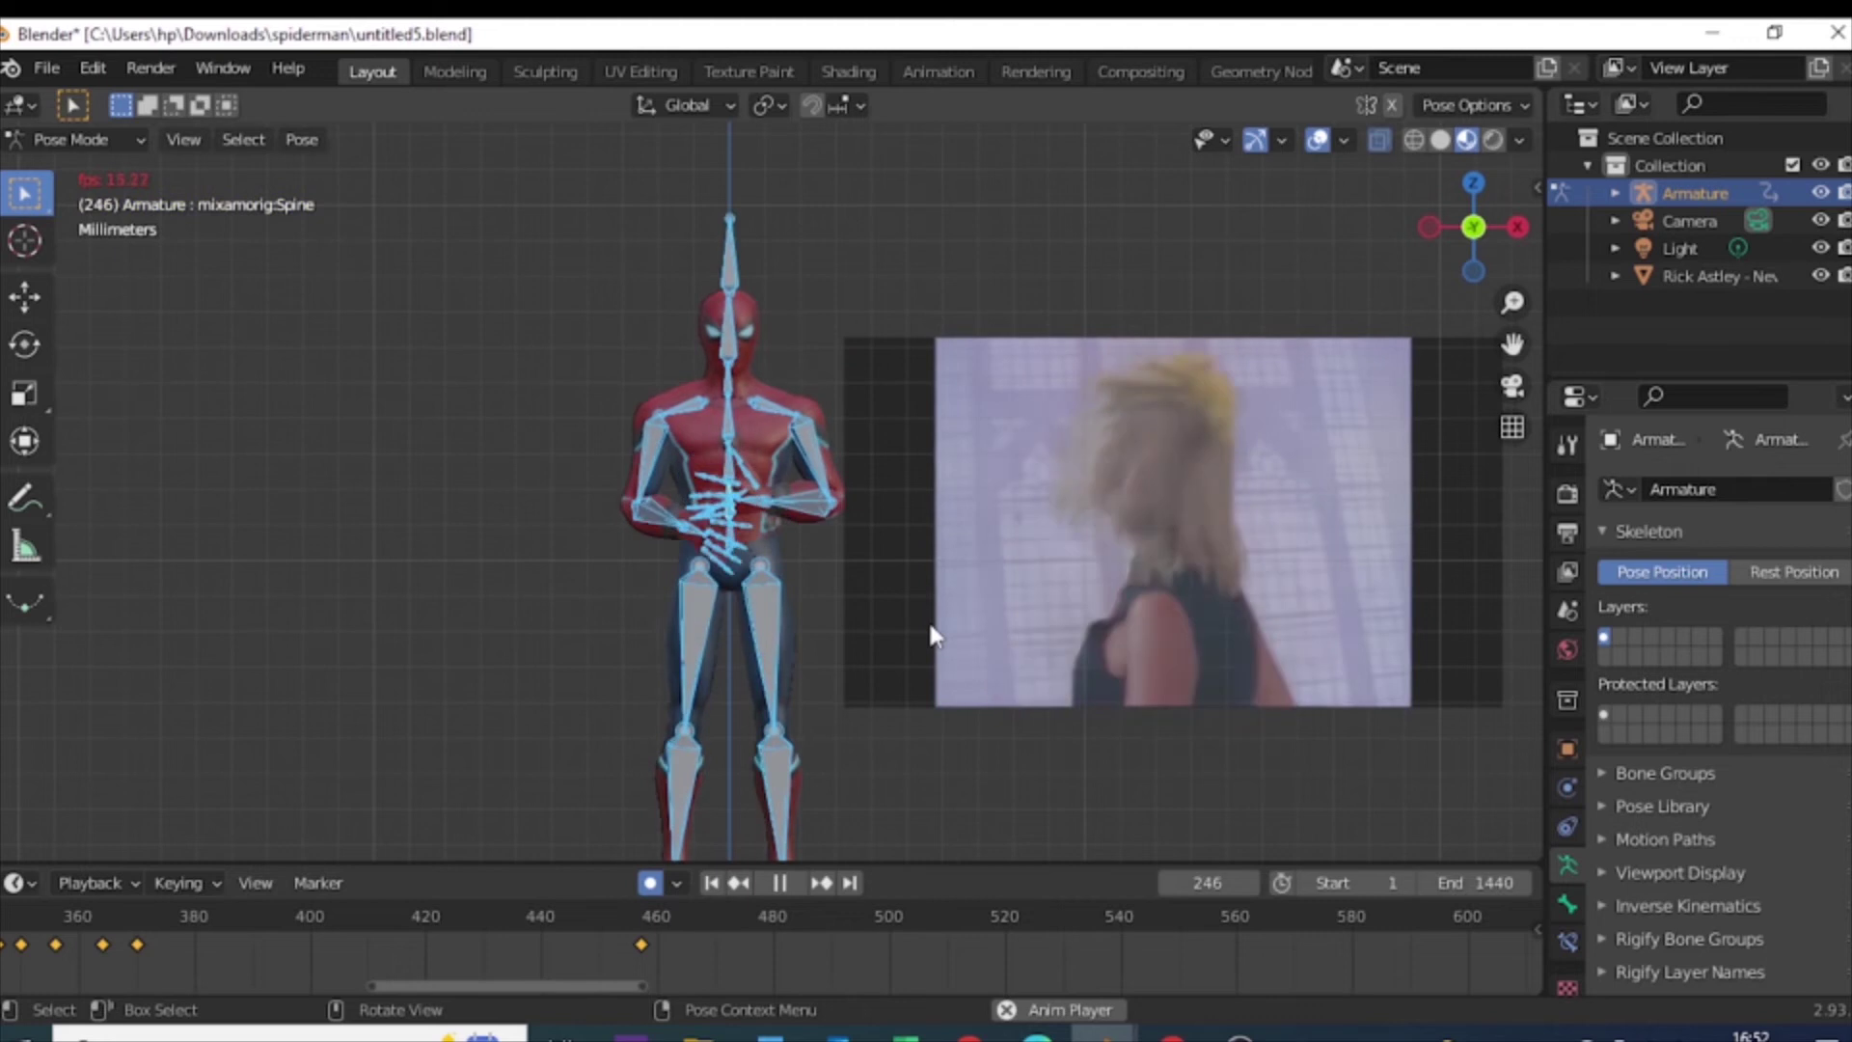
key(space)
click(640, 914)
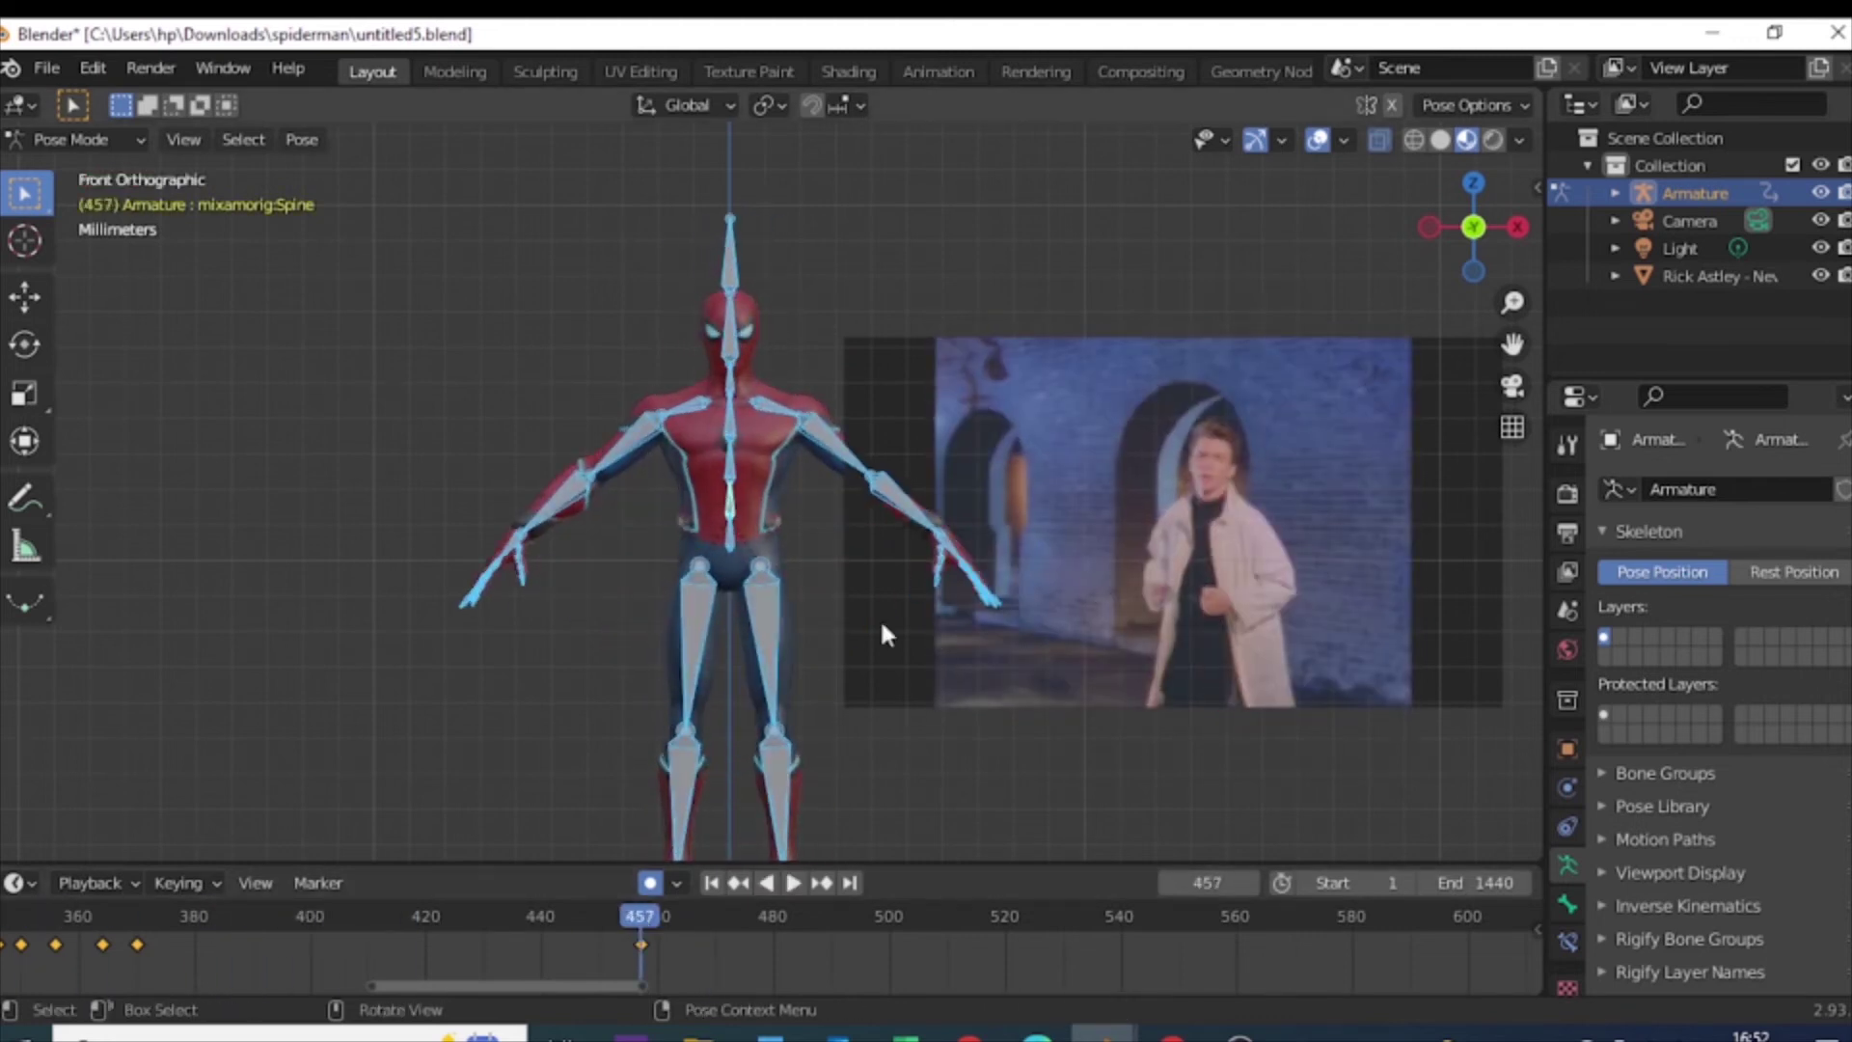
Step: At frame 457, rotate the left forearm, right upper arm and right forearm down toward the waist
click(836, 468)
key(r)
key(KP_3)
key(r)
click(707, 386)
key(KP_1)
click(590, 457)
click(590, 458)
key(r)
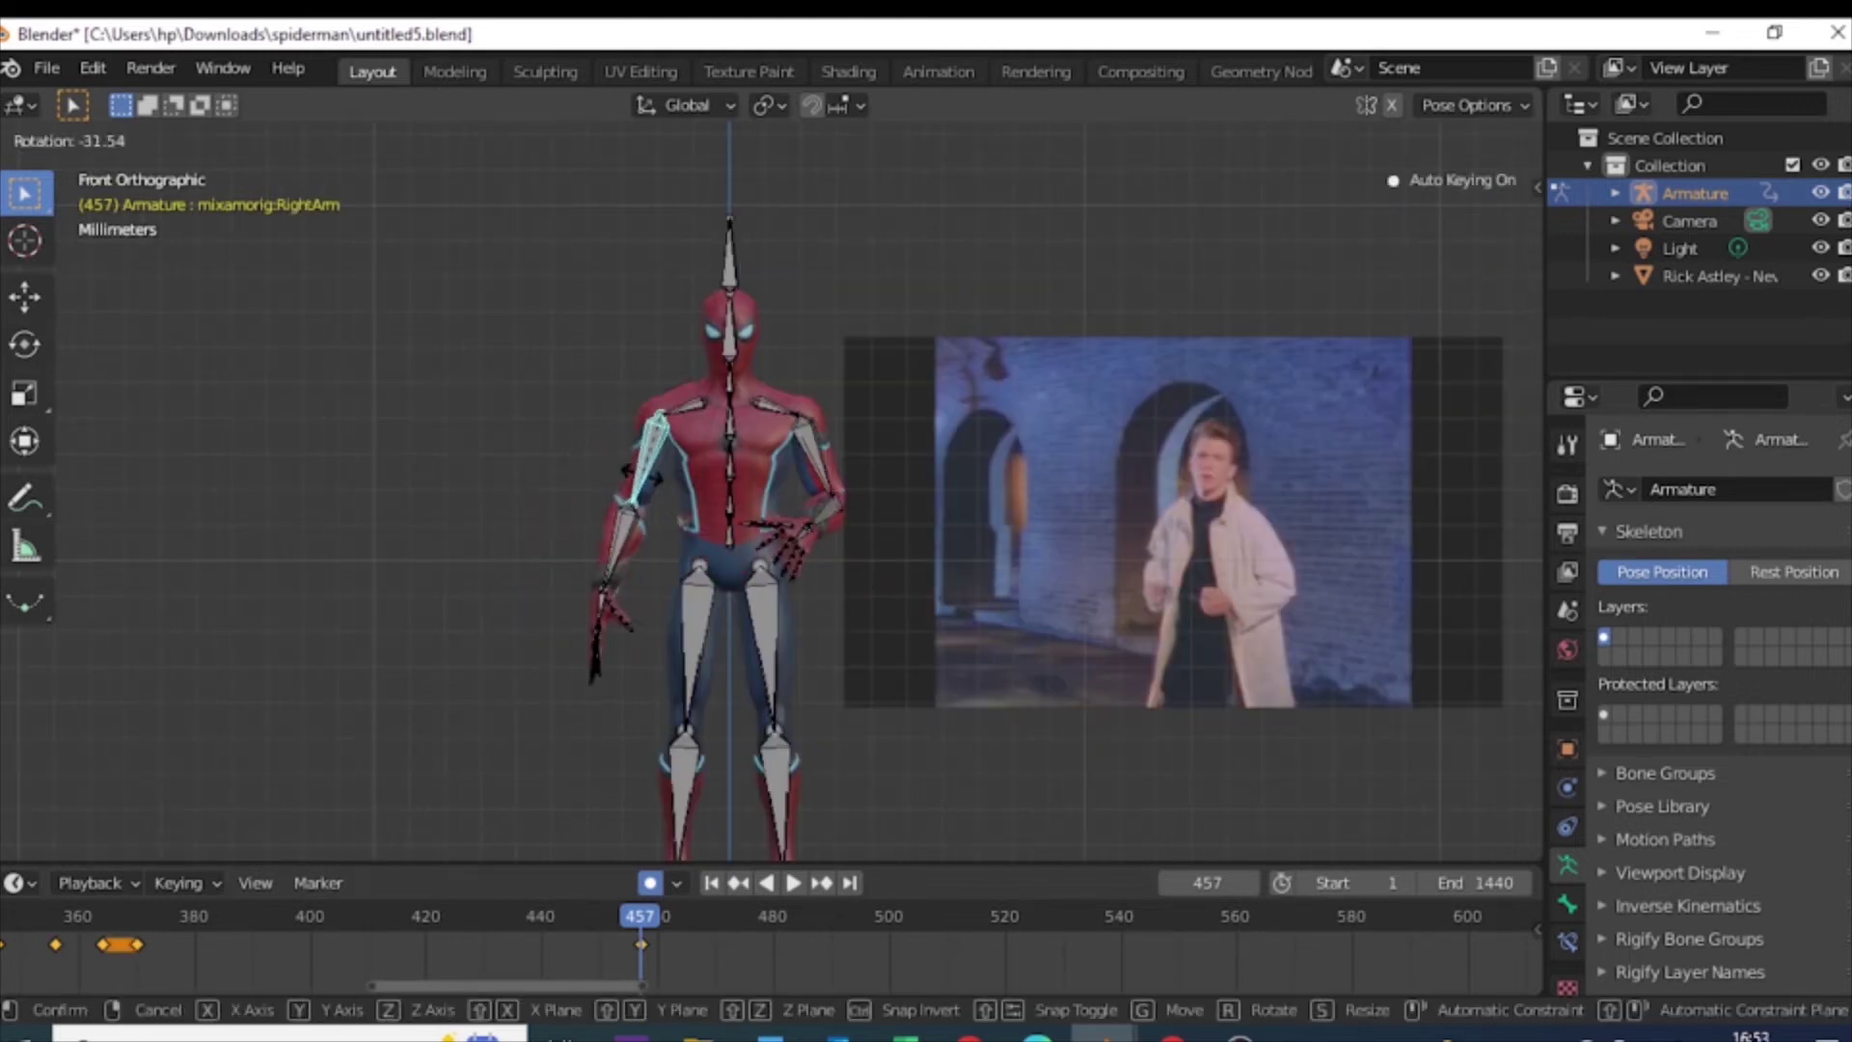
click(675, 511)
click(675, 512)
key(KP_3)
key(r)
key(r)
click(709, 536)
key(KP_1)
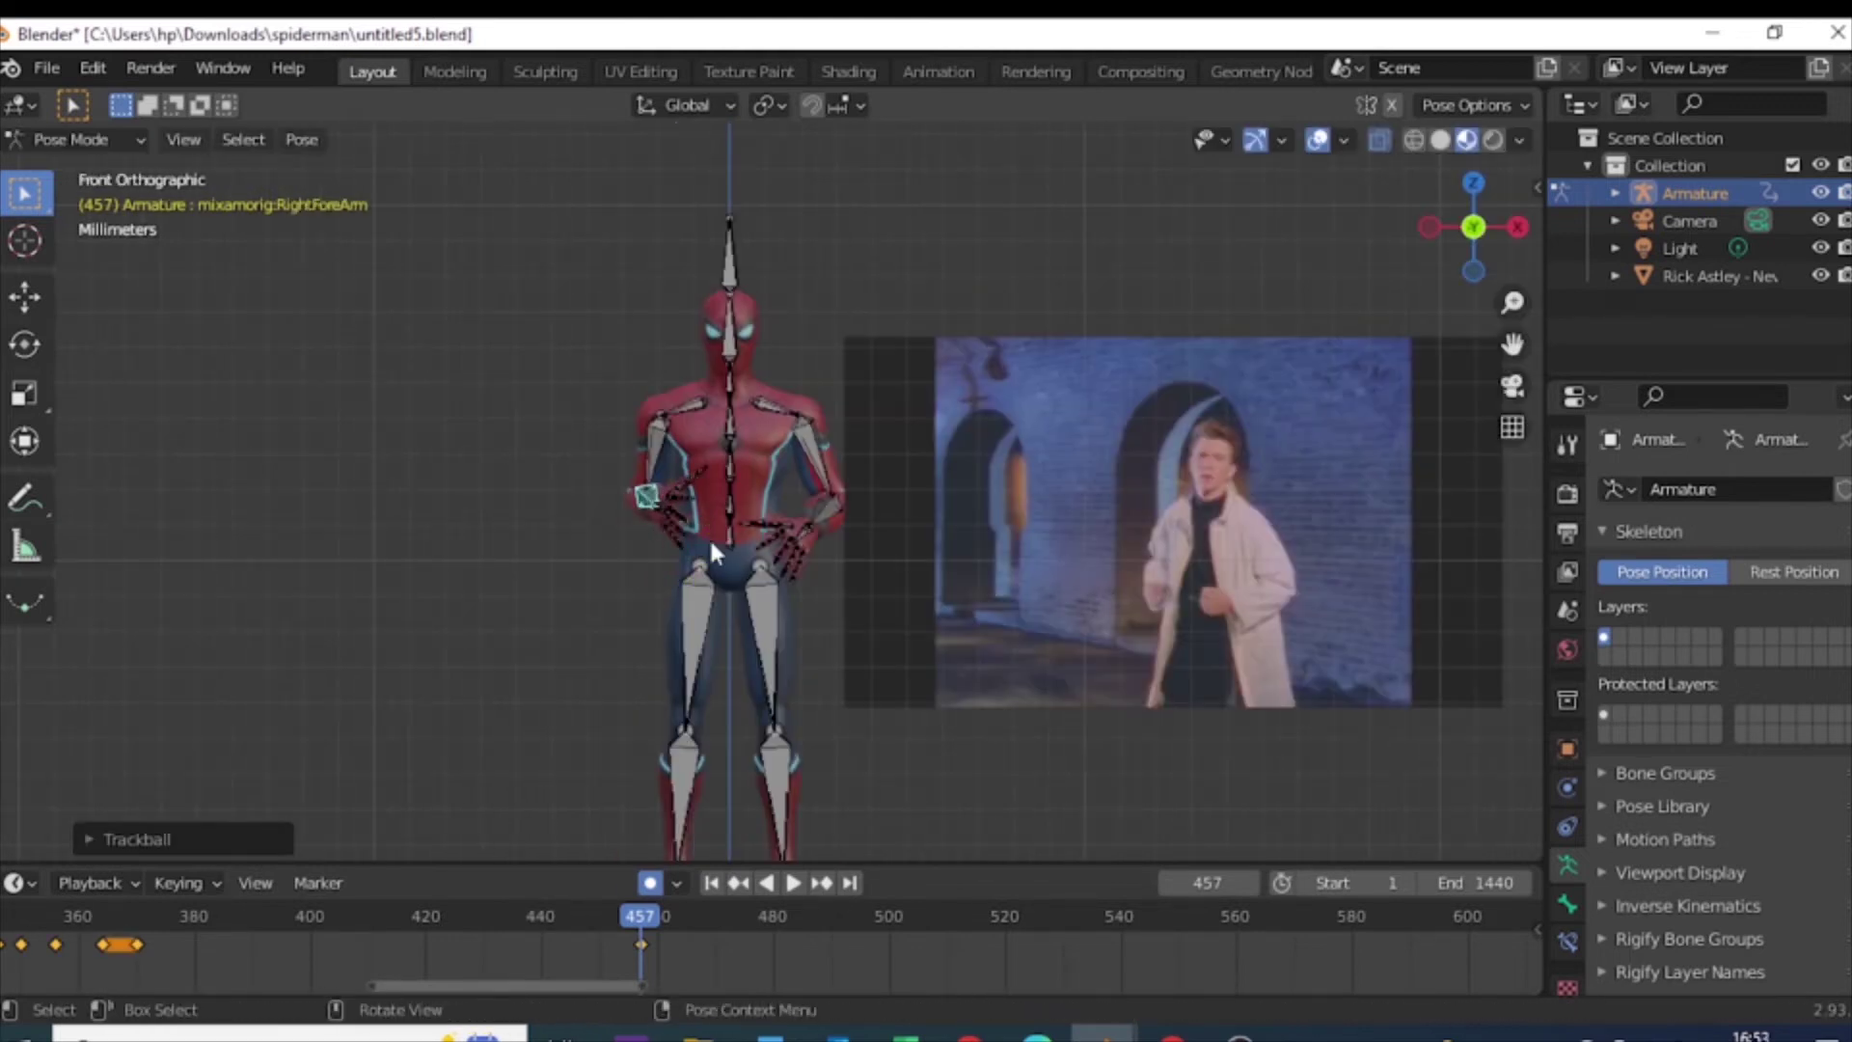
Step: Move the left- and right-hand finger keyframes in the timeline to frame 457
drag(782, 598, 780, 575)
scroll(780, 575, up, 5)
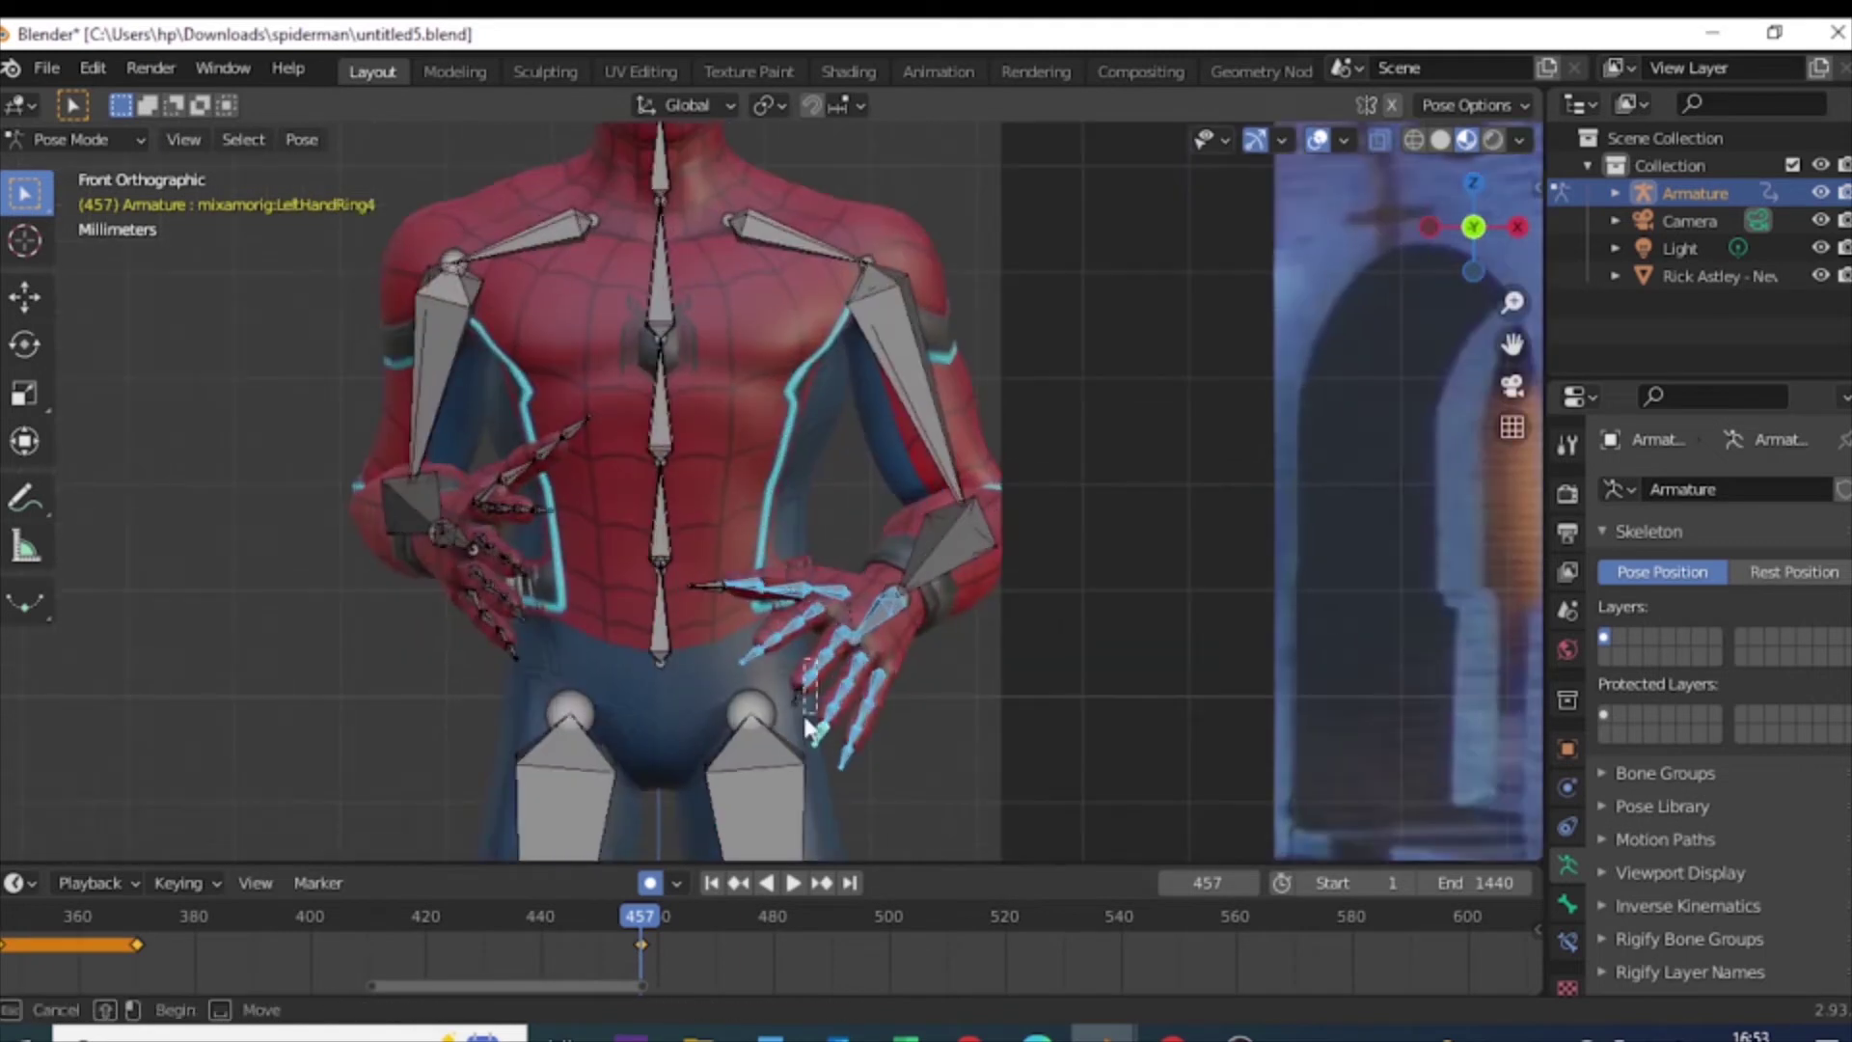
key(g)
key(Escape)
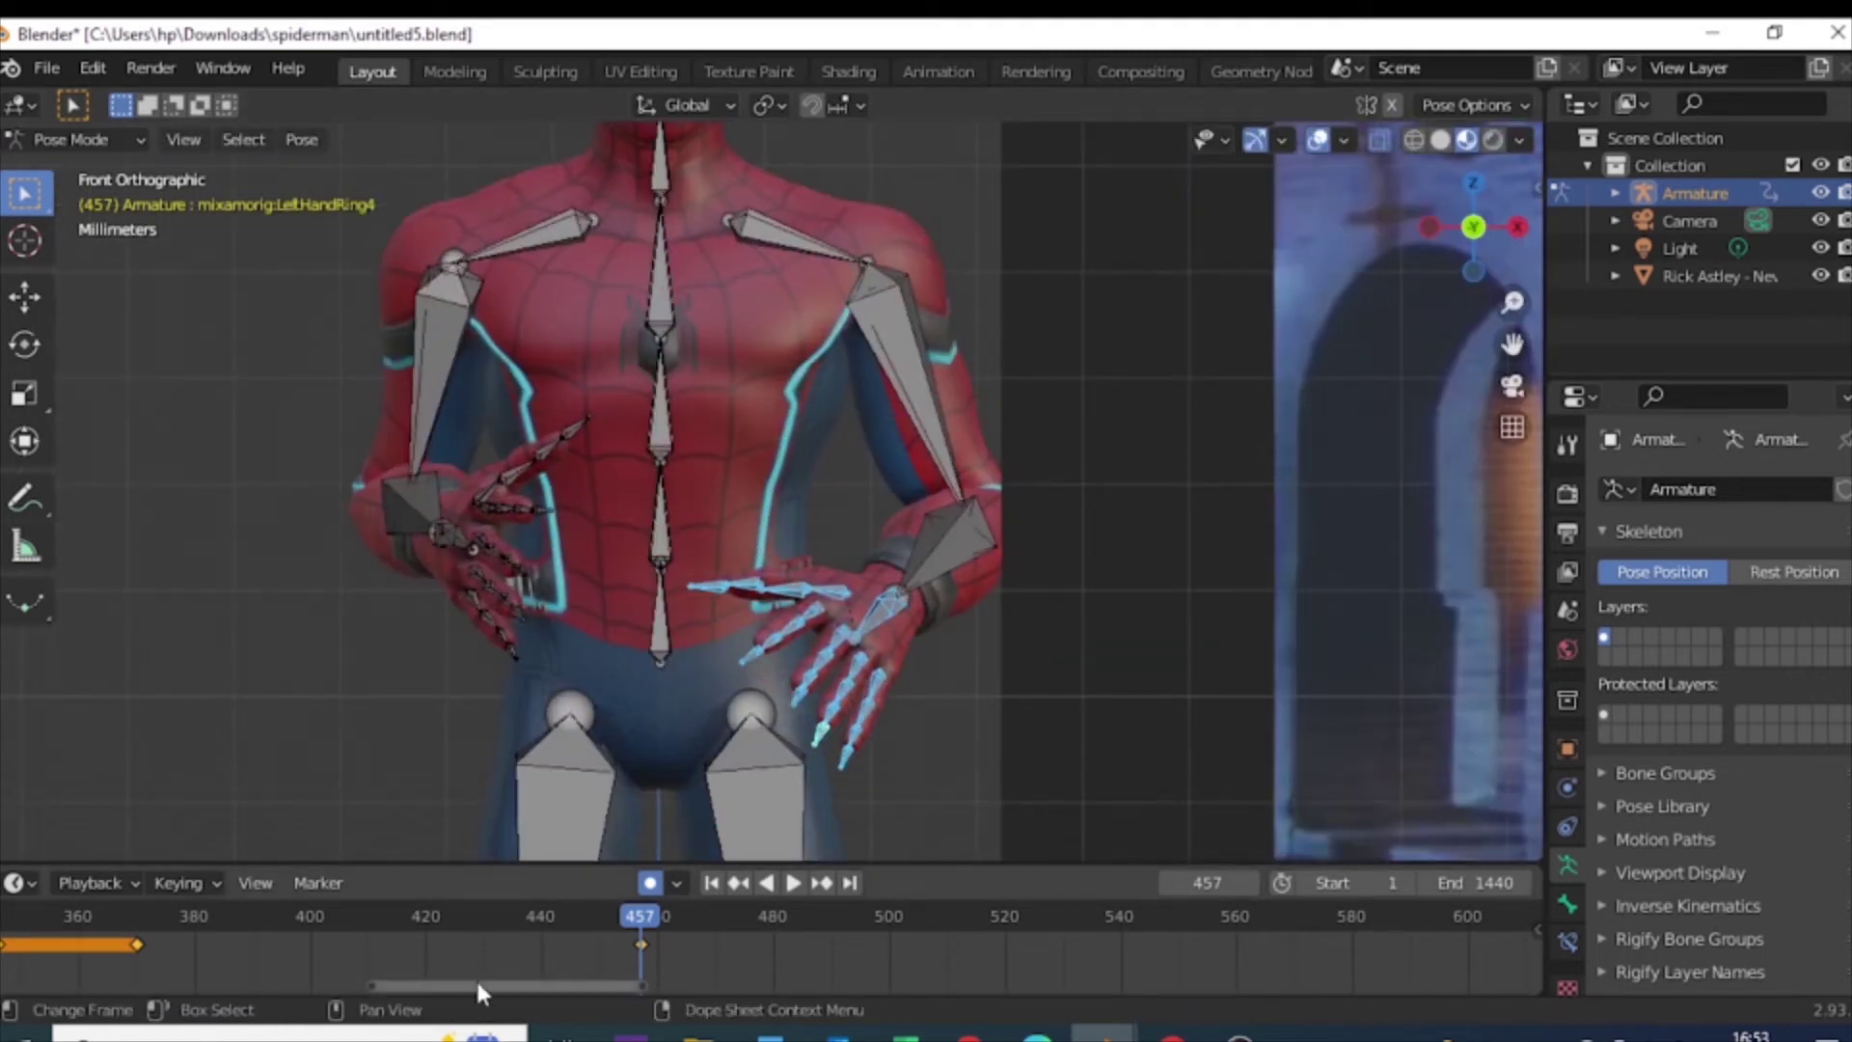
ctrl+scroll(463, 960, up, 5)
drag(453, 946, 912, 984)
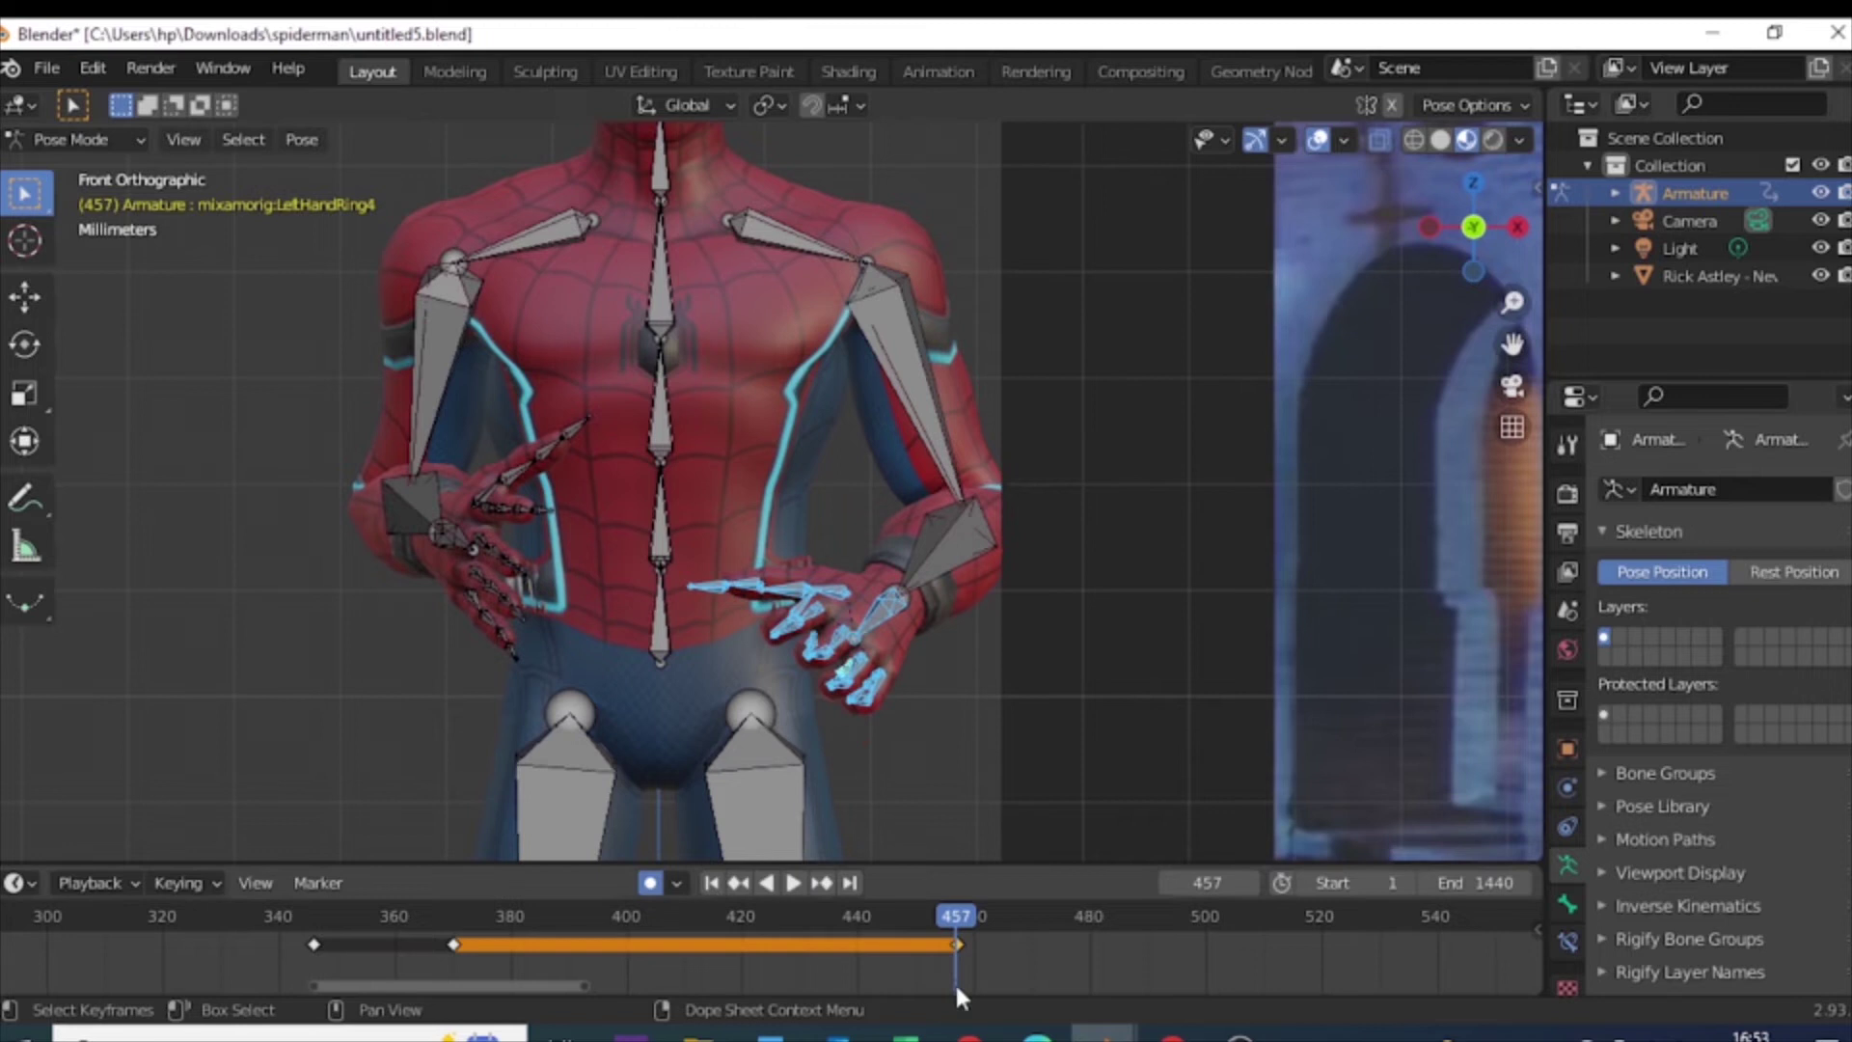
key(ctrl+z)
scroll(265, 687, up, 3)
key(ctrl+z)
scroll(282, 581, down, 3)
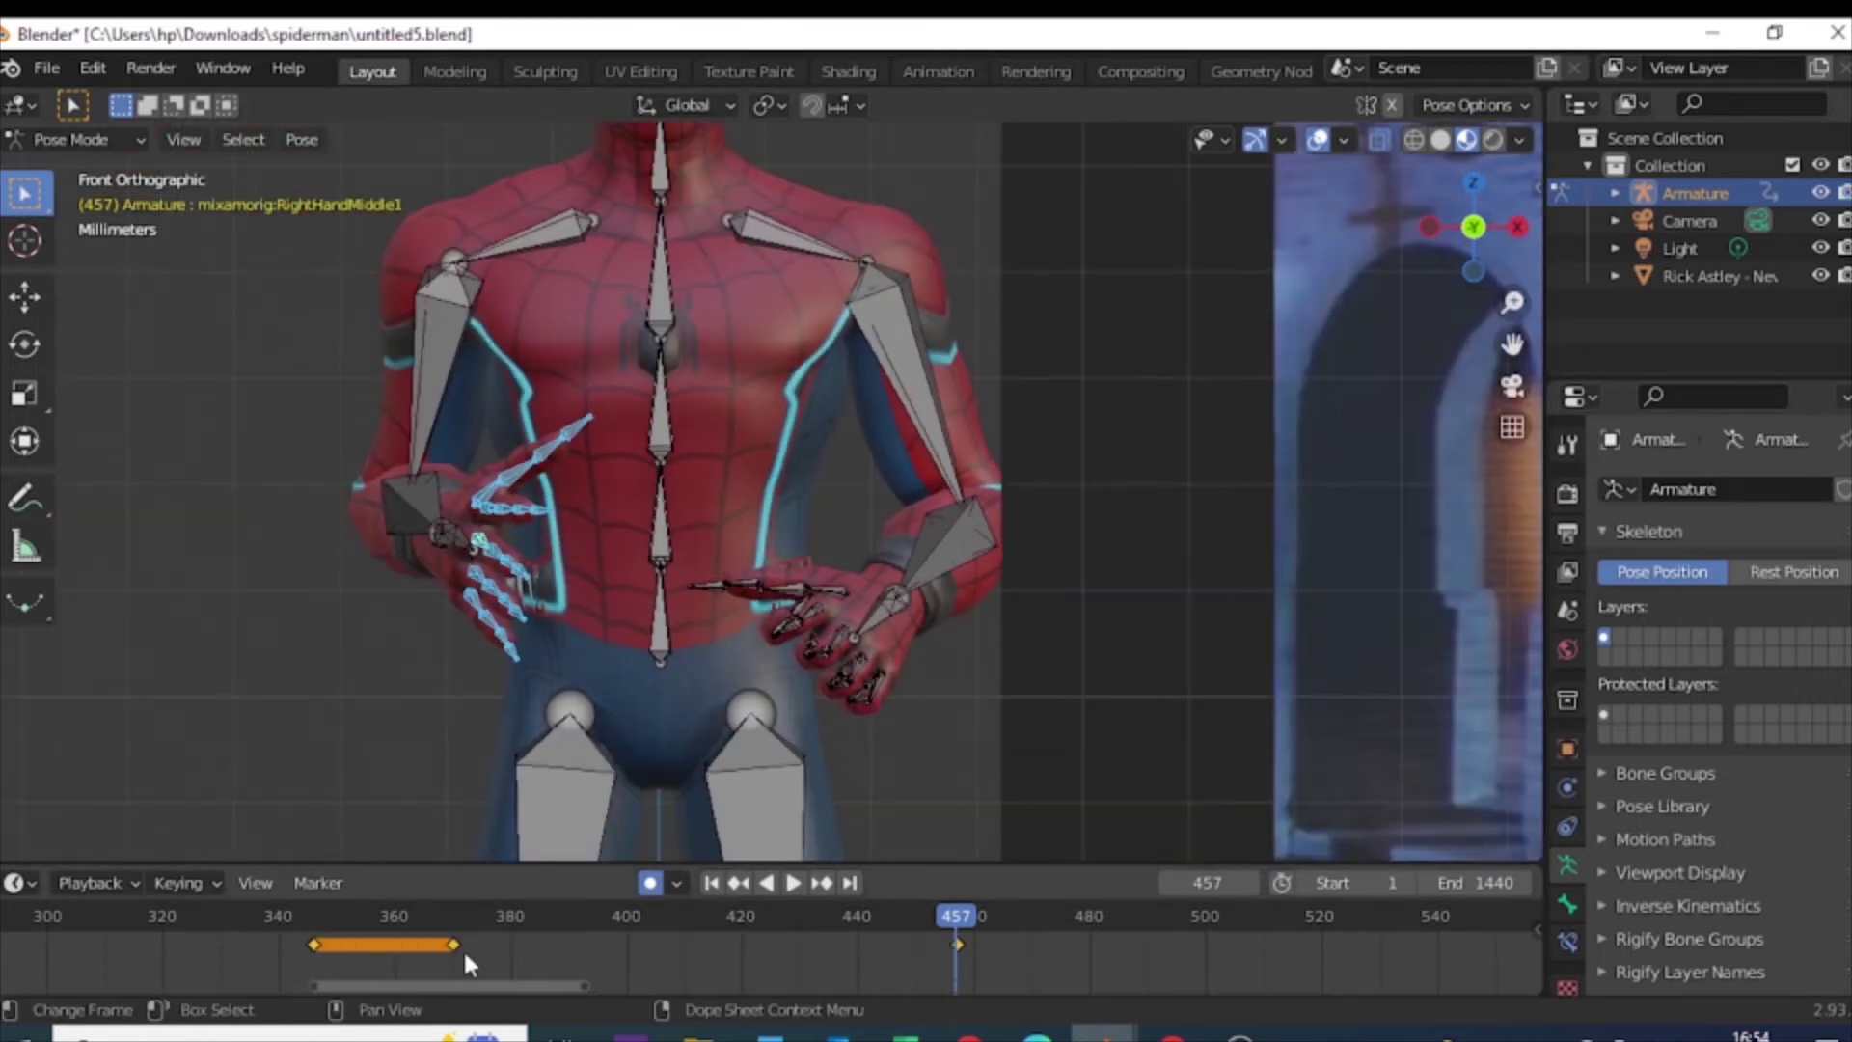
click(957, 989)
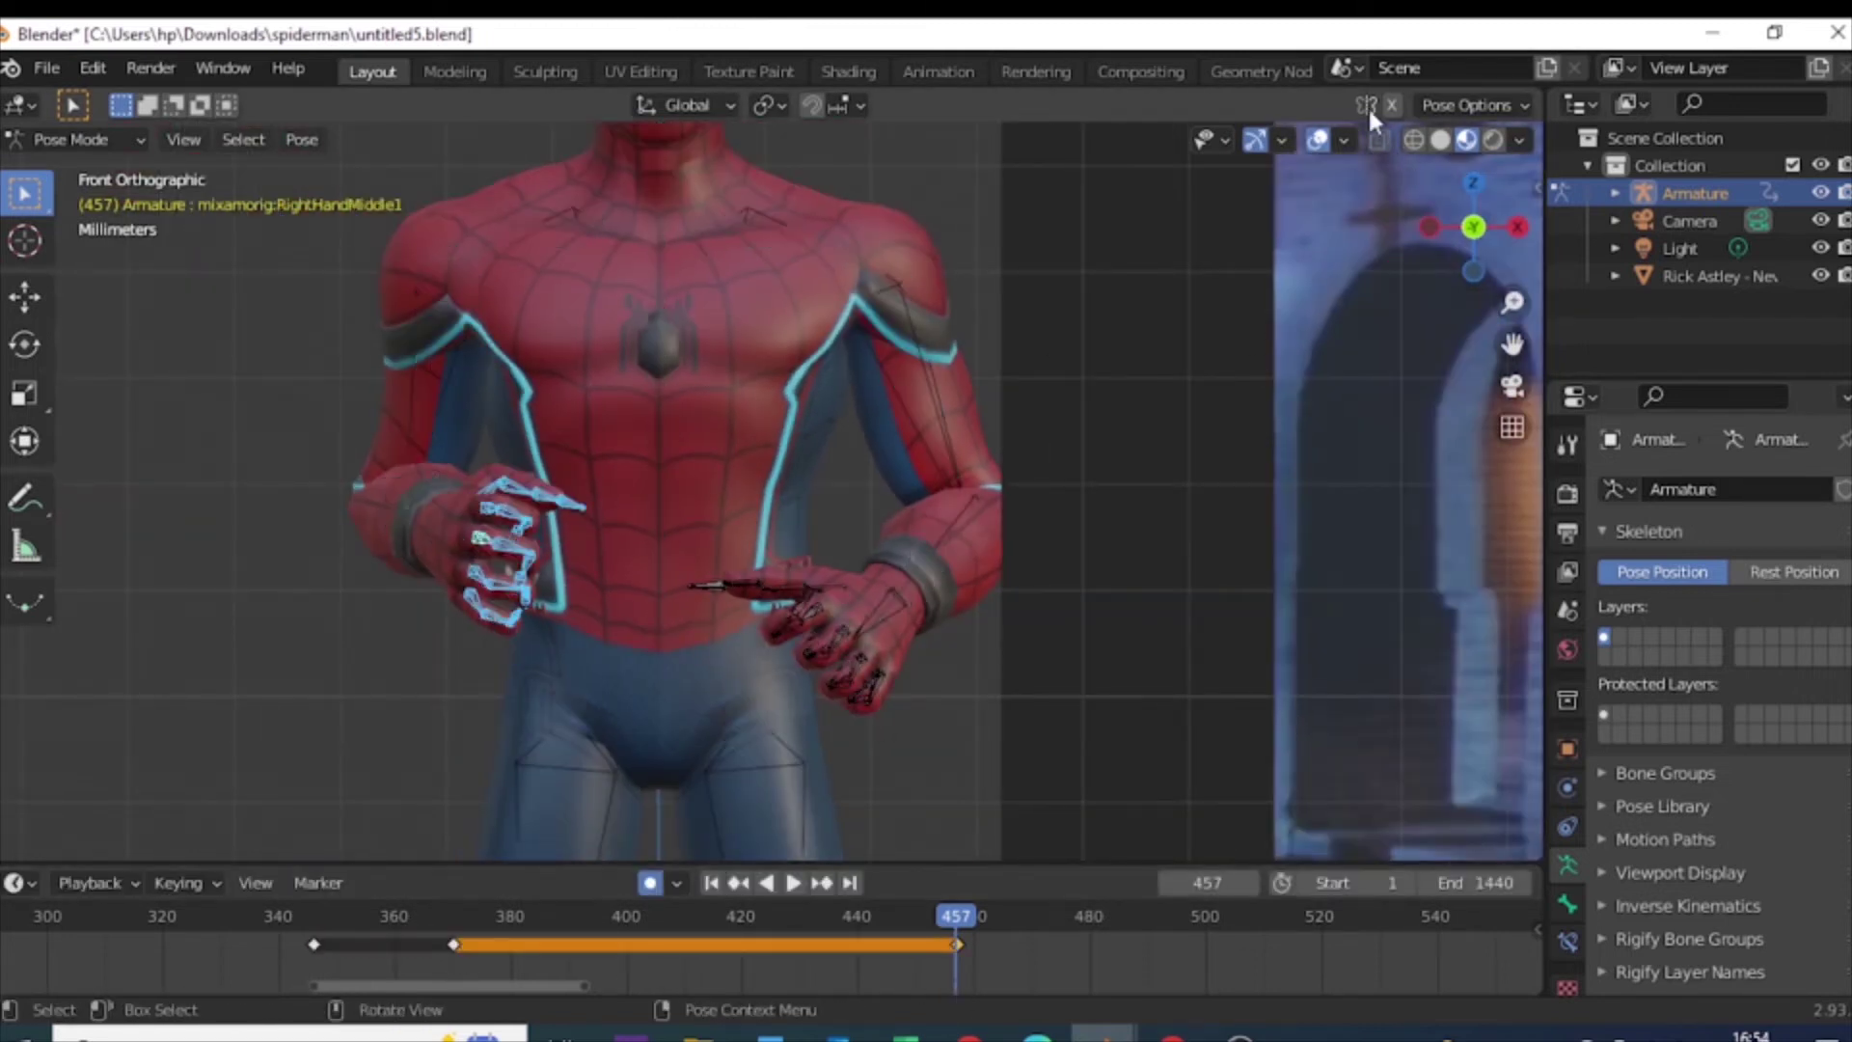
scroll(1032, 536, down, 5)
Step: Rotate the Hips bone around the Z axis and turn the Spine bone
click(726, 546)
key(r)
key(z)
click(945, 506)
click(736, 502)
key(r)
key(r)
click(957, 796)
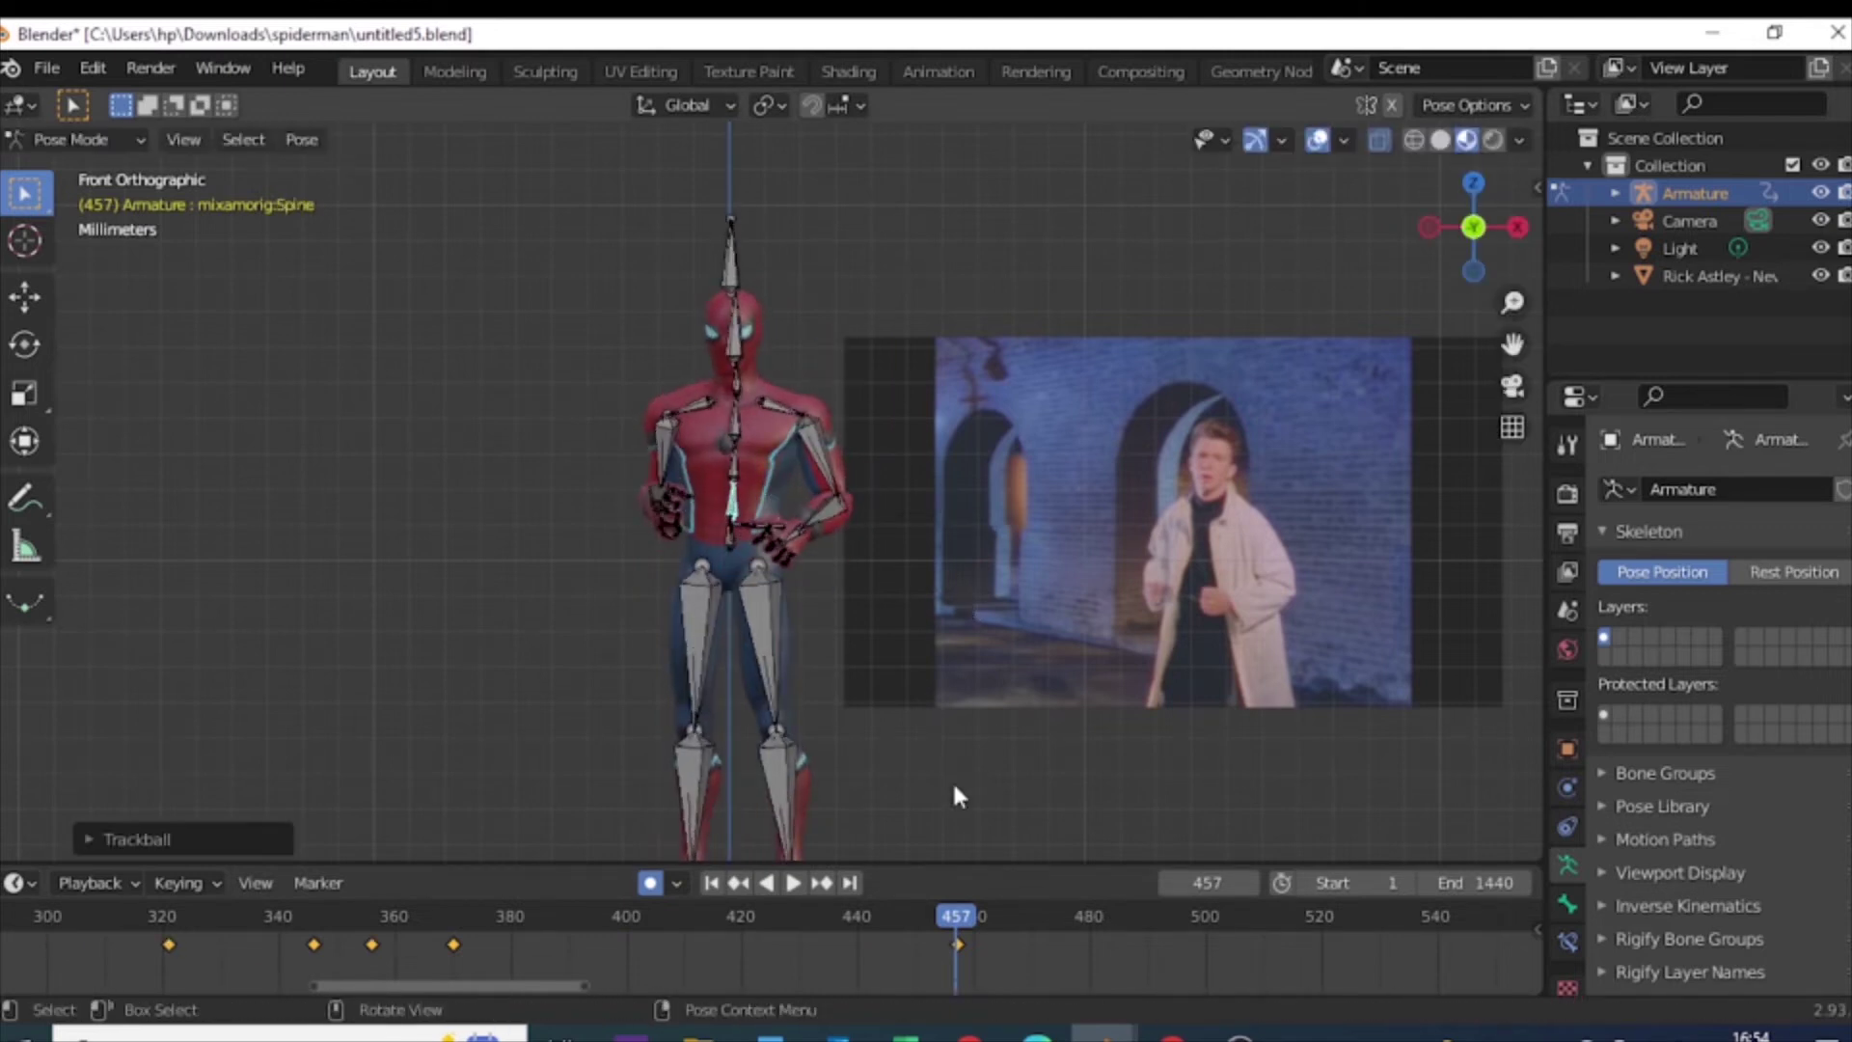
Step: Shift the Hips bone around frame 466 and preview the motion
drag(986, 919, 1010, 920)
click(732, 539)
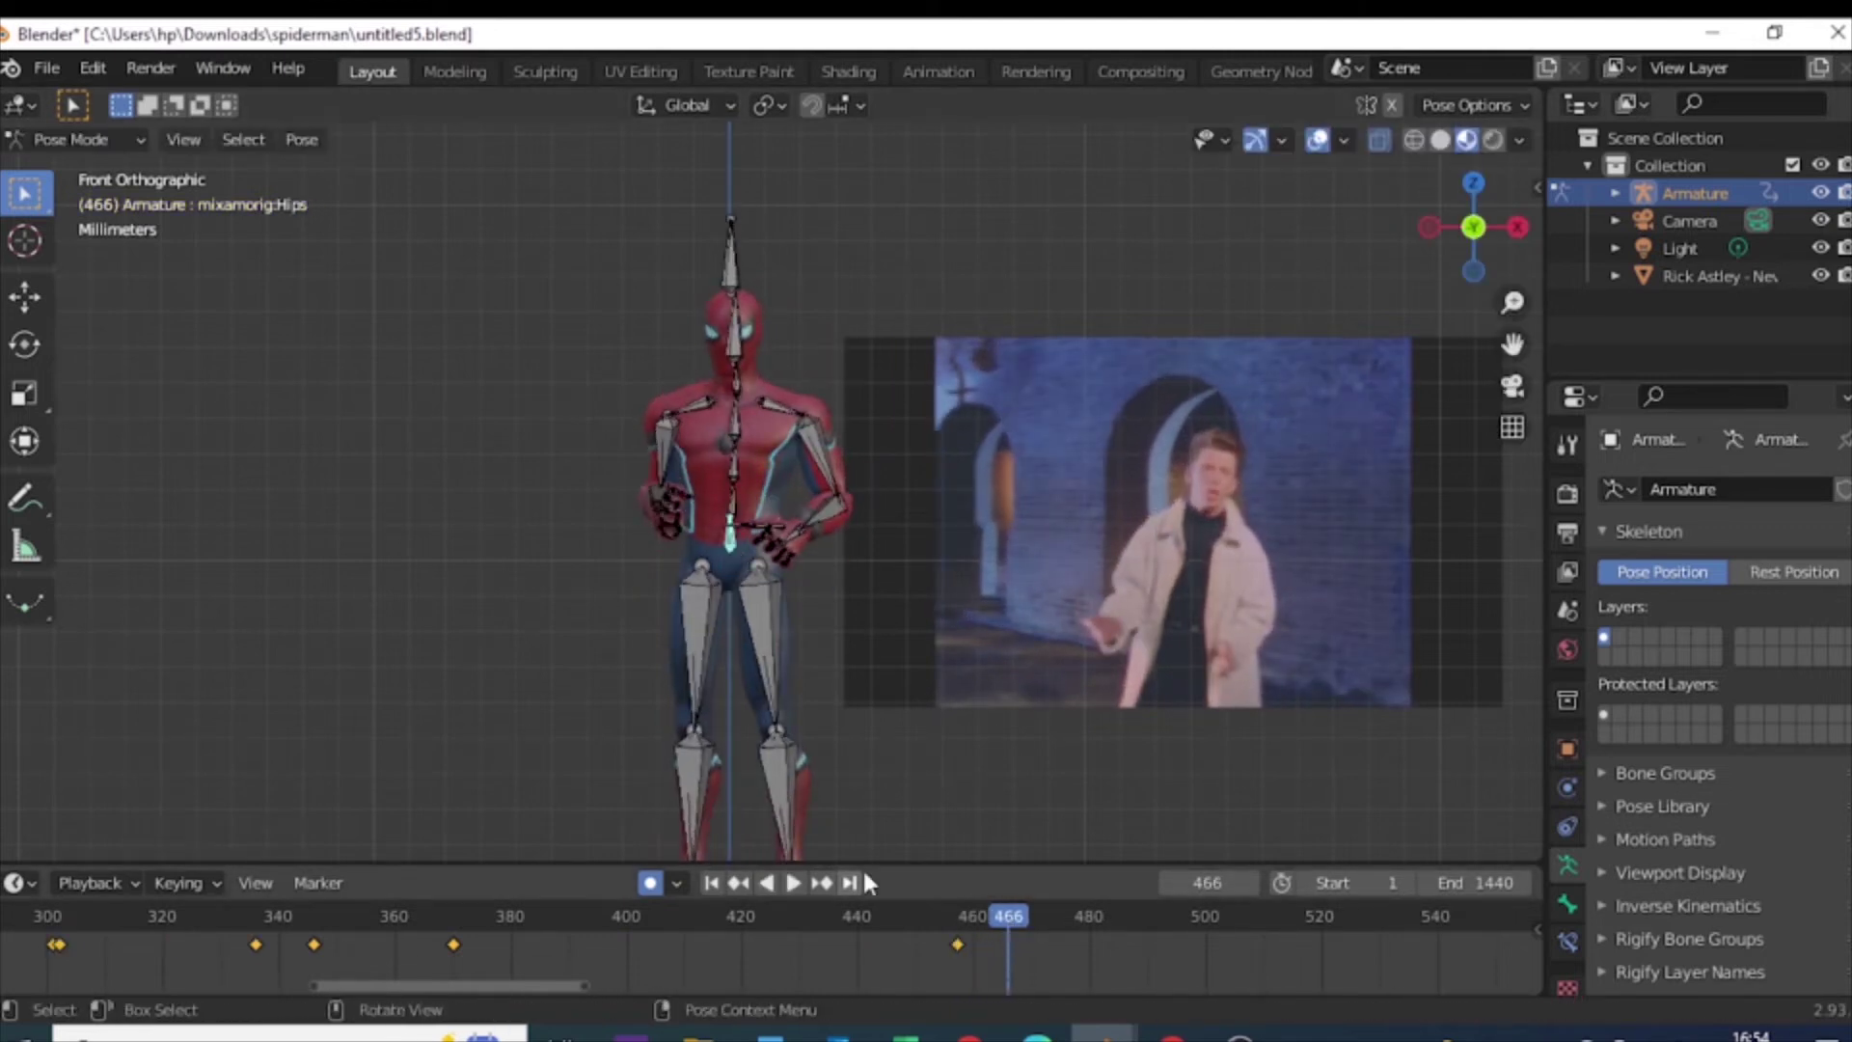
key(space)
click(973, 917)
key(space)
key(g)
click(848, 512)
key(space)
drag(967, 918, 958, 923)
Step: Rotate the left forearm on the X axis until it is held horizontal at frame 457
key(space)
click(827, 524)
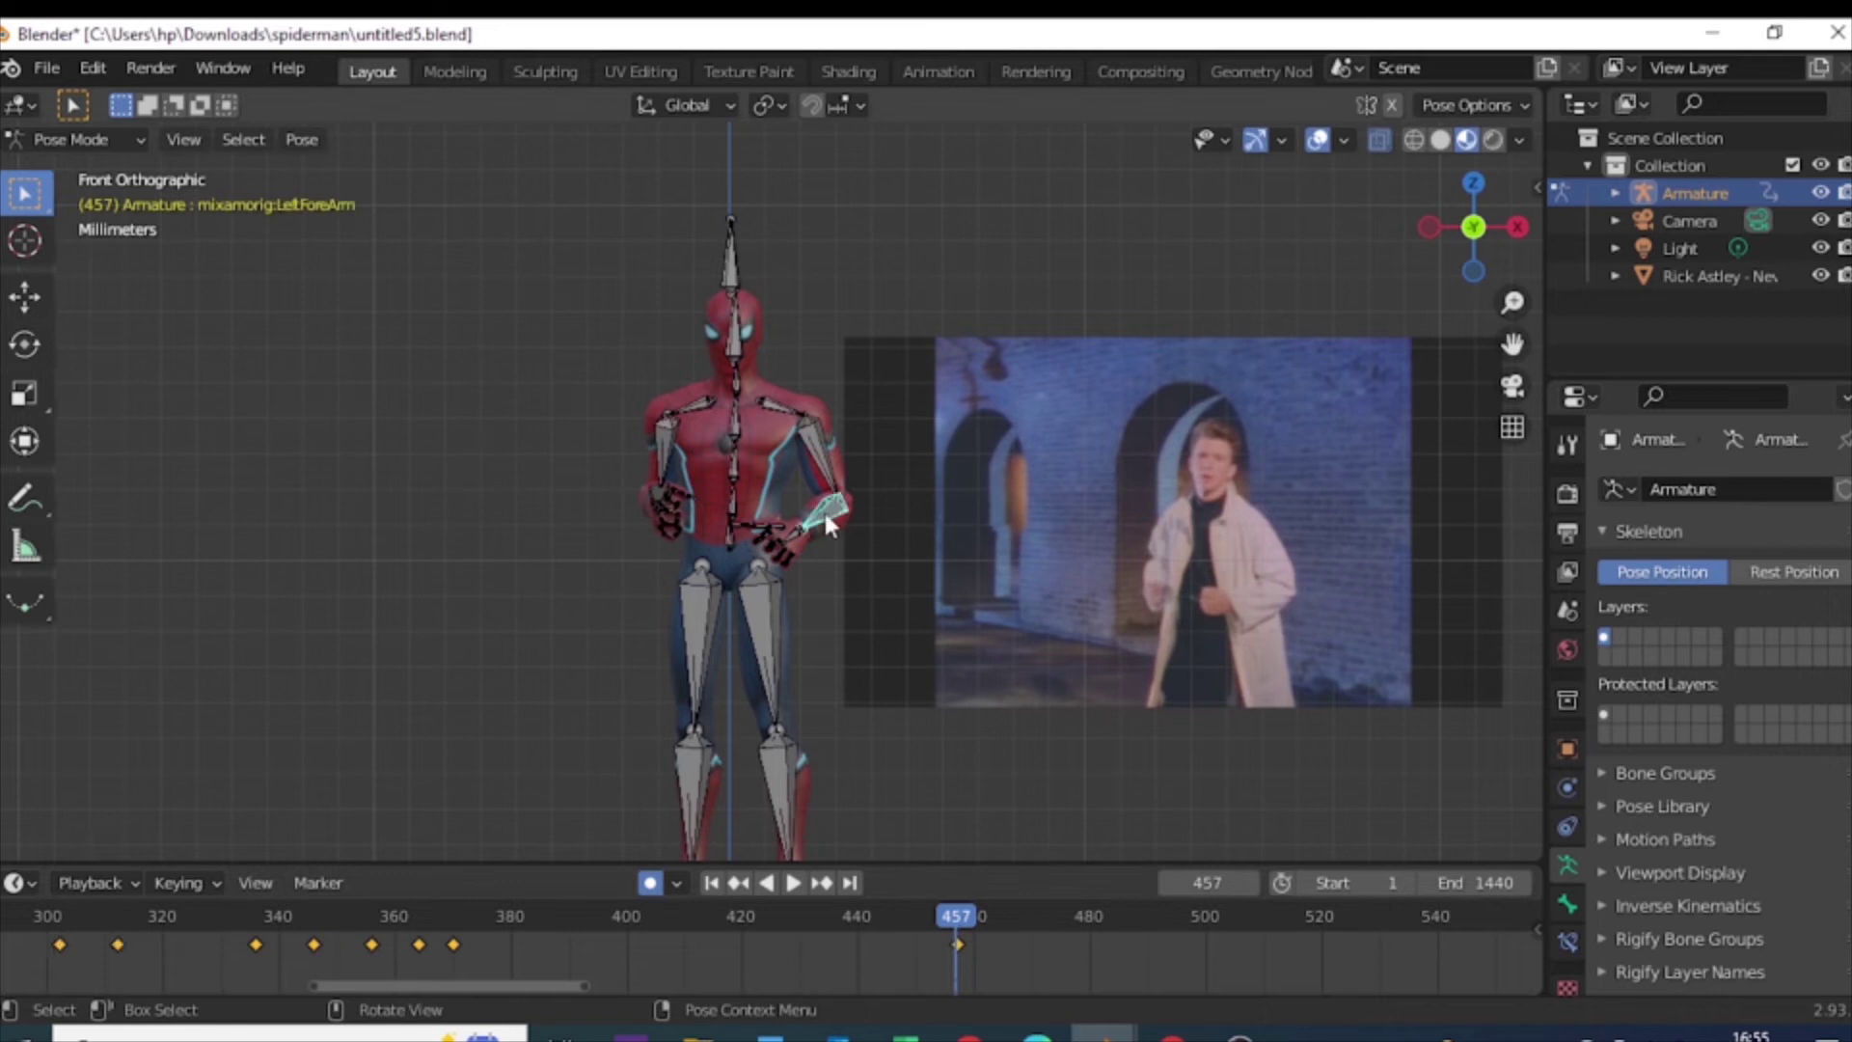
key(x)
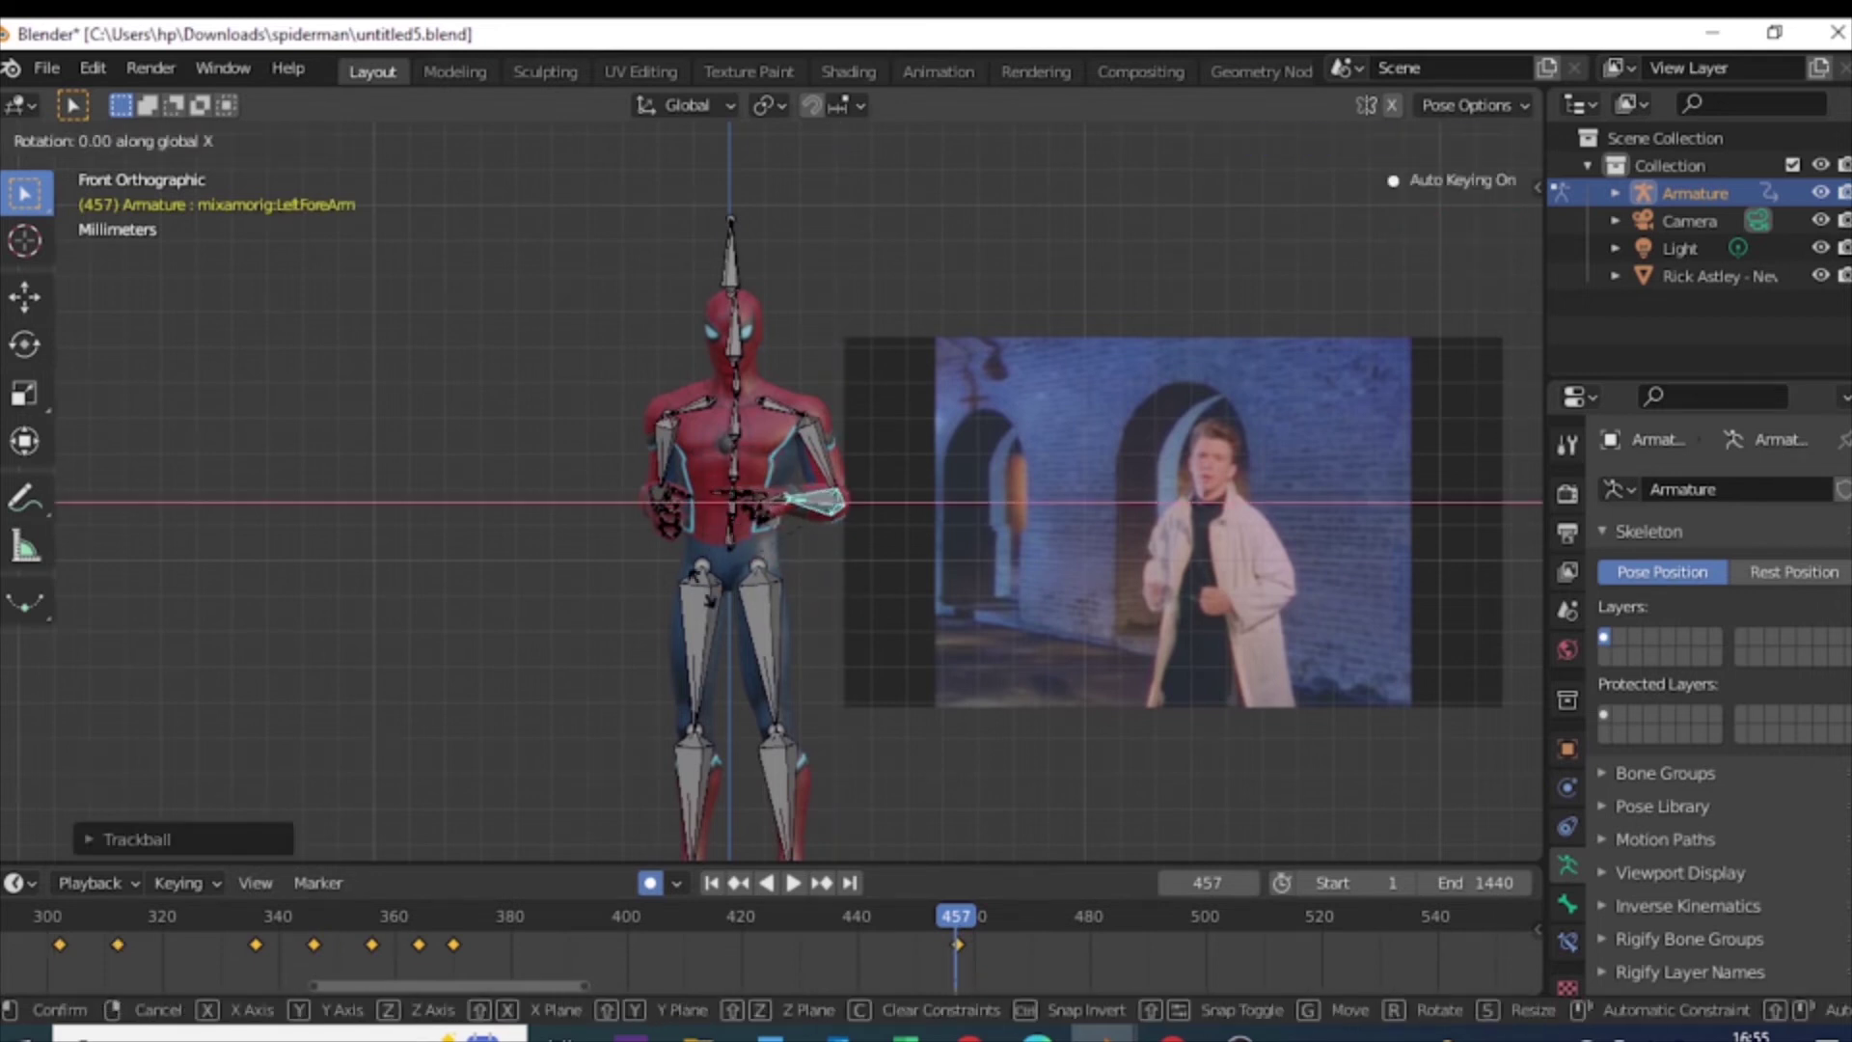
click(683, 626)
scroll(695, 637, up, 3)
key(r)
key(x)
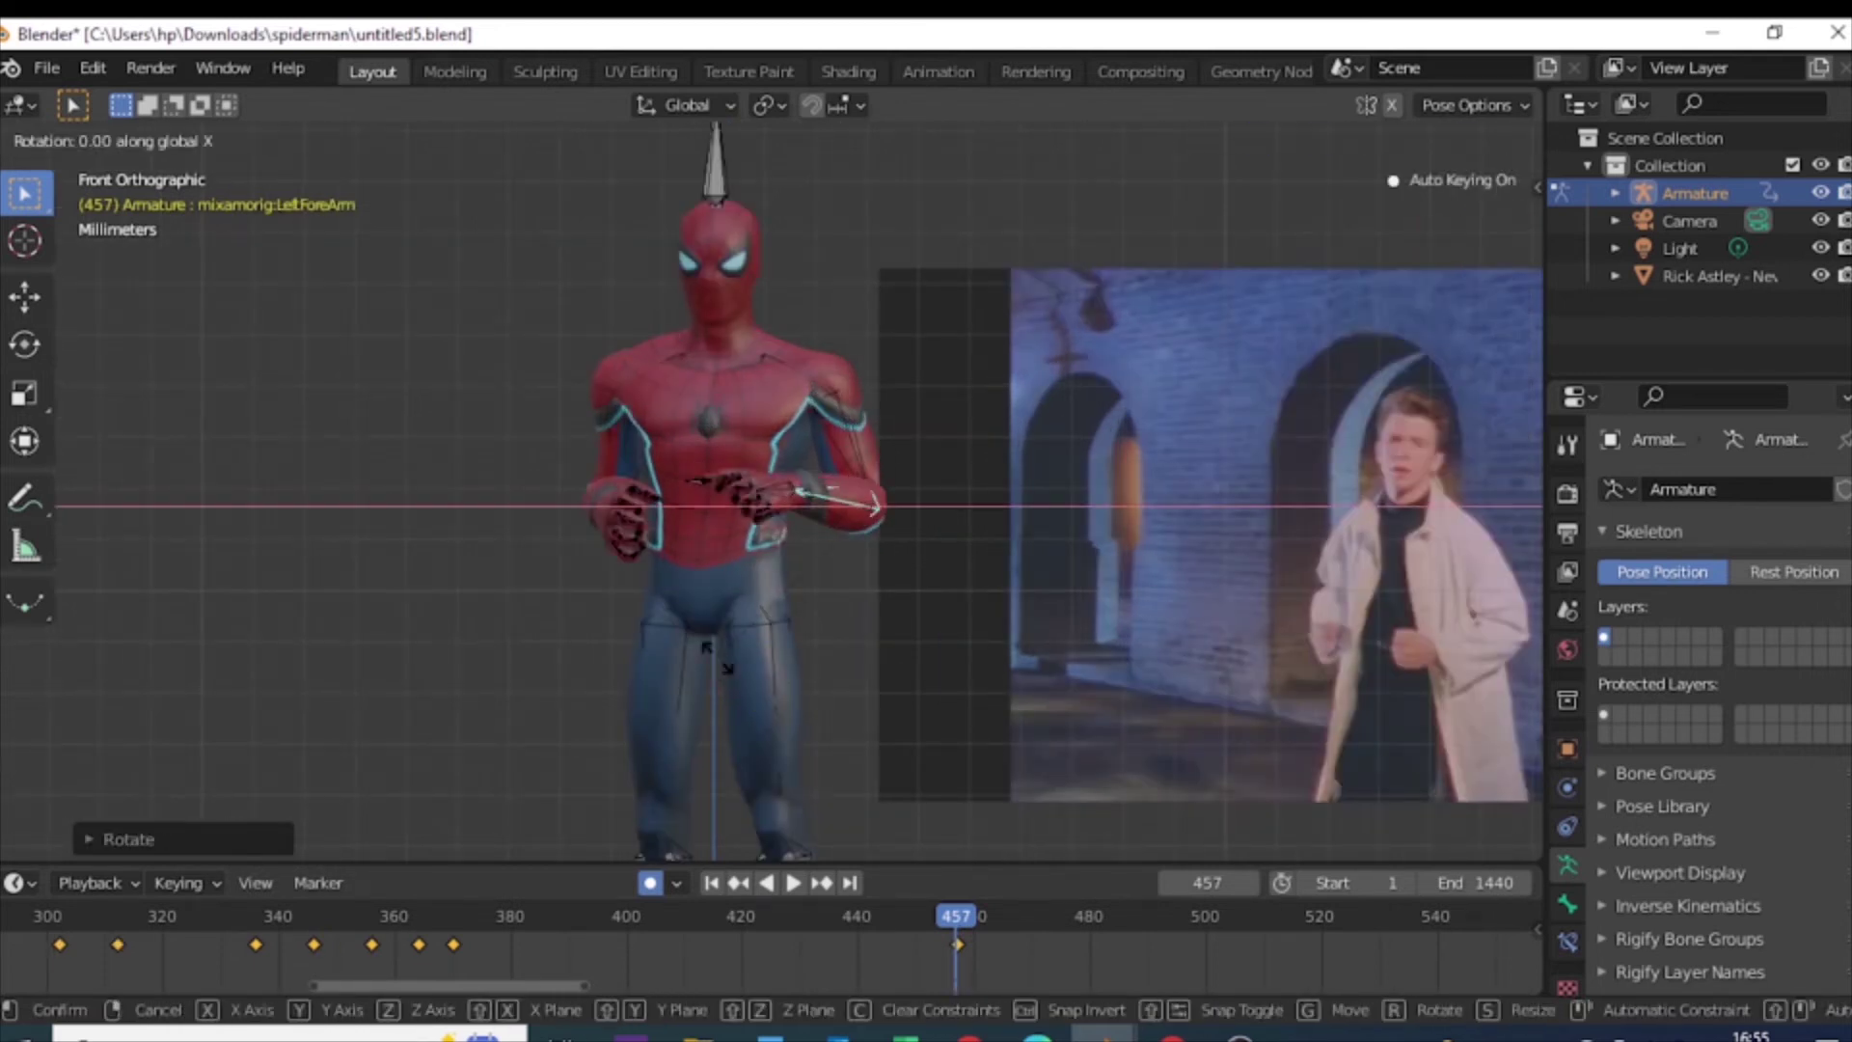
key(r)
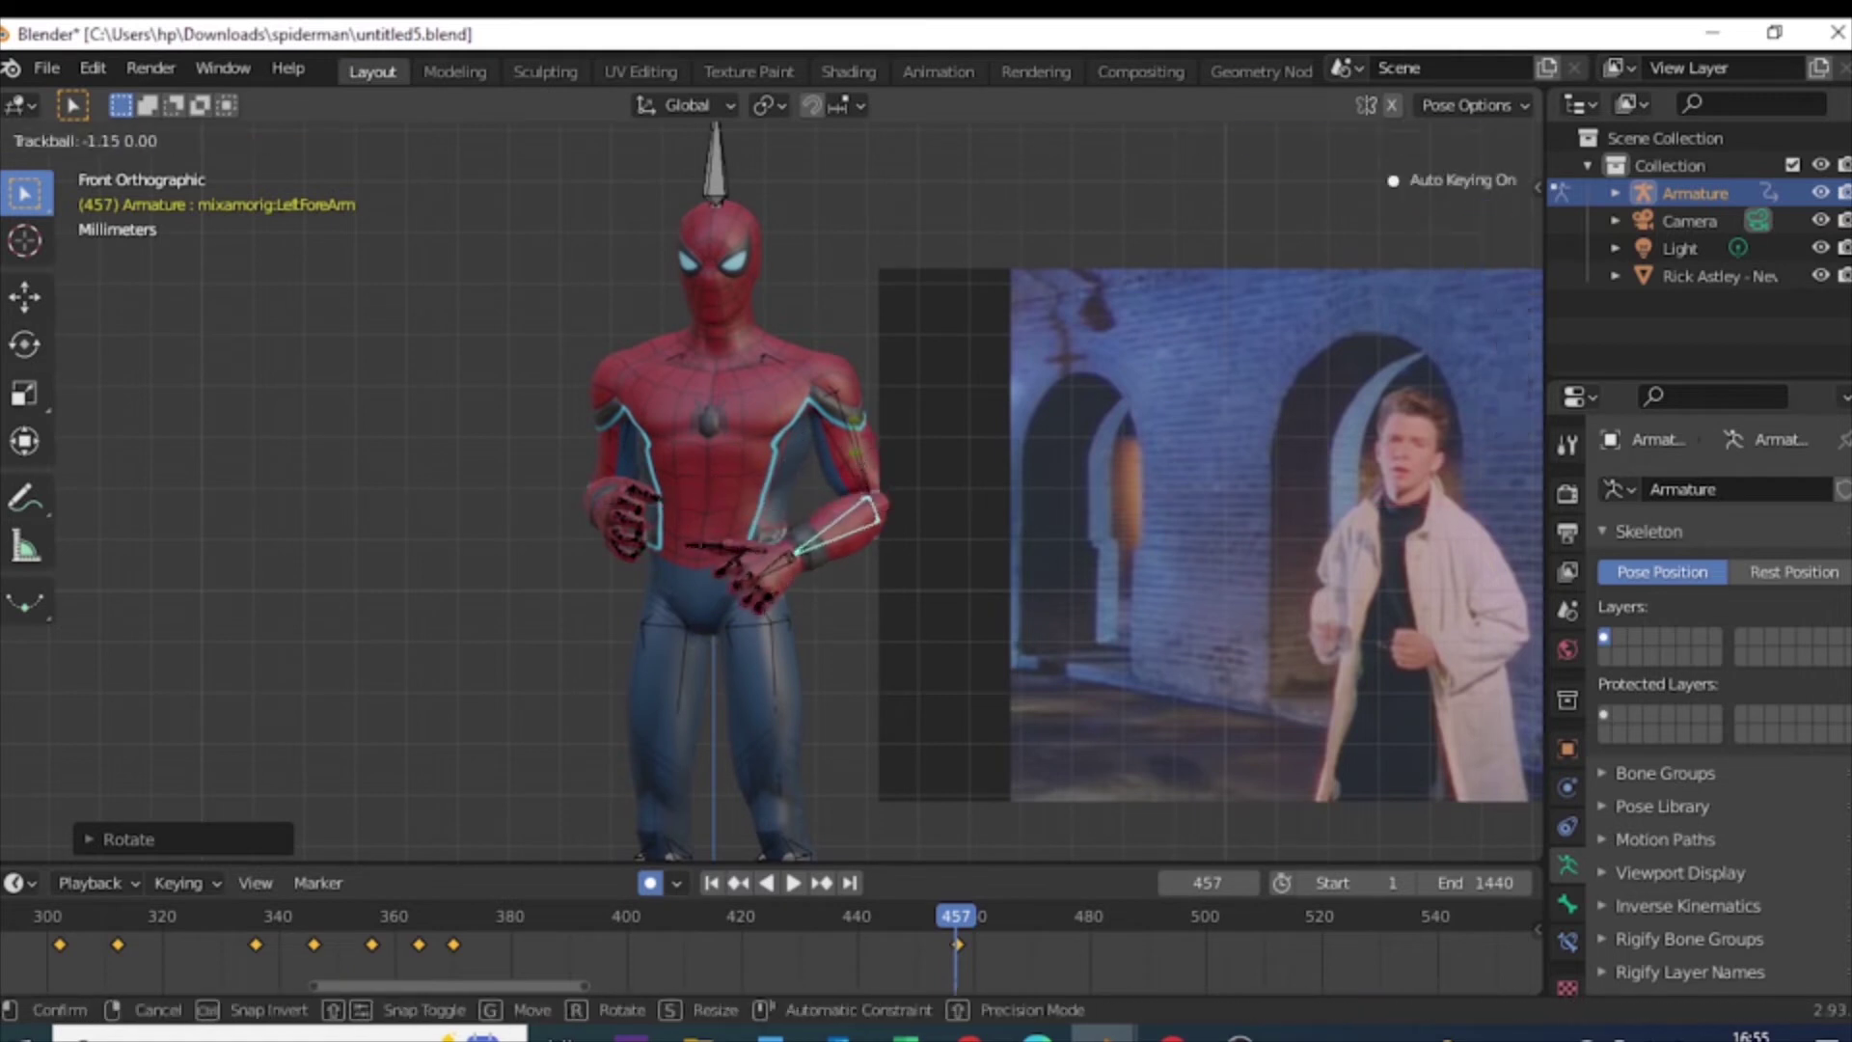
click(725, 631)
scroll(725, 632, down, 3)
Step: Adjust the left forearm's vertical-axis rotation and trackball-rotate the right forearm
click(808, 465)
key(space)
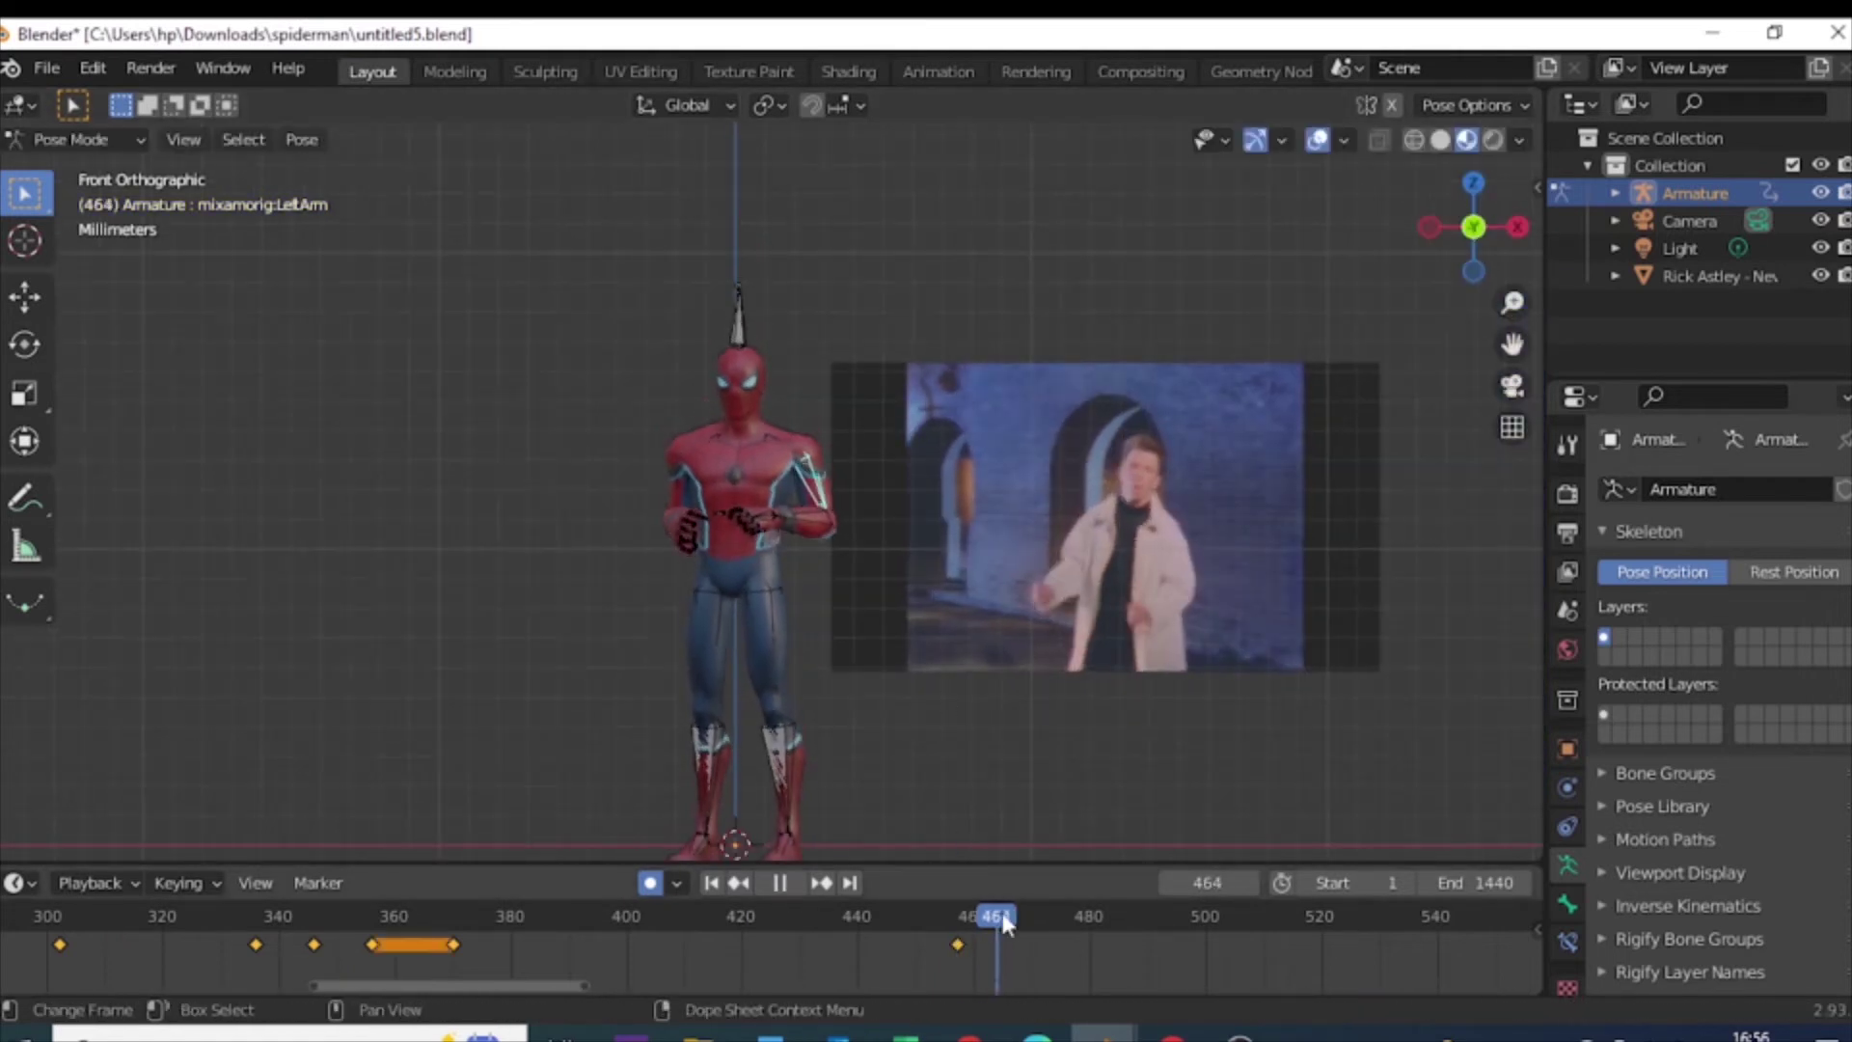
click(808, 521)
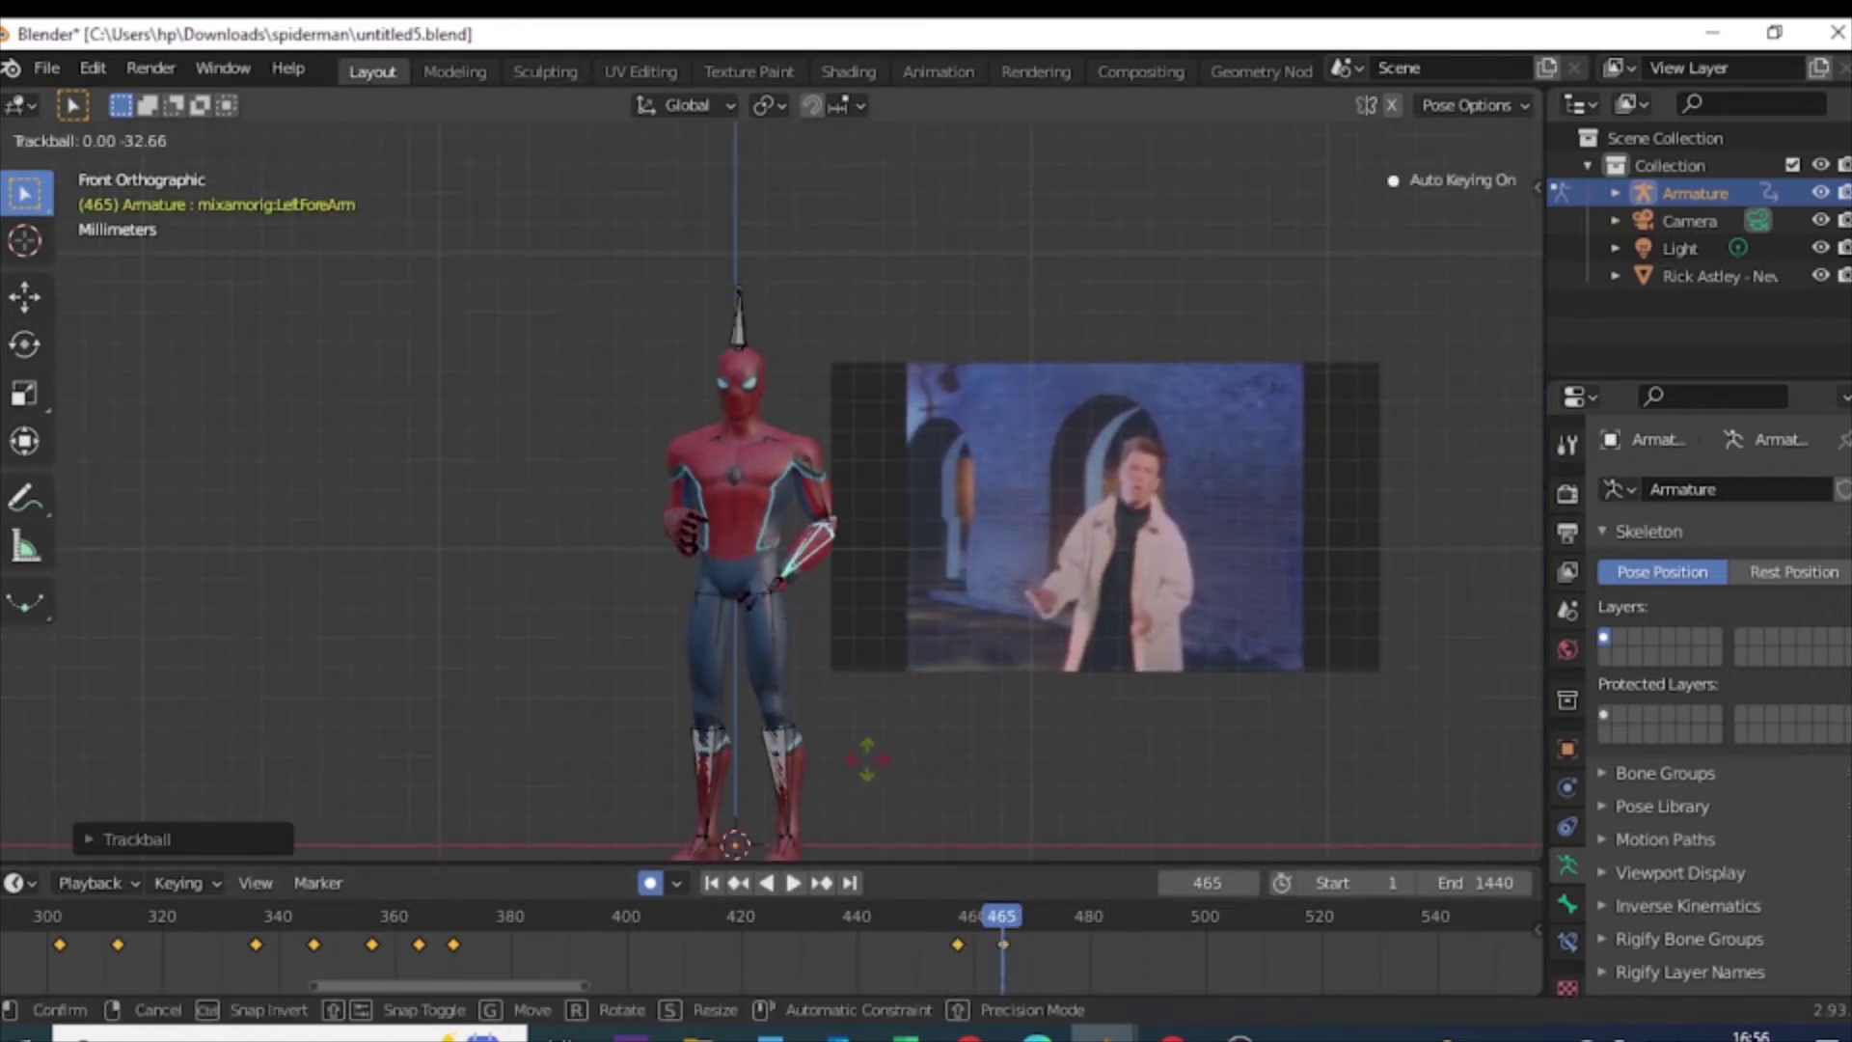
key(z)
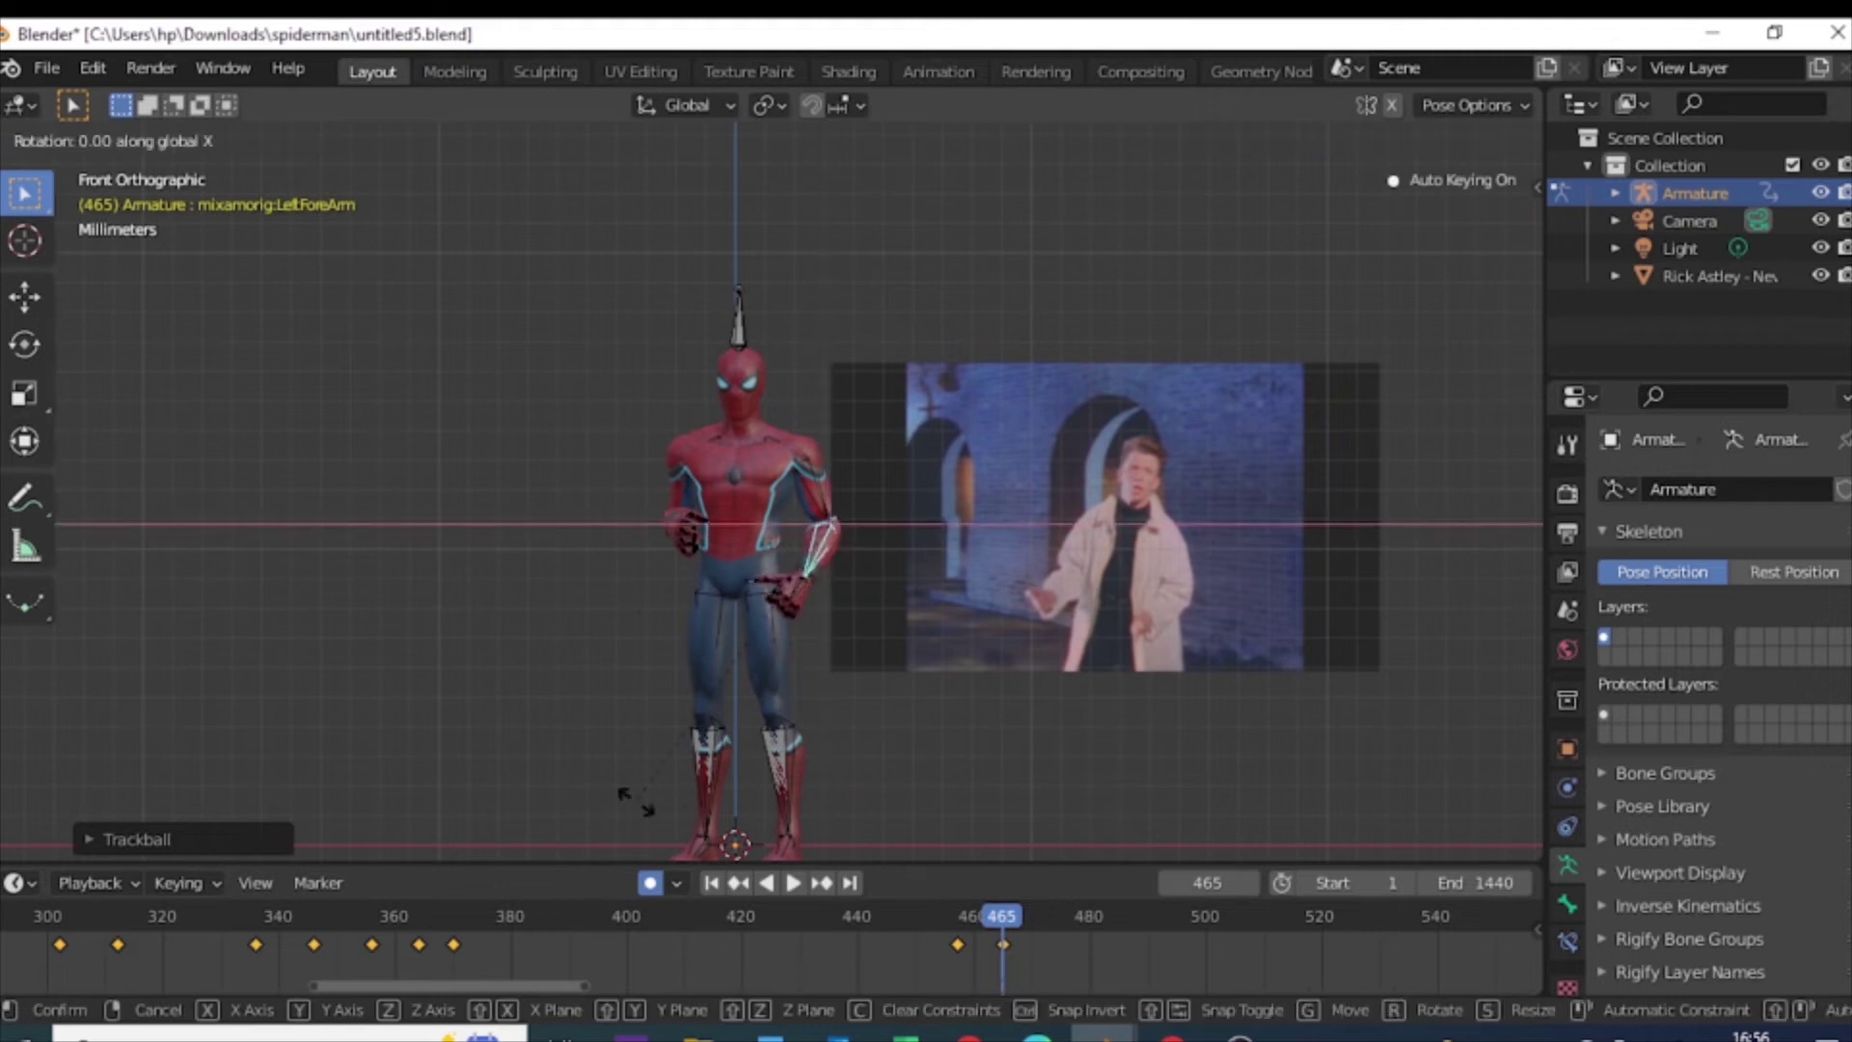
key(r)
key(r)
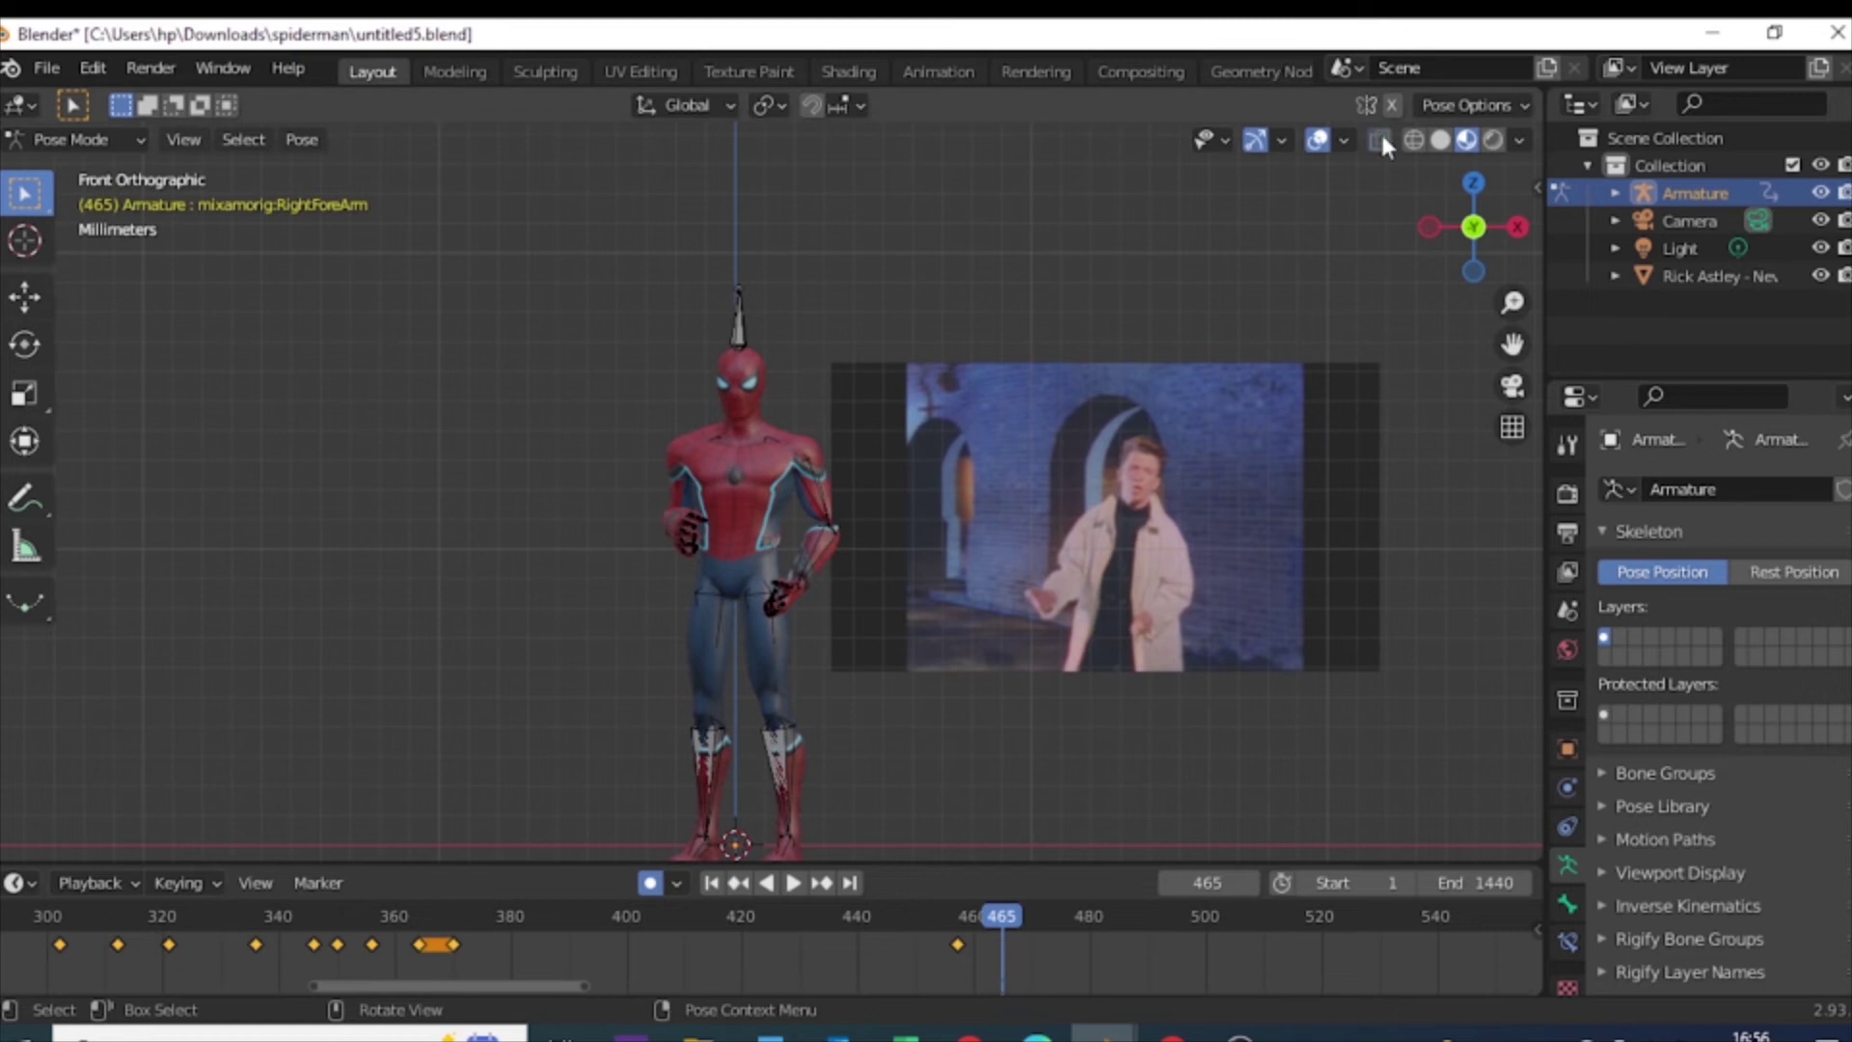
key(r)
key(Escape)
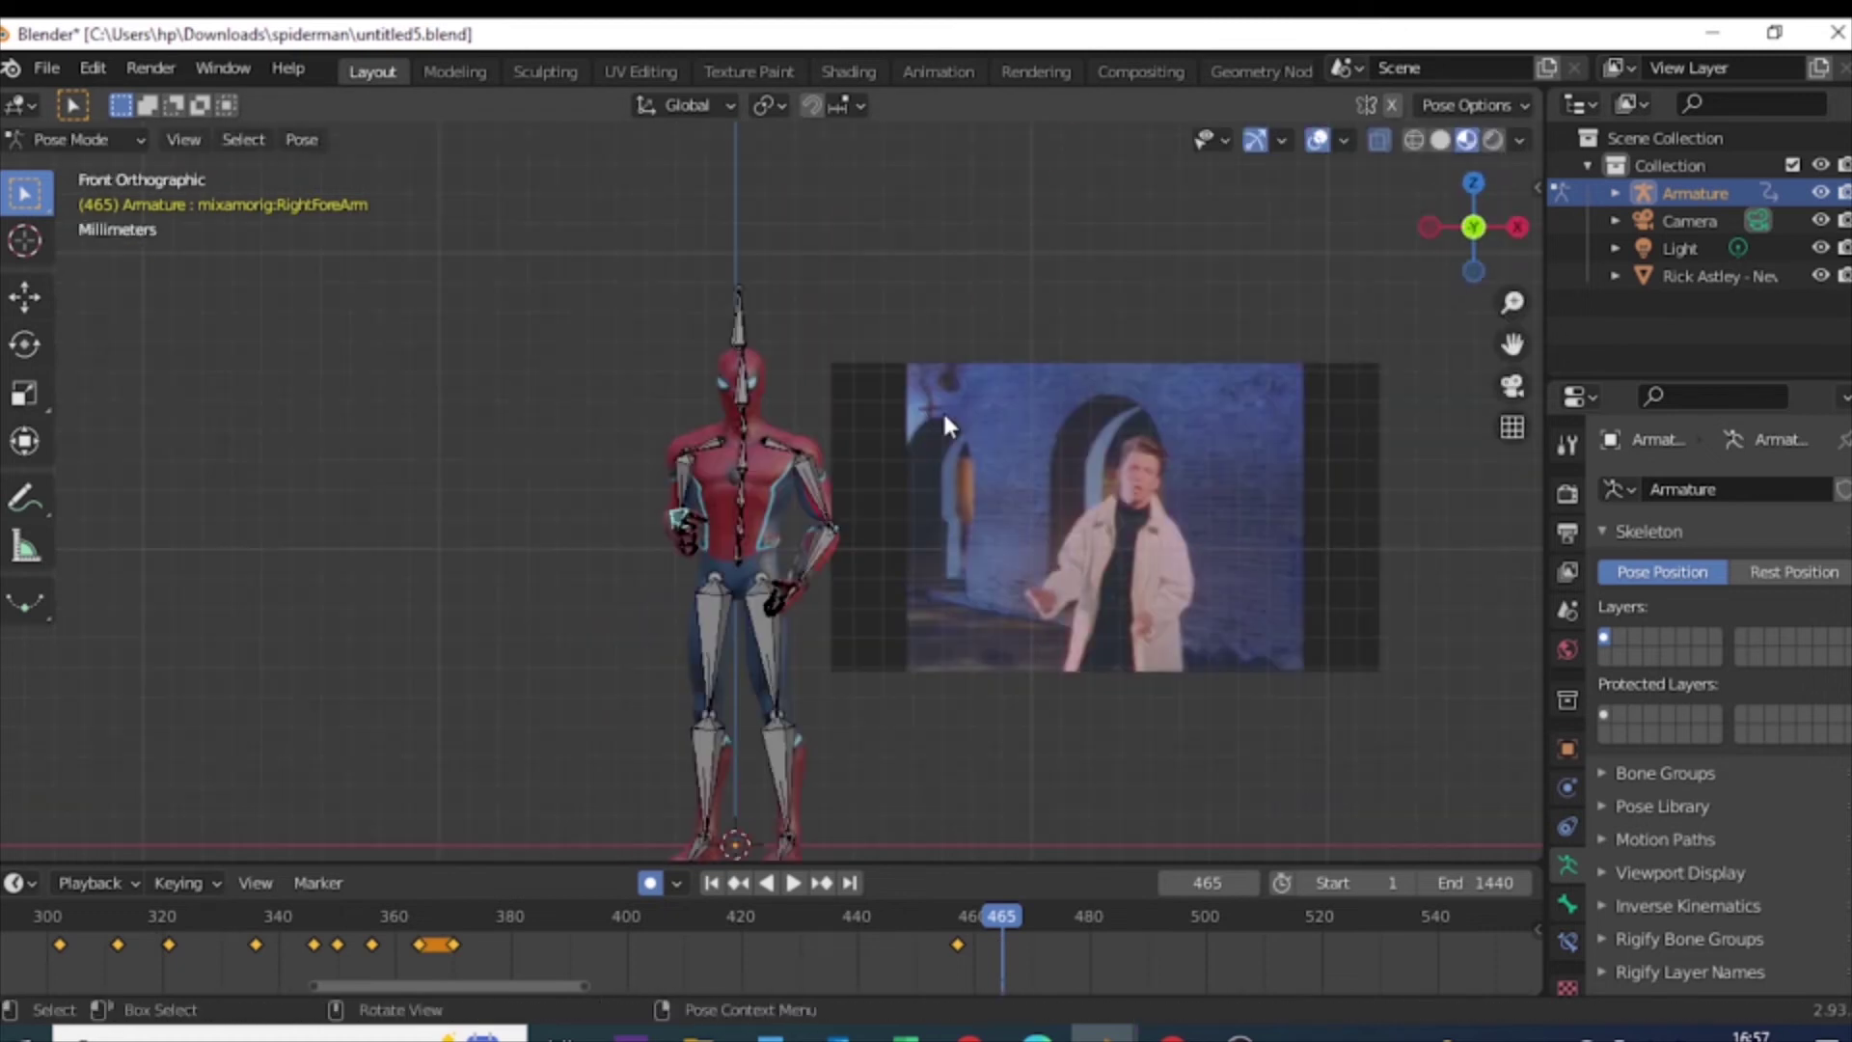
click(878, 455)
Step: Rotate the Spine bone for the pose at frame 465
click(738, 520)
key(r)
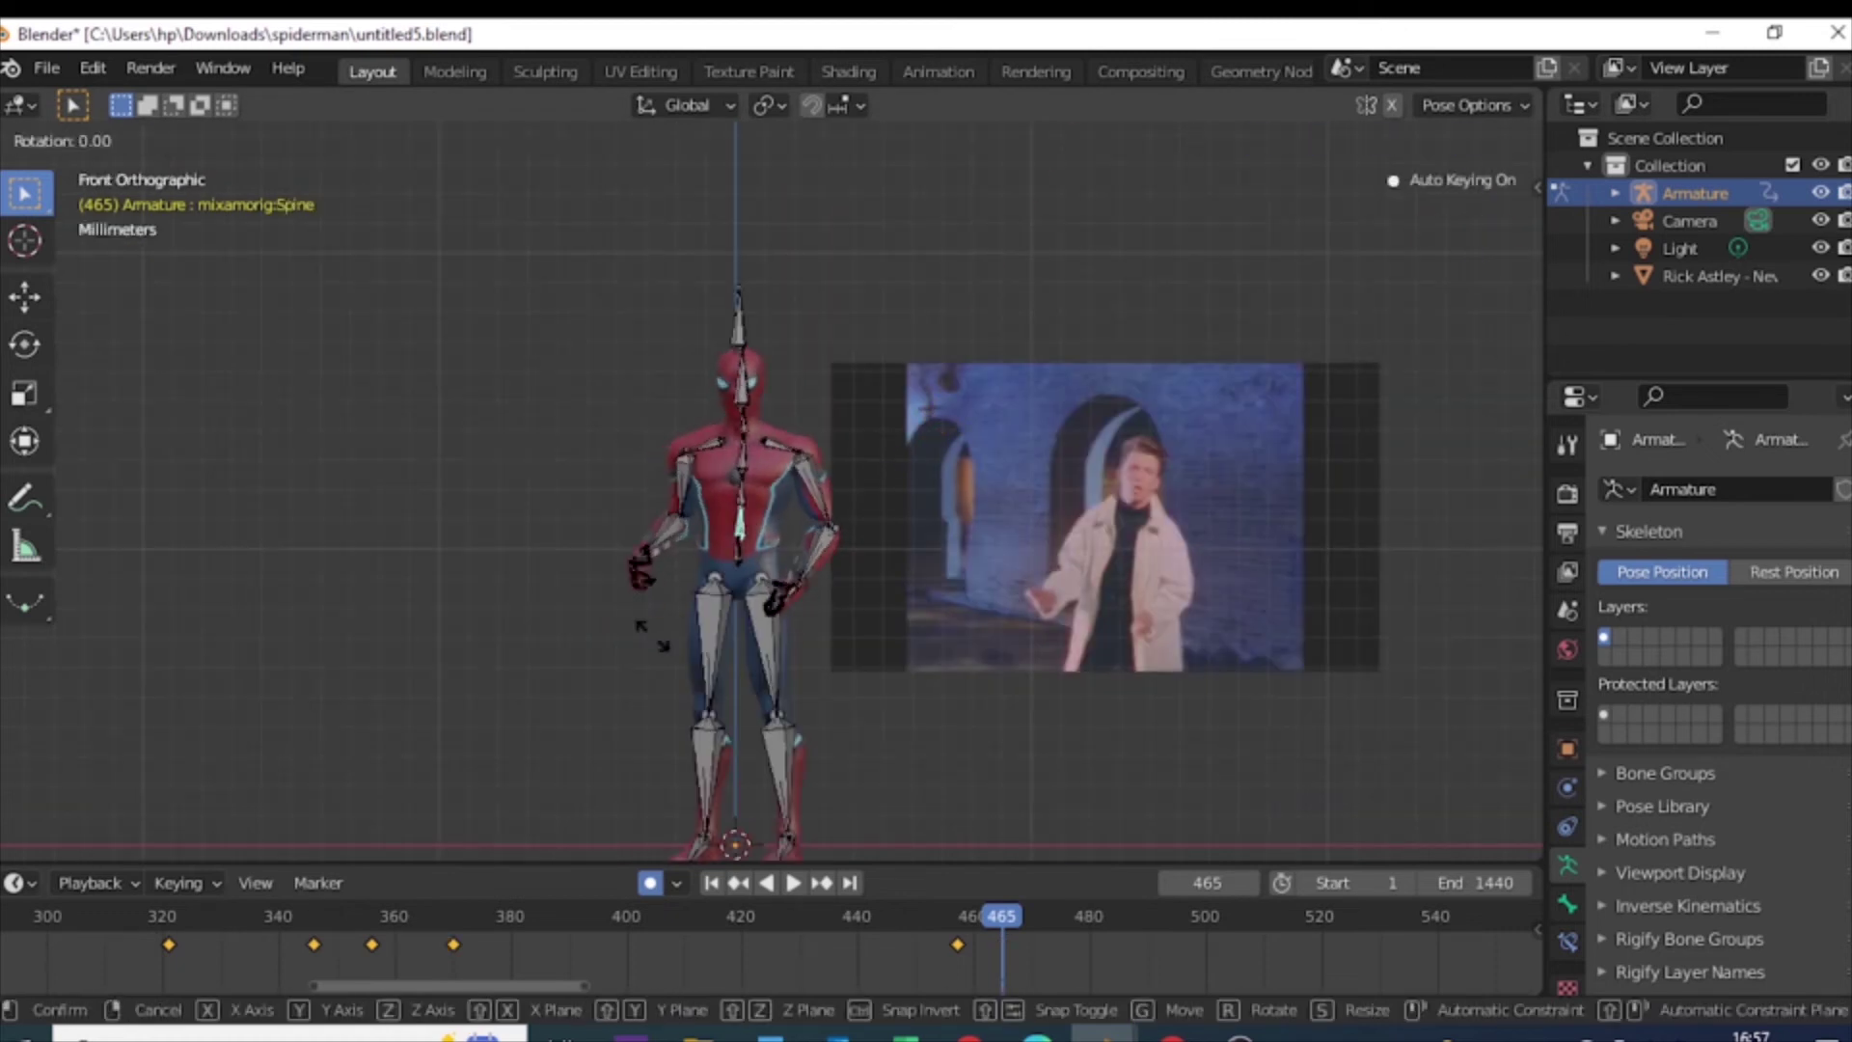
click(622, 622)
Step: At frame 475, rotate the Hips around the vertical Z axis
mouse_move(993, 918)
mouse_down()
mouse_move(1057, 912)
mouse_move(1007, 942)
mouse_up()
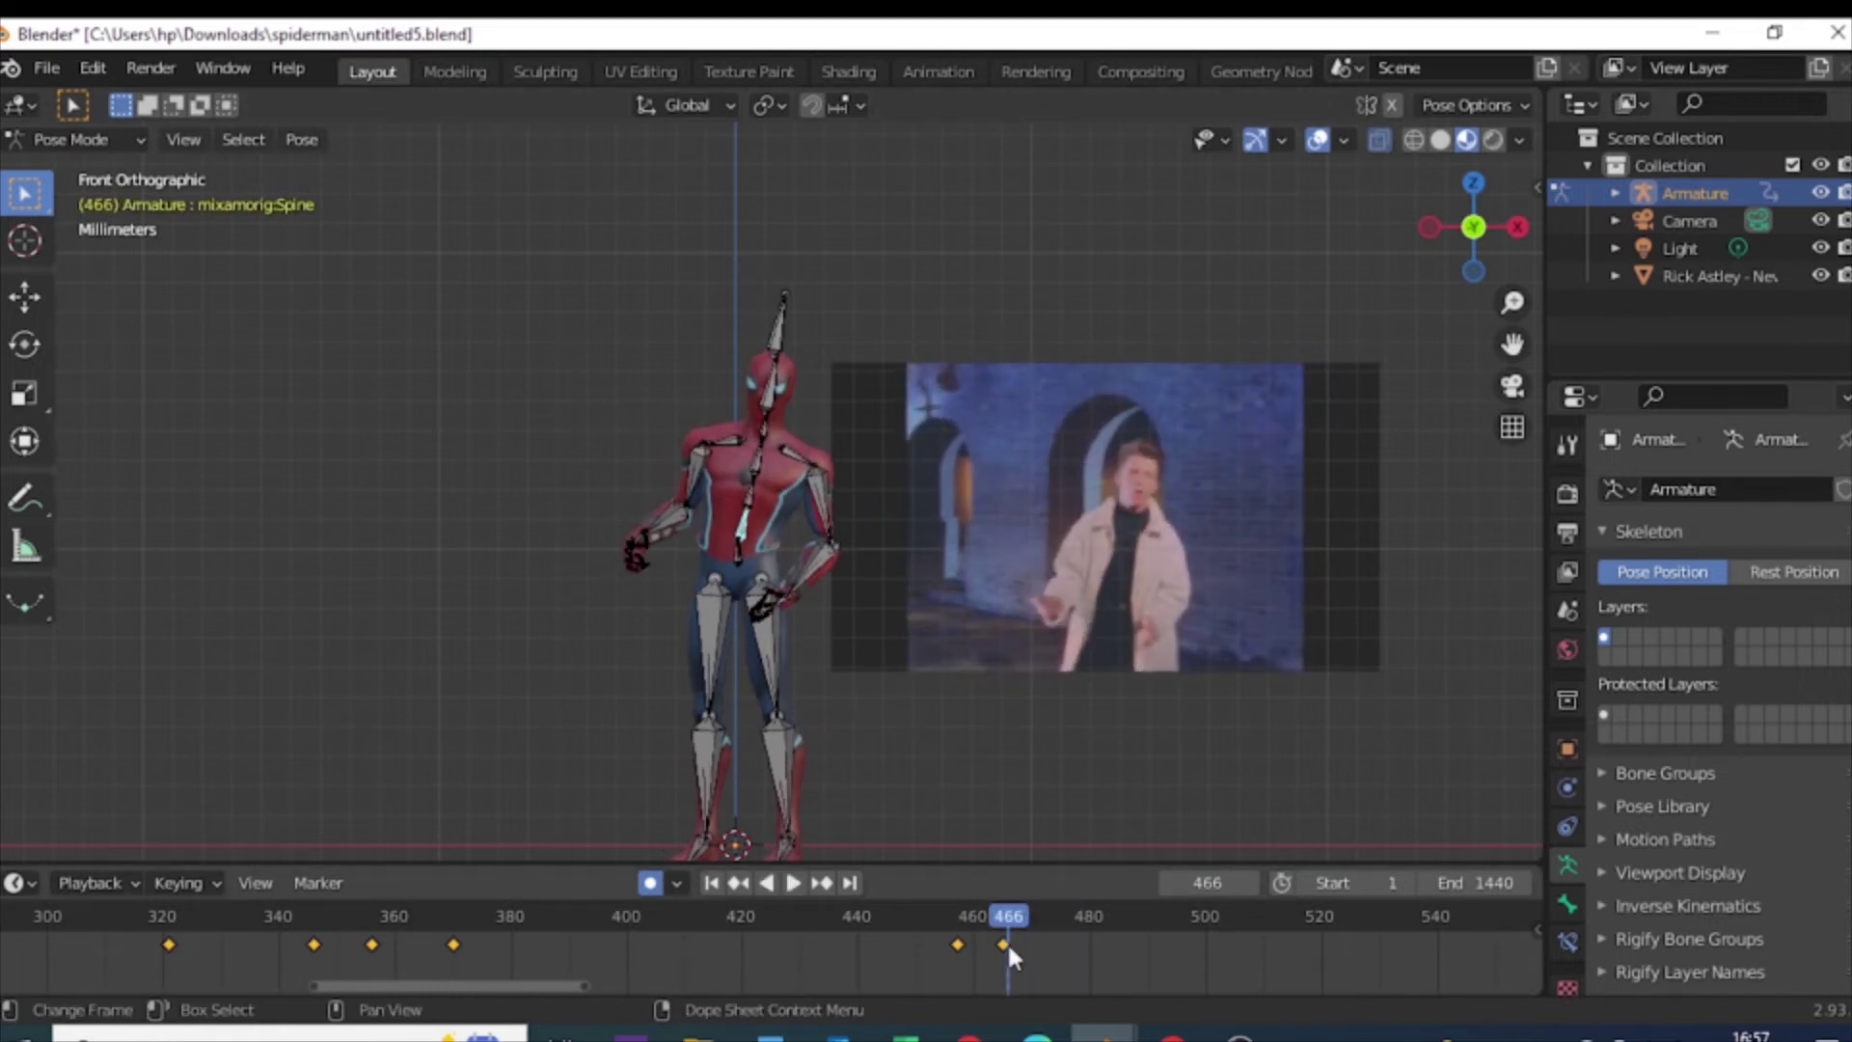
drag(1007, 914, 1062, 919)
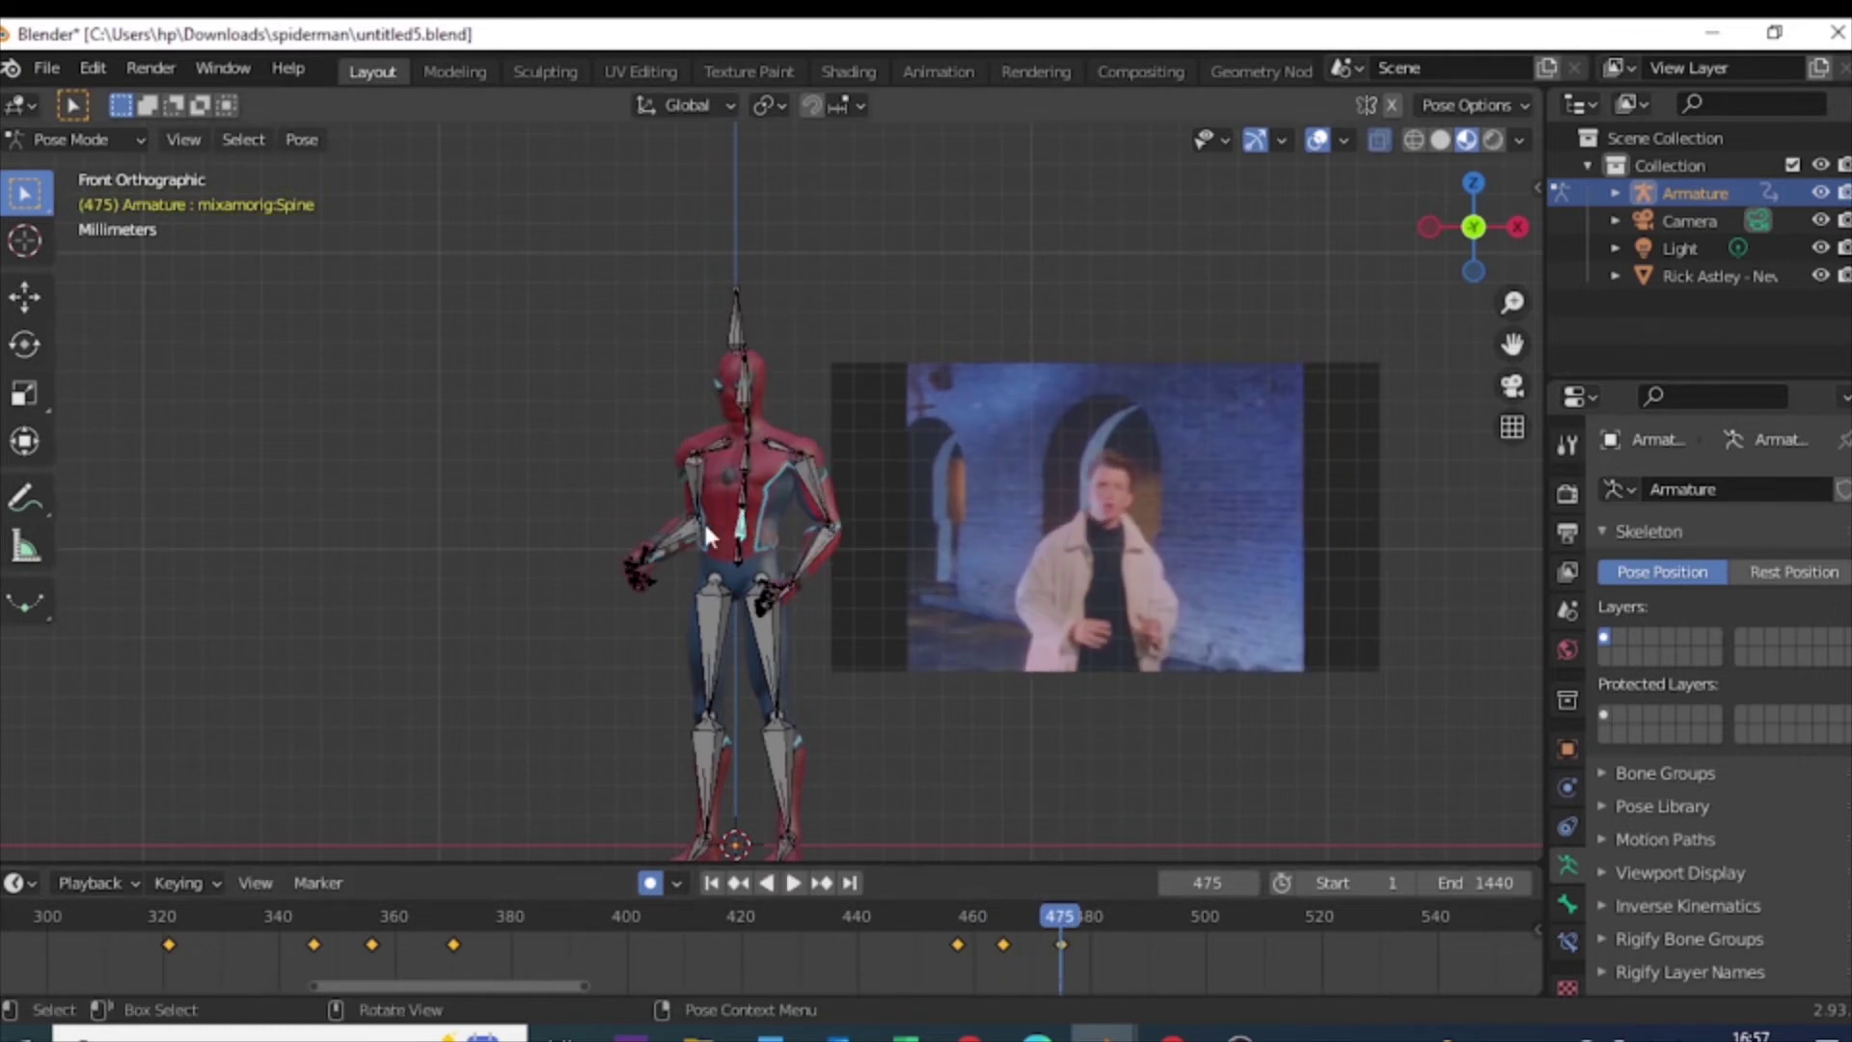
key(r)
key(z)
right_click(634, 587)
key(r)
key(z)
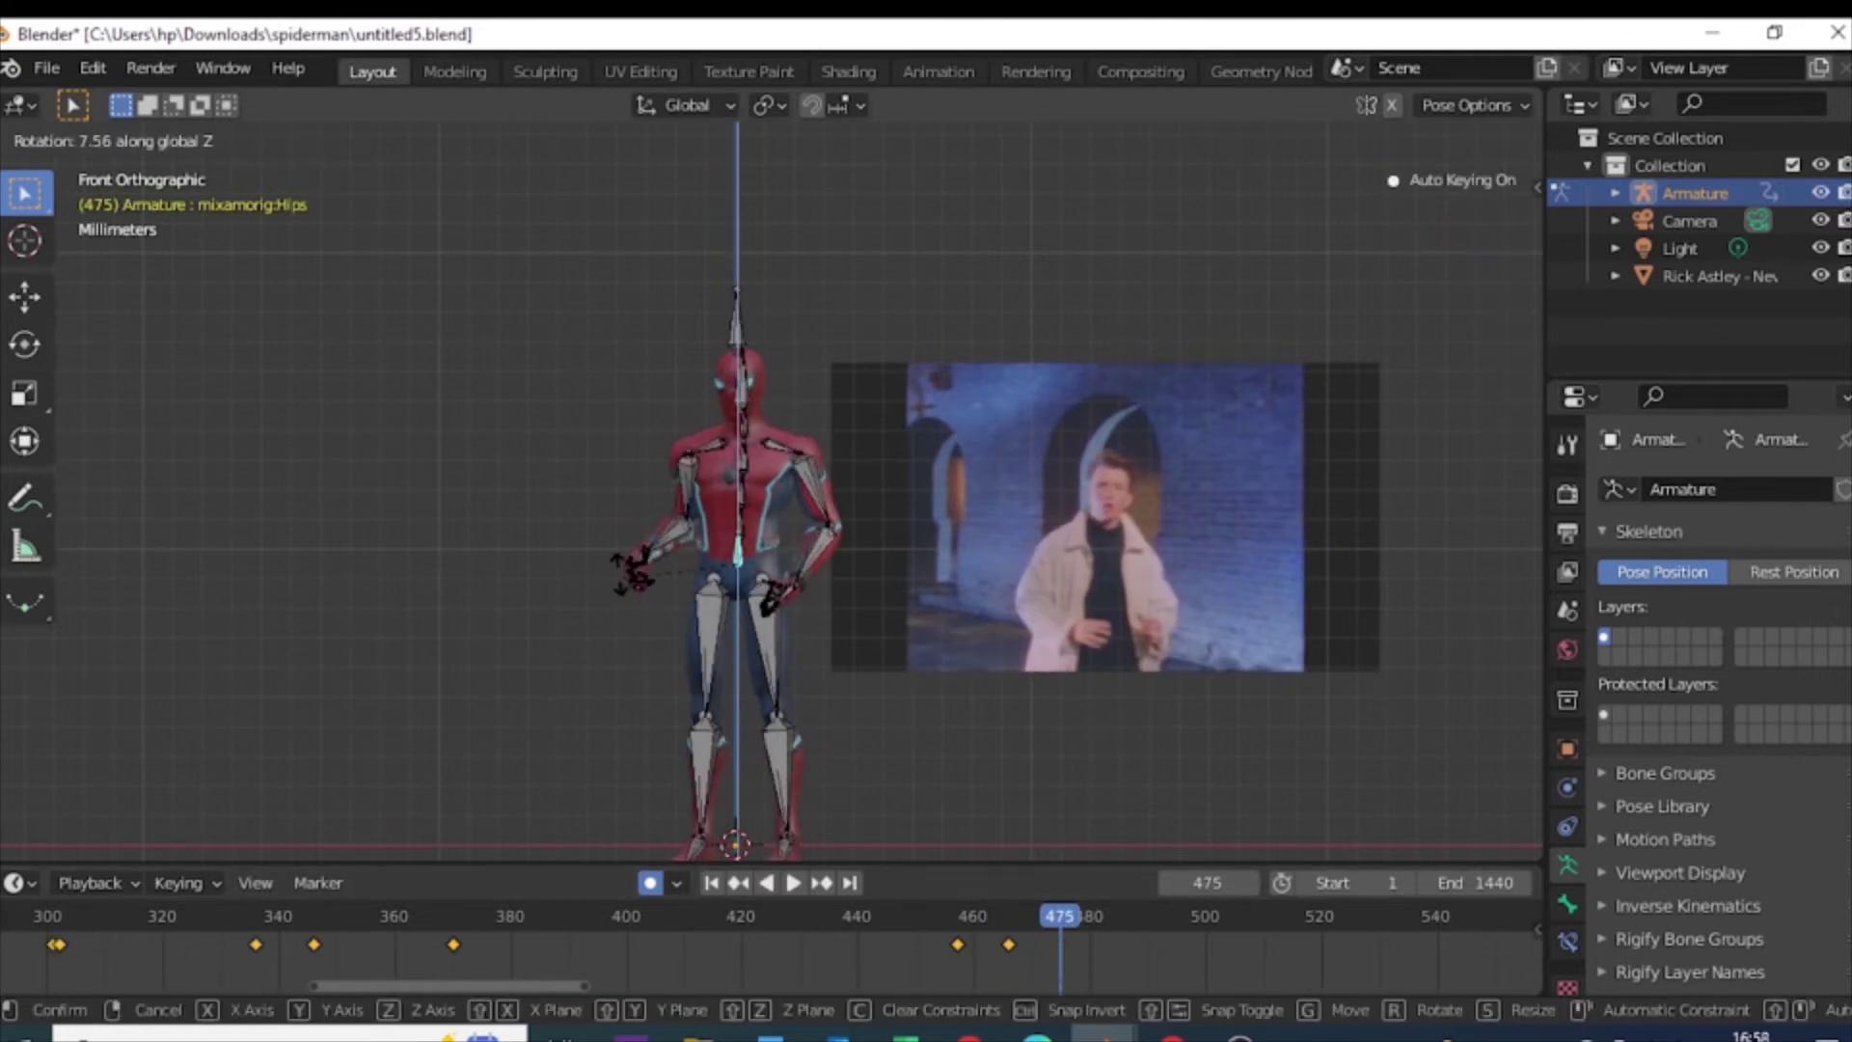
Step: Try new rotations for the left and right forearms at frame 475
click(795, 548)
key(r)
key(r)
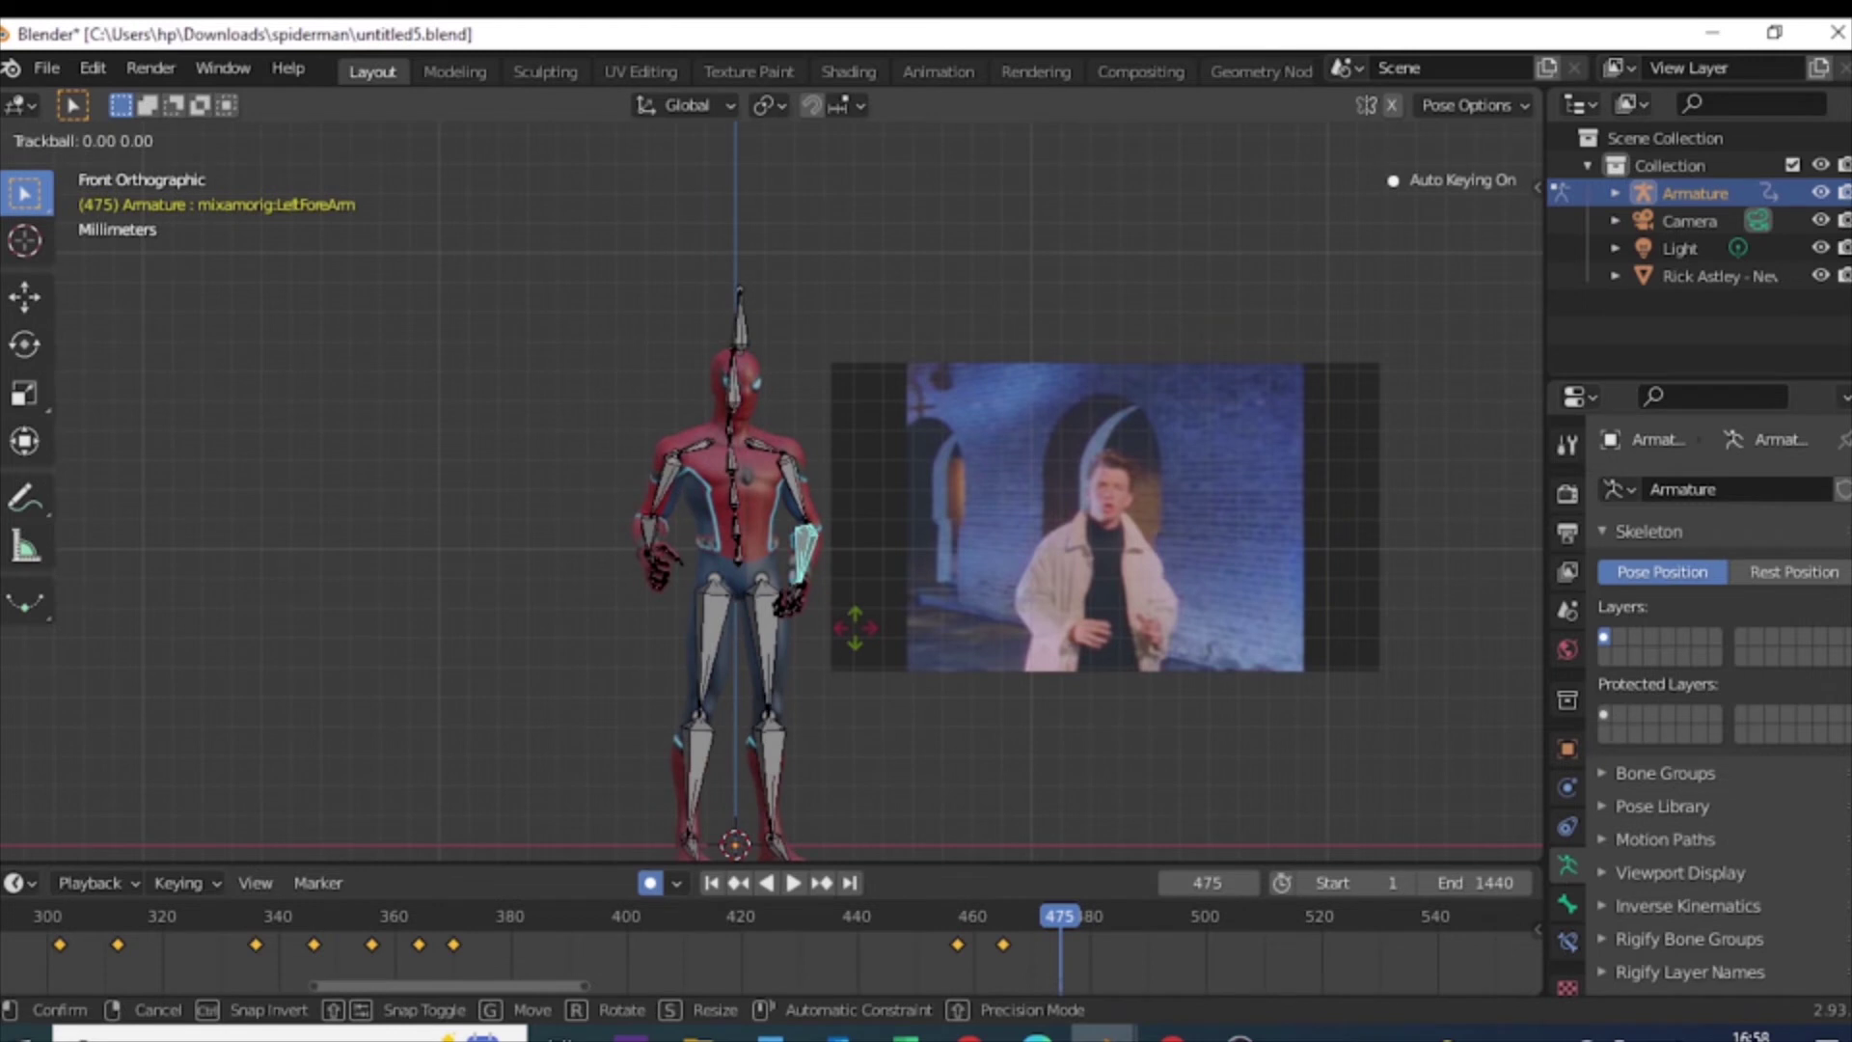
key(r)
key(z)
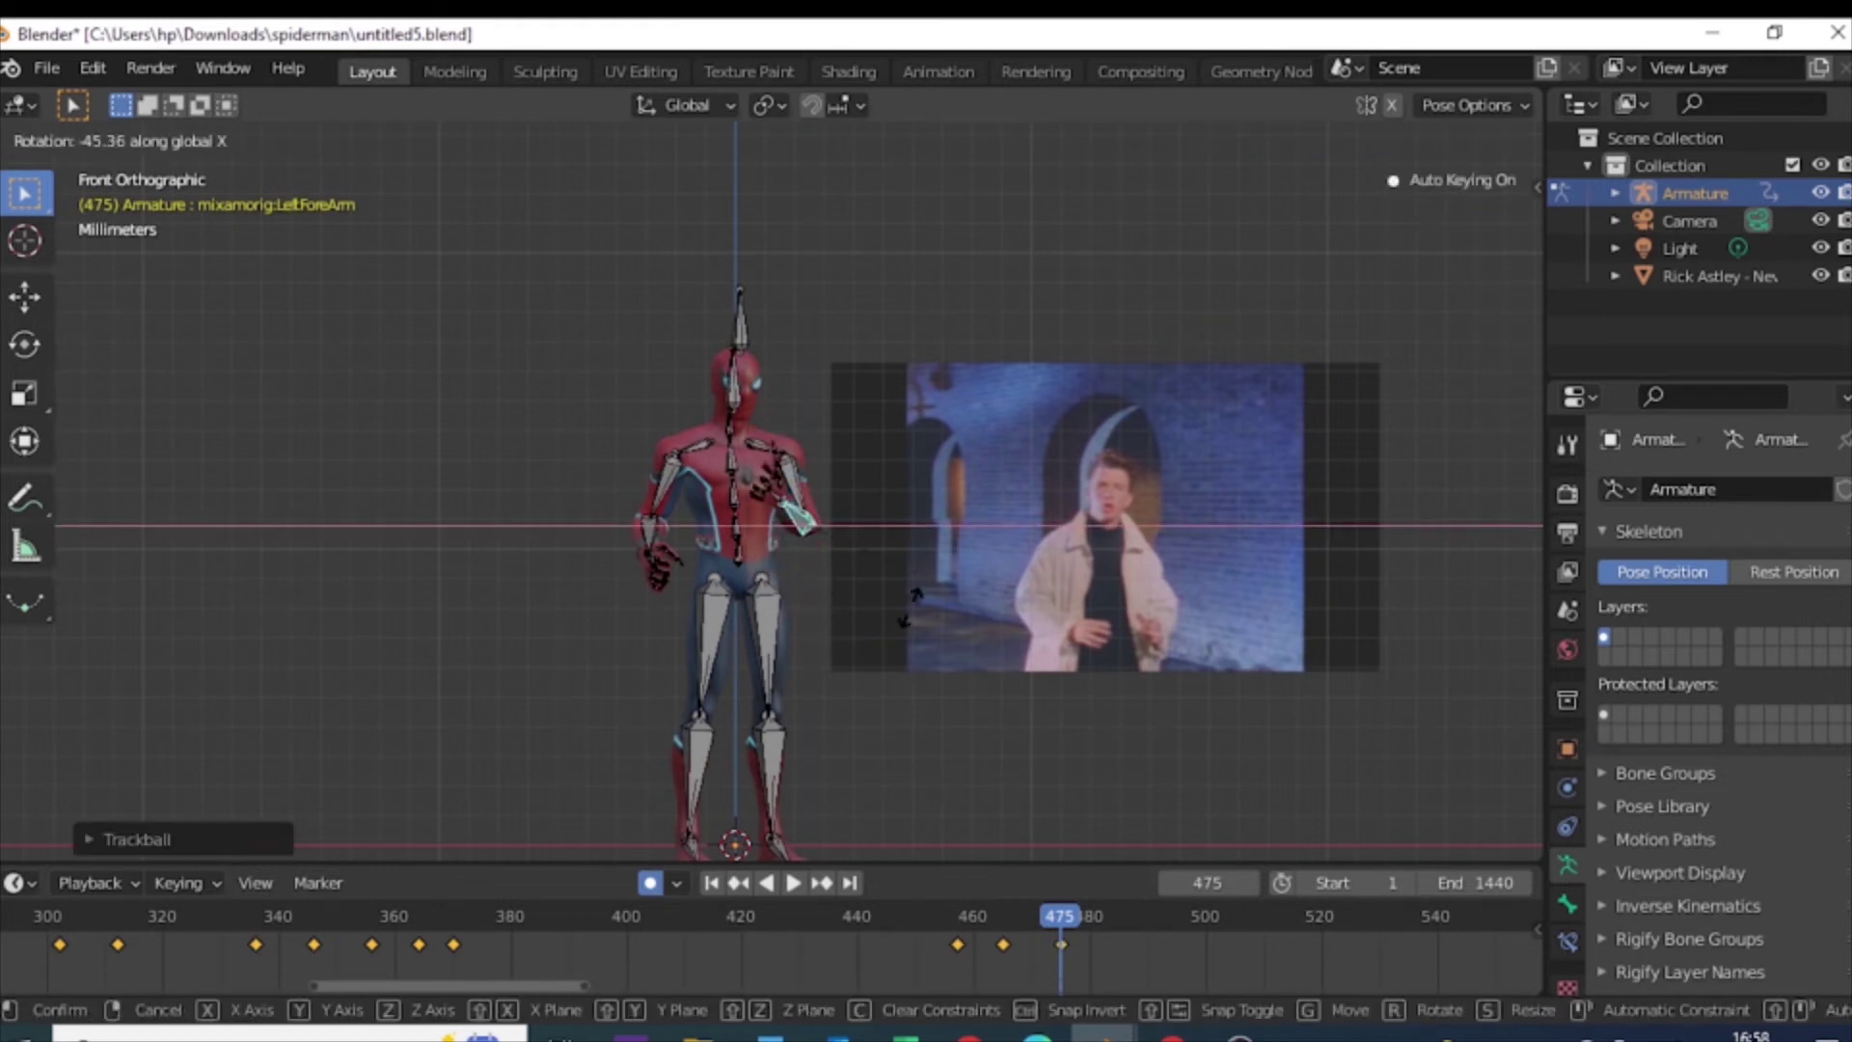
key(r)
key(Escape)
click(639, 525)
key(r)
key(r)
key(Escape)
Step: Save the project and re-pose both forearms back at frame 466
drag(1045, 938, 1095, 937)
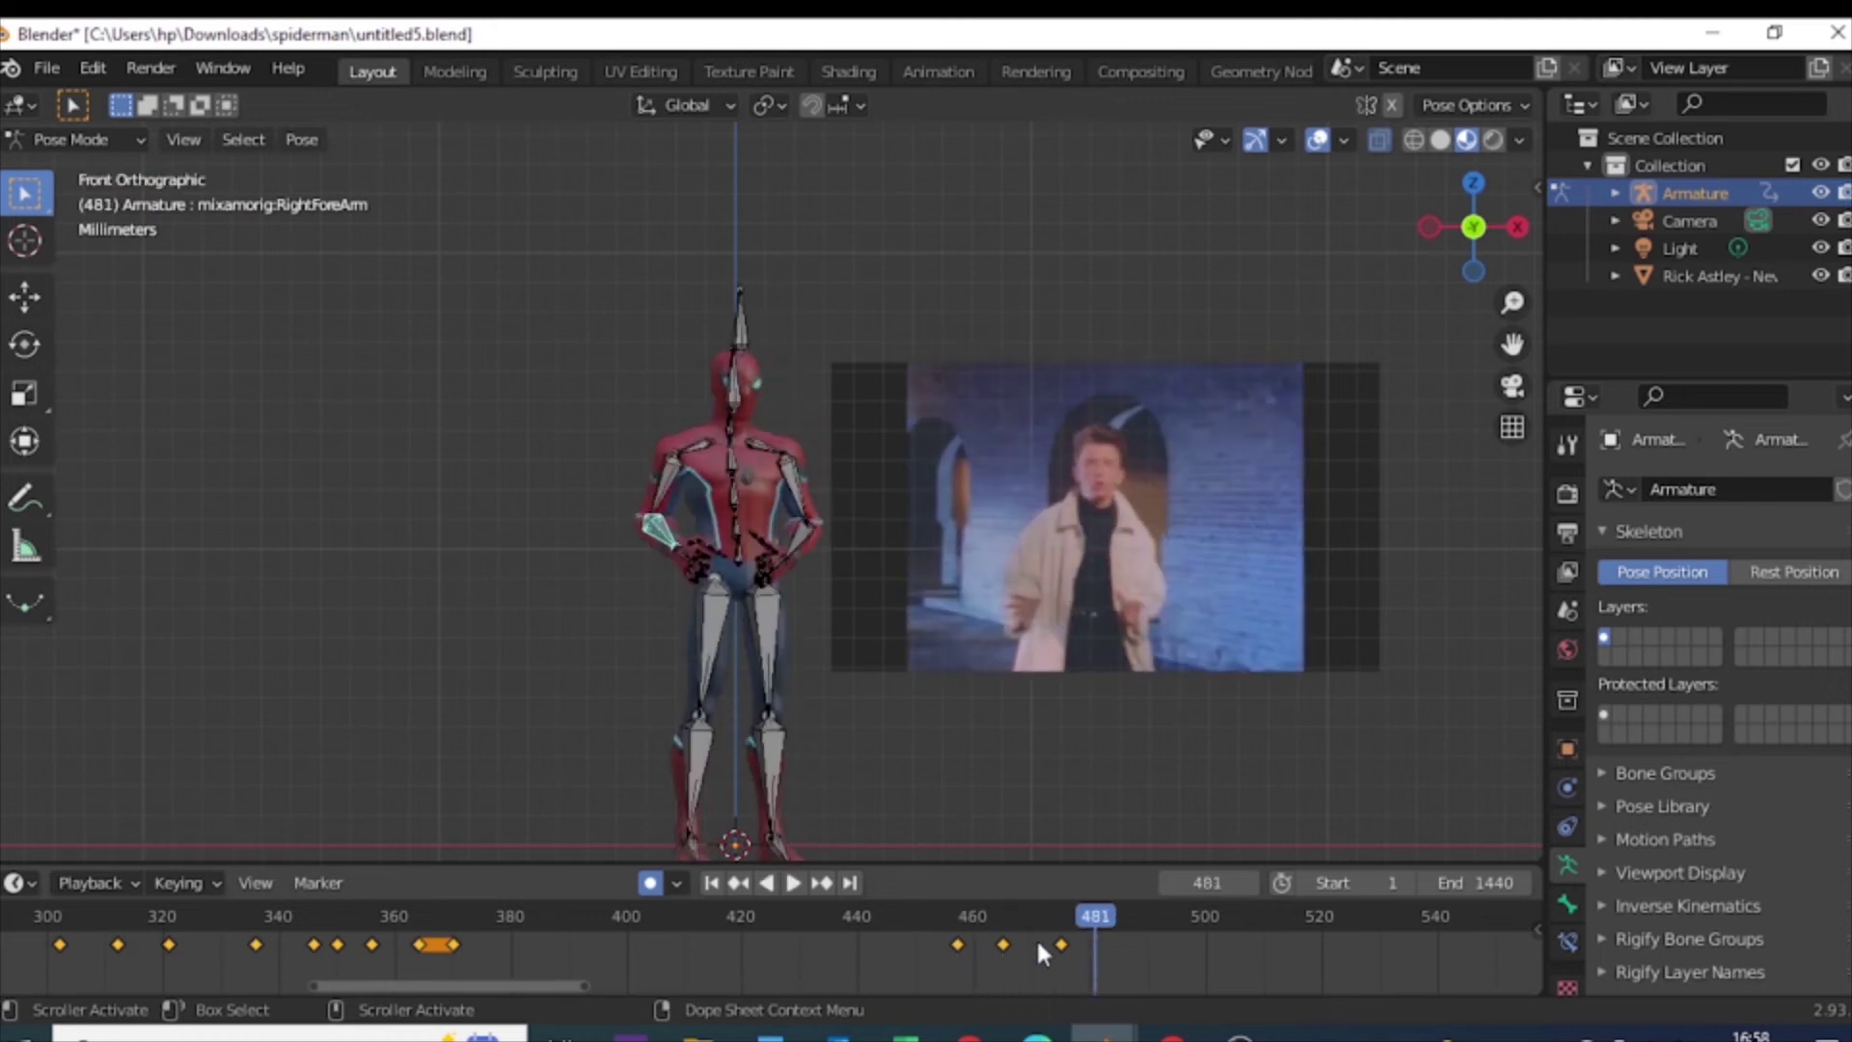
key(ctrl+s)
mouse_move(1079, 911)
mouse_down()
mouse_move(971, 921)
mouse_move(1009, 941)
mouse_move(1093, 917)
mouse_up()
key(r)
key(r)
click(813, 517)
key(r)
key(r)
click(814, 517)
Step: Pose the left forearm at frame 486 and preview the animation
drag(1054, 917, 1137, 918)
key(r)
key(r)
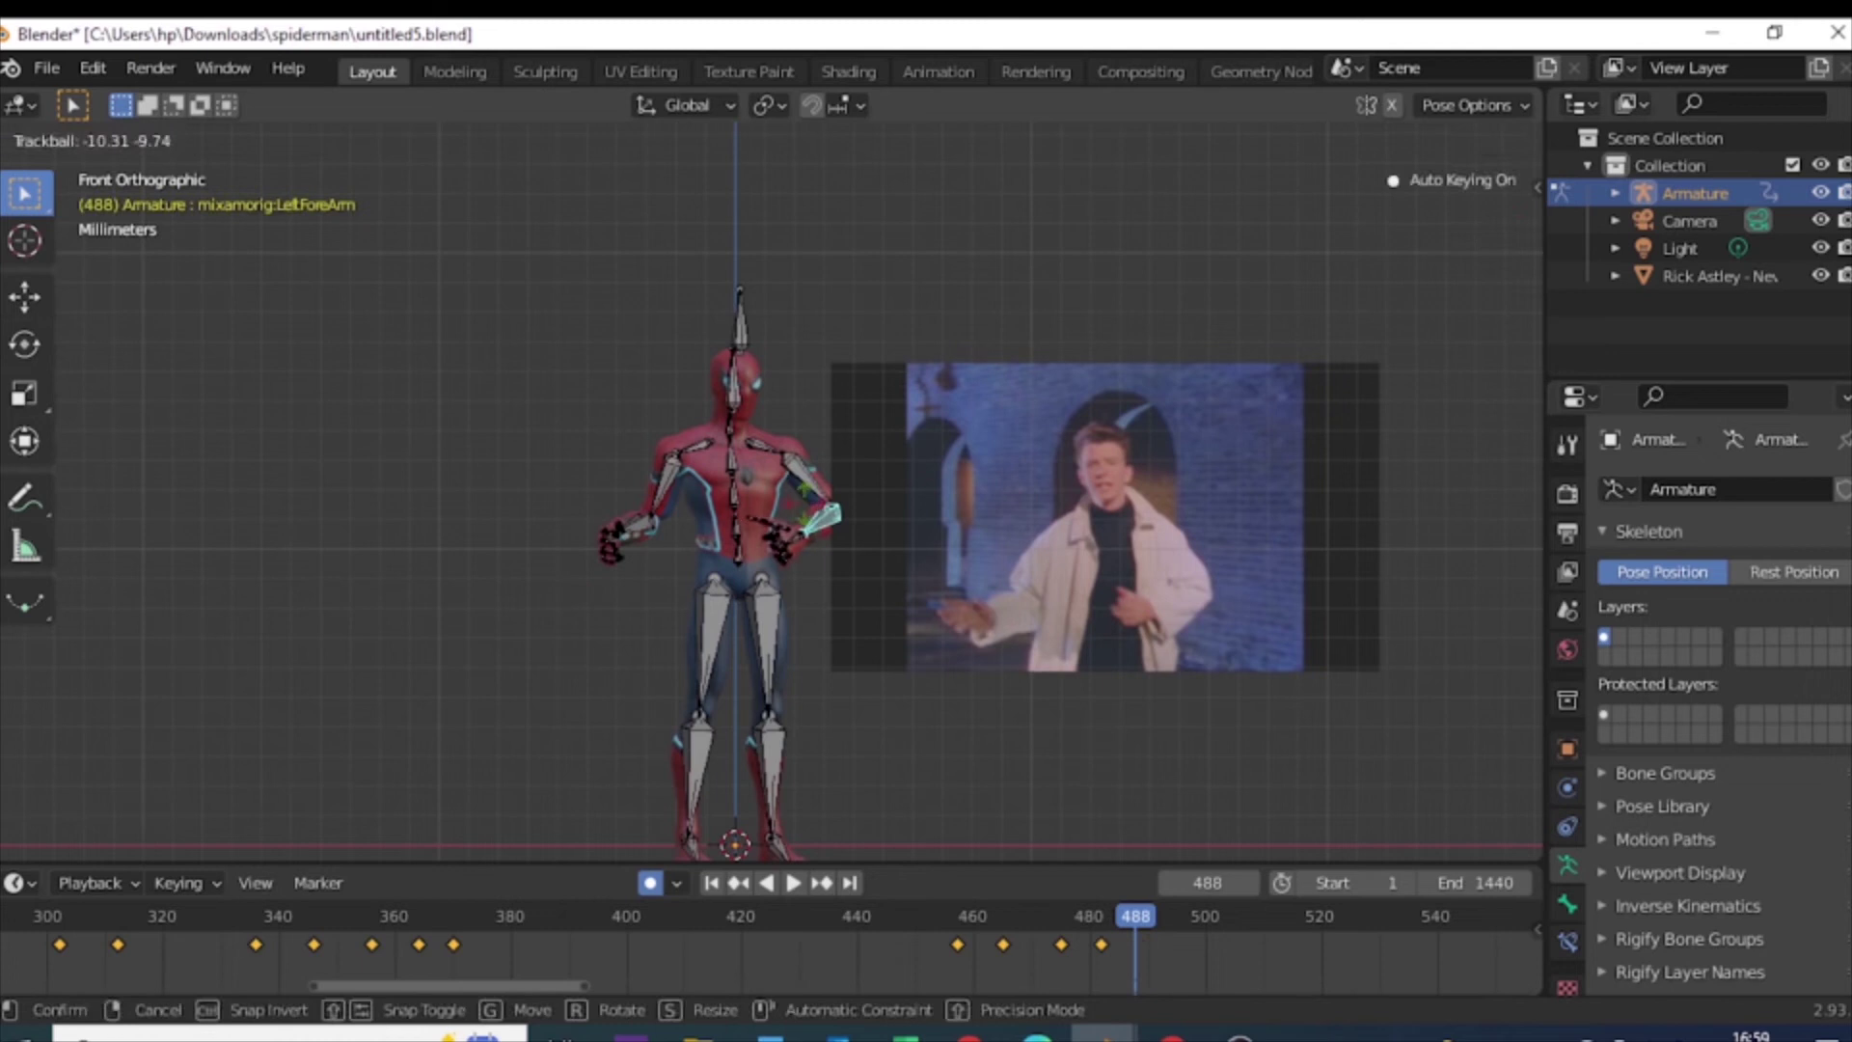
click(644, 517)
key(space)
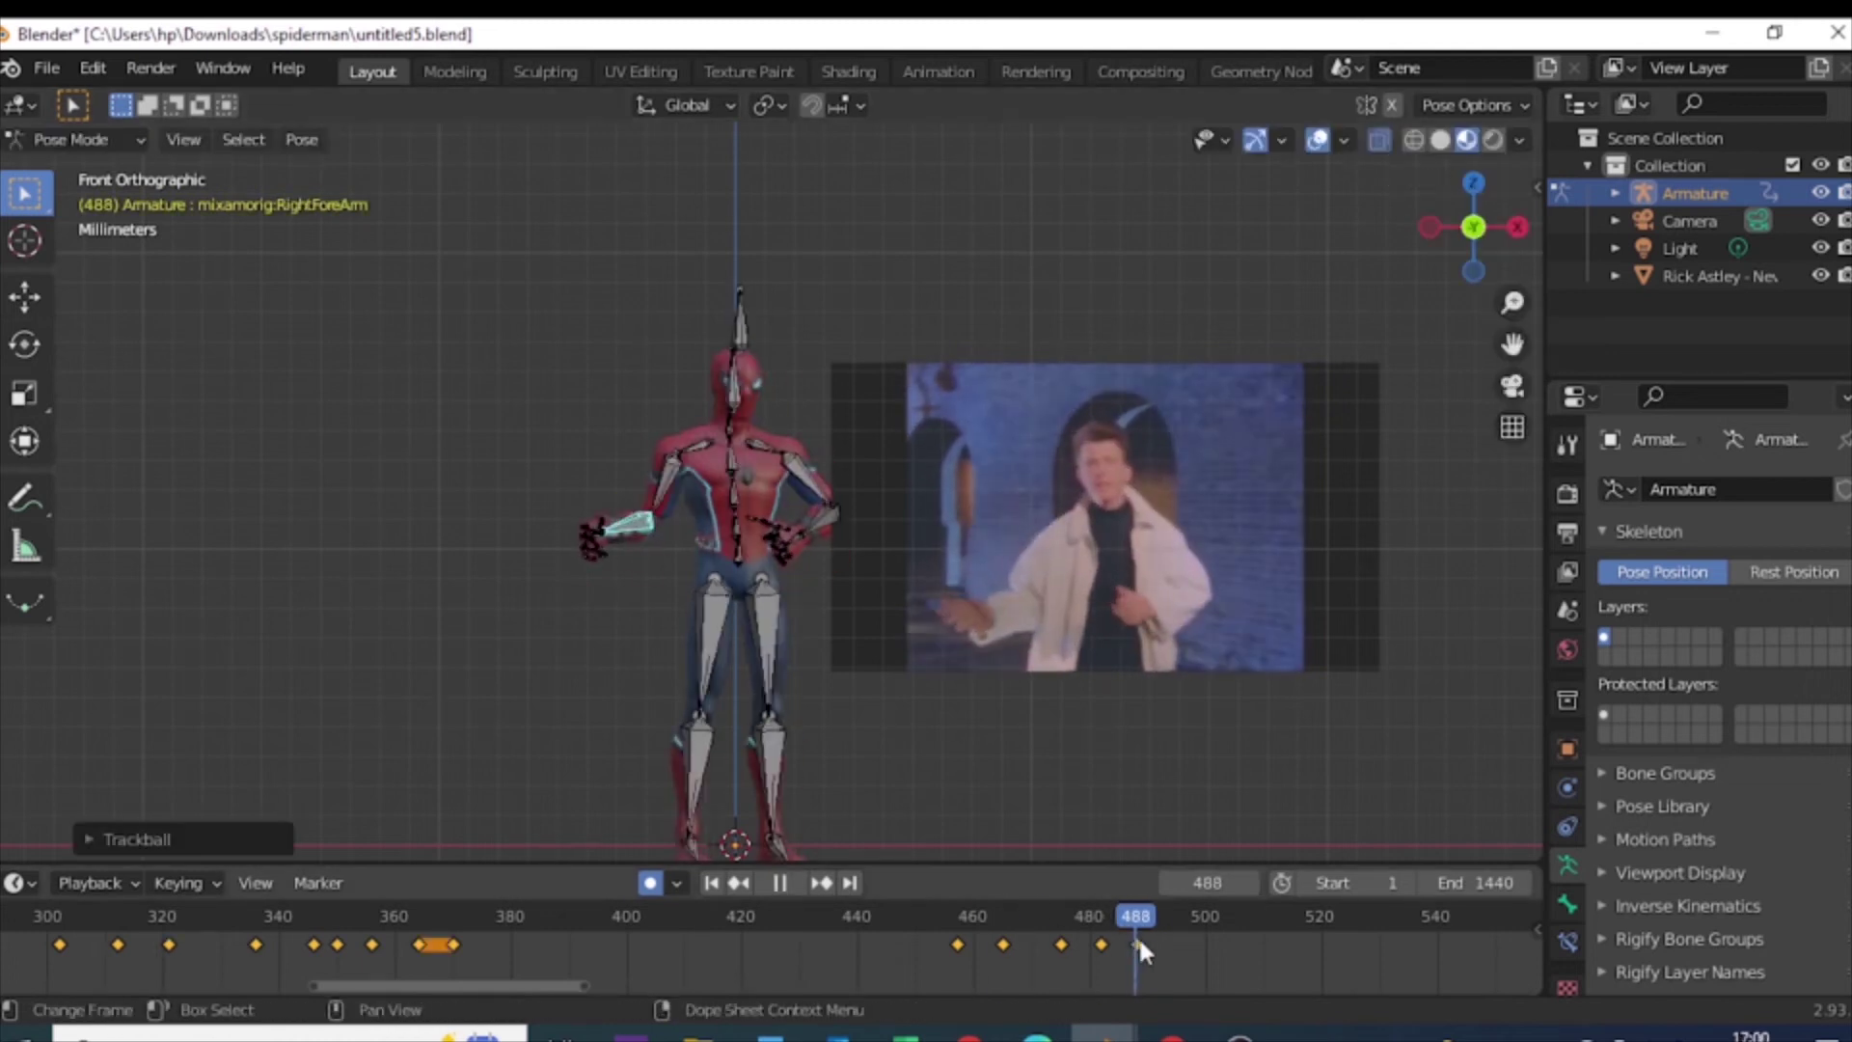
key(space)
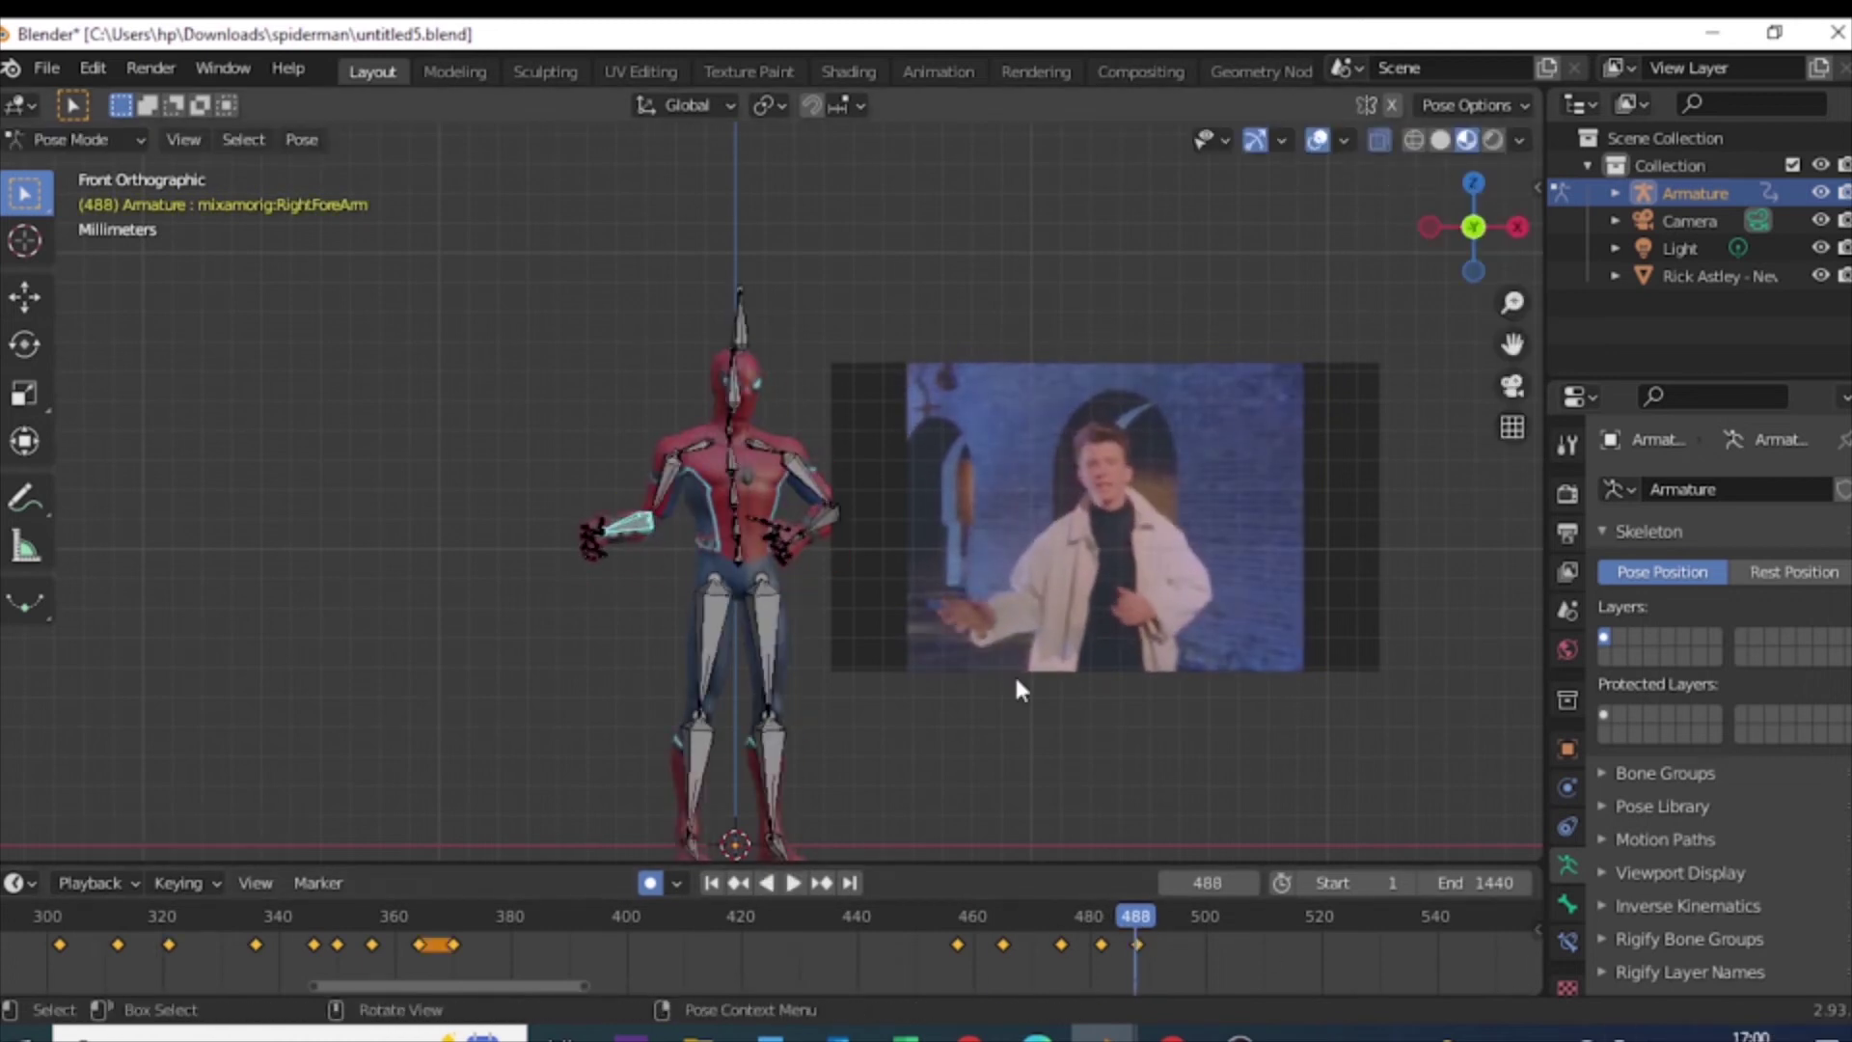
Step: Rotate the left upper arm and left forearm at frame 495
drag(1132, 922, 1178, 918)
click(807, 483)
key(r)
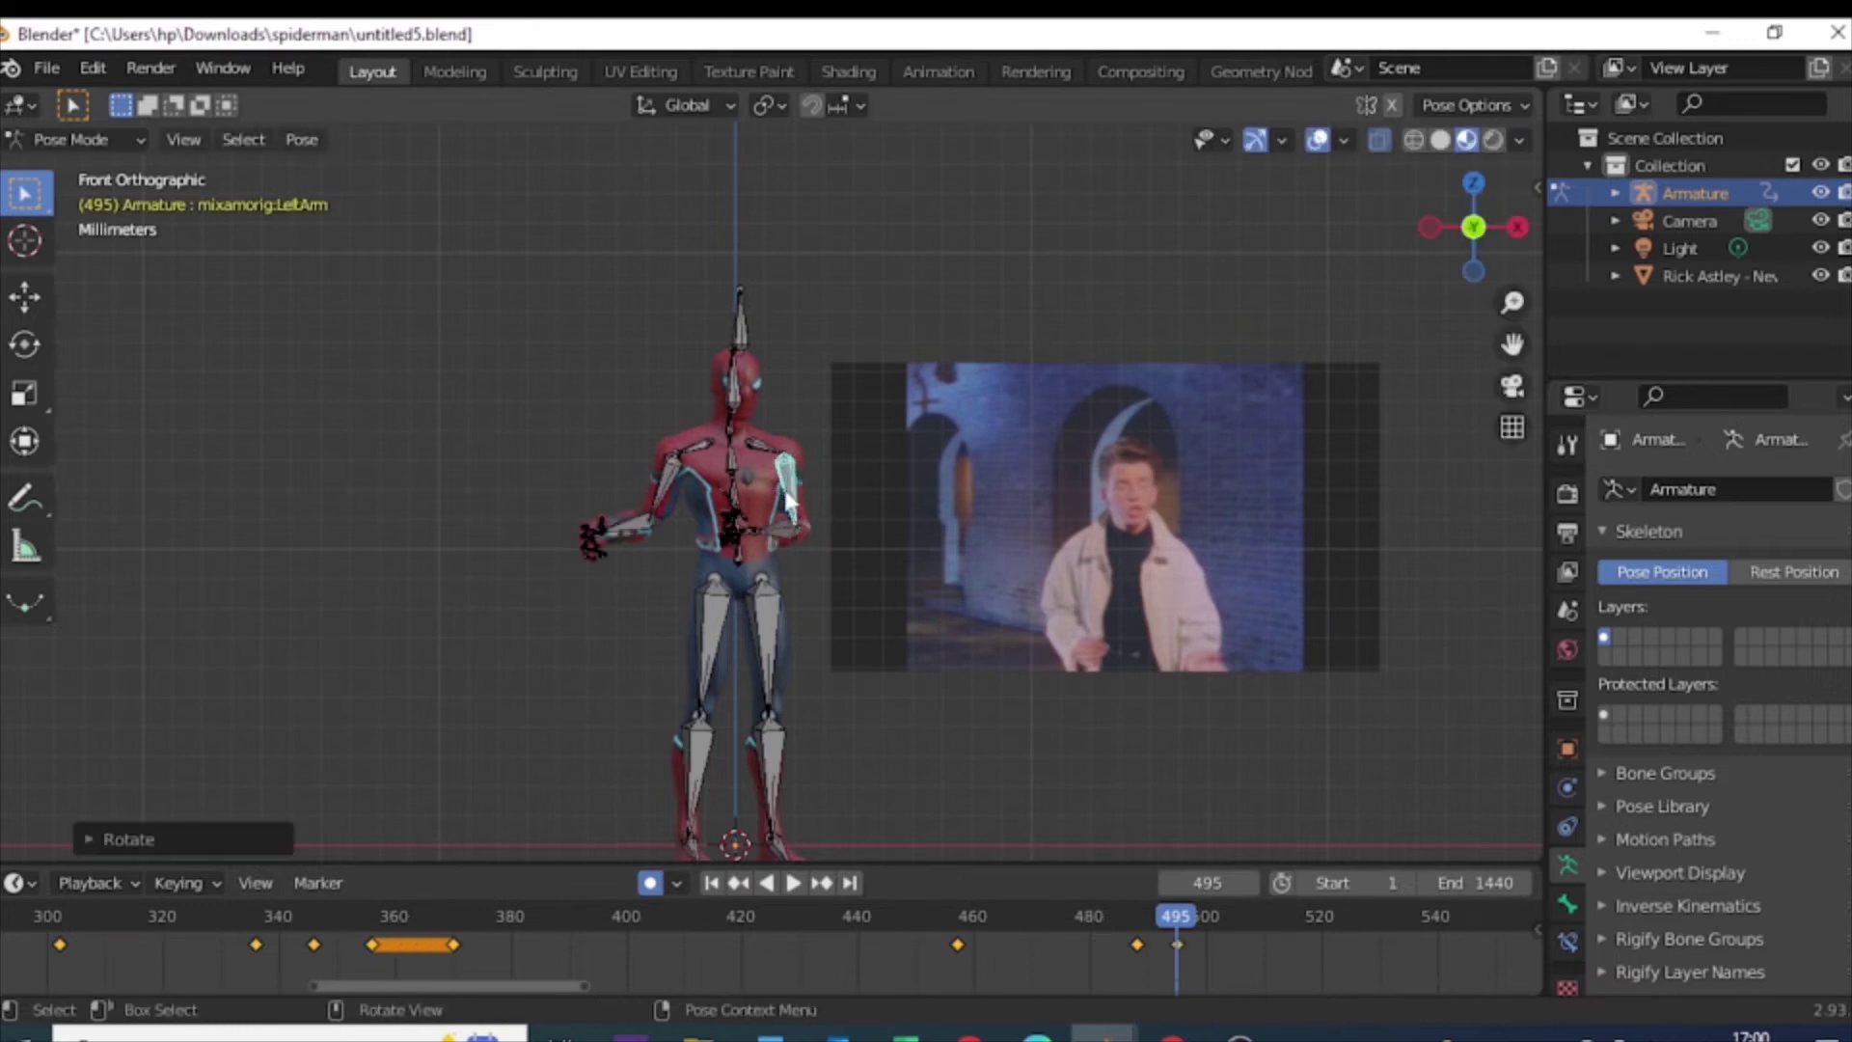
click(793, 529)
key(r)
key(r)
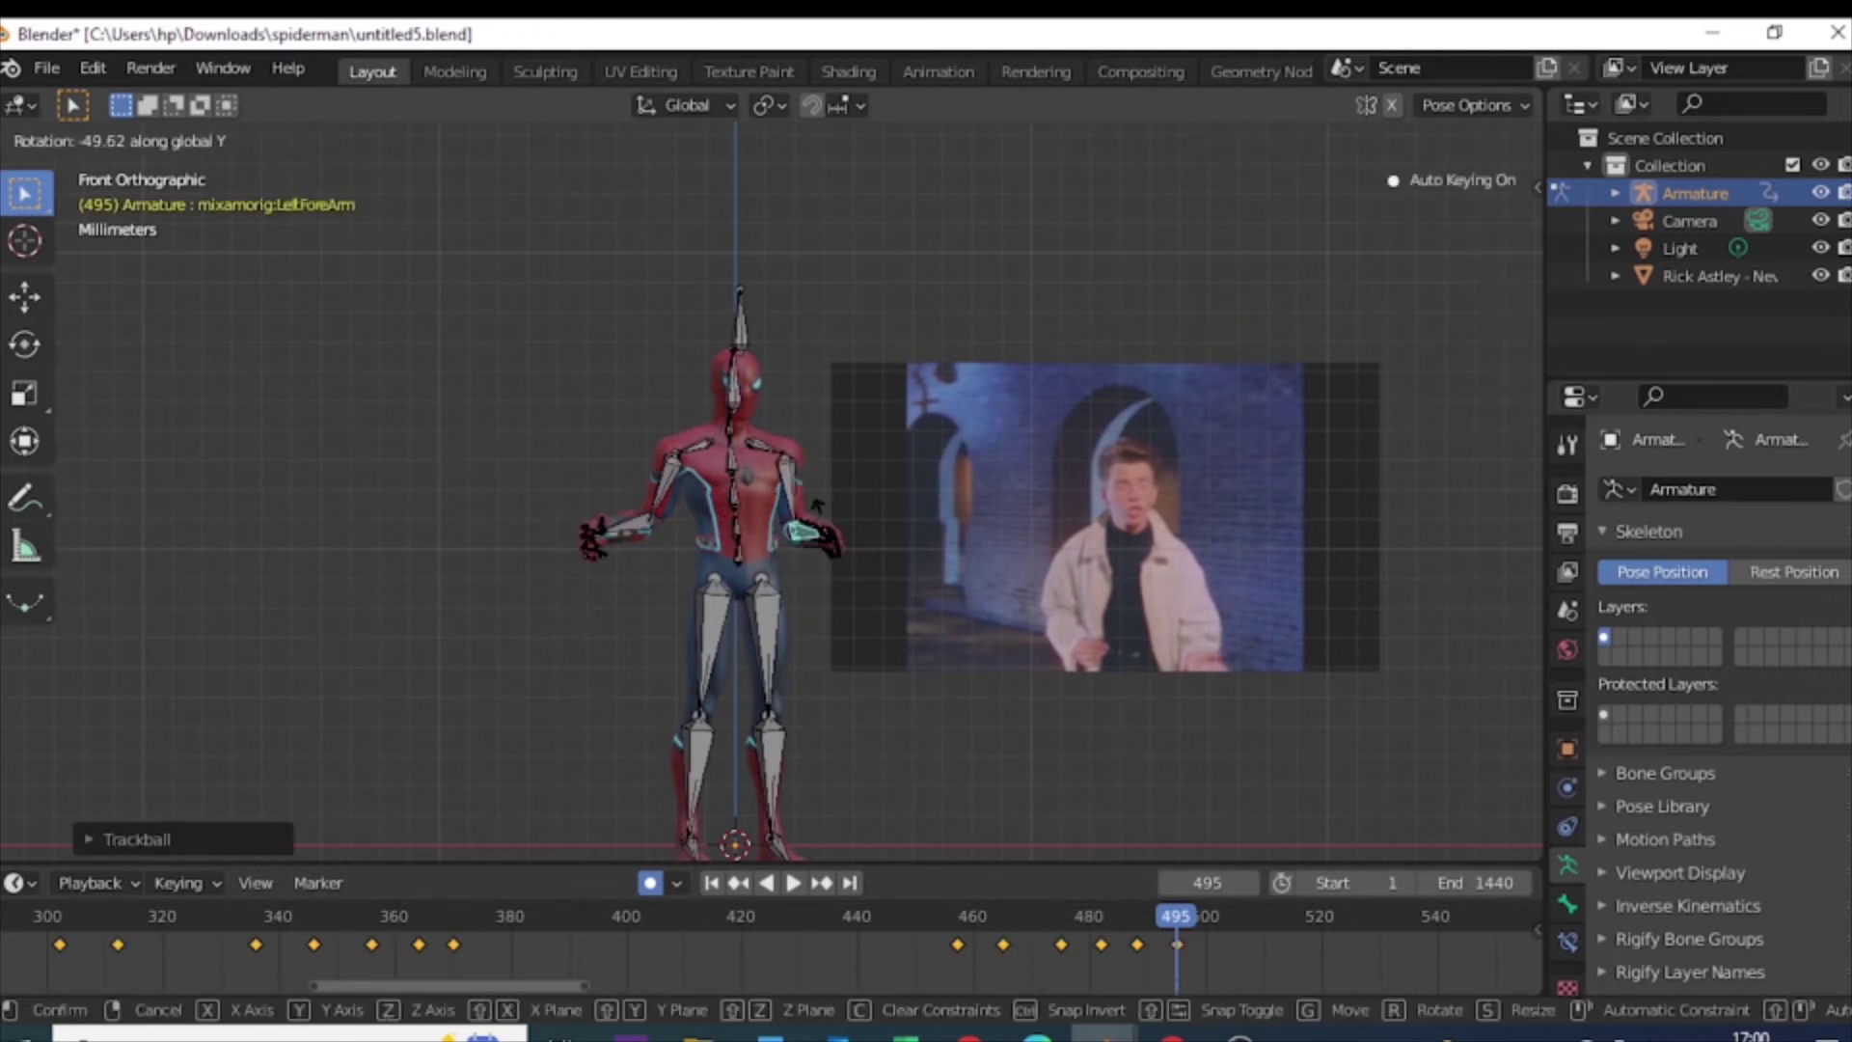
click(639, 492)
Step: Lower the right upper arm in two rotations
click(670, 475)
key(r)
click(663, 471)
key(r)
click(691, 542)
Step: Preview up to frame 501 and re-pose the left forearm there
key(r)
key(r)
key(space)
click(928, 952)
drag(928, 952, 1211, 926)
key(space)
click(743, 529)
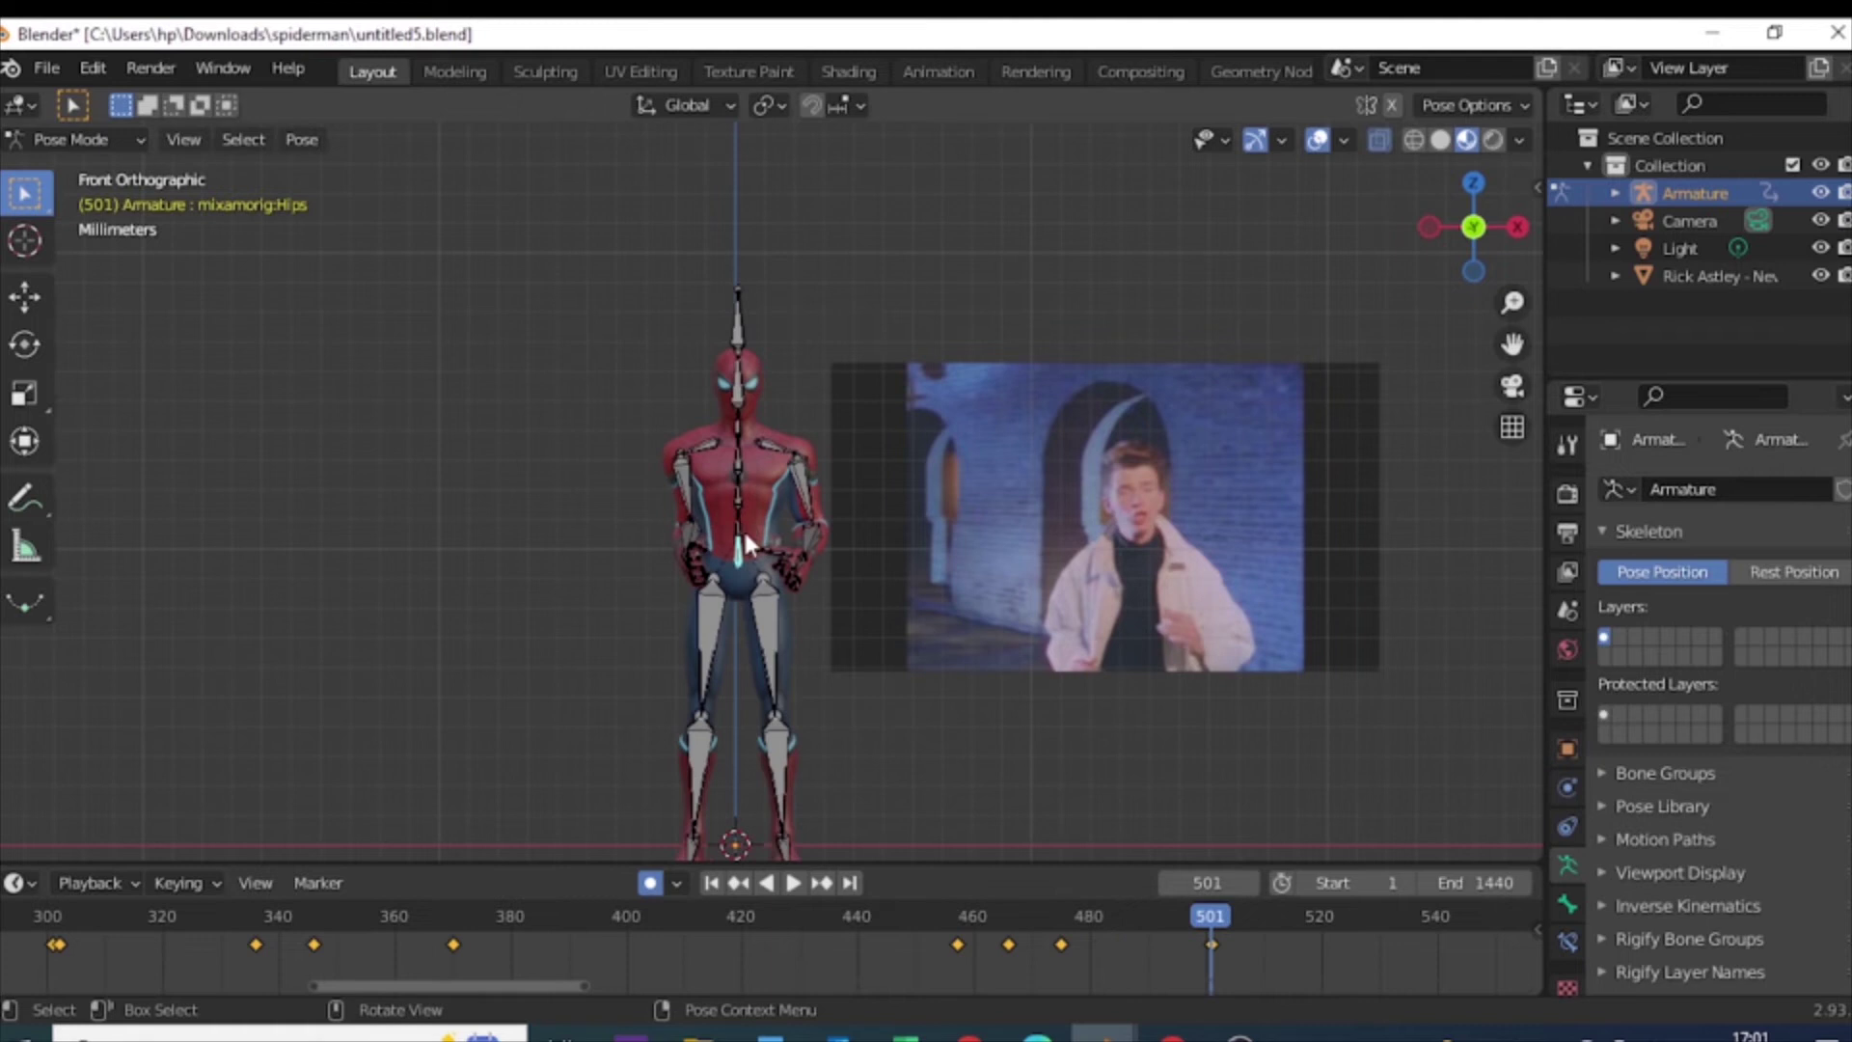
click(795, 486)
key(r)
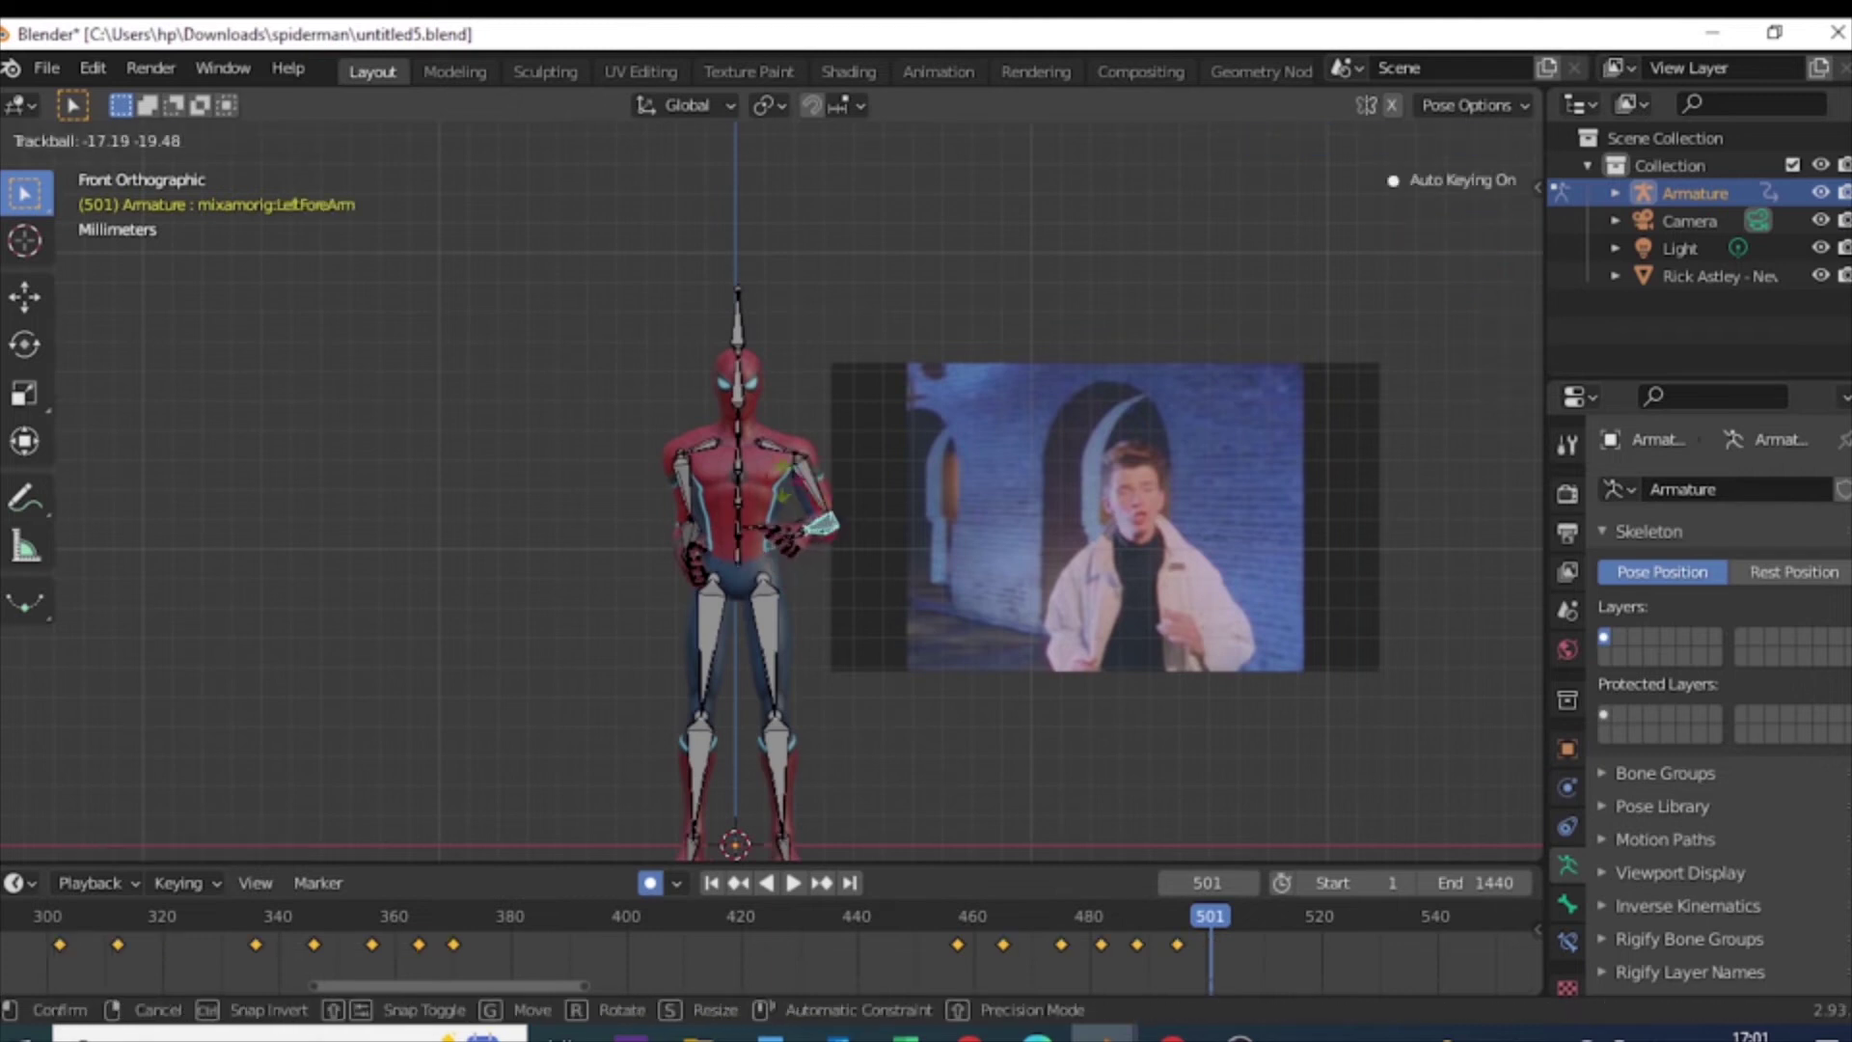
click(674, 478)
Step: Rotate the right upper arm, then lower the Hips along Z at frame 511
key(r)
click(656, 533)
key(r)
key(r)
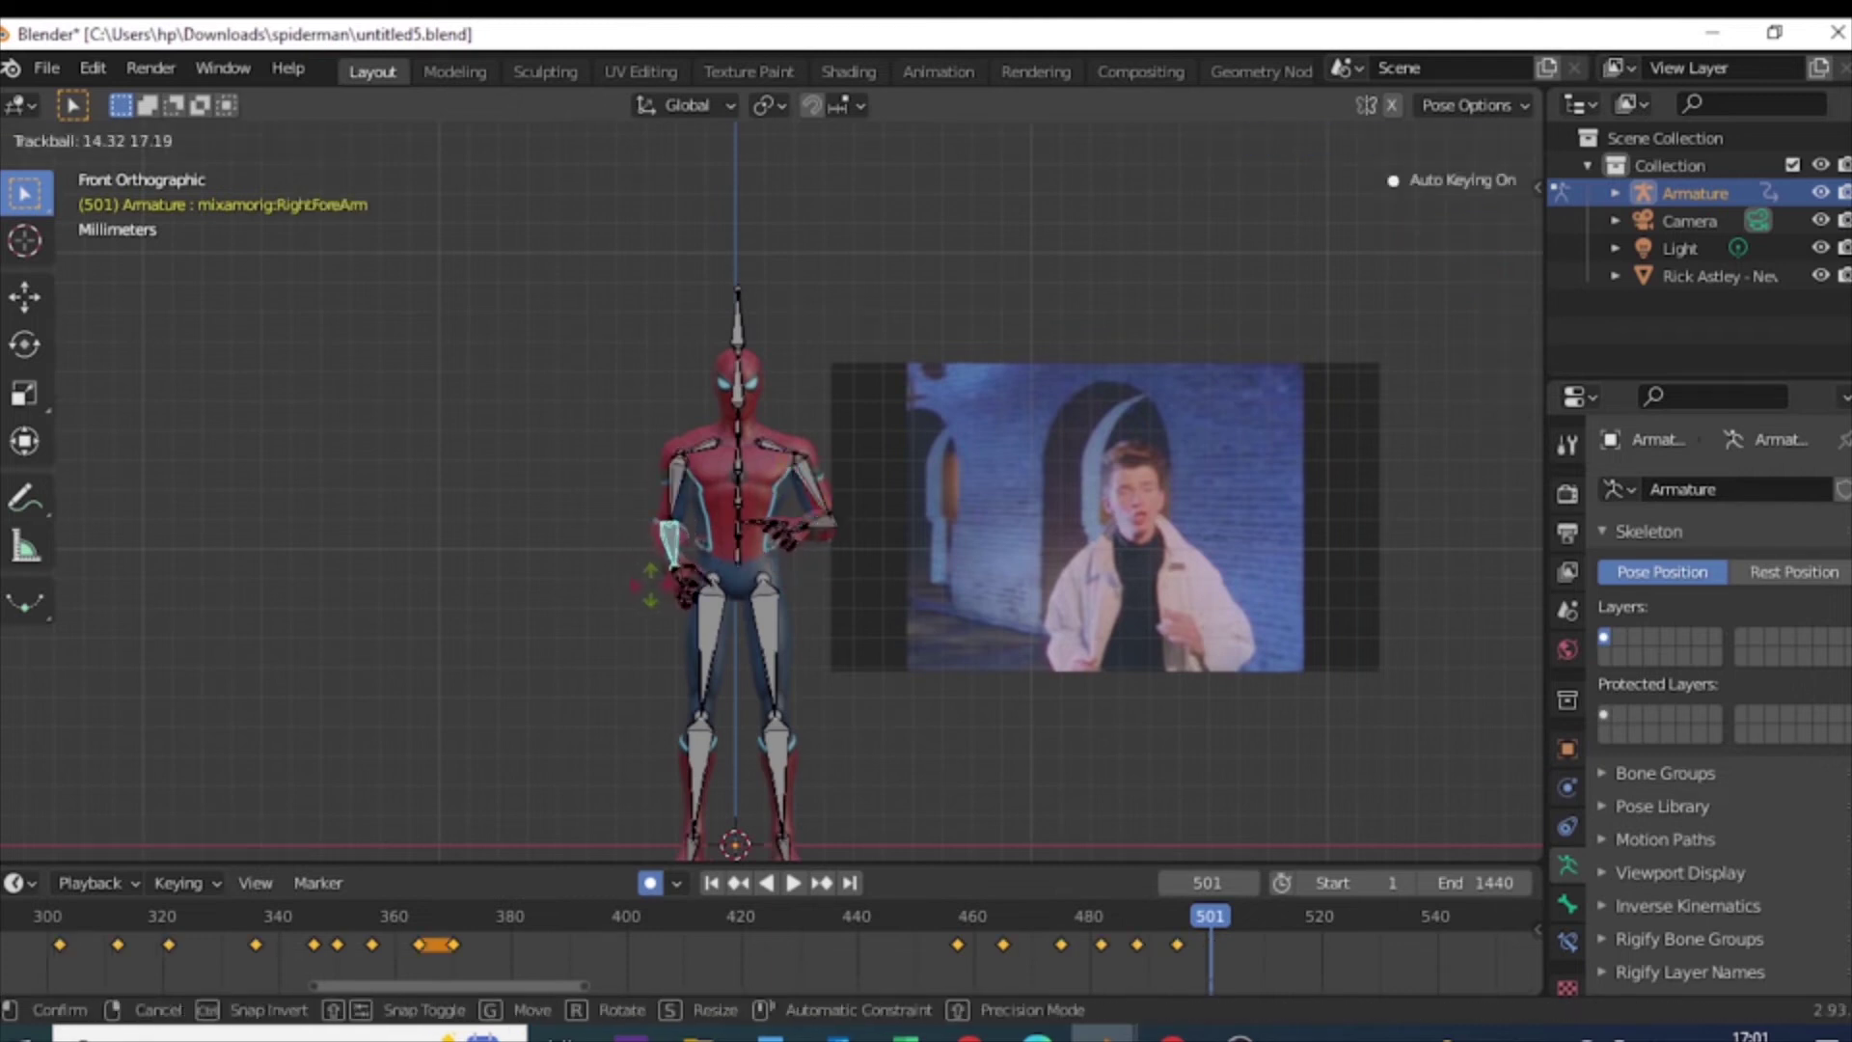
click(676, 540)
mouse_move(1158, 951)
mouse_down()
mouse_move(1086, 949)
mouse_move(1267, 924)
mouse_up()
key(space)
click(735, 550)
key(g)
key(z)
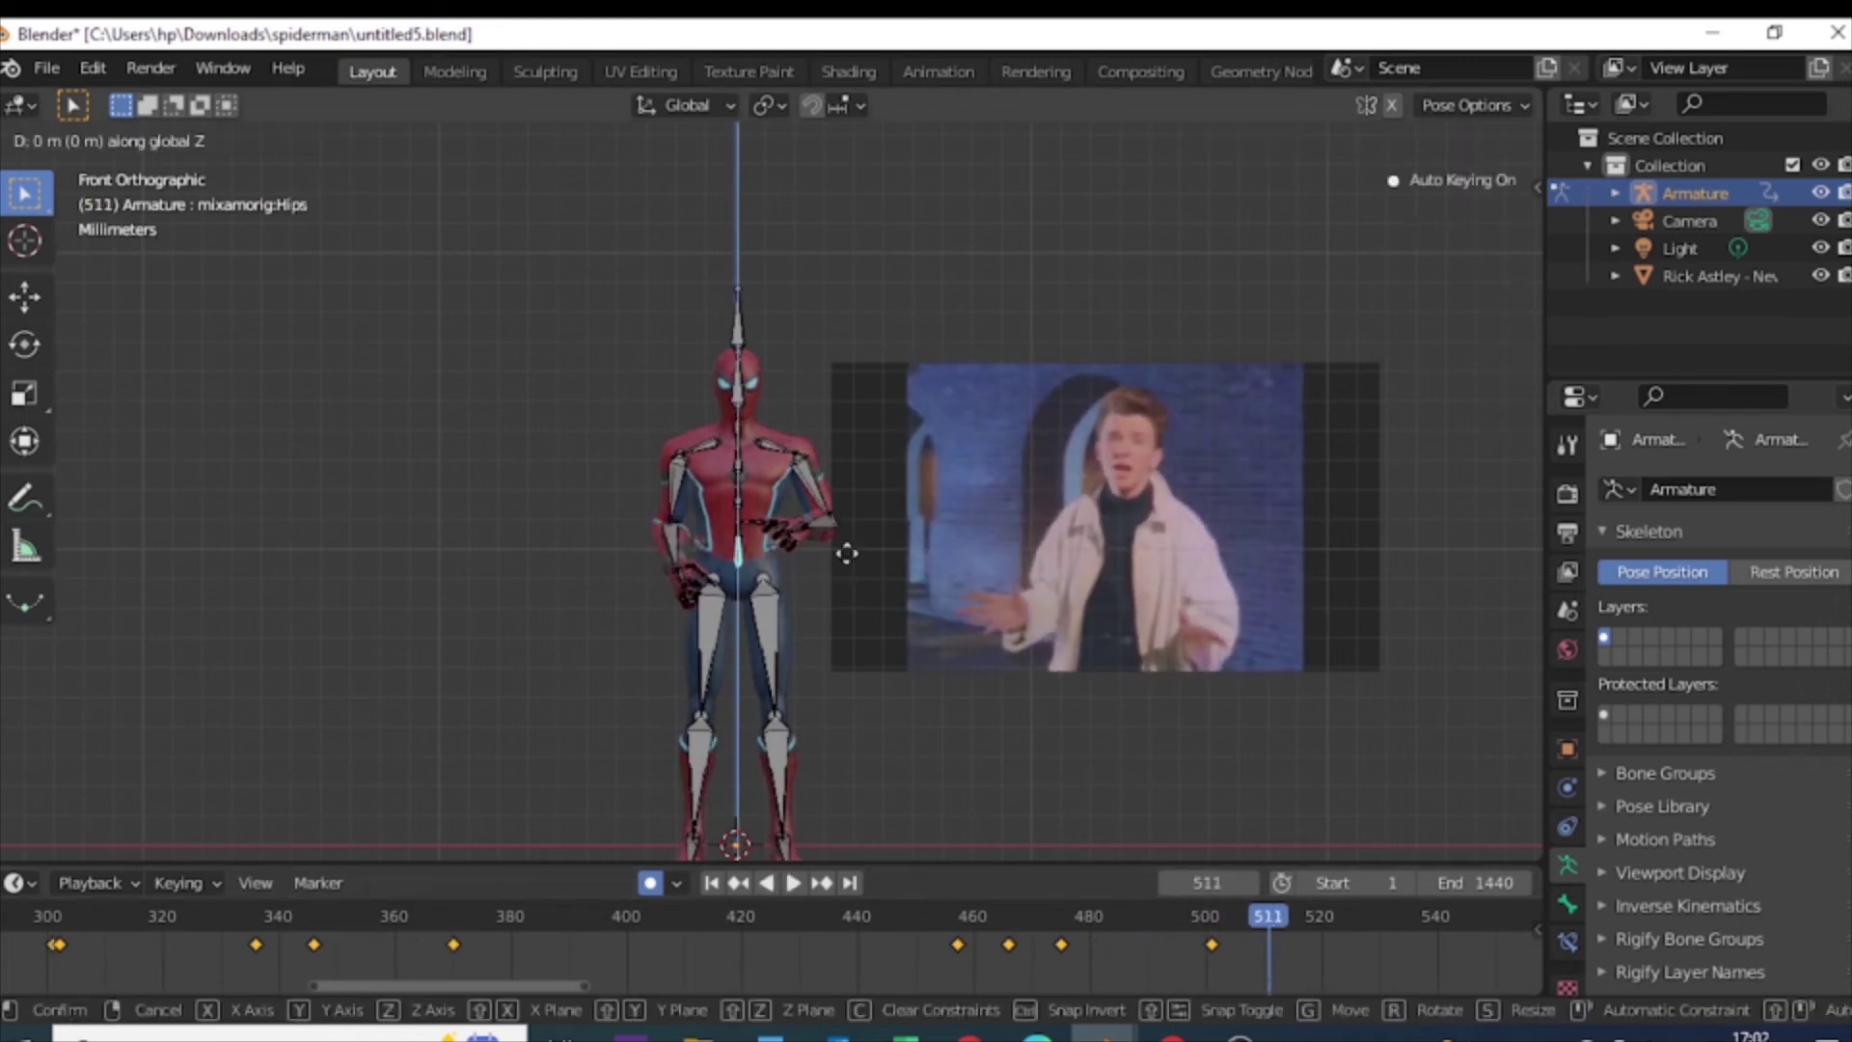
click(819, 495)
Step: Spread the right arm outward and rotate the left forearm at frame 511
scroll(823, 509, up, 2)
click(616, 513)
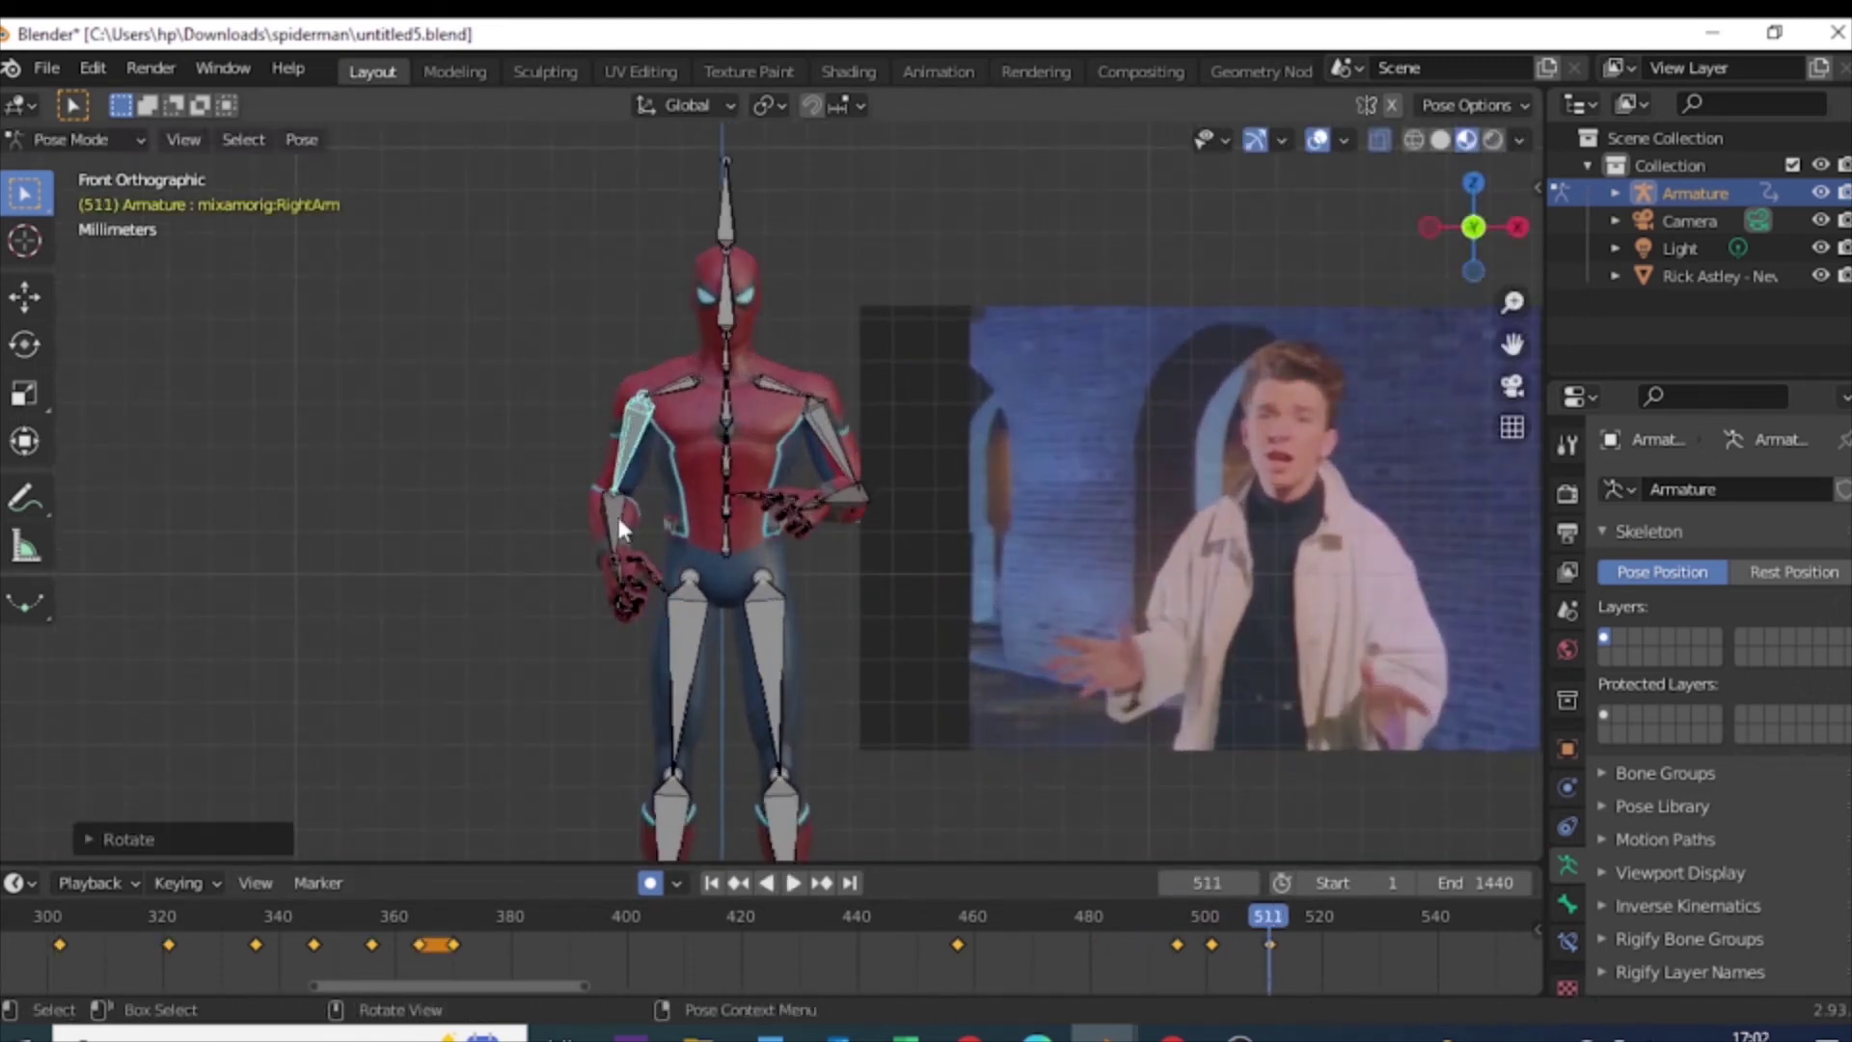
key(r)
key(r)
click(550, 521)
click(849, 497)
key(r)
key(r)
key(r)
key(x)
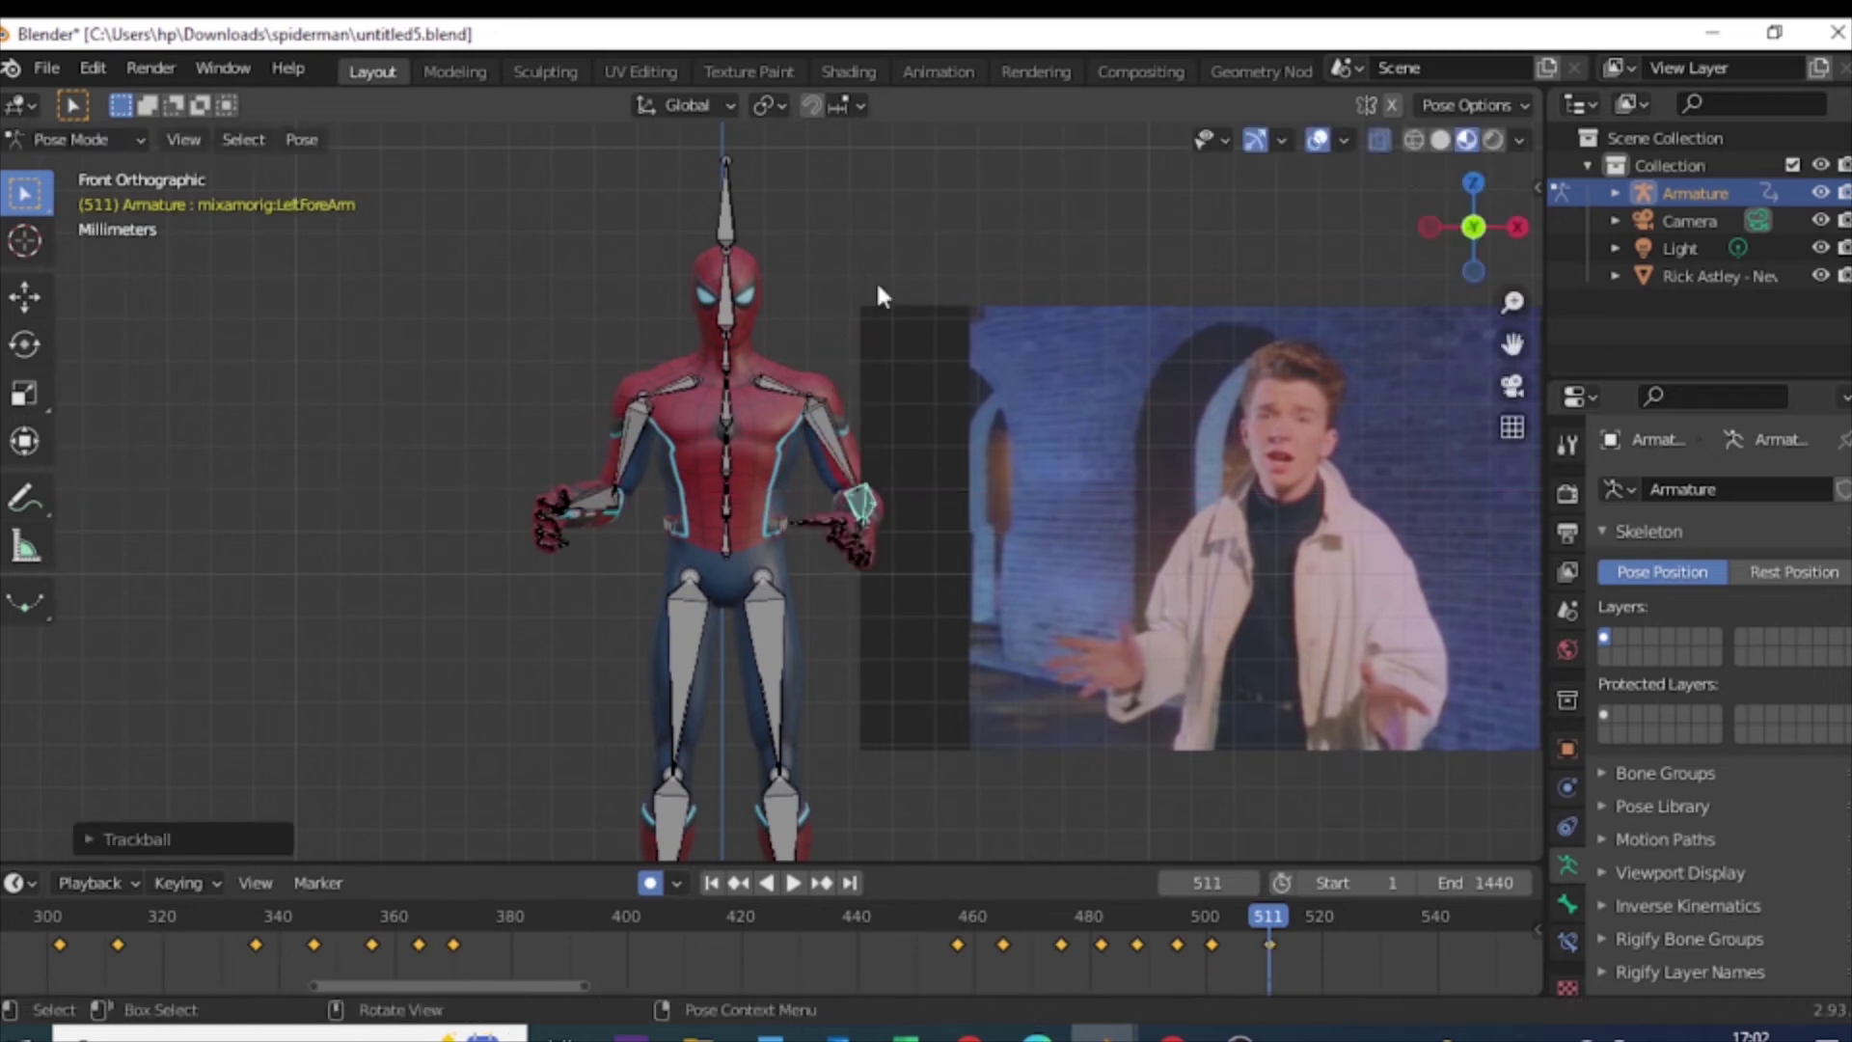
key(r)
key(r)
click(849, 497)
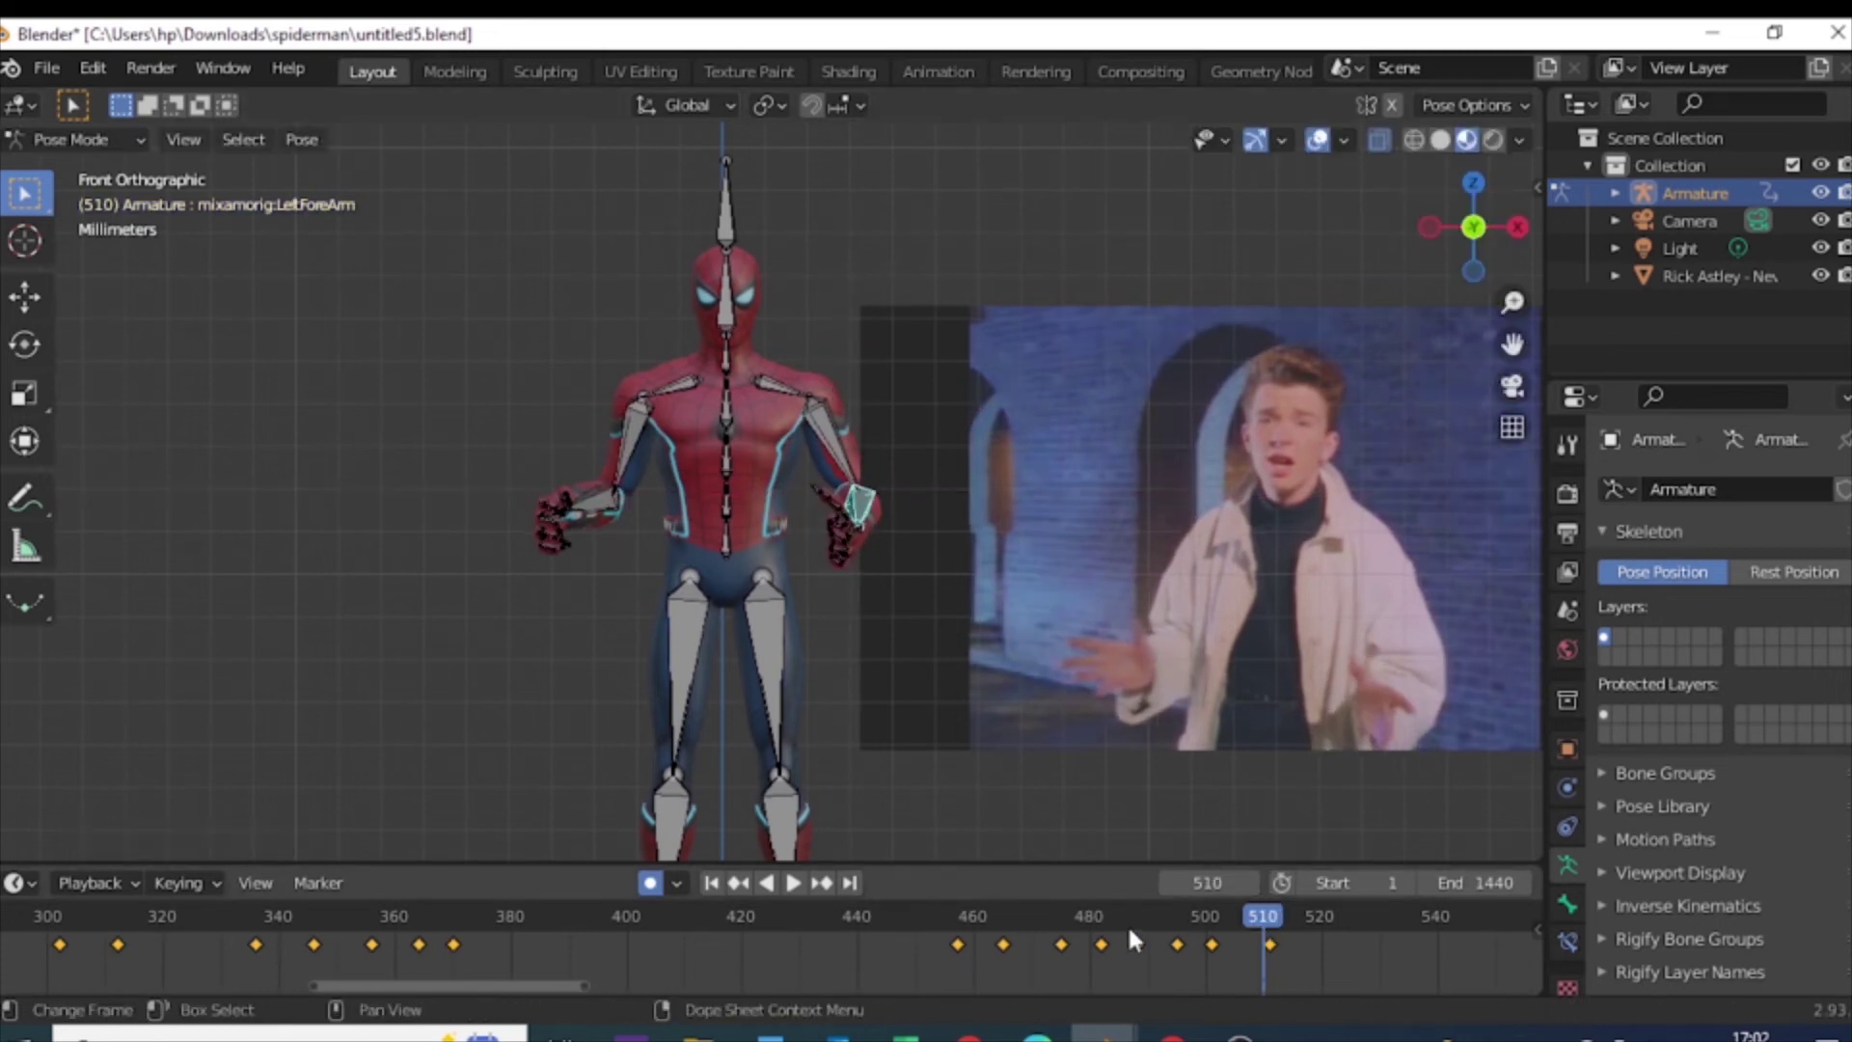
Step: Preview the motion, then keyframe all bones at frame 511
key(space)
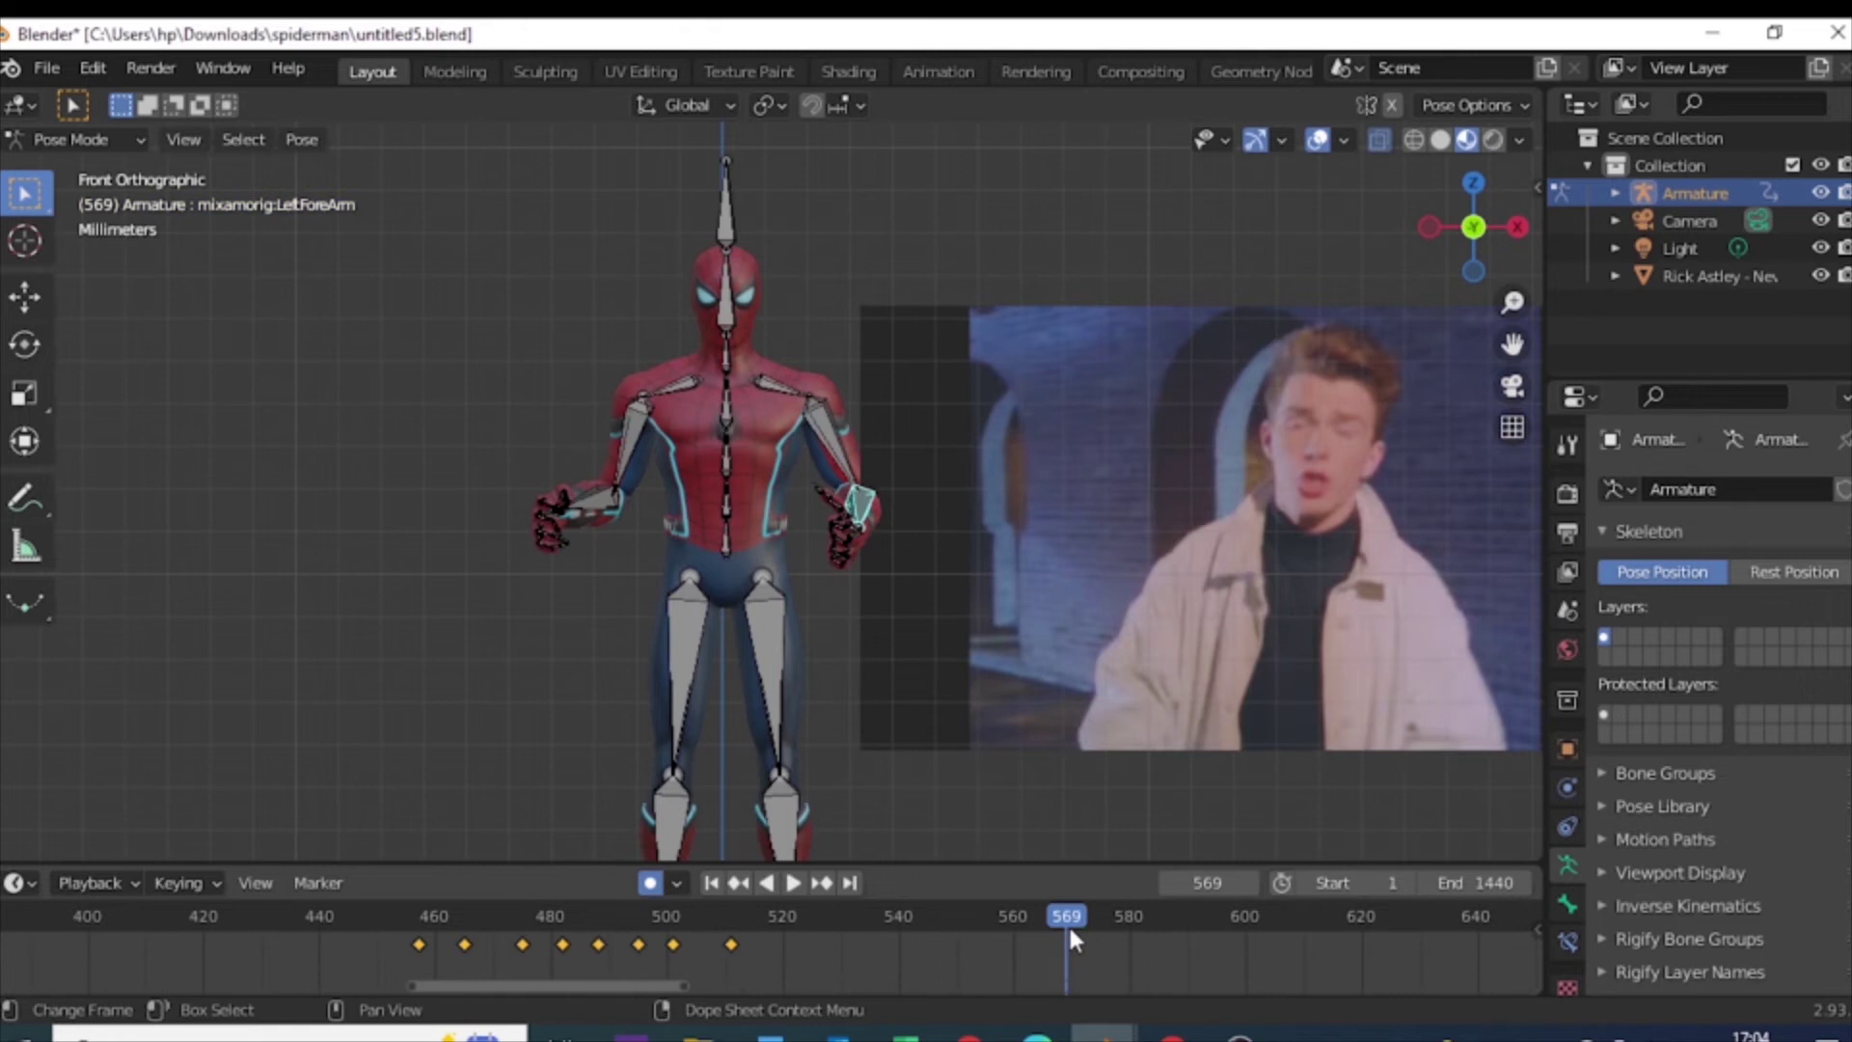
key(Escape)
key(a)
key(i)
click(751, 633)
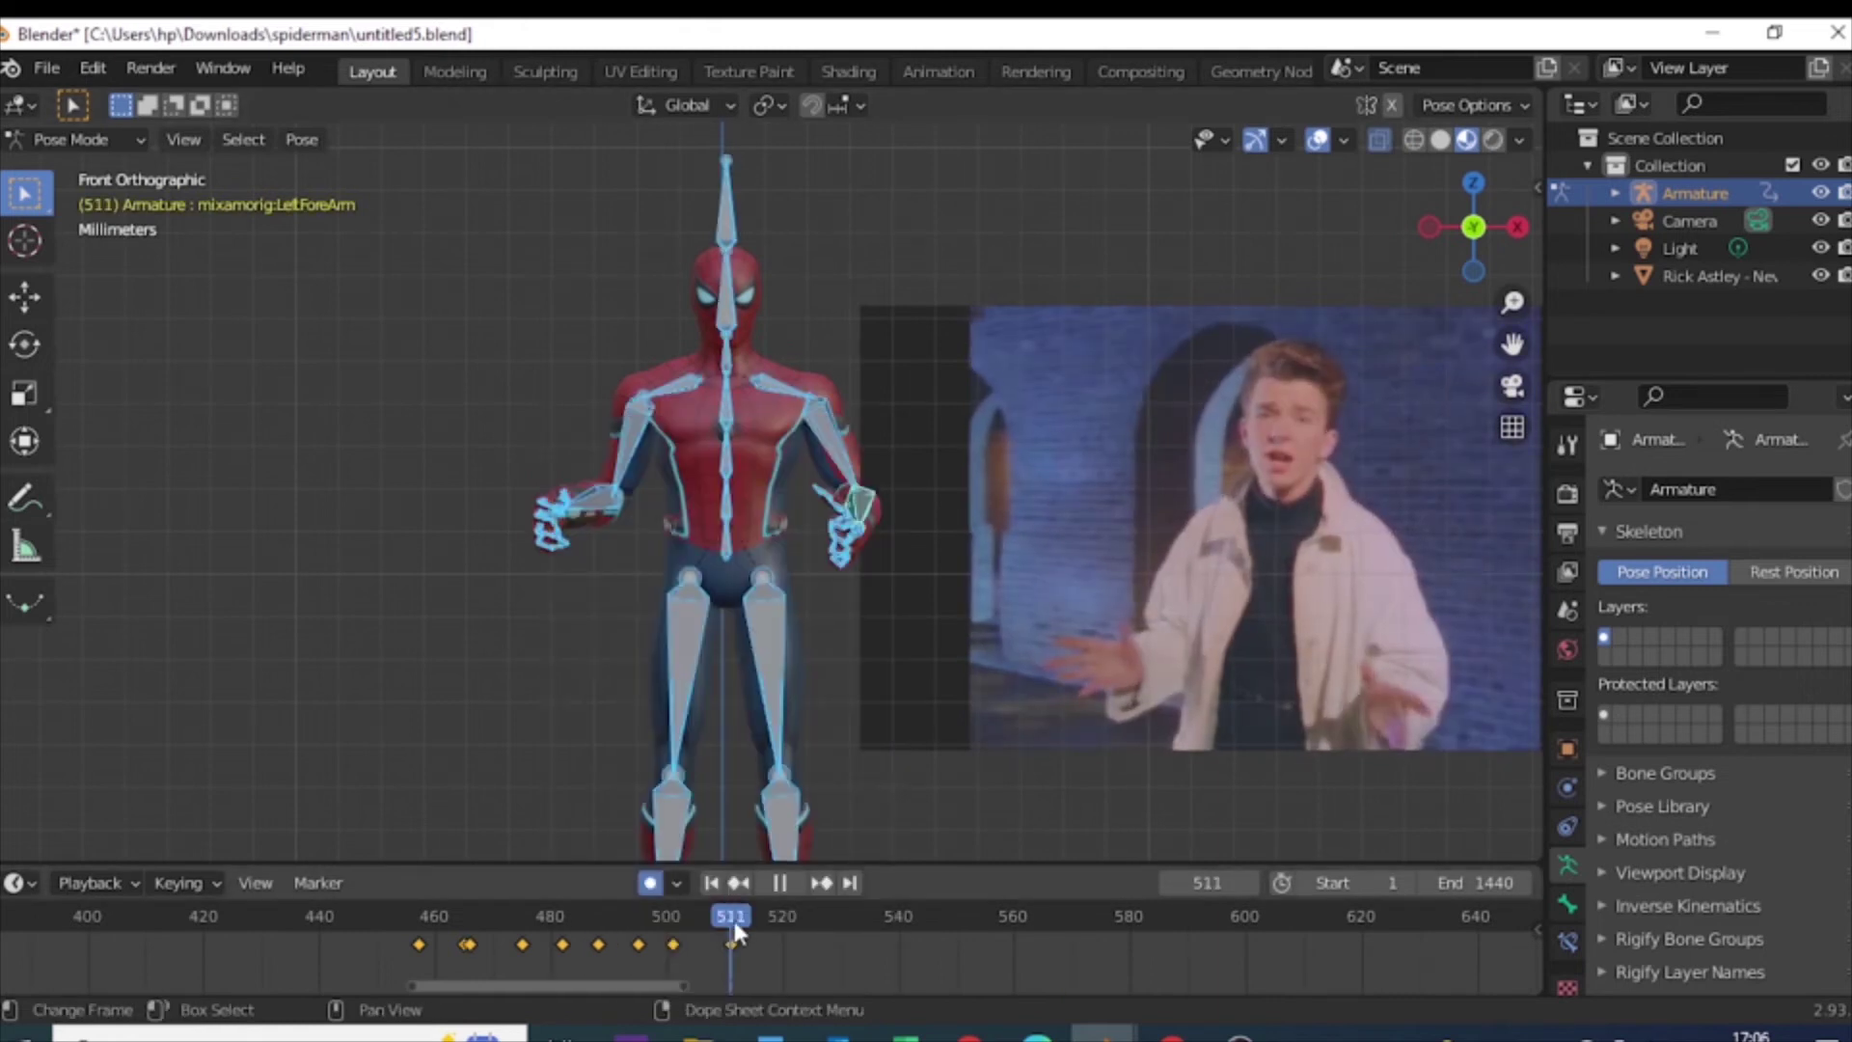
Step: At frame 523, turn the Hips around the vertical Z axis
click(802, 923)
click(725, 564)
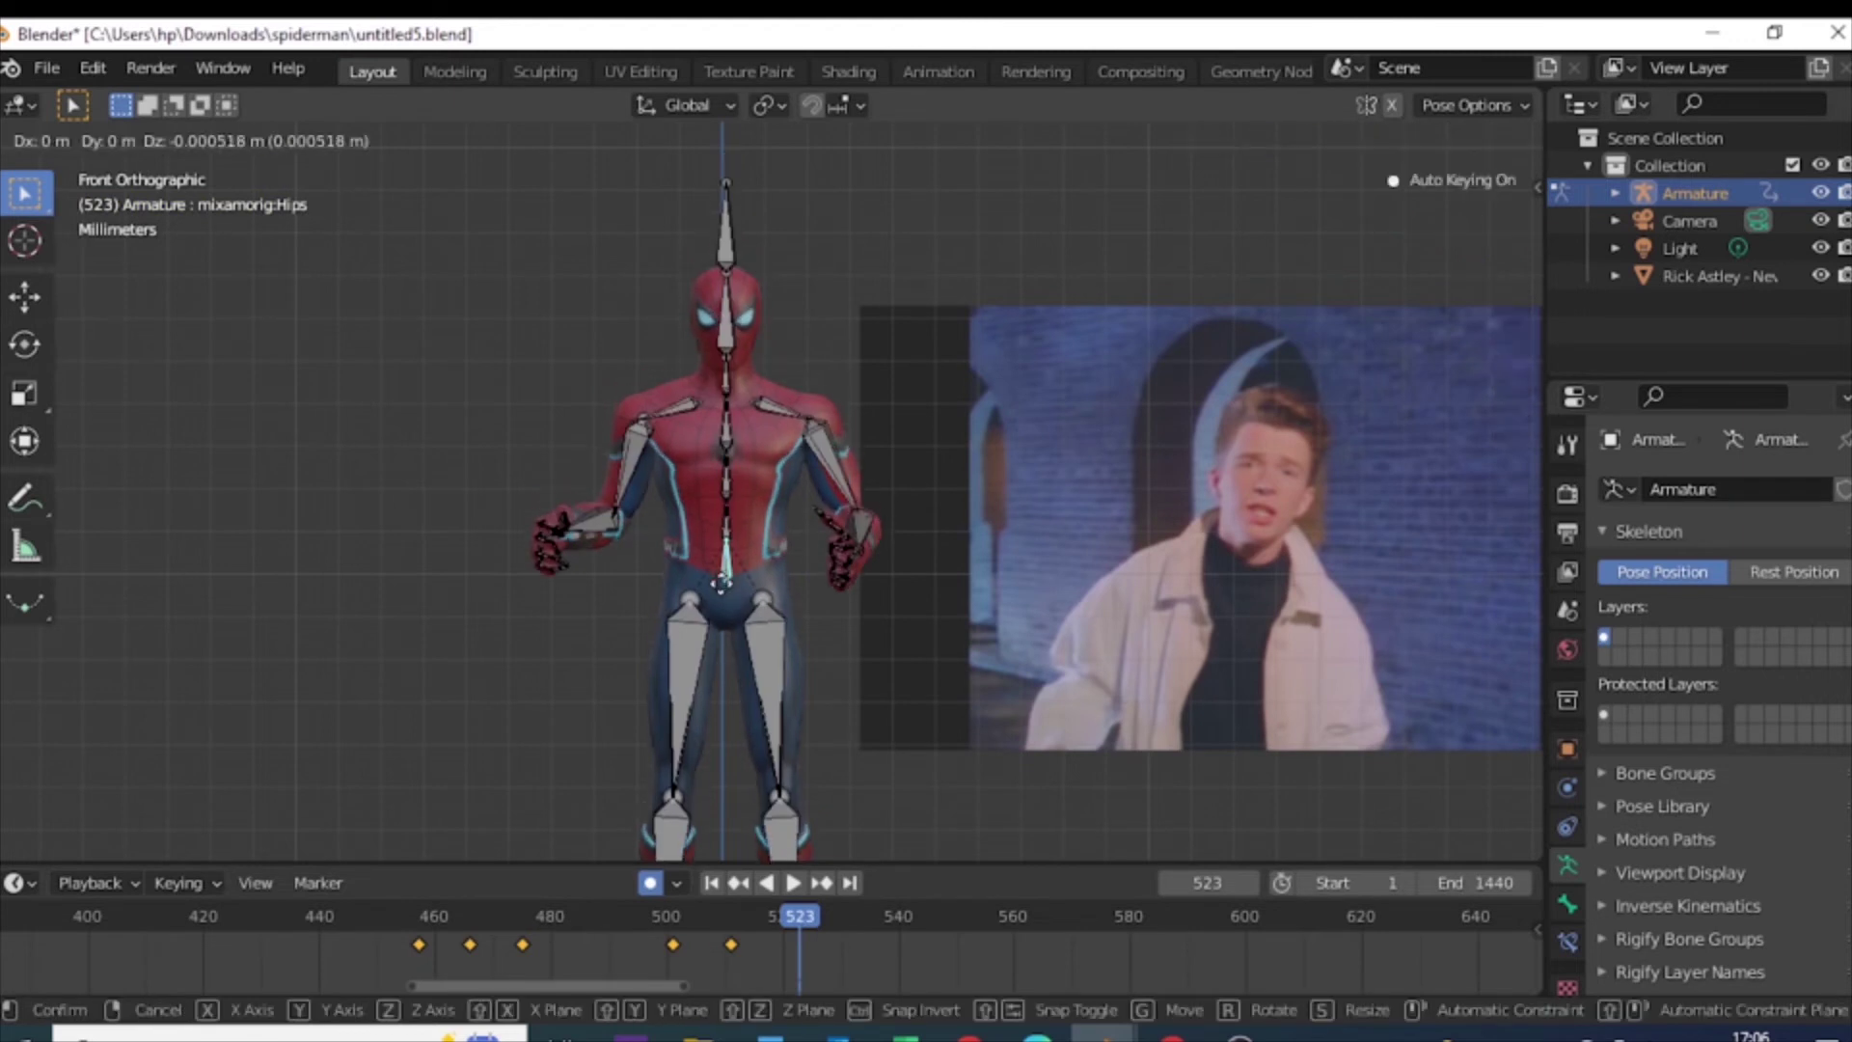
key(r)
key(z)
key(Escape)
Step: Tilt the Spine bone to lean the upper body
click(737, 528)
key(r)
key(r)
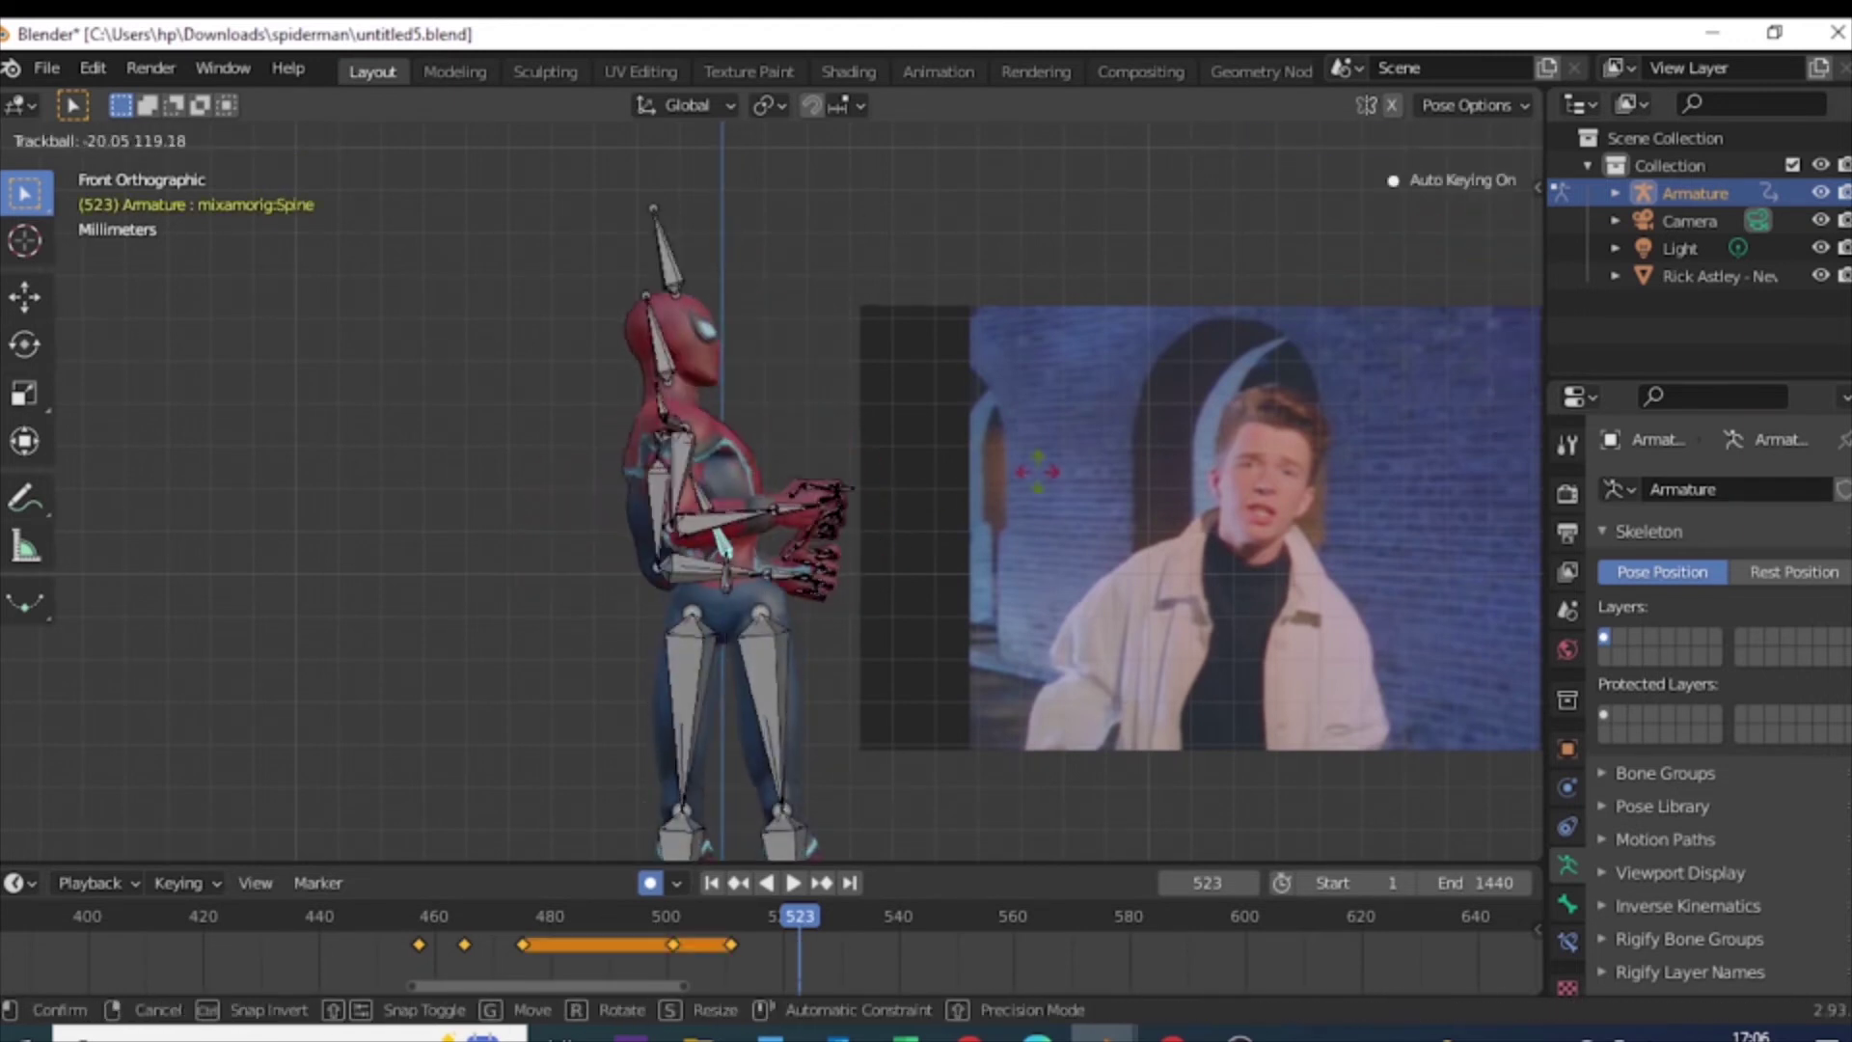
key(r)
key(r)
click(617, 542)
key(r)
key(r)
key(Escape)
Step: Review the motion and keyframe location, rotation and scale for all bones at the new pose
click(855, 530)
key(space)
click(751, 947)
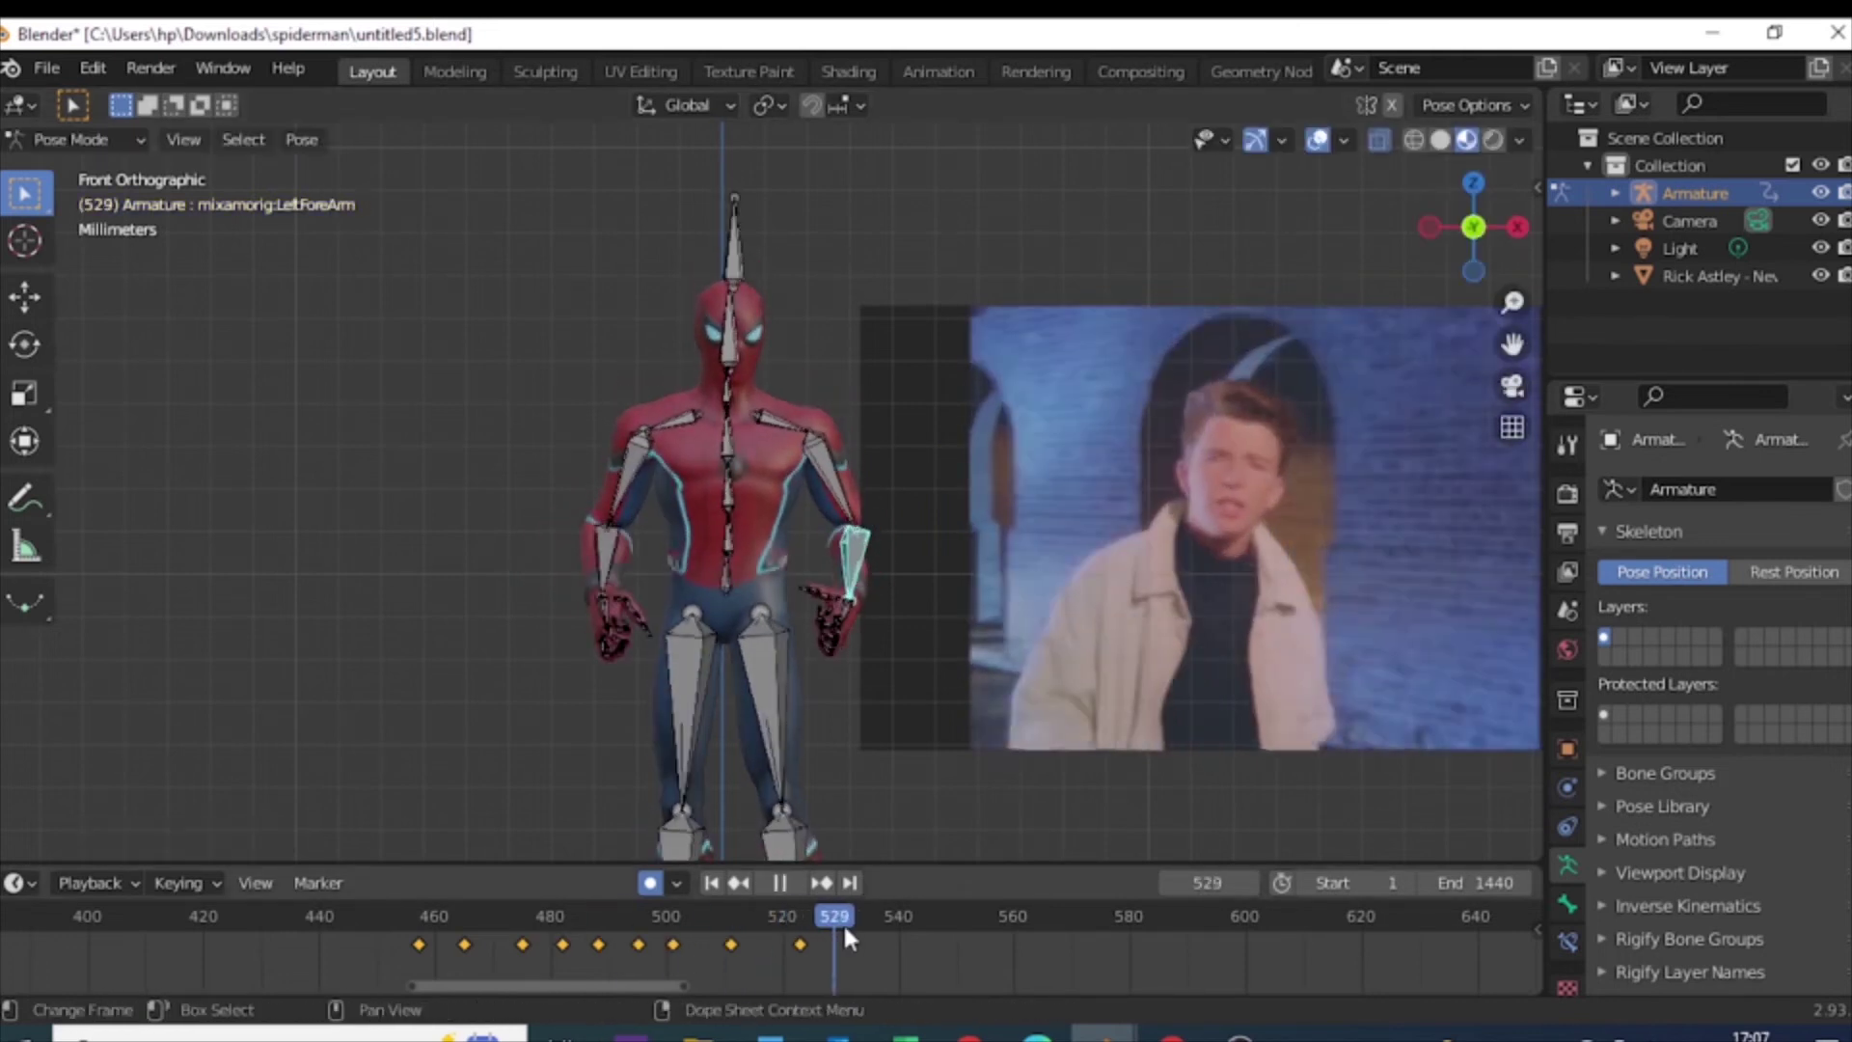
key(space)
click(833, 911)
key(i)
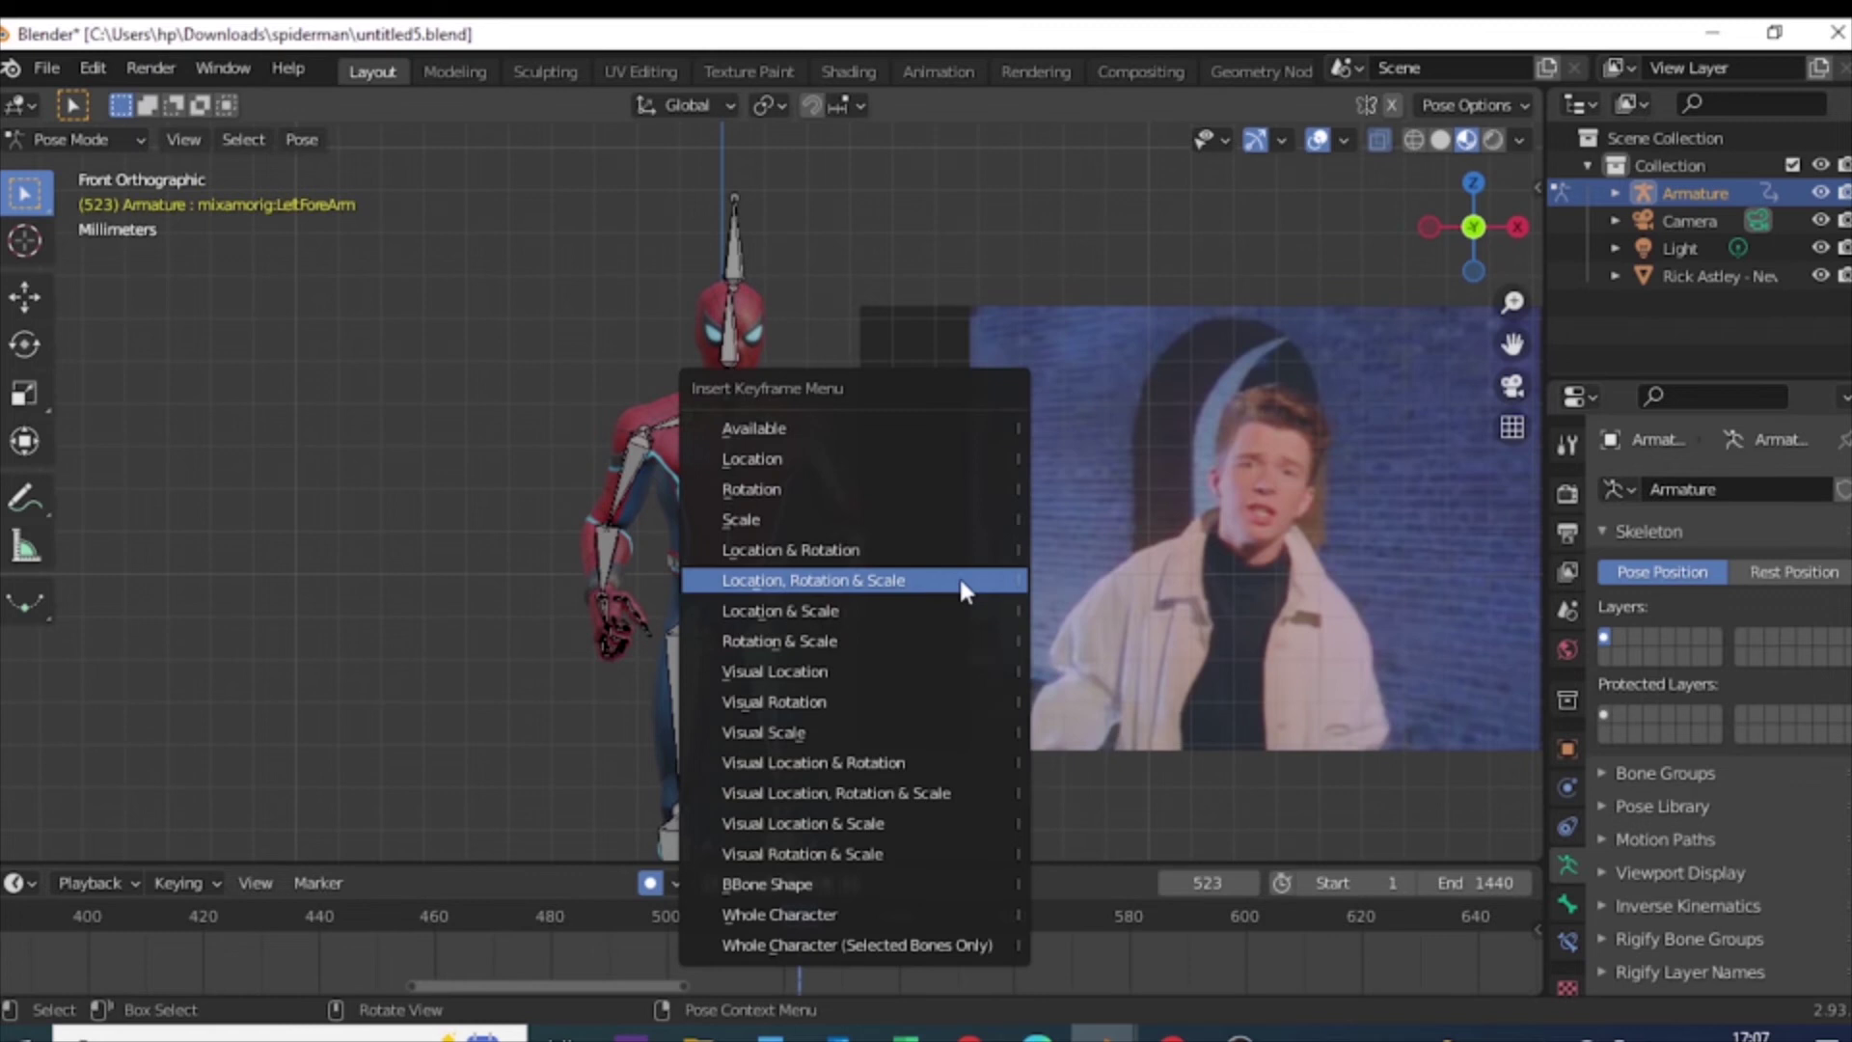
click(959, 583)
key(a)
drag(828, 910, 1050, 916)
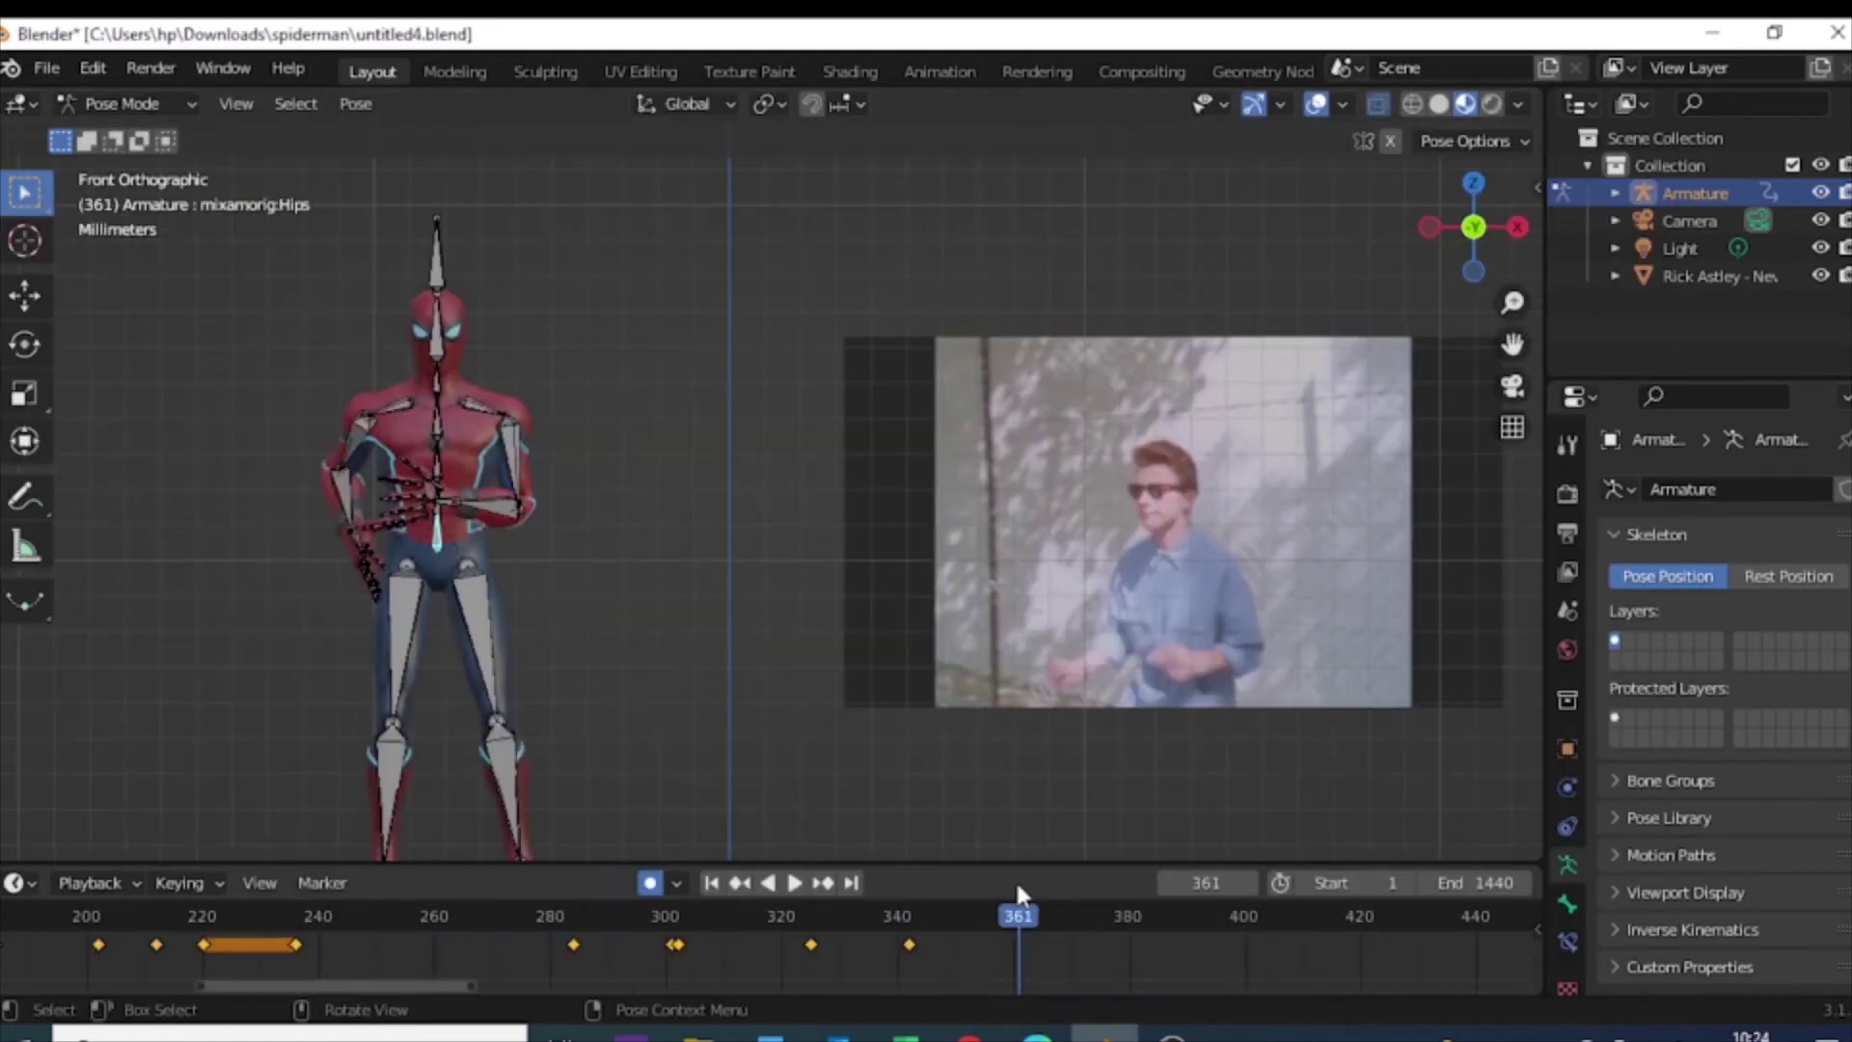
Step: At frame 350, rotate the LeftArm bone using the side view
drag(890, 934, 957, 977)
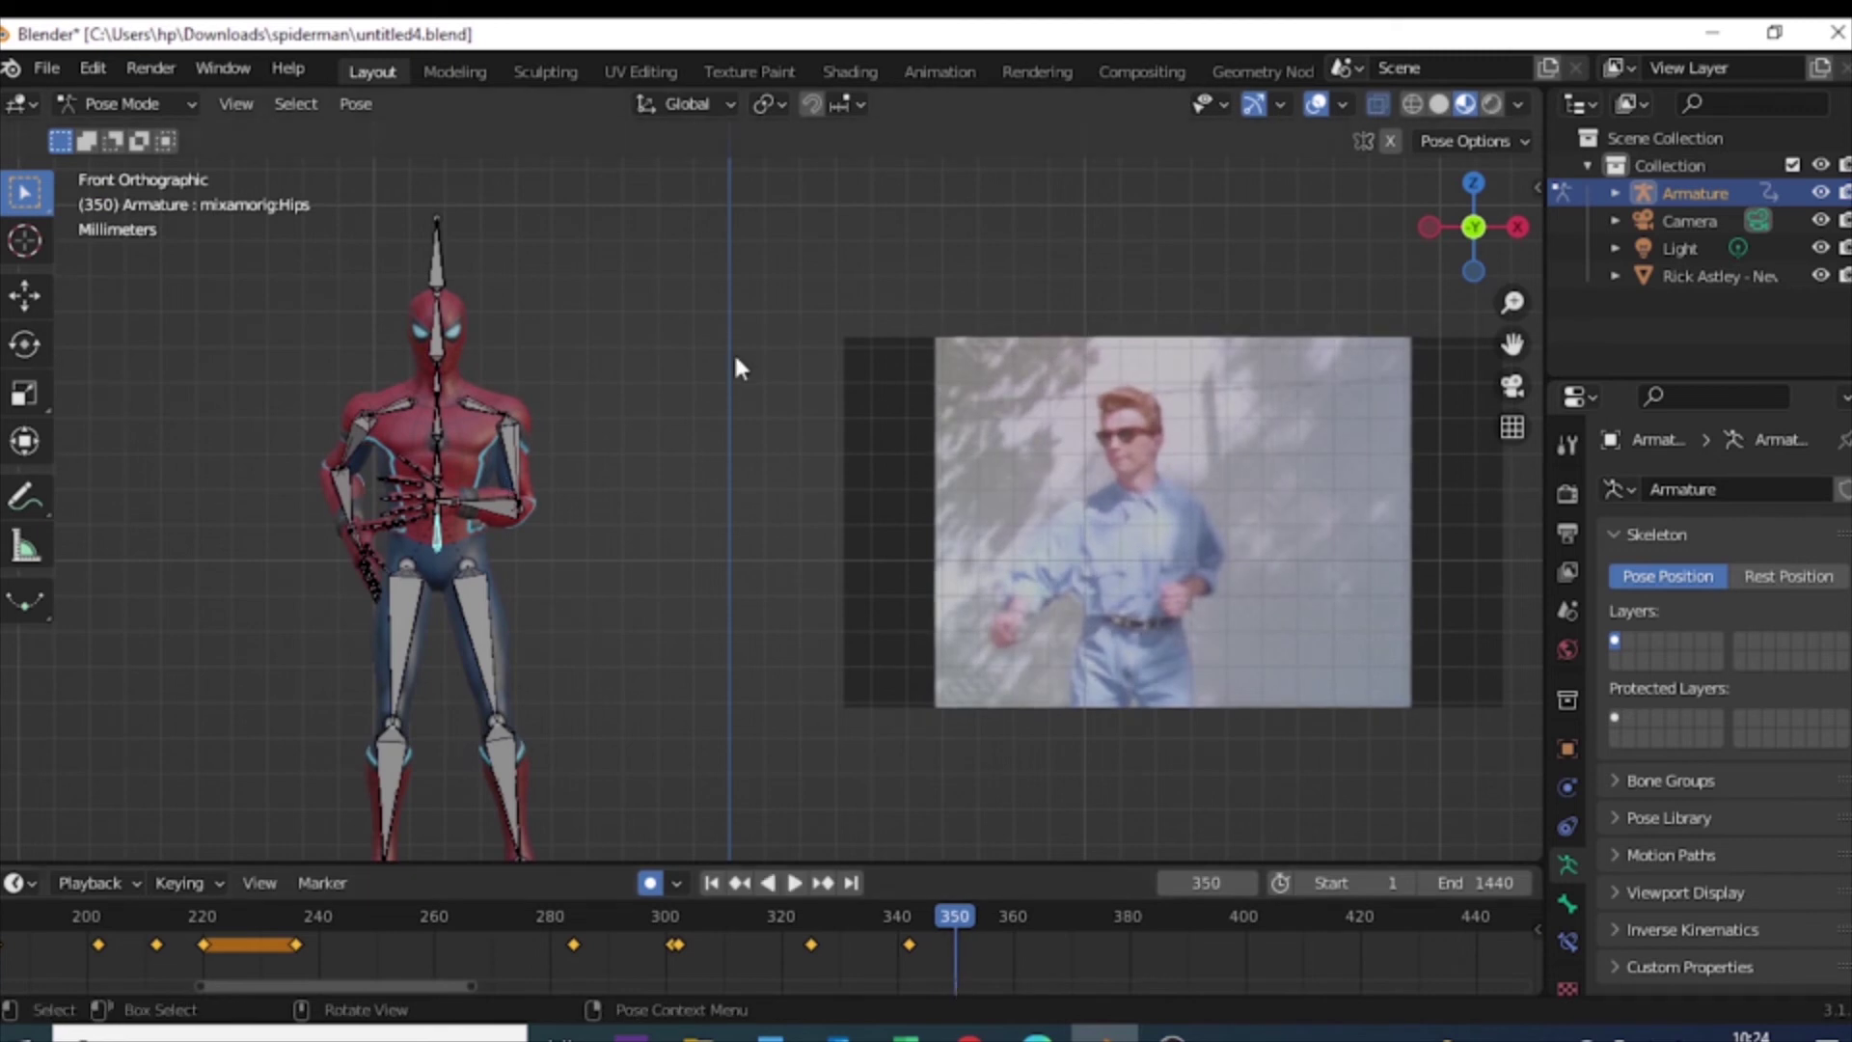
key(KP_3)
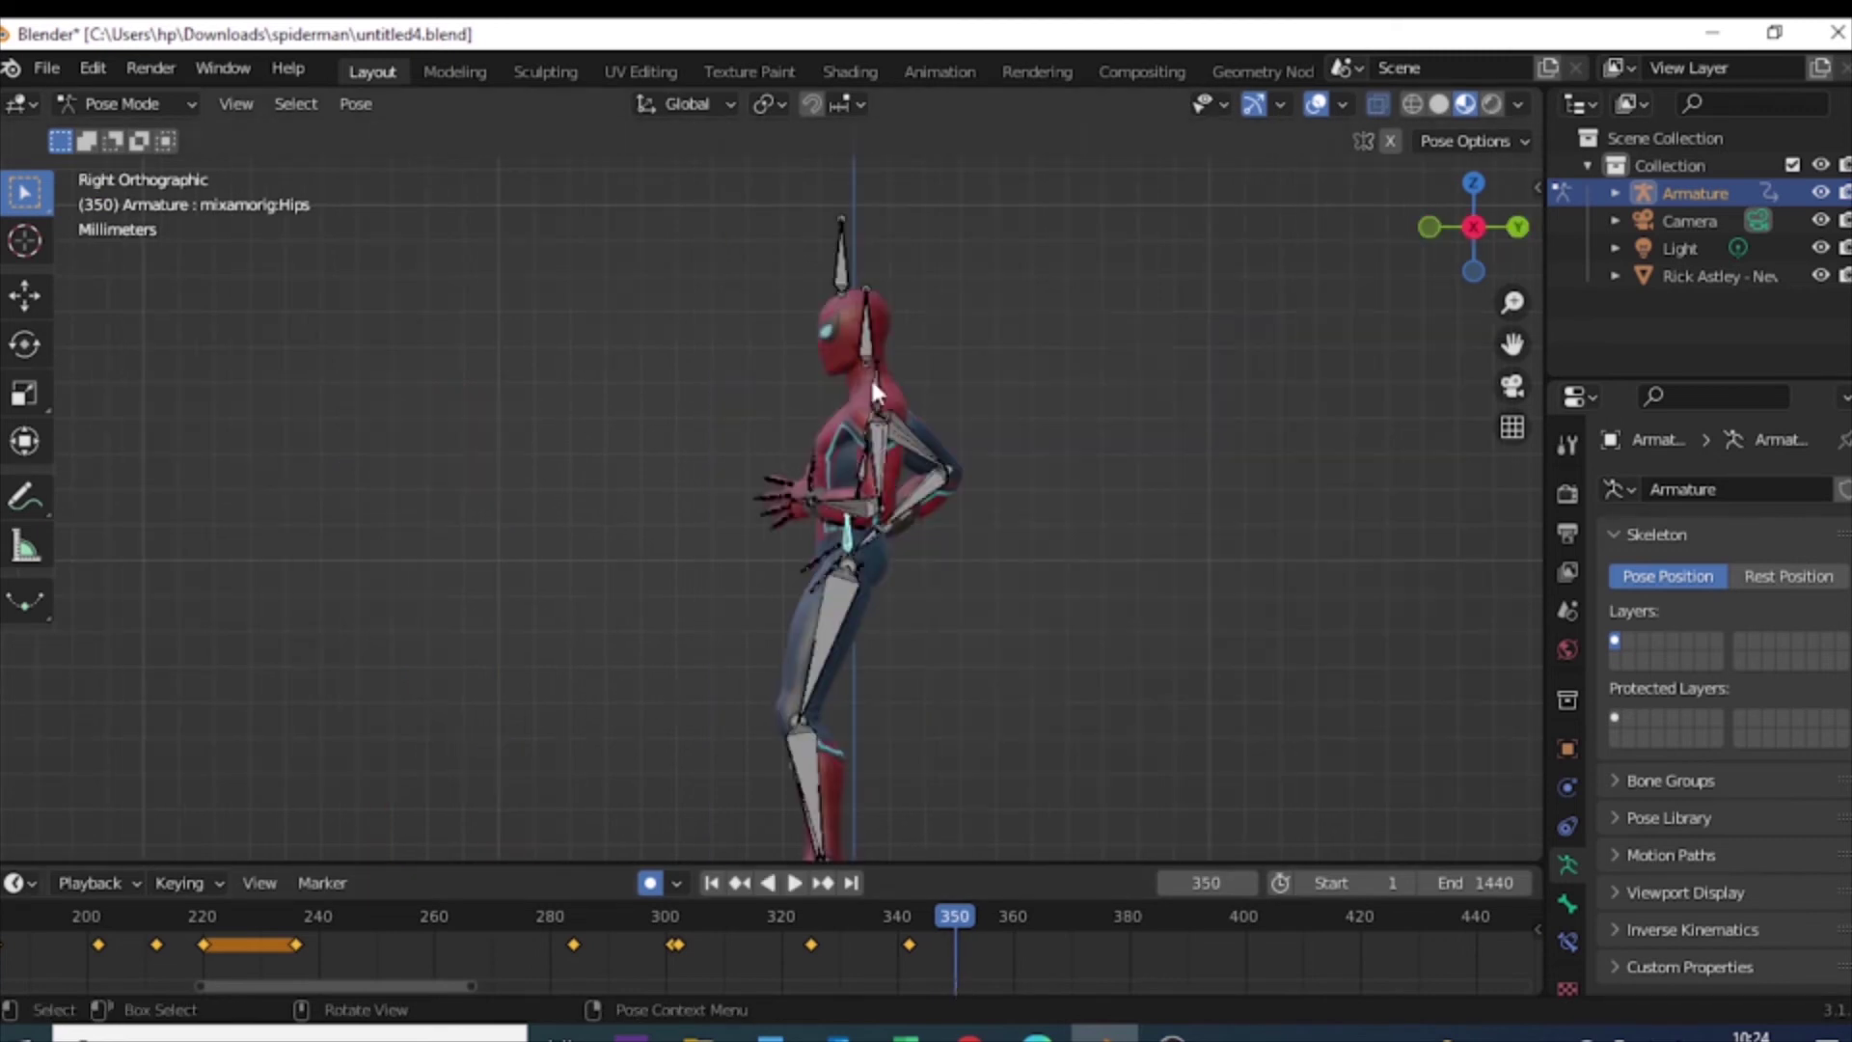
click(877, 465)
key(r)
key(KP_1)
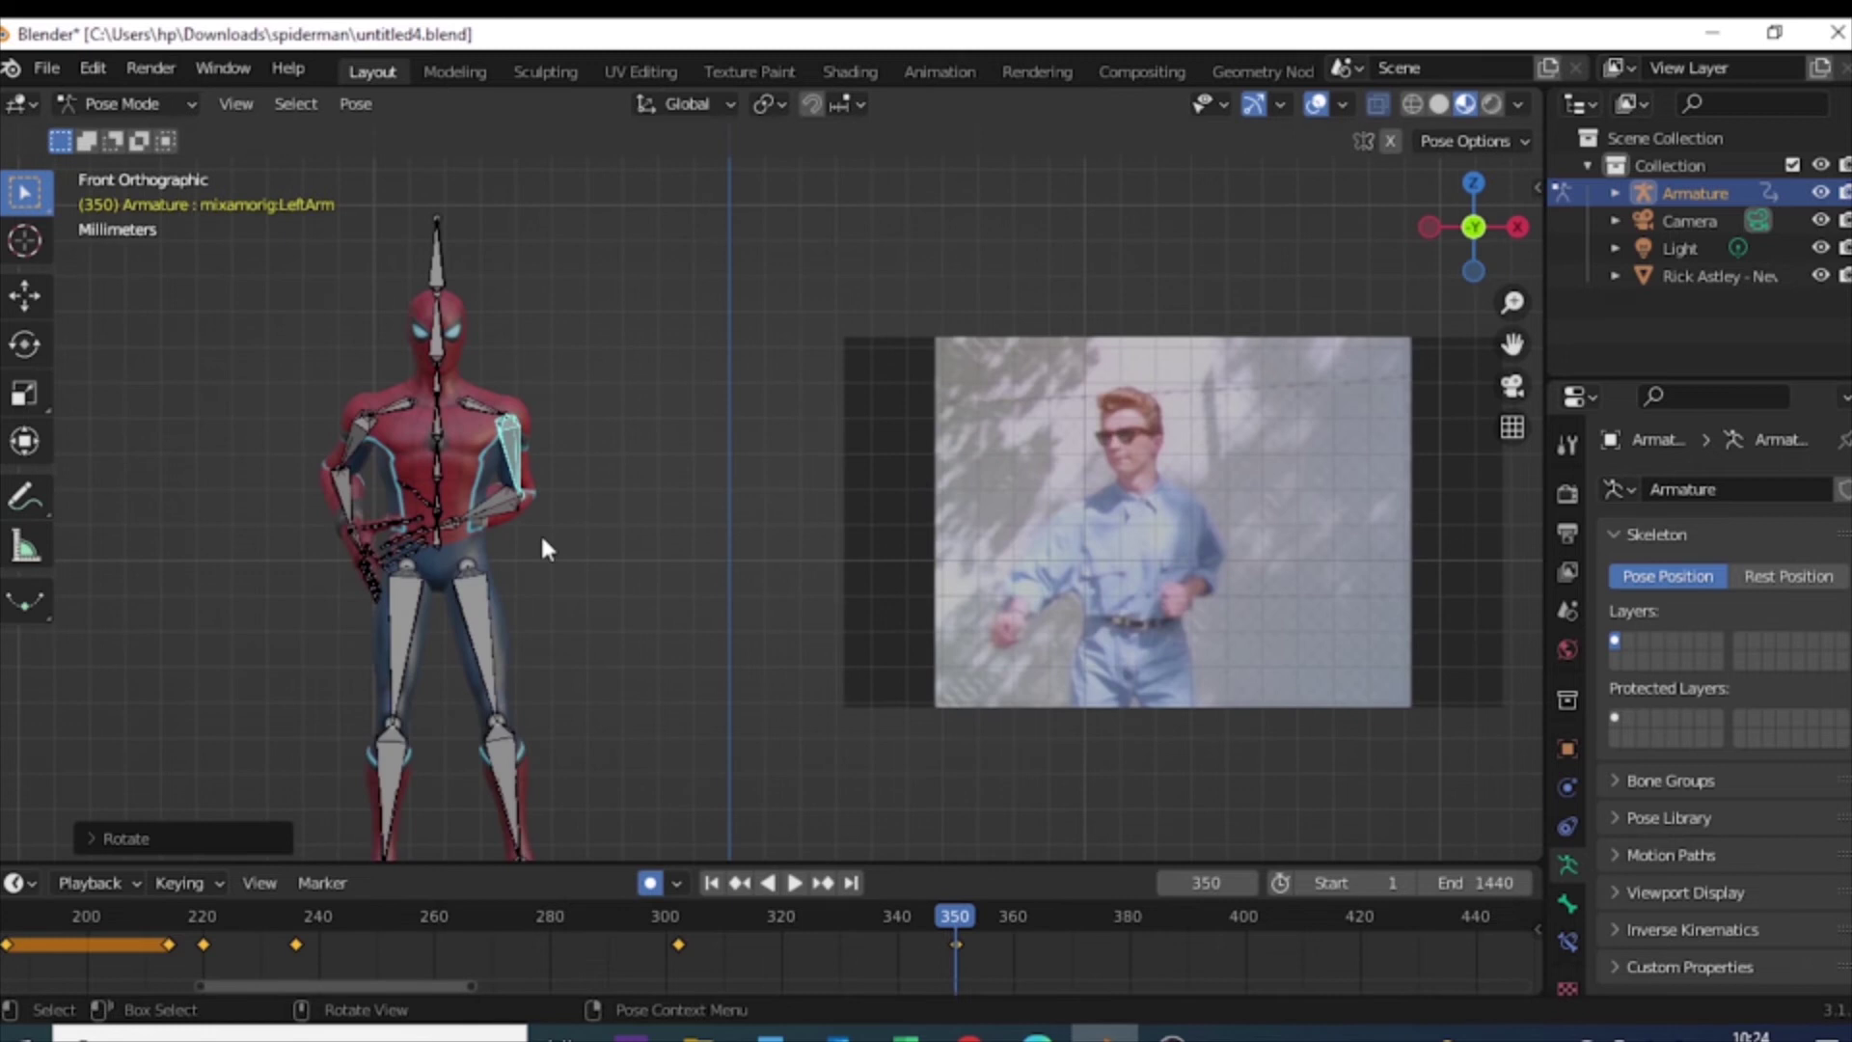
Step: Rotate the RightArm bone and swing the RightForeArm downward
click(352, 431)
key(r)
key(ctrl+KP_3)
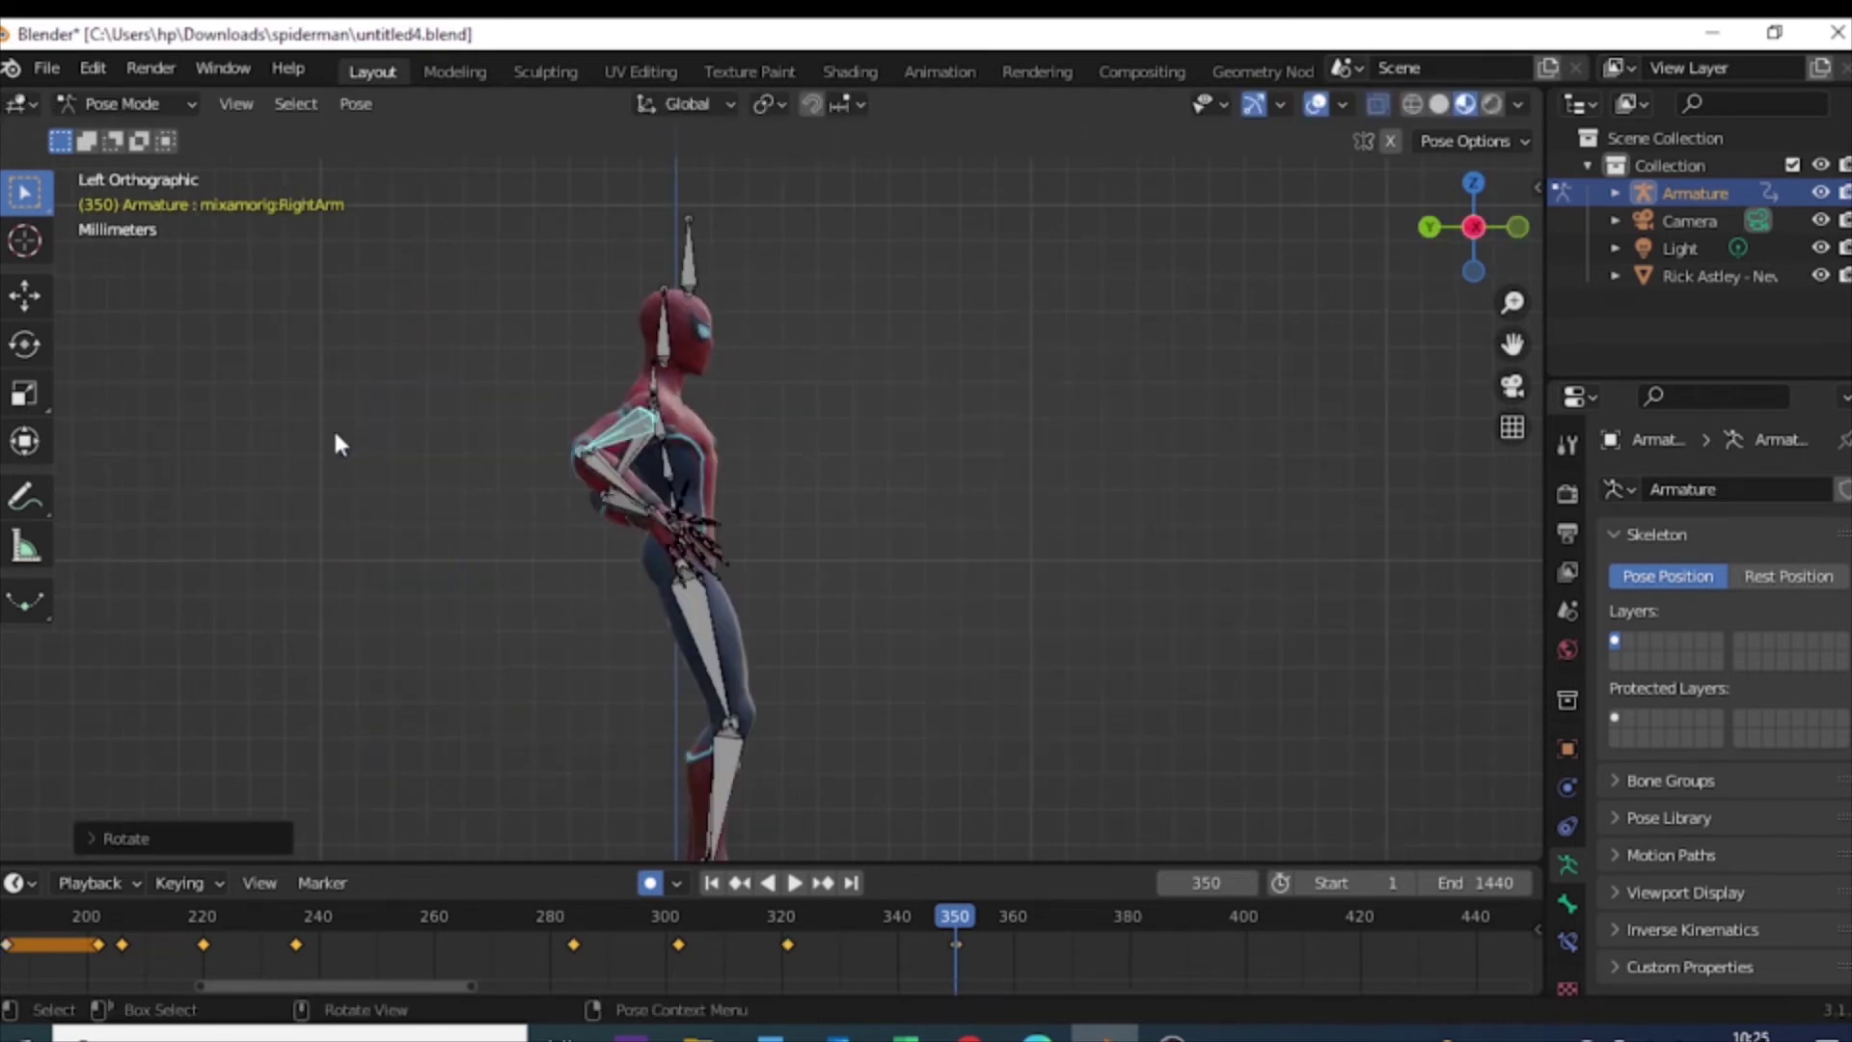
click(564, 550)
key(KP_1)
click(280, 477)
key(r)
key(r)
click(324, 573)
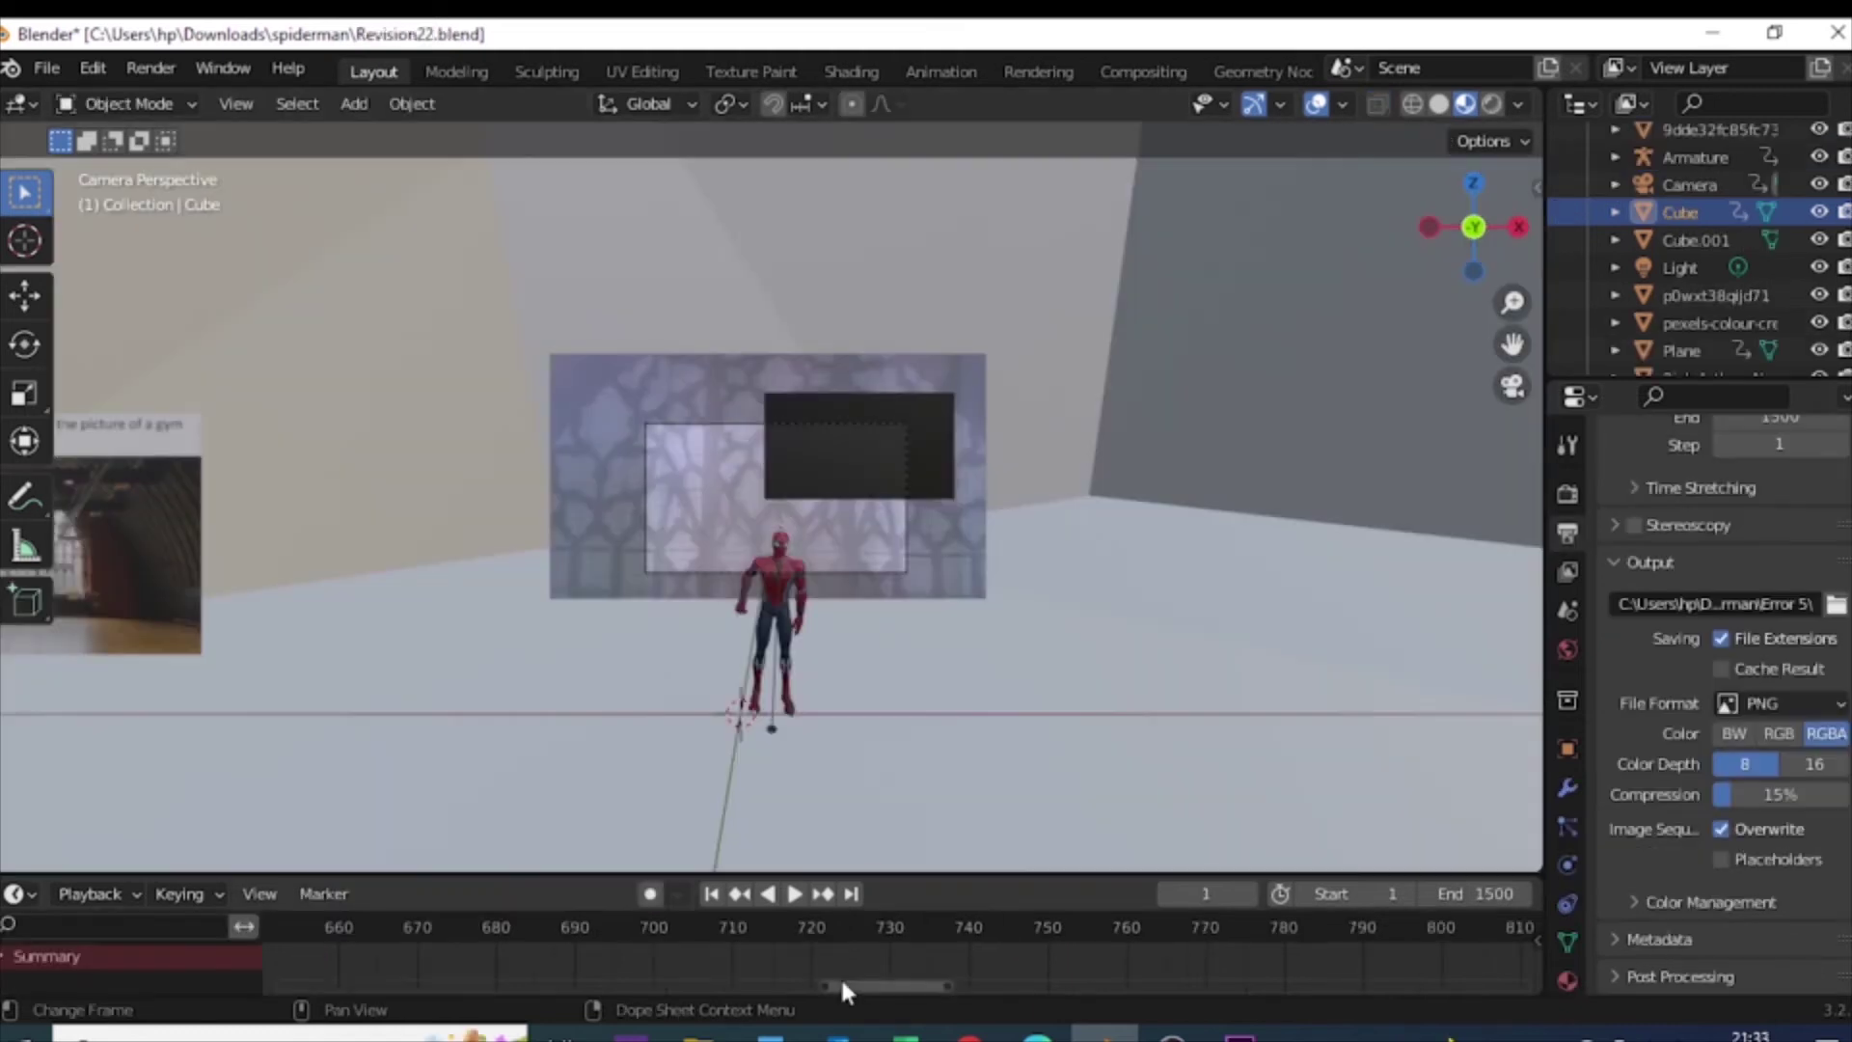
Step: Nudge the video screen down and left, then switch to the front orthographic view
drag(403, 994, 327, 987)
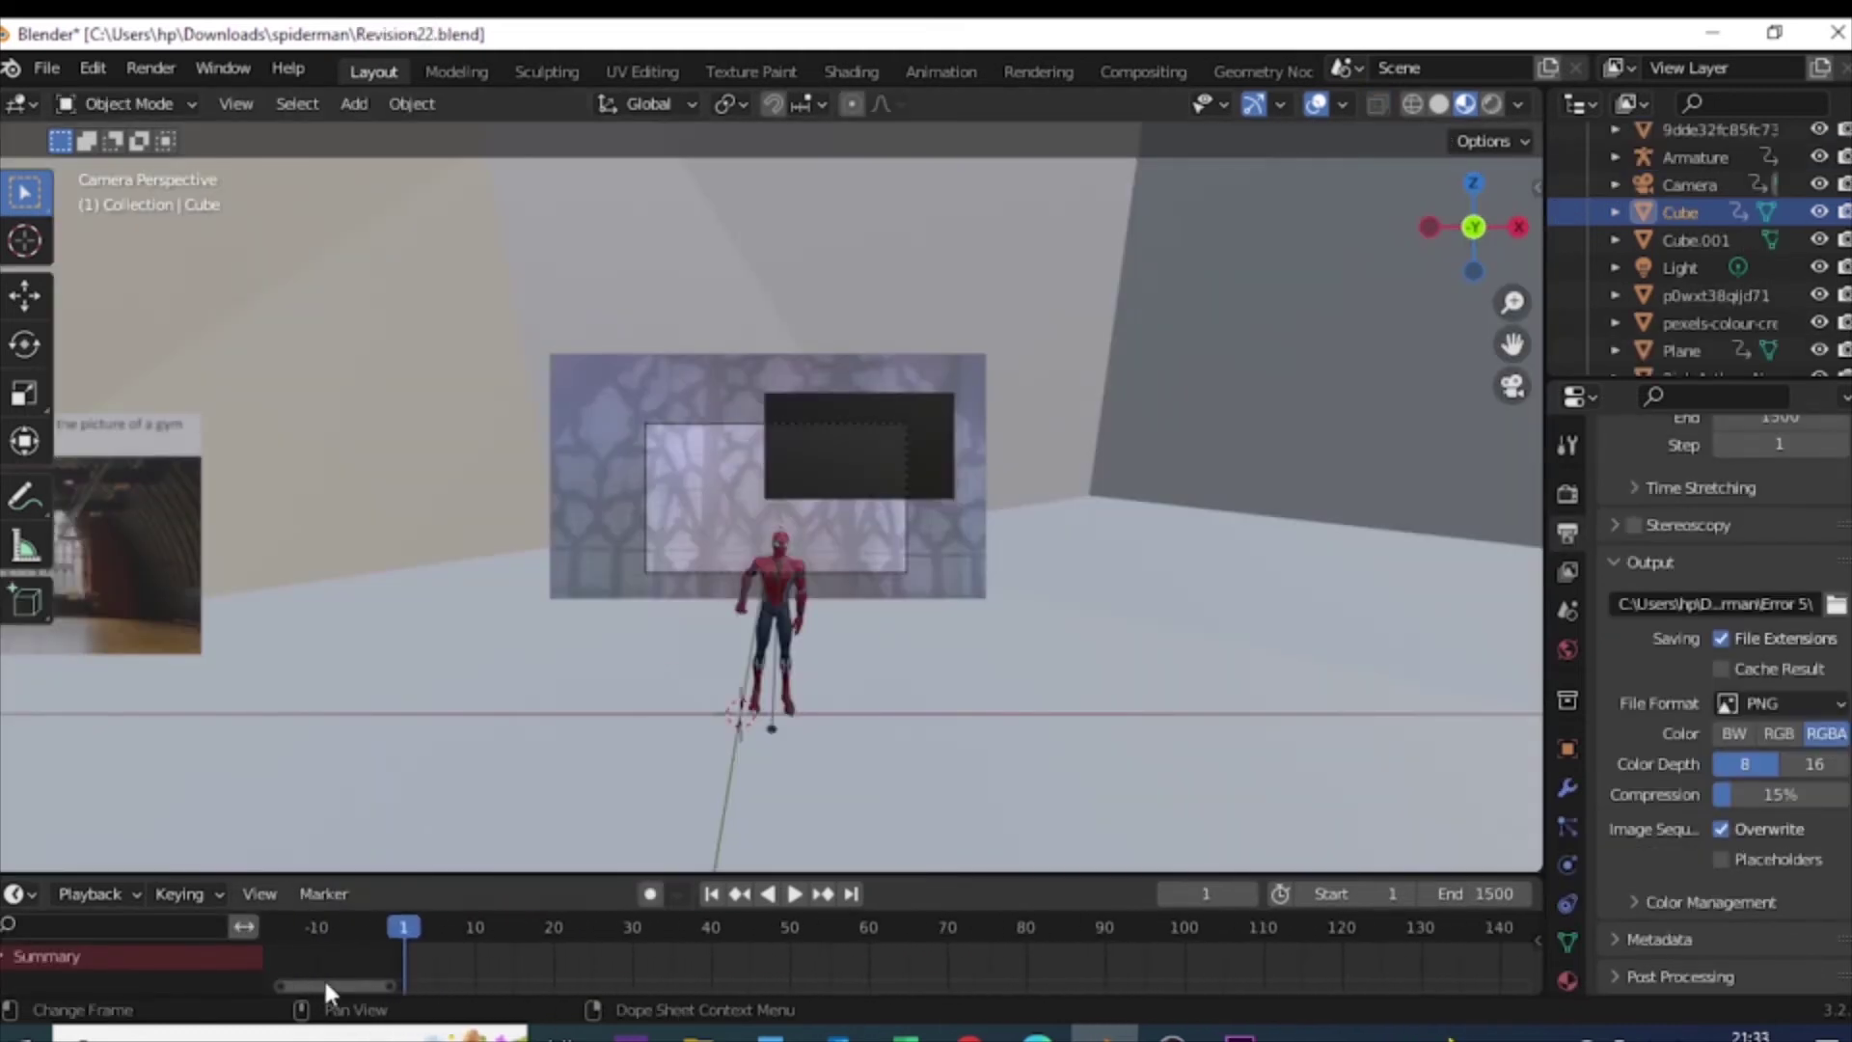
key(Up)
drag(938, 483, 893, 603)
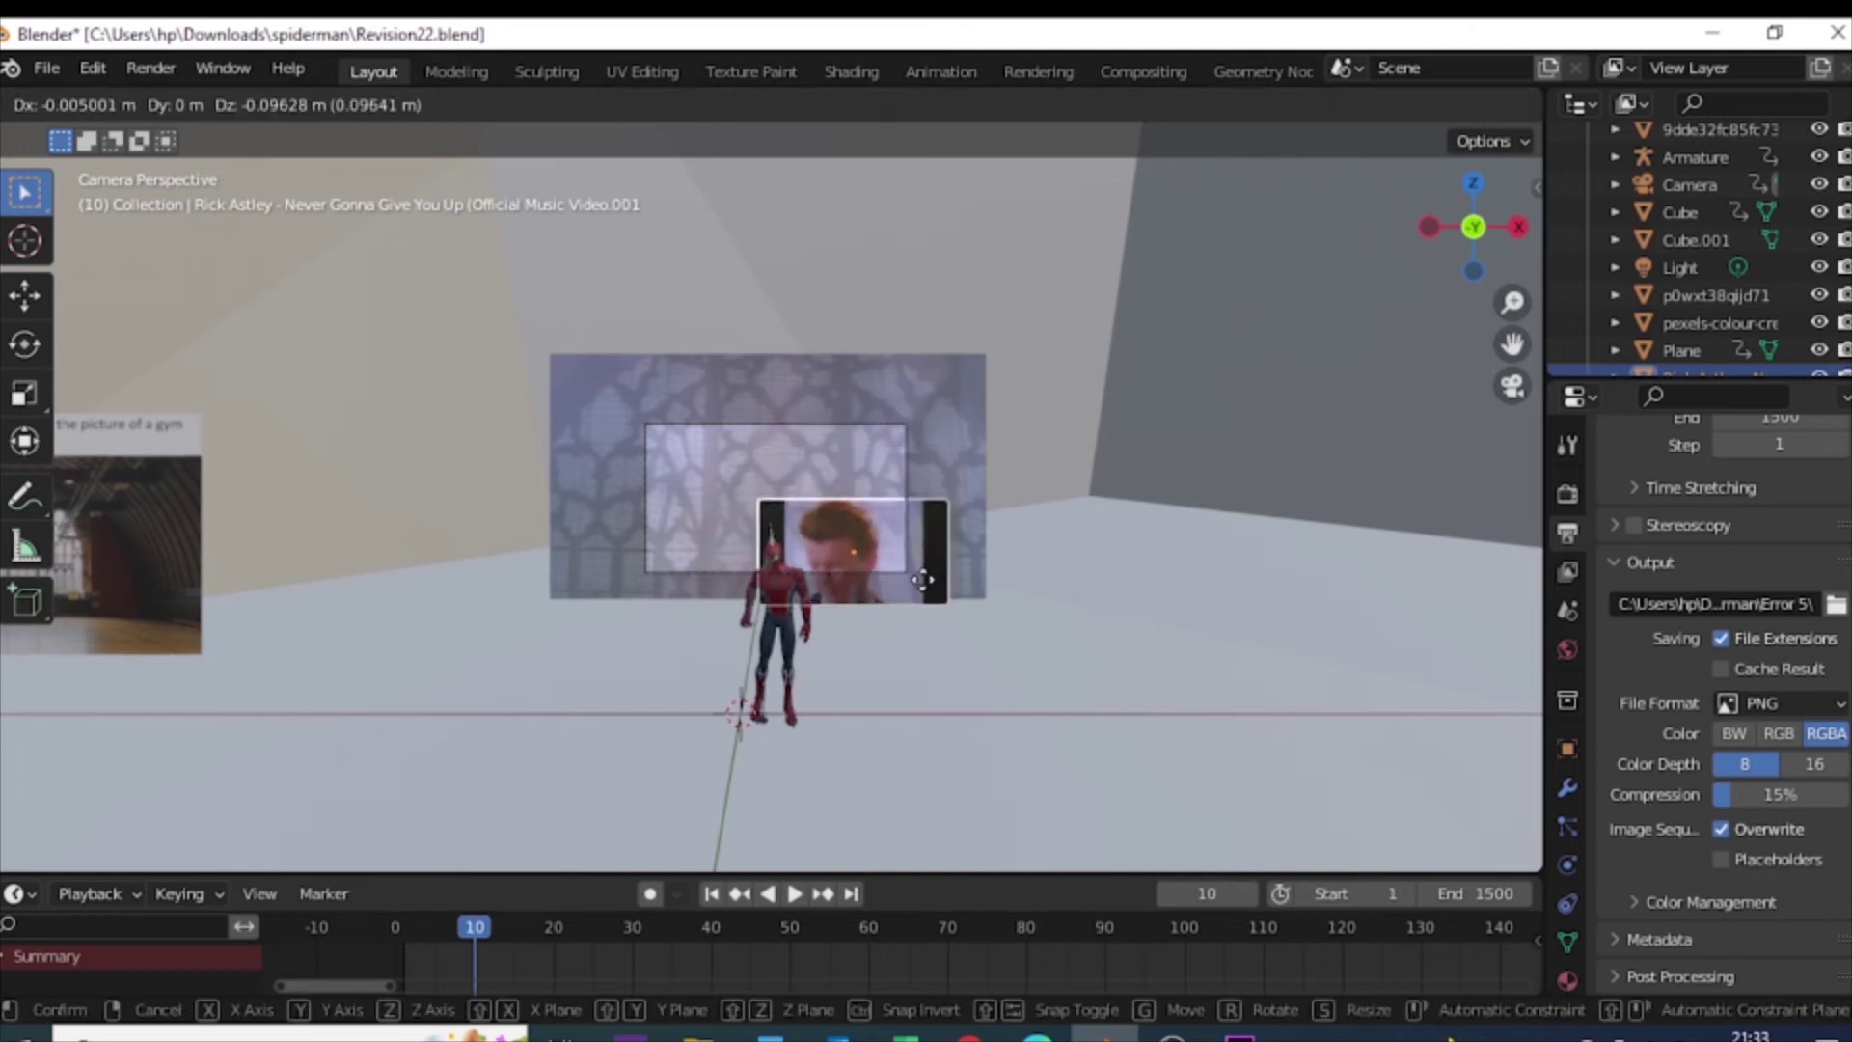
key(KP_1)
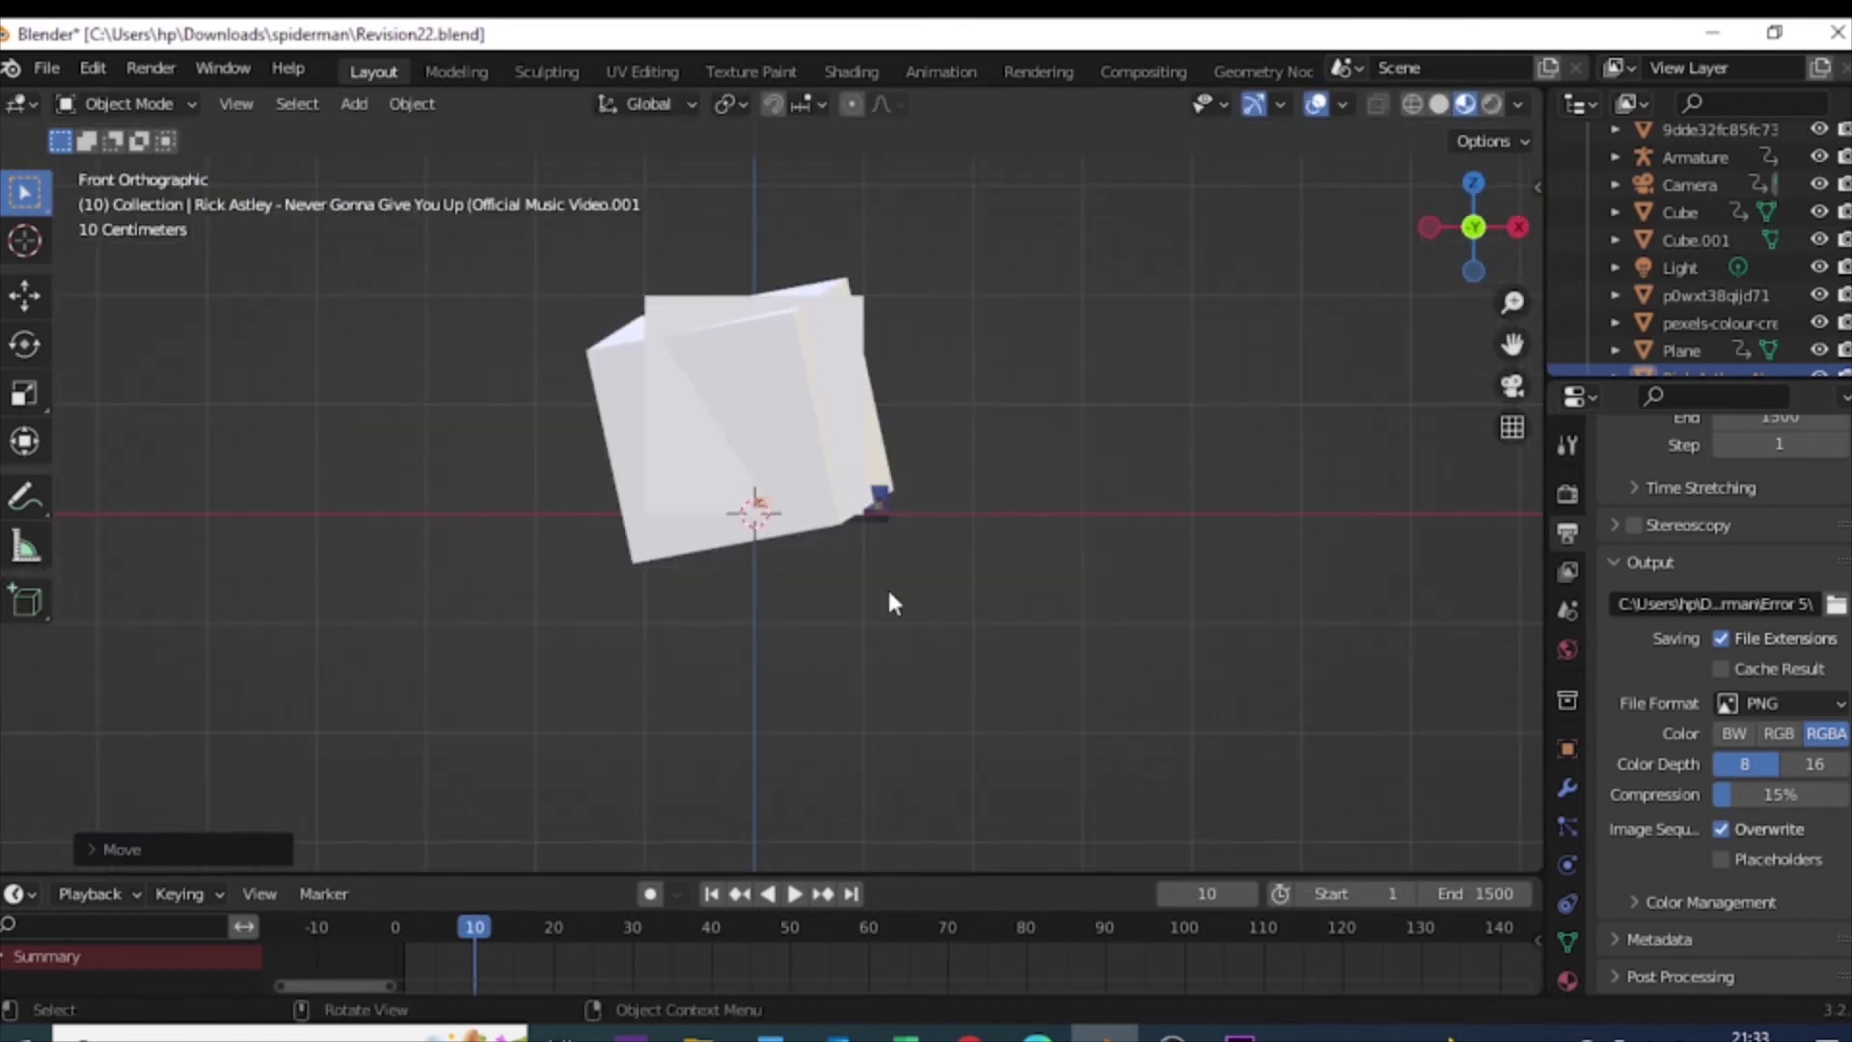
Step: Select the Cube and Cube.001 objects and zoom in on the scene
click(873, 461)
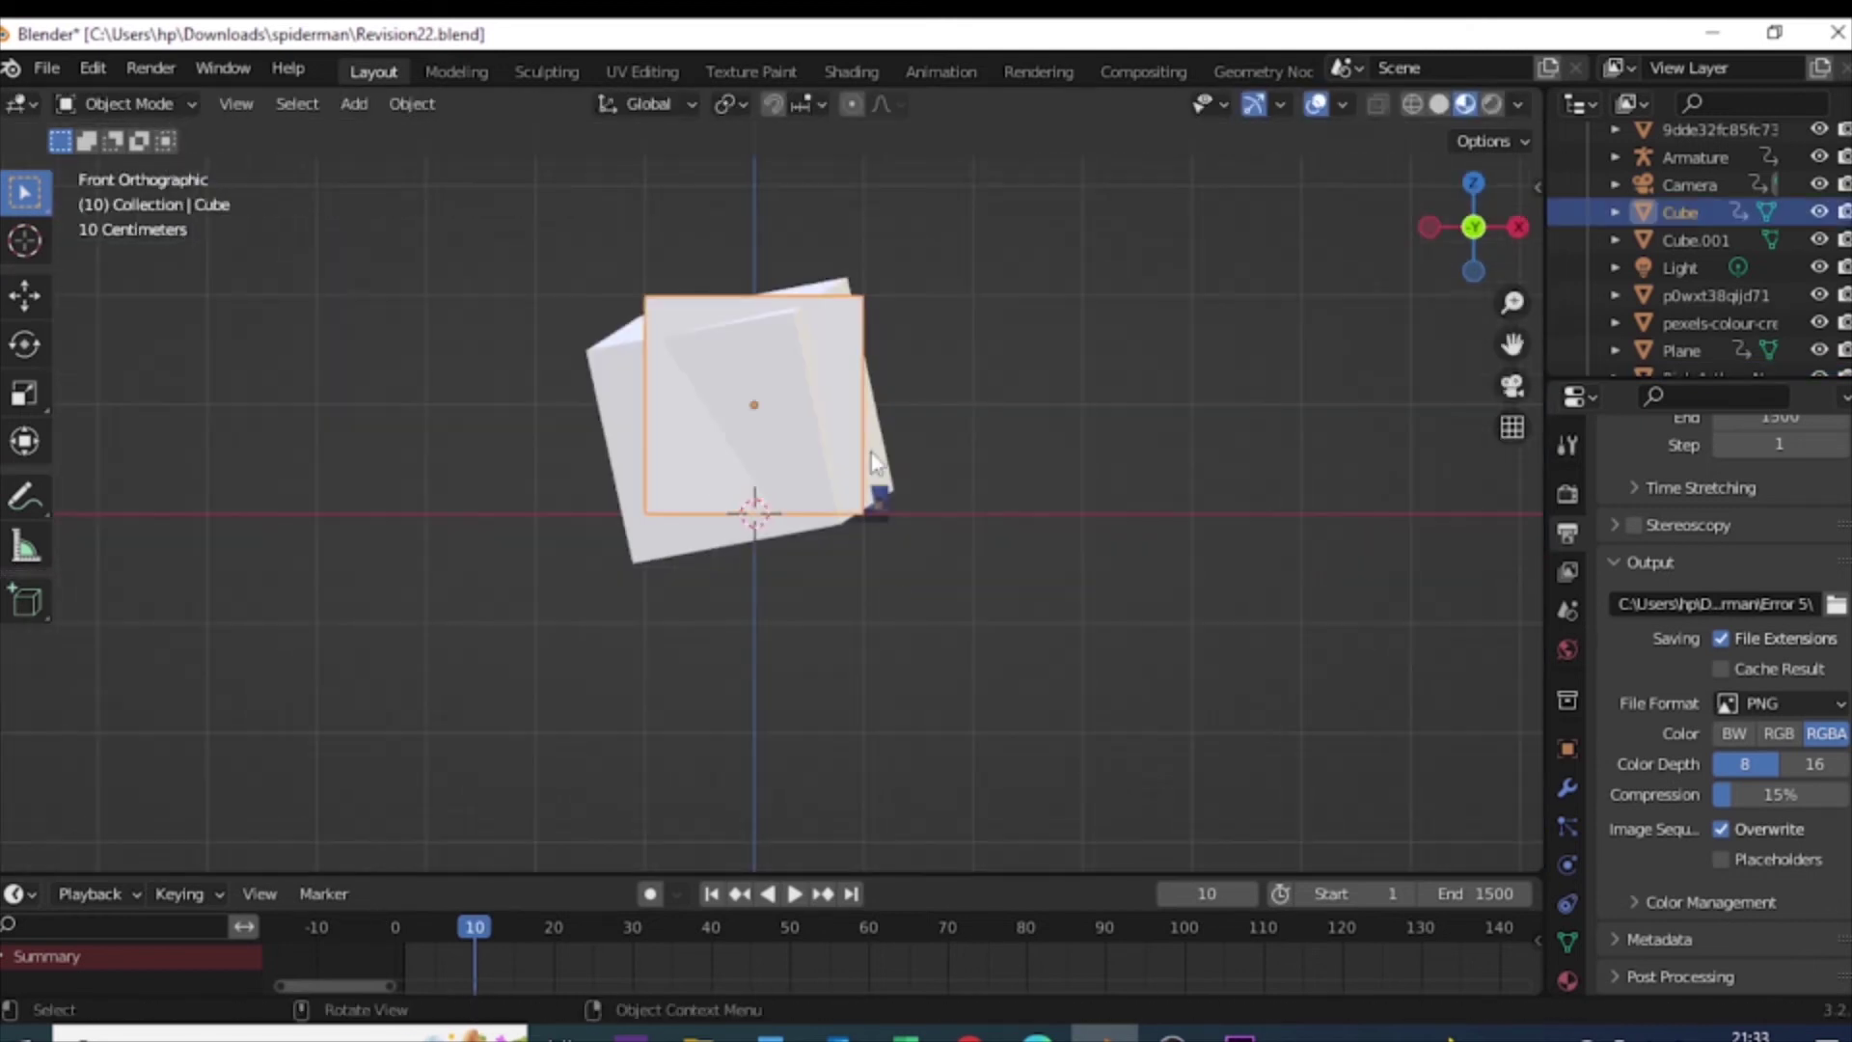
click(836, 359)
scroll(834, 353, down, 5)
scroll(834, 353, up, 8)
scroll(1061, 501, up, 1)
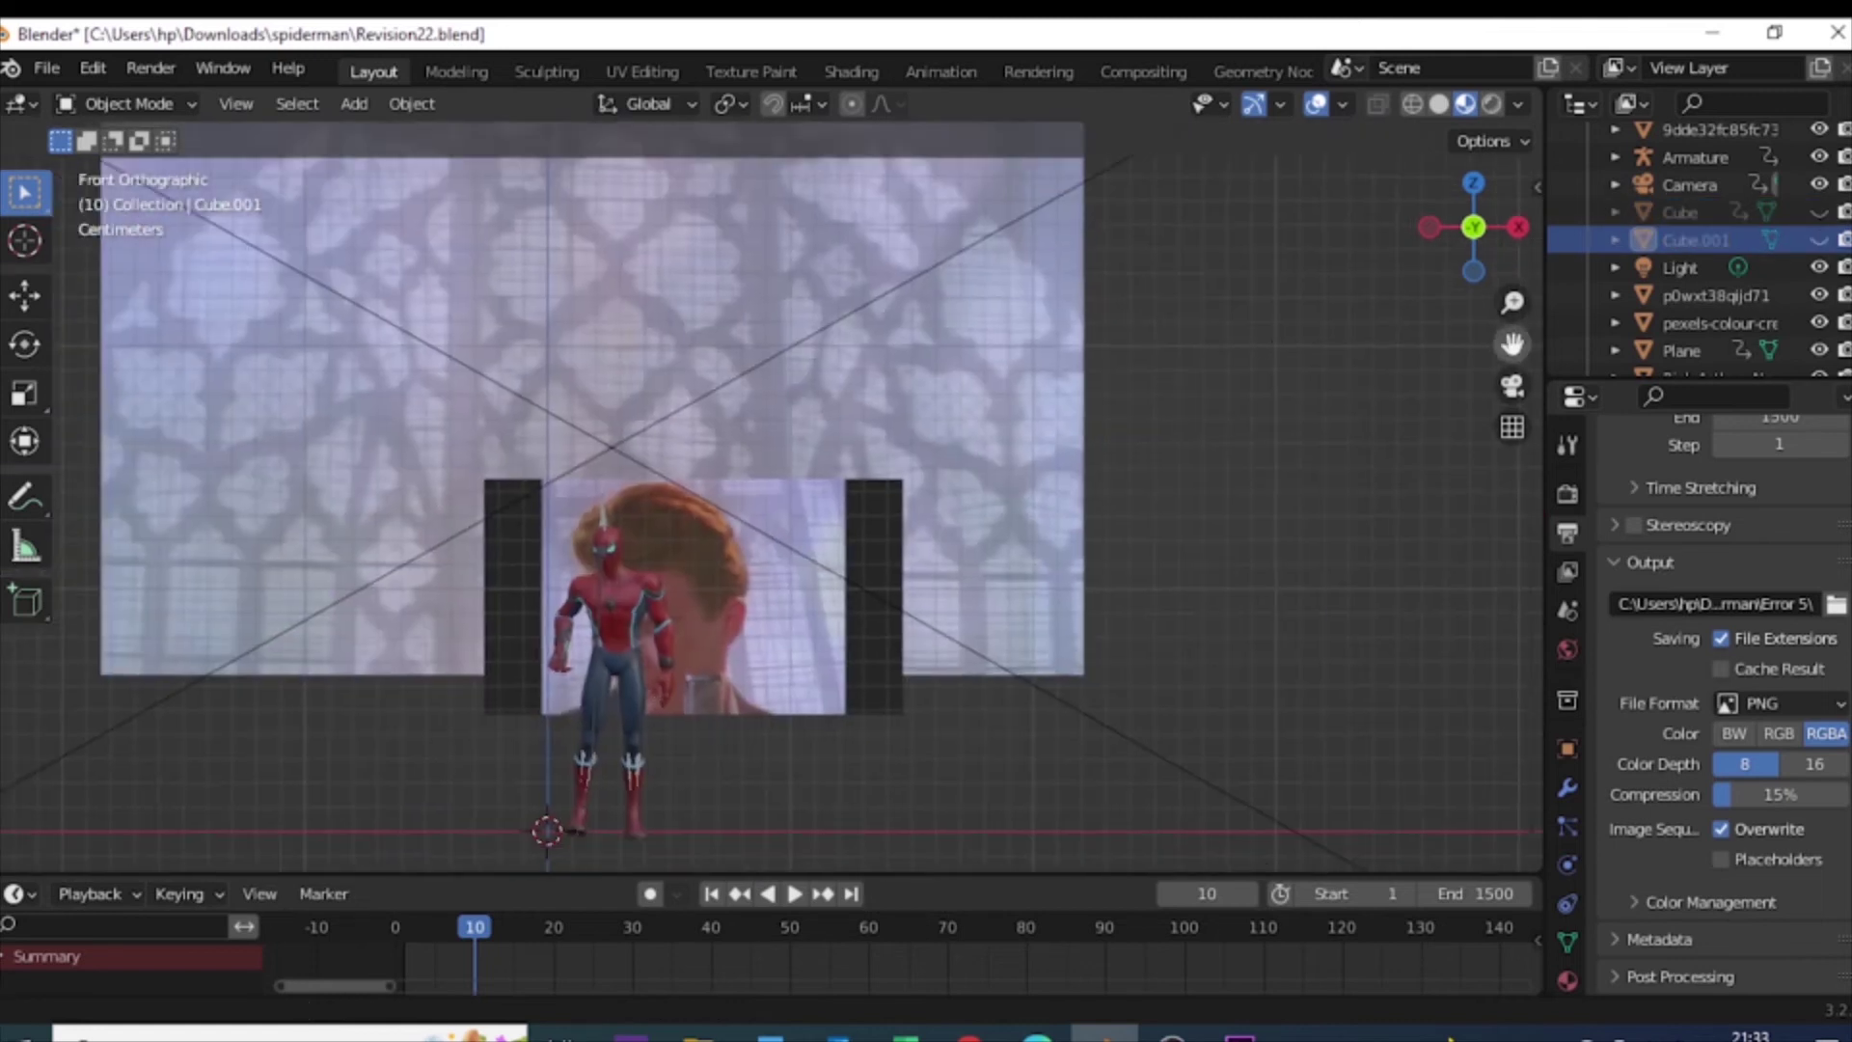
scroll(1062, 501, up, 2)
Step: Shrink the Rick Astley screen, set it right of Spider-Man, and jump to around frame 81
click(1046, 518)
key(s)
click(877, 436)
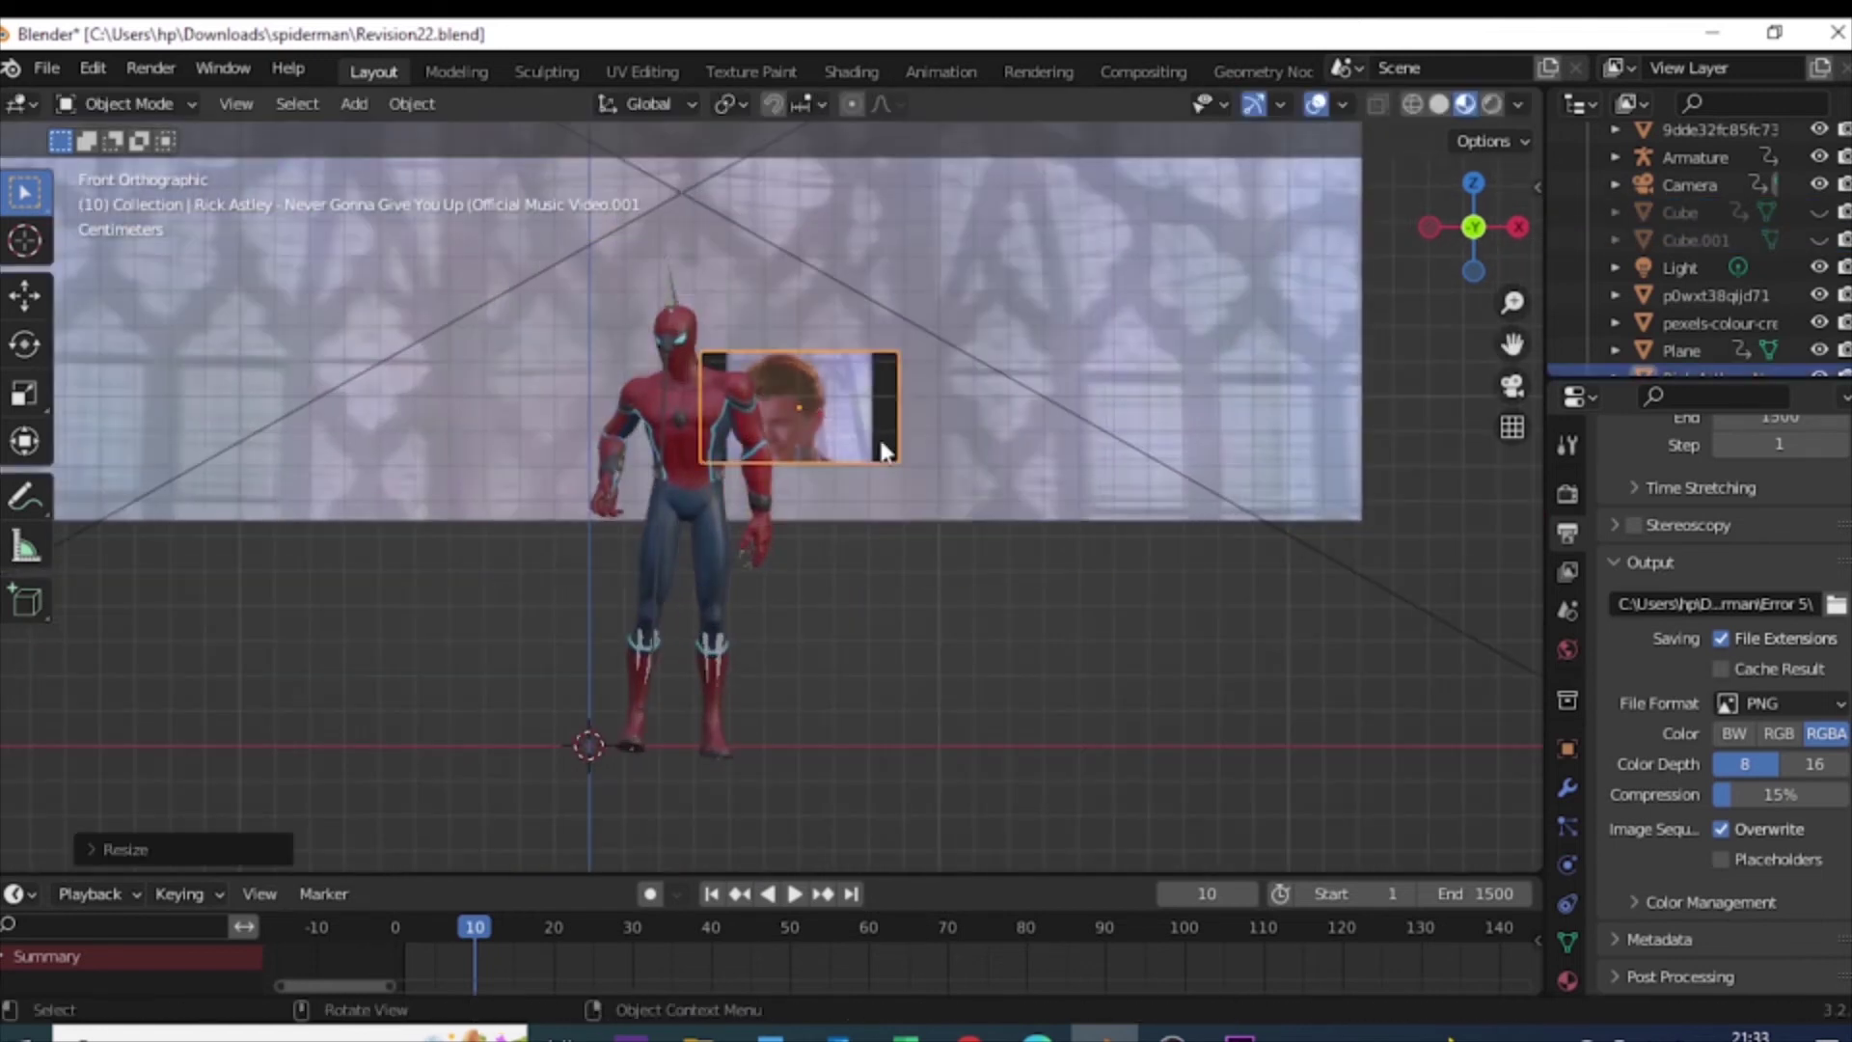
key(g)
click(771, 394)
key(s)
click(801, 412)
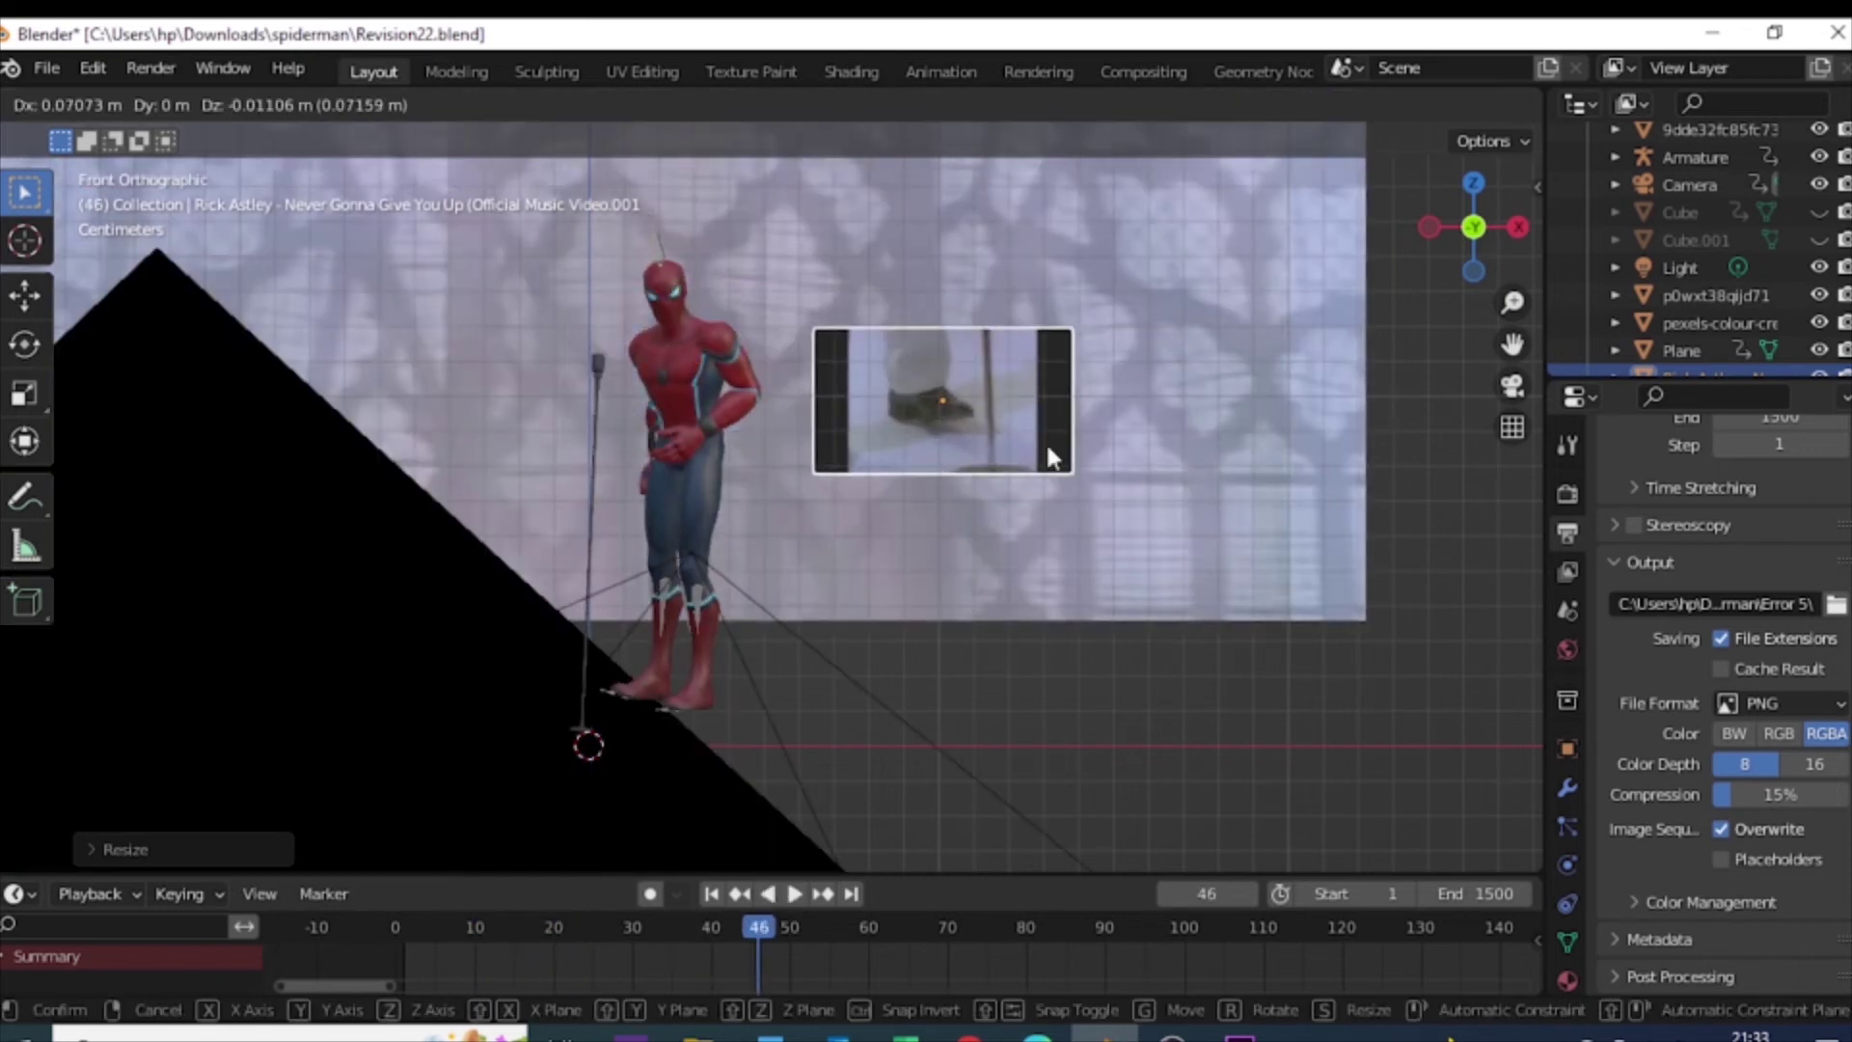
click(1046, 441)
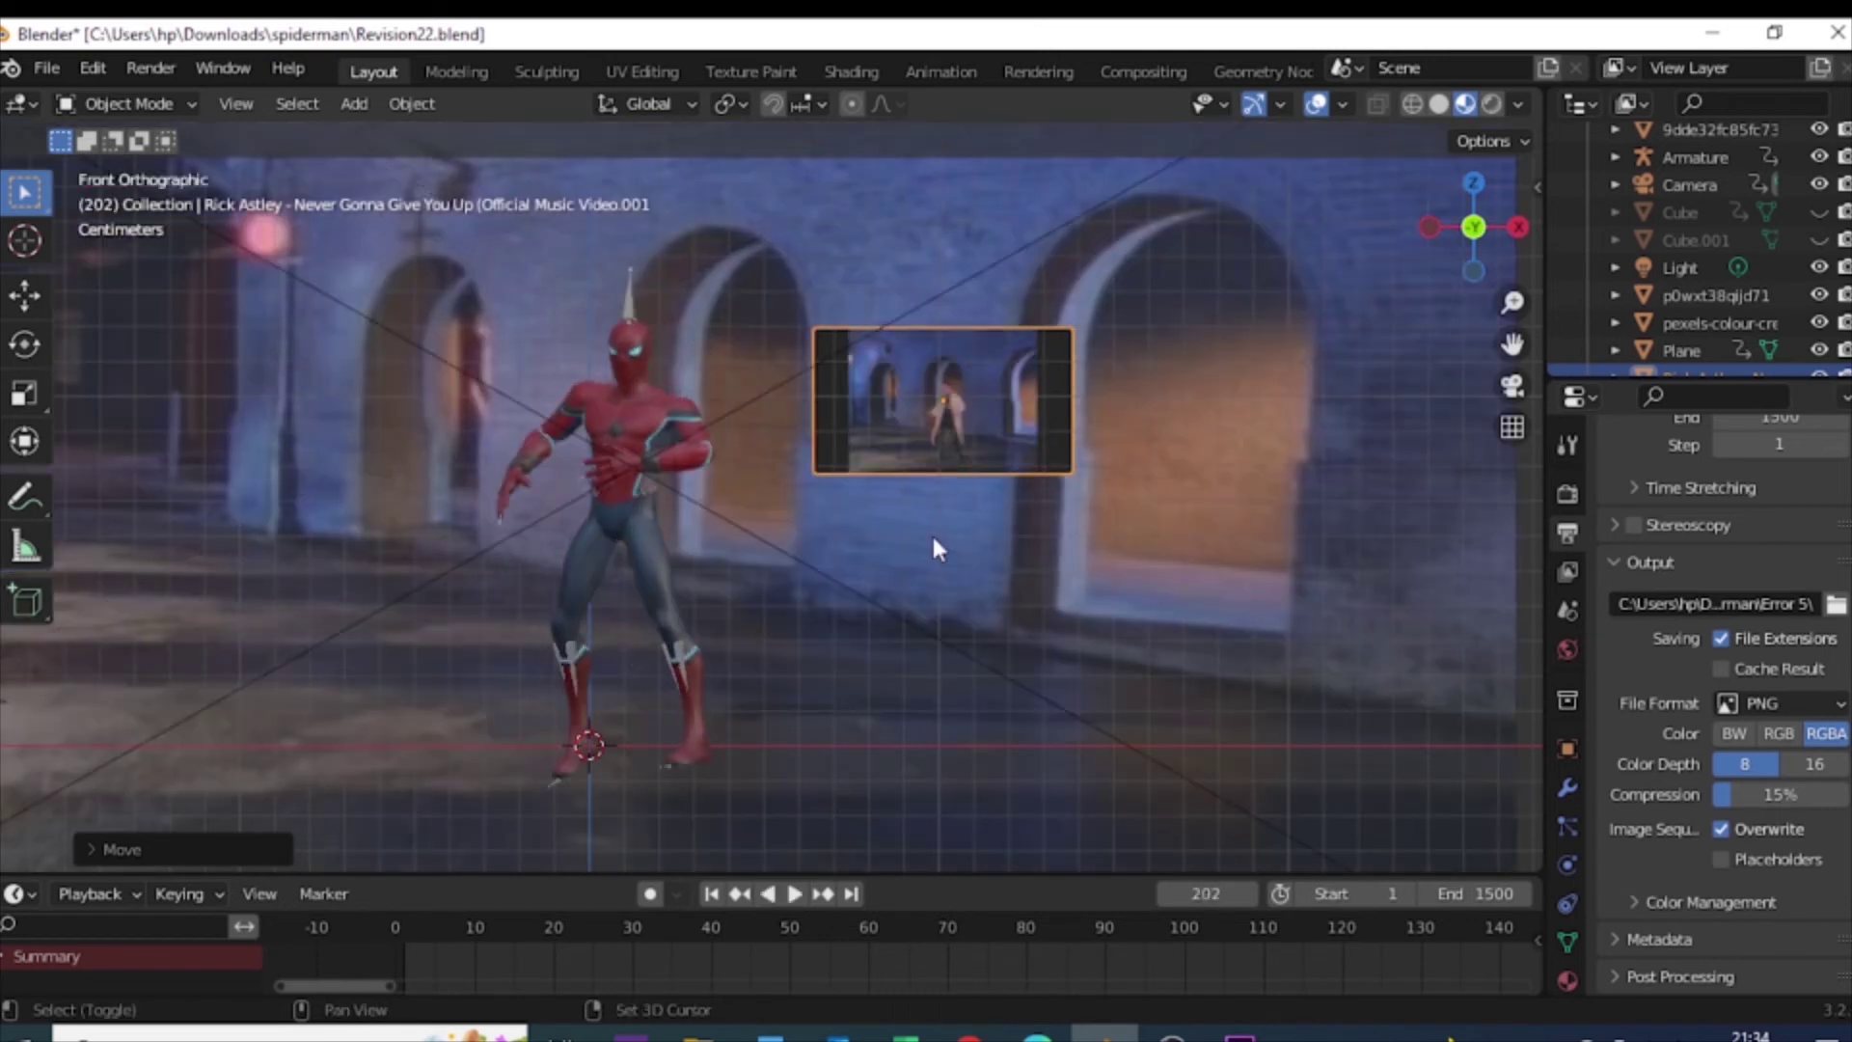
key(shift+Left)
click(1037, 926)
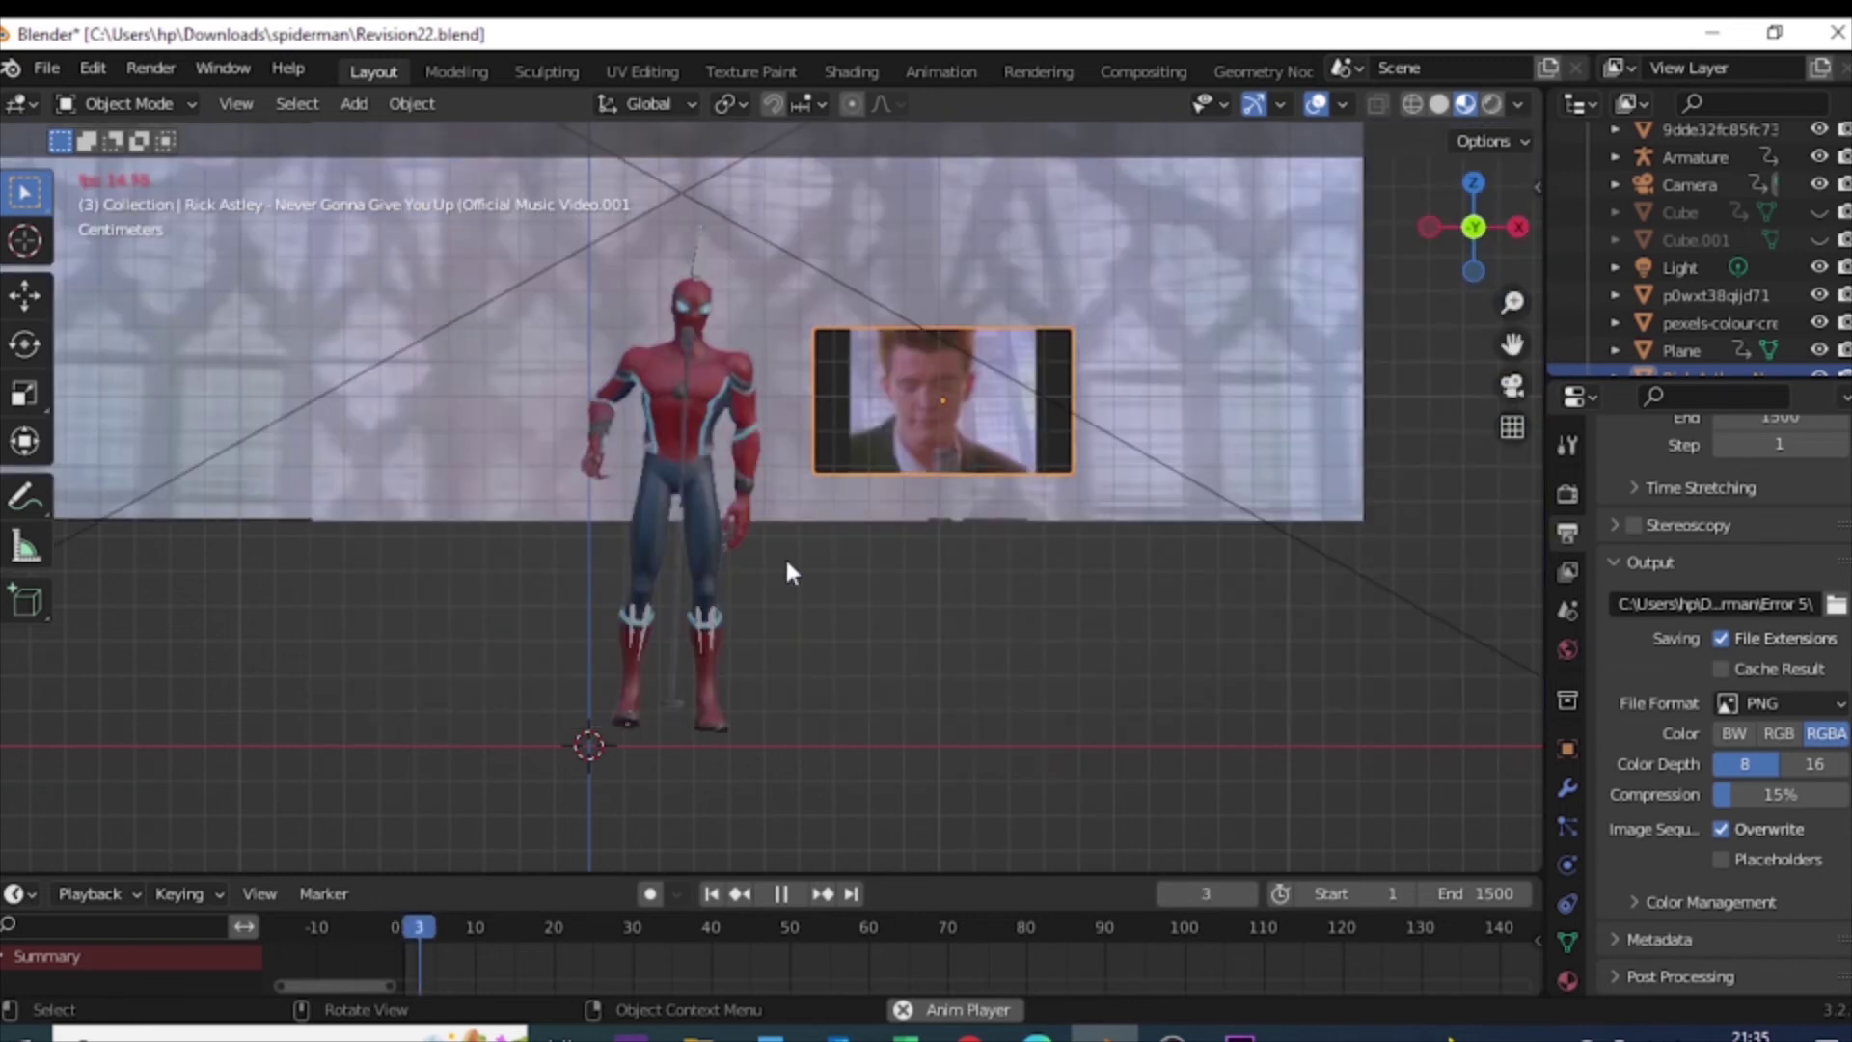
Step: In camera view, select the frame-3 keyframe, go to frame 13, and play the animation
click(784, 557)
key(KP_0)
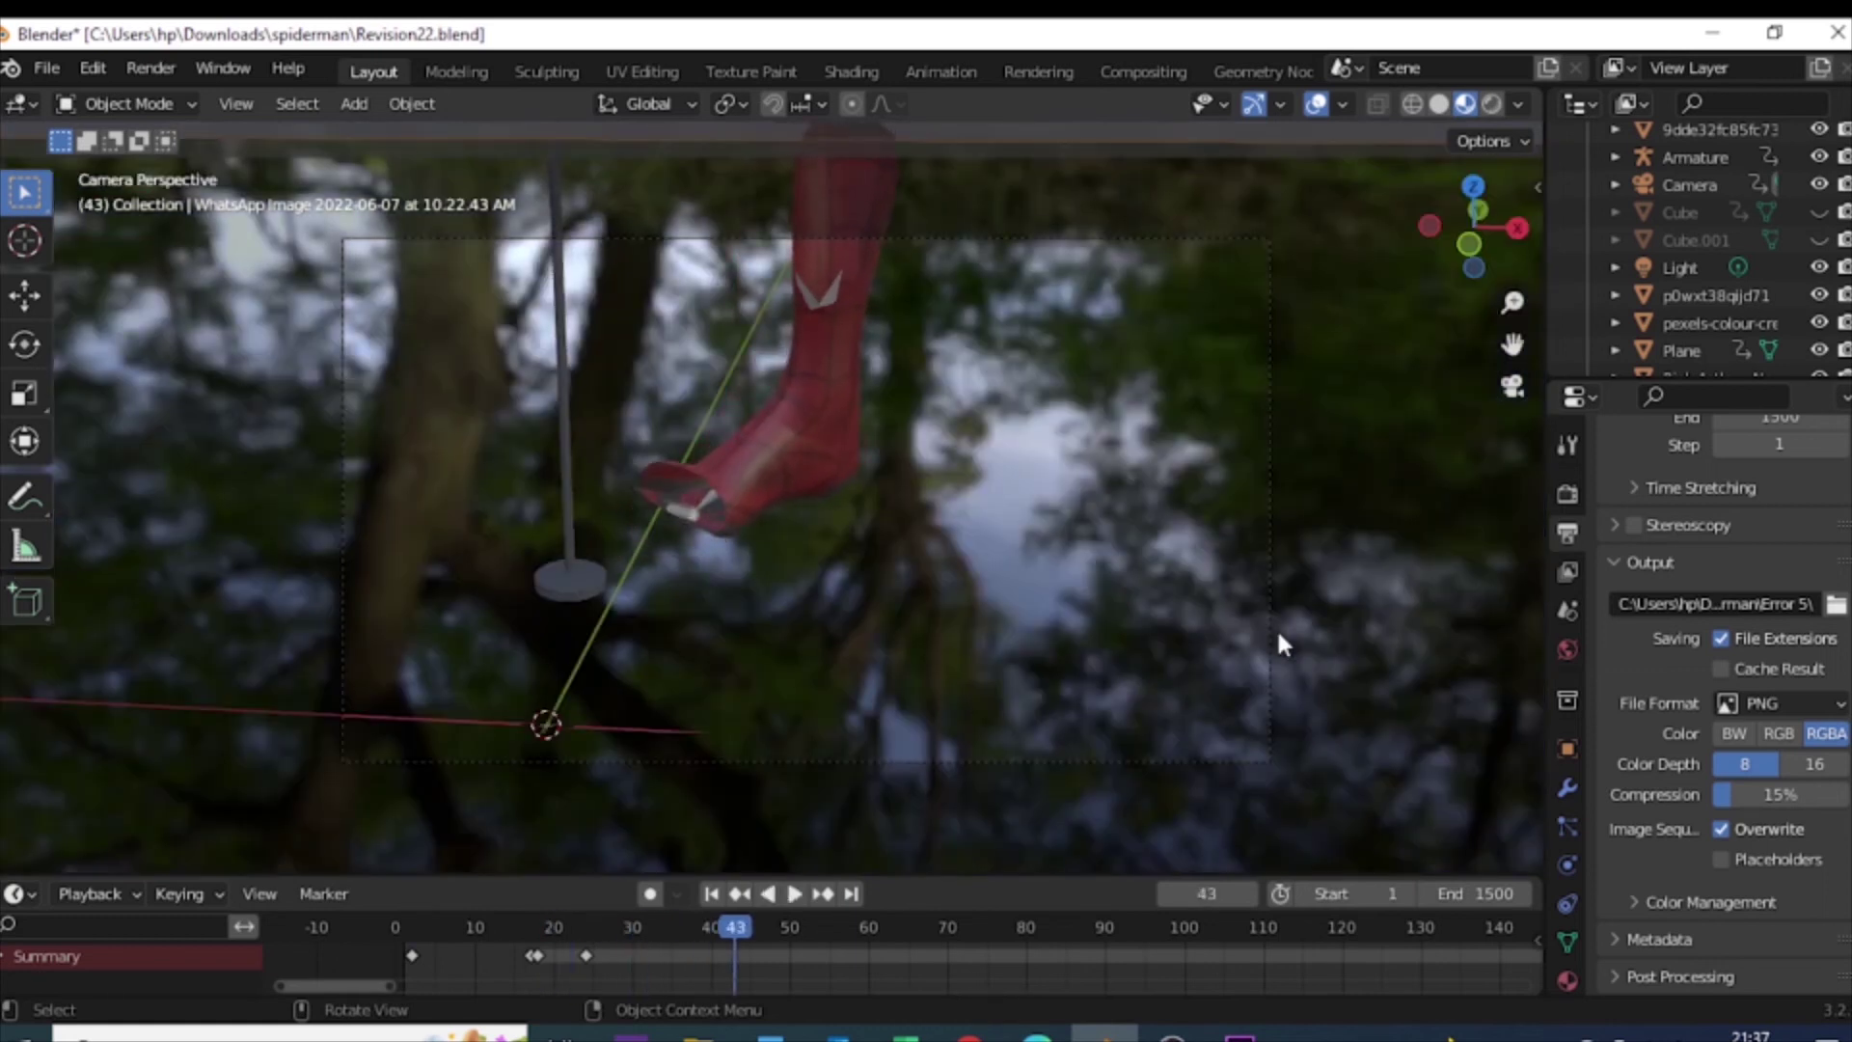
key(shift+Left)
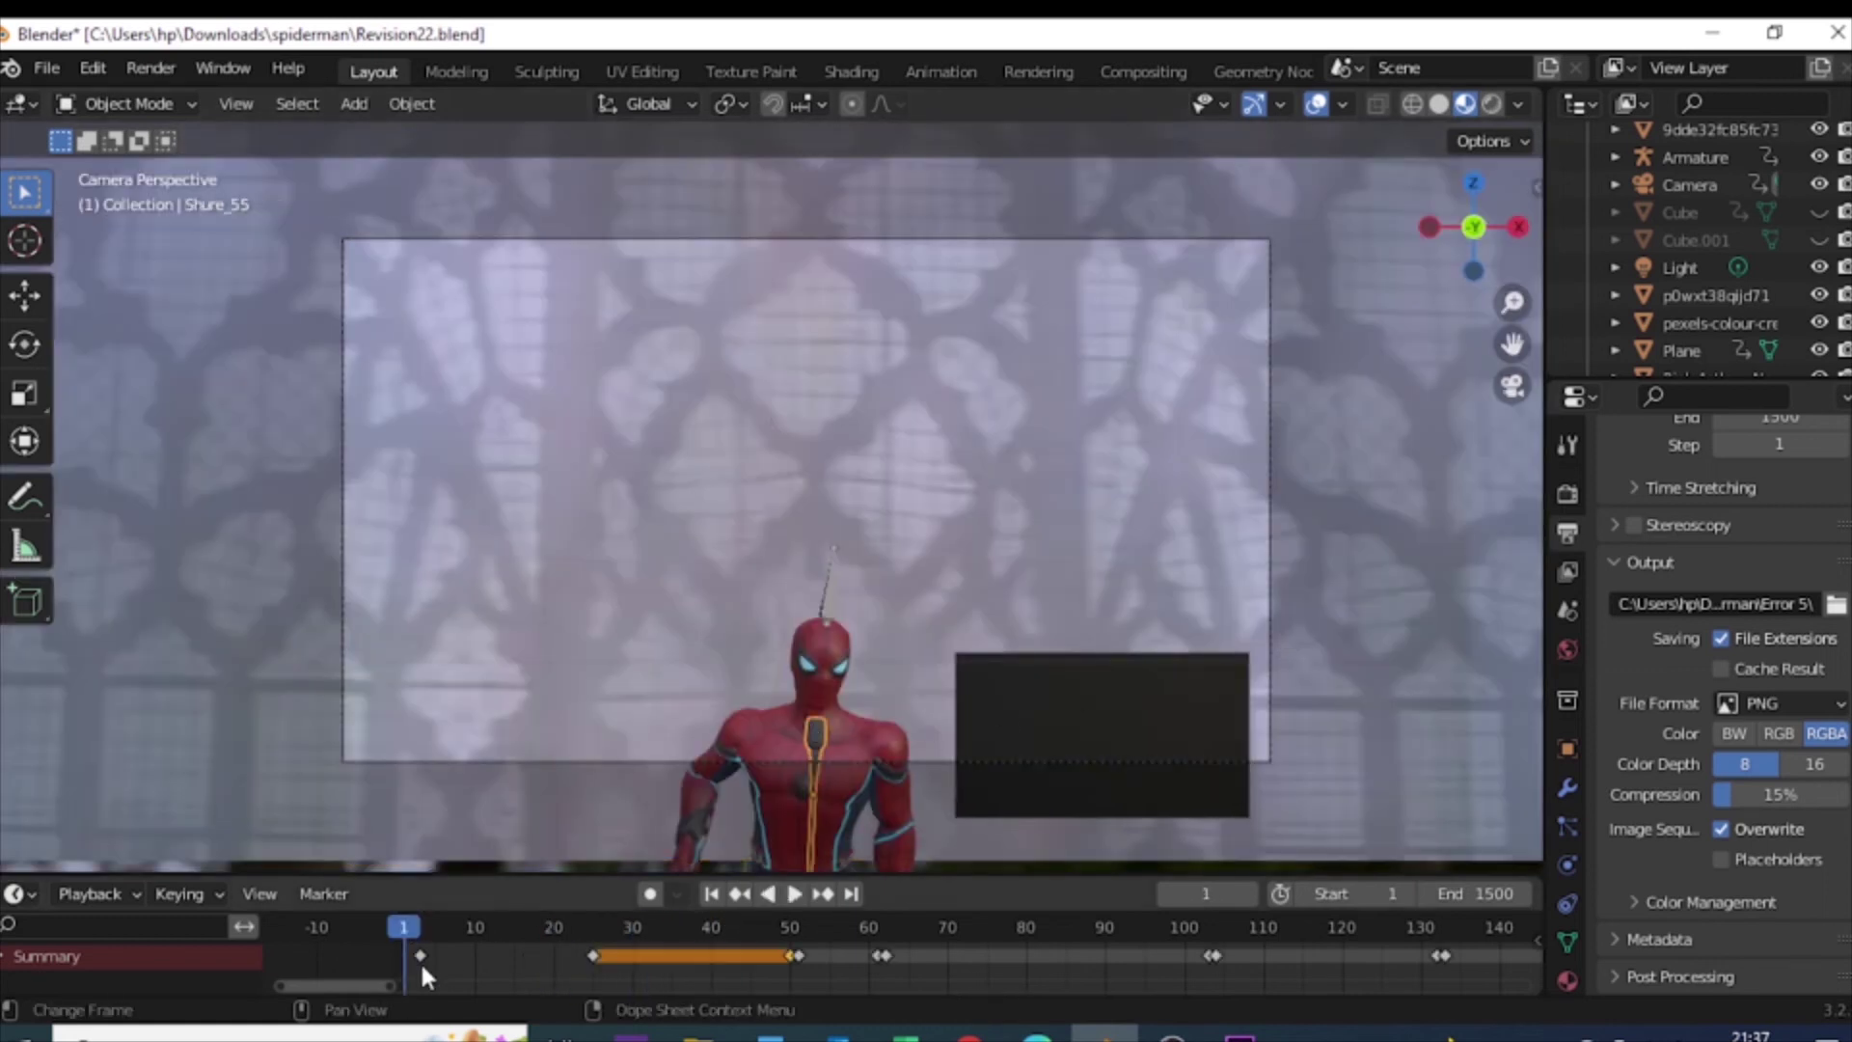
click(420, 955)
click(496, 926)
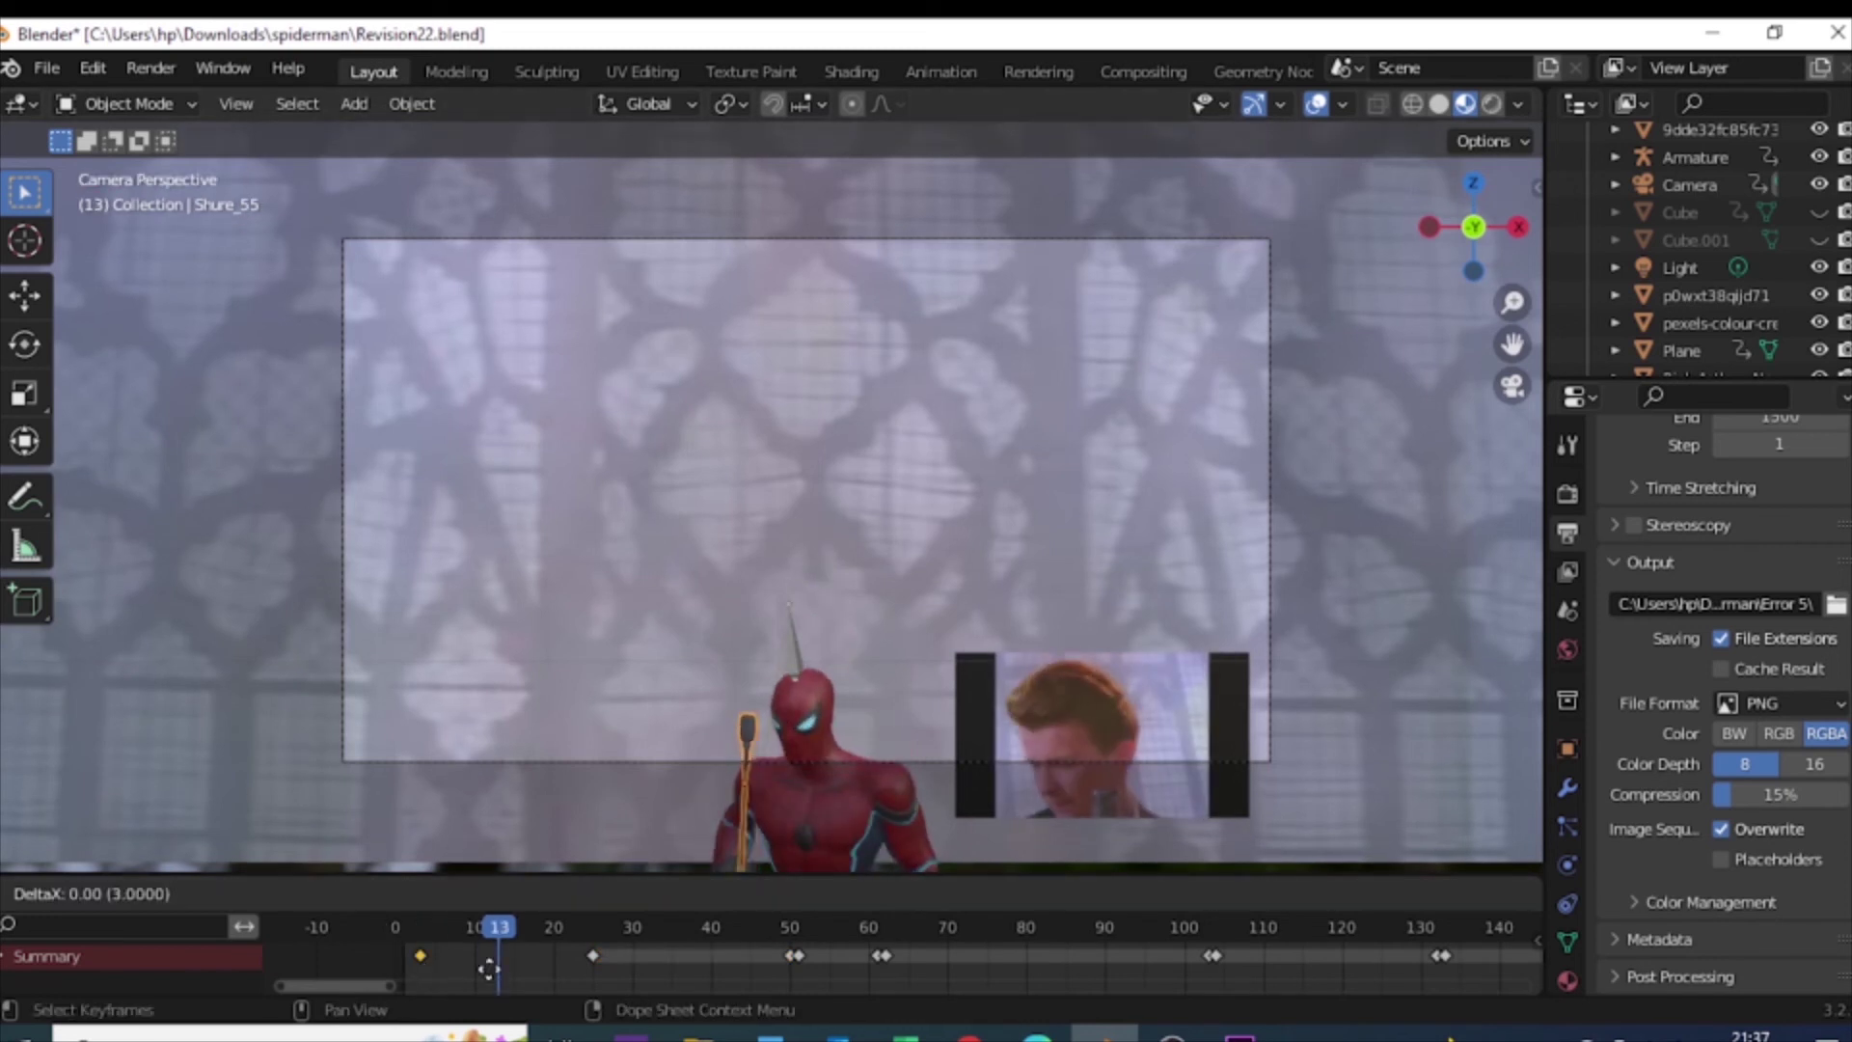
key(space)
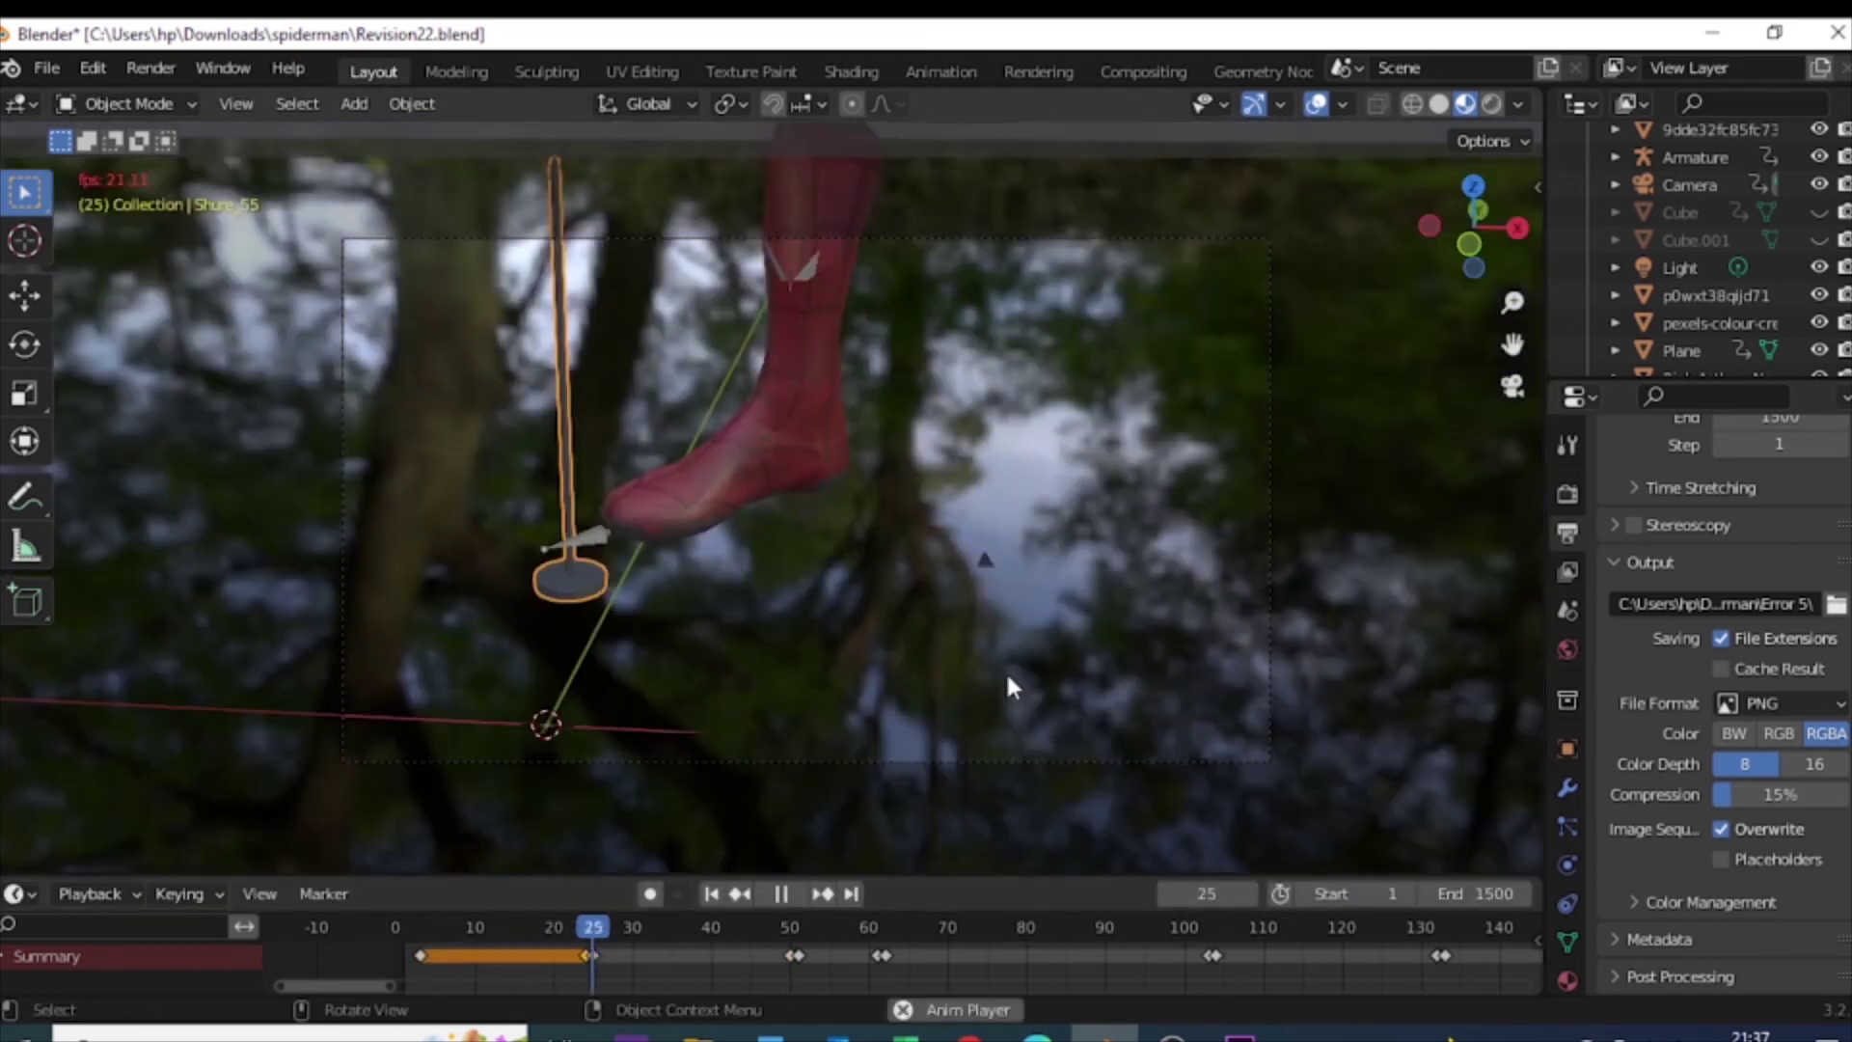